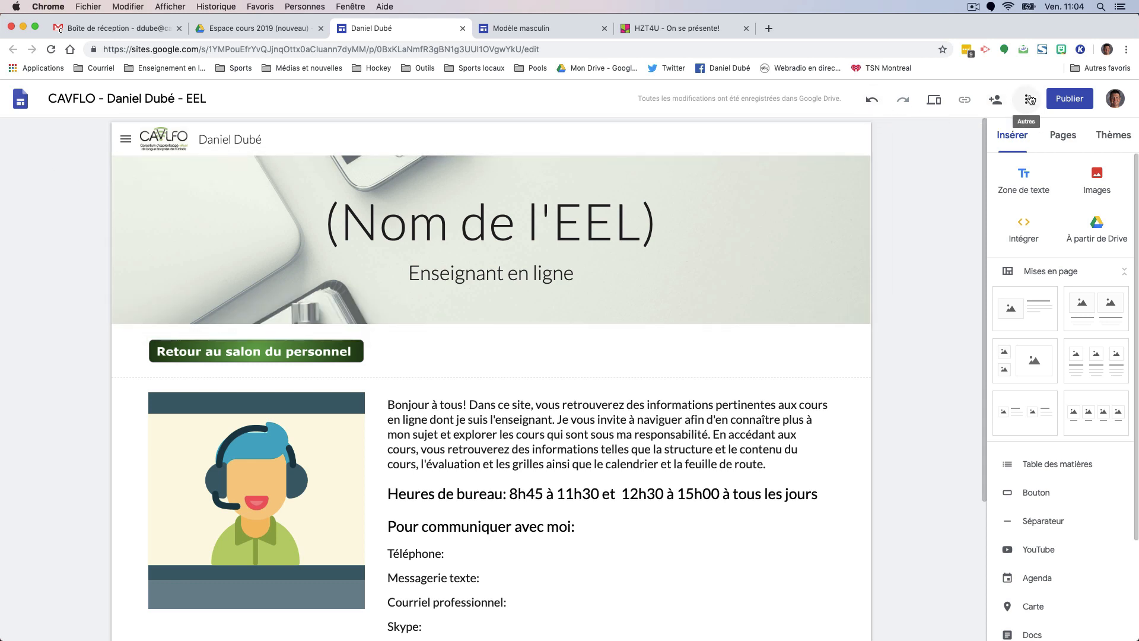
click(1121, 102)
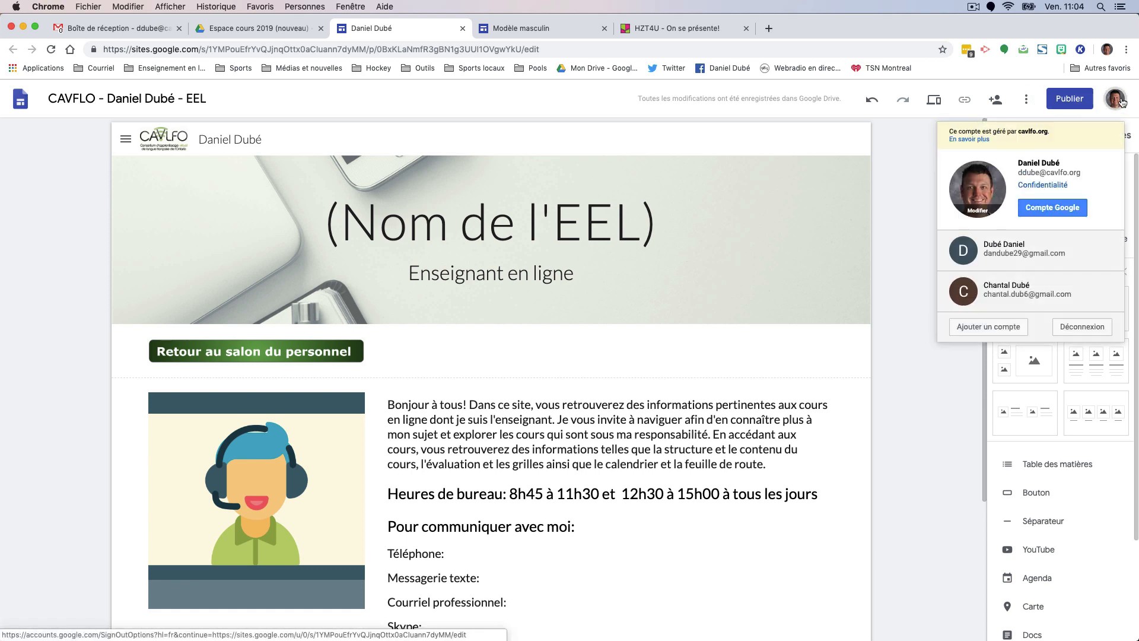
click(1122, 102)
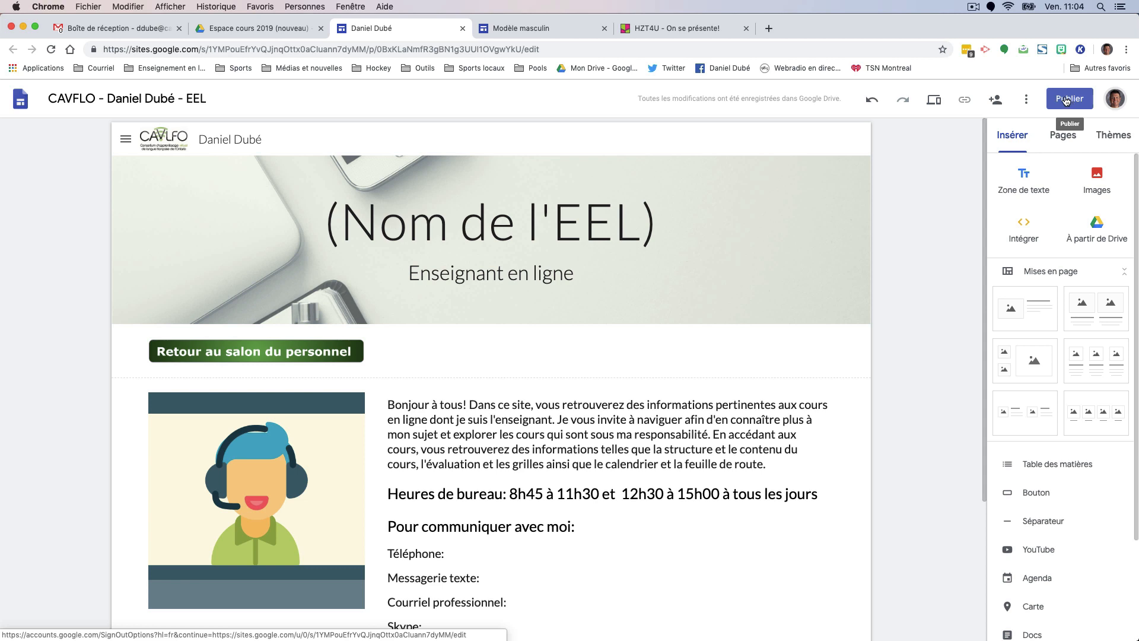
click(1027, 102)
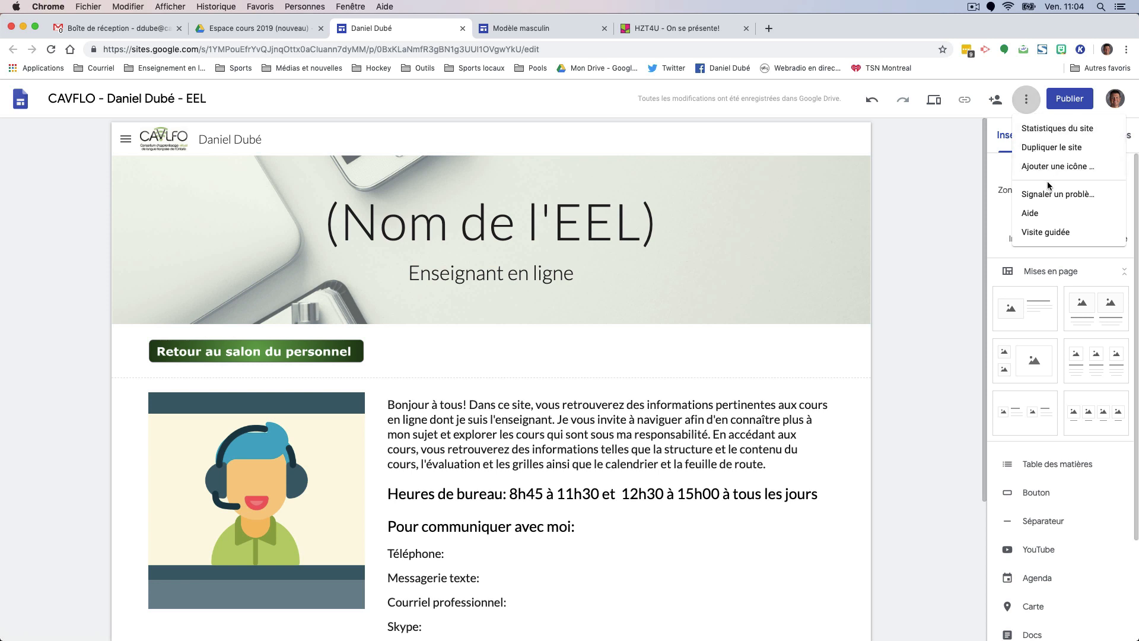
click(955, 153)
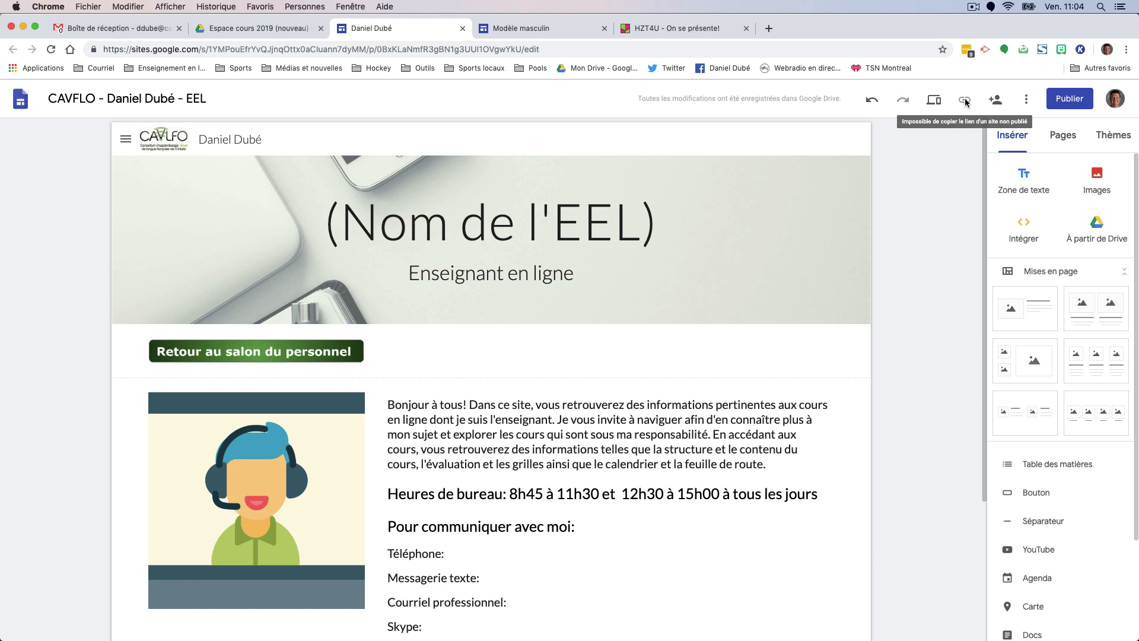
Preview the site at tablet, phone and computer sizes, and return to editing
click(934, 102)
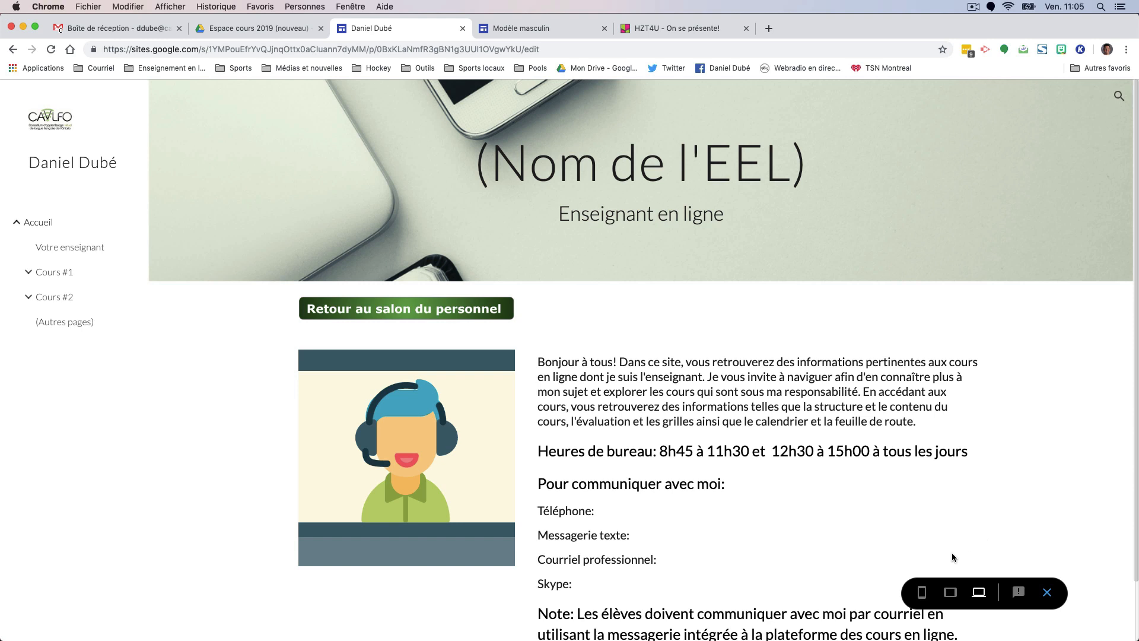
click(950, 593)
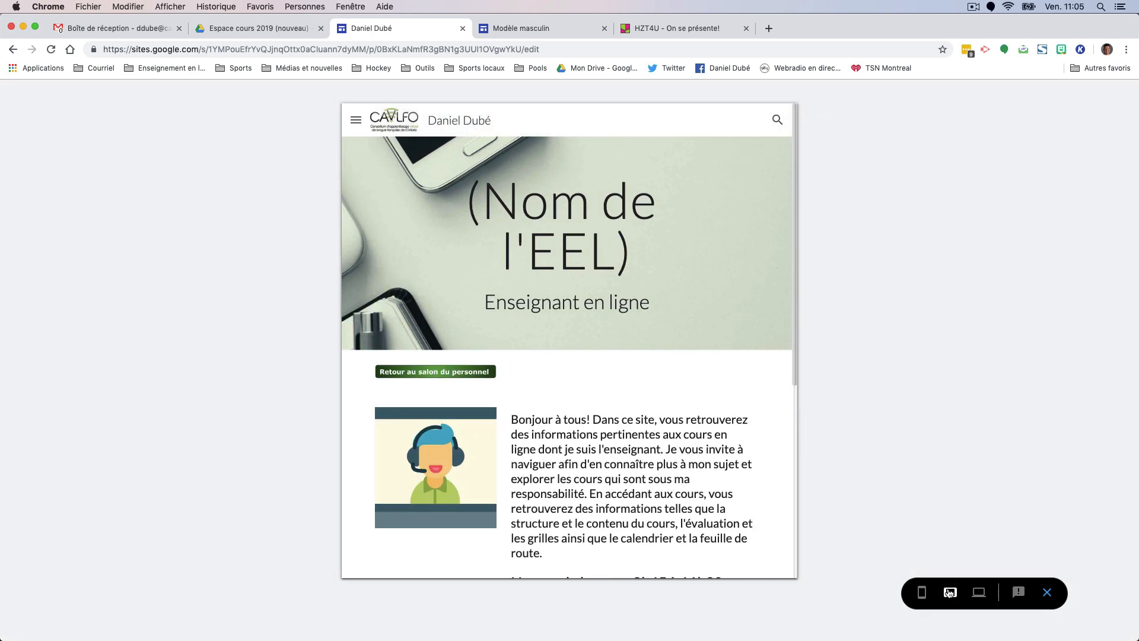
click(921, 592)
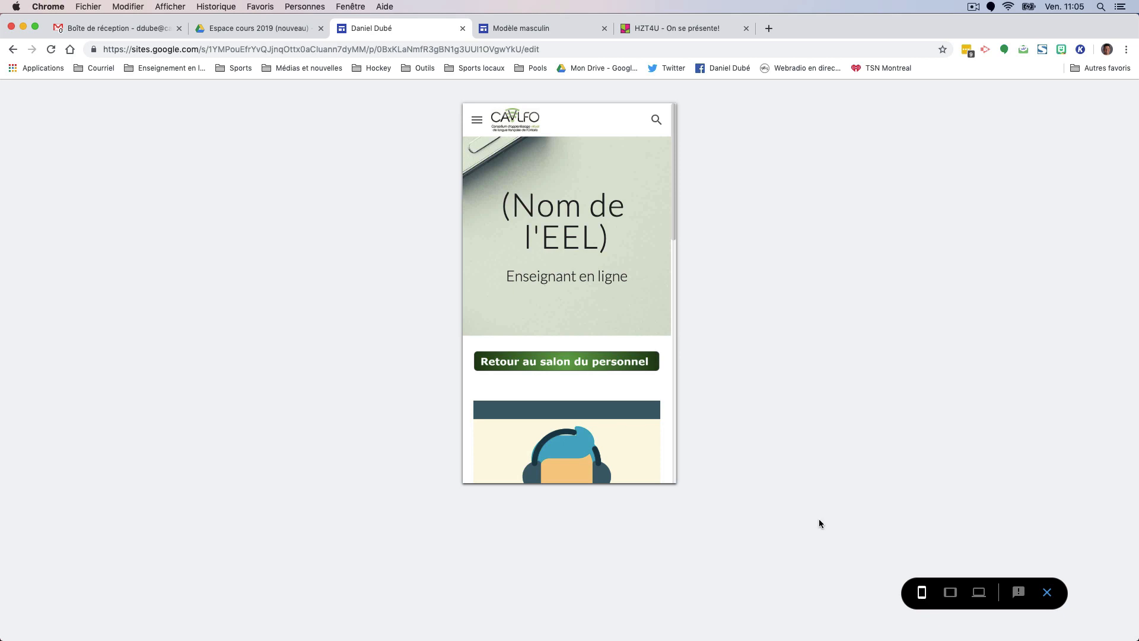
click(982, 593)
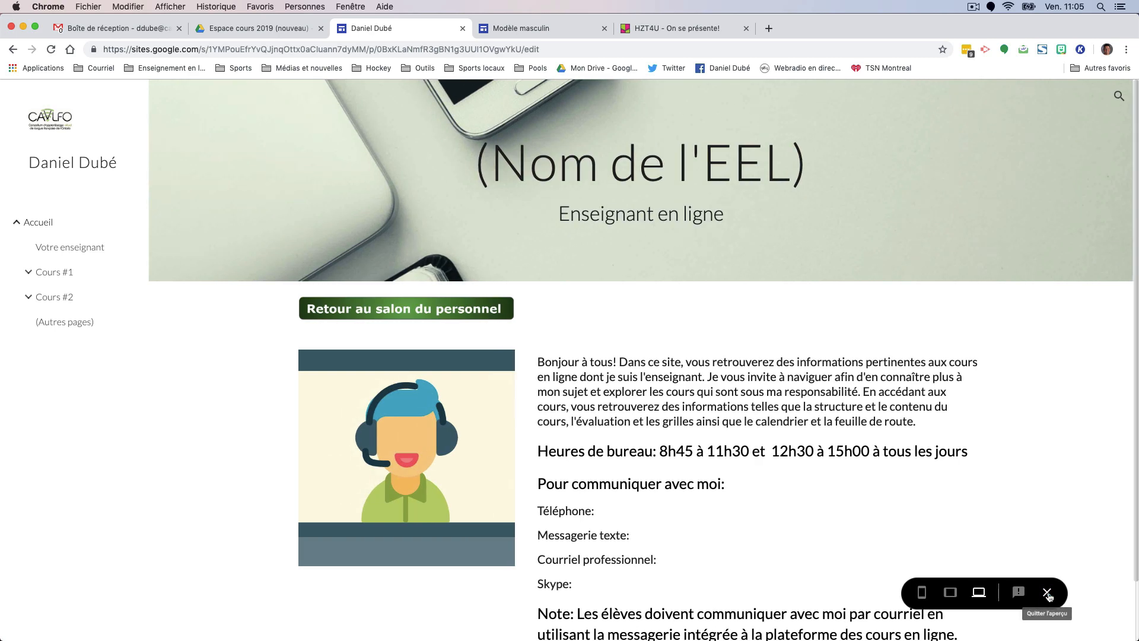
click(1047, 593)
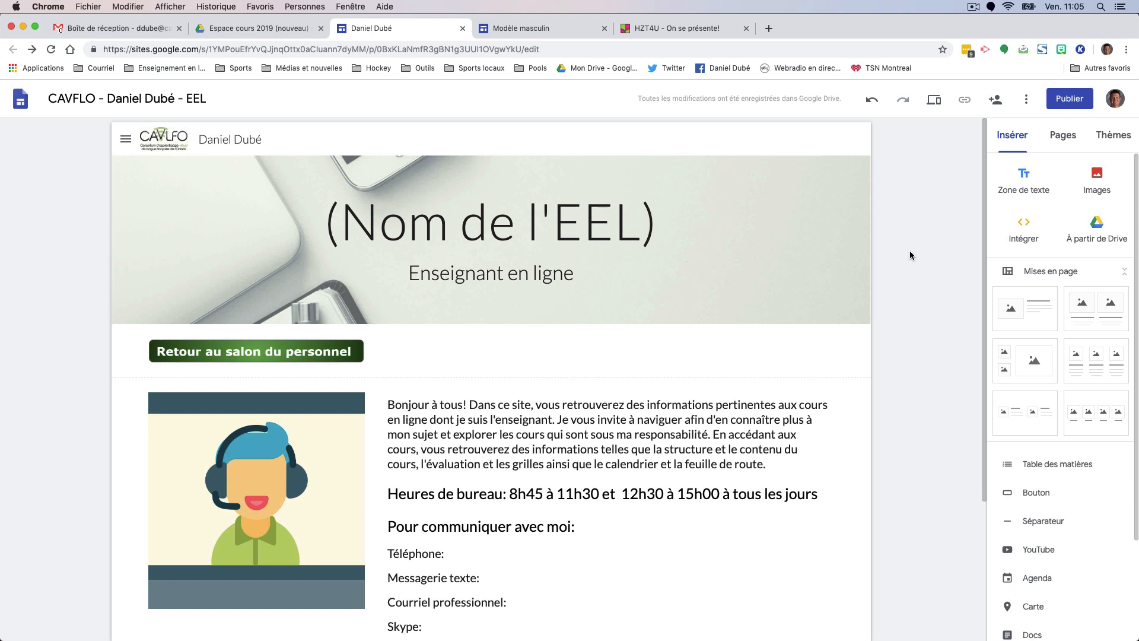
Browse the page layouts and content elements that can be inserted, through to charts
scroll(910, 254, down, 1)
scroll(910, 255, up, 1)
scroll(1057, 410, down, 3)
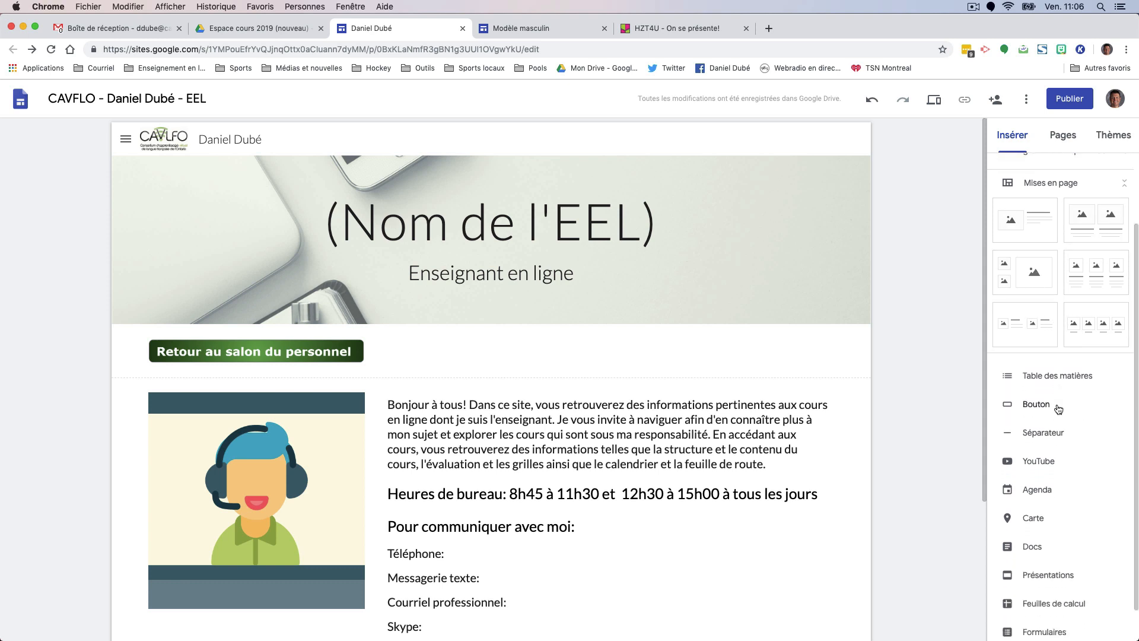
scroll(1057, 409, down, 1)
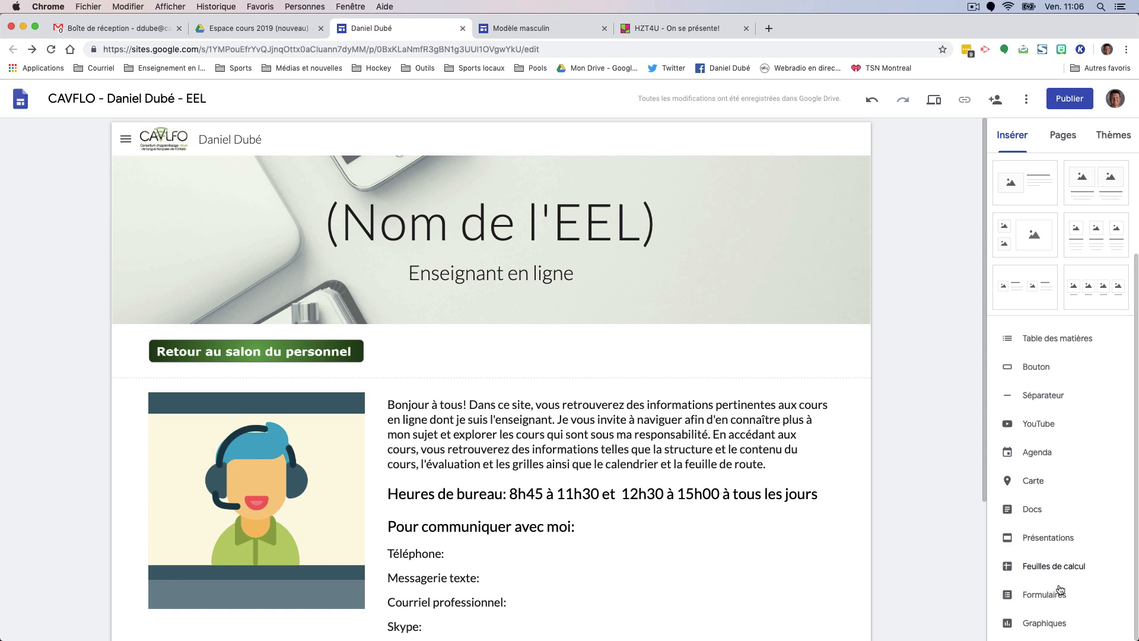
scroll(1059, 467, up, 3)
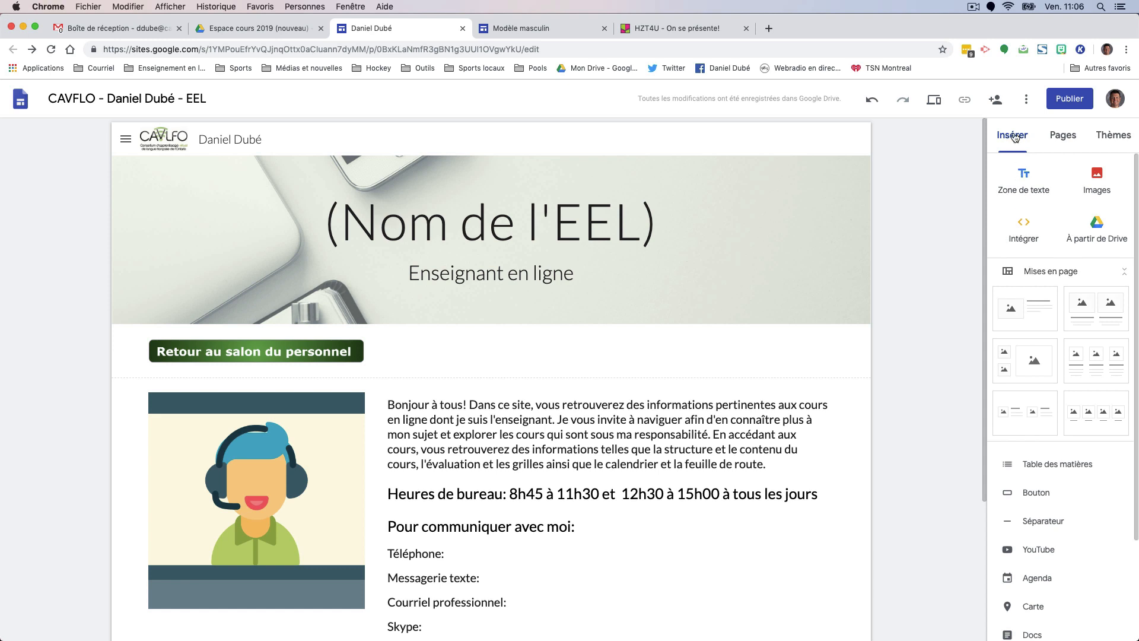
Examine the site's page structure, viewing the Votre enseignant page and the Cours #1 page with its subpages
click(1063, 138)
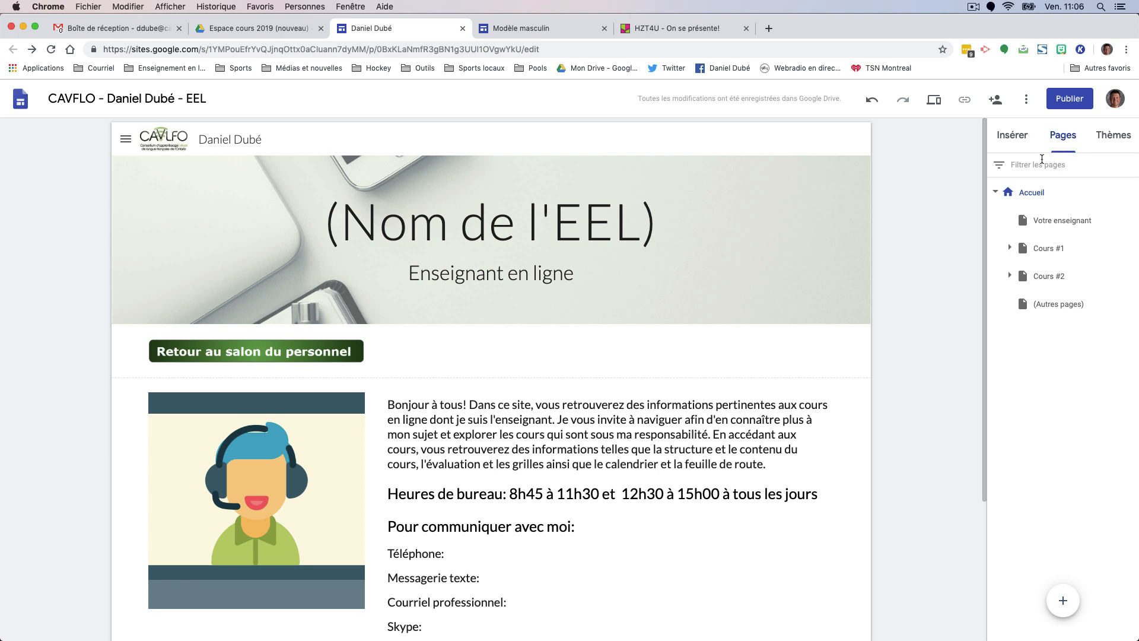
click(1030, 222)
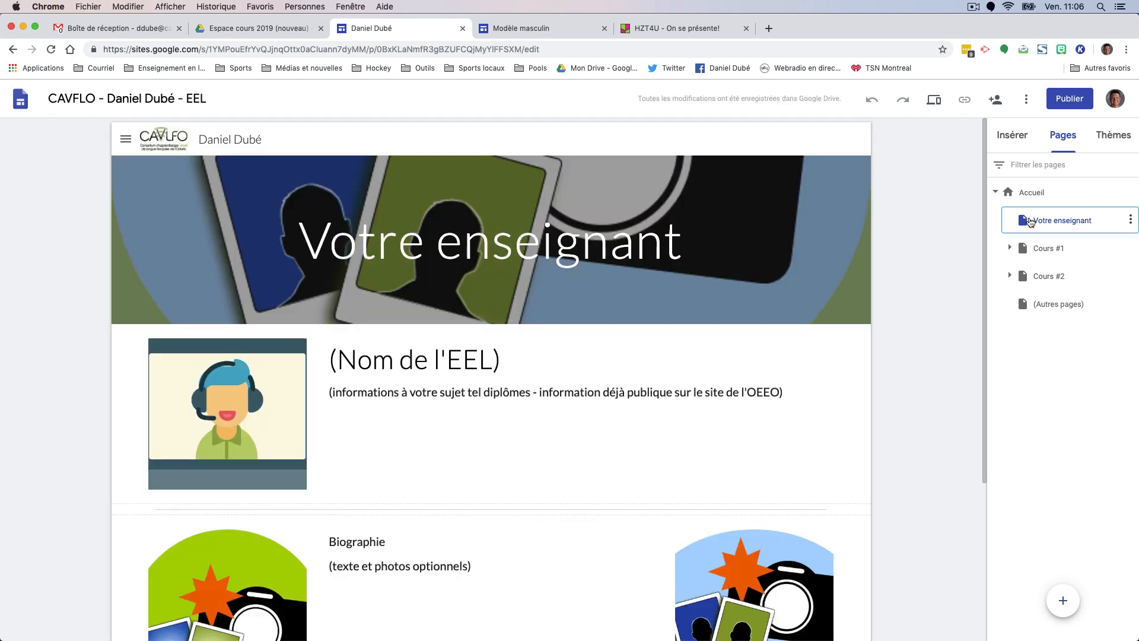
click(1010, 249)
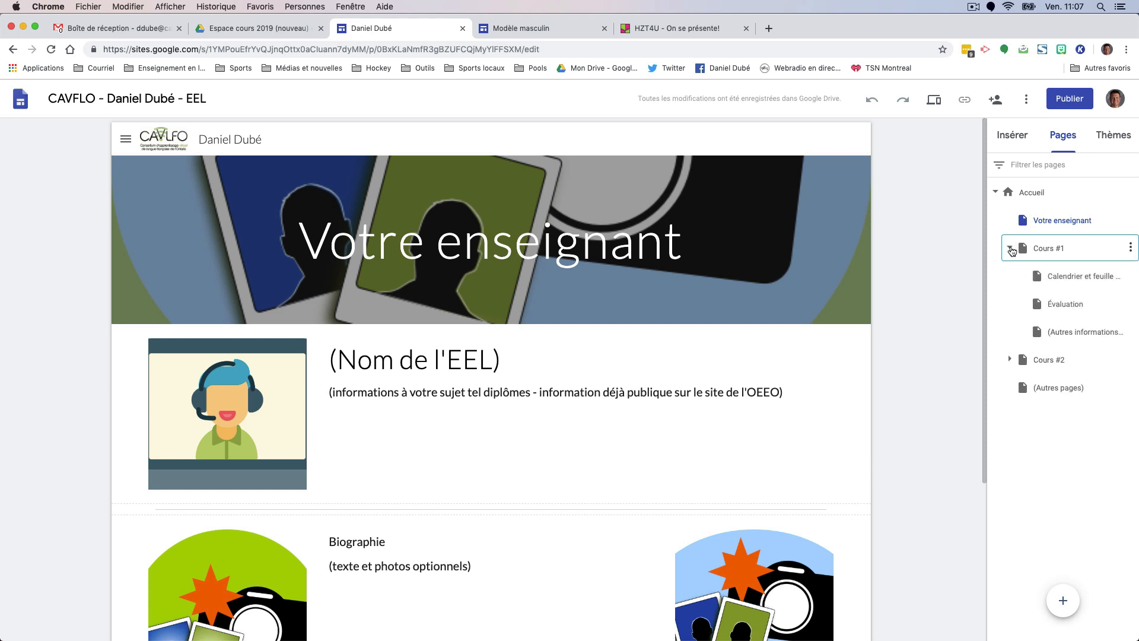
click(1051, 250)
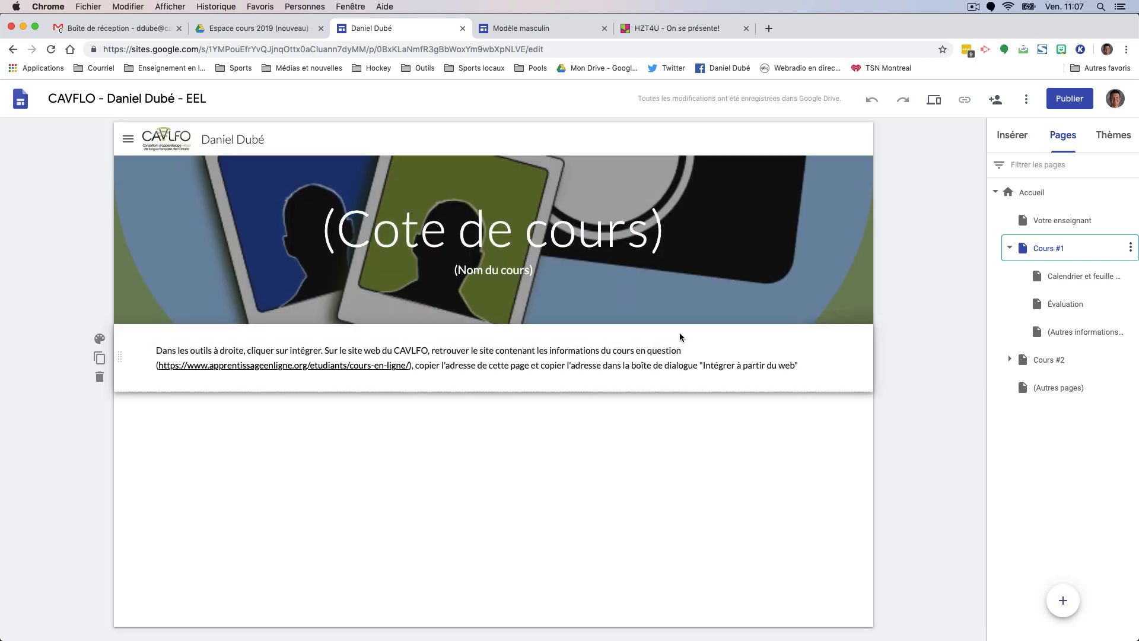
click(1010, 252)
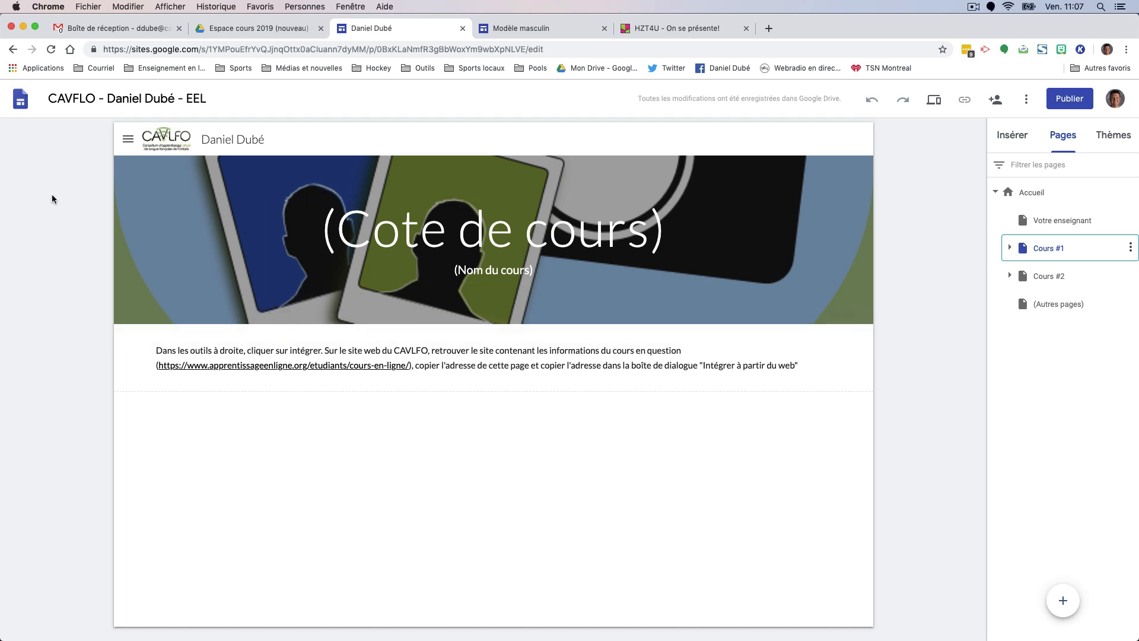
Inspect the site's own navigation menu with the Cours #1 subpages collapsed, and view the available themes
click(128, 141)
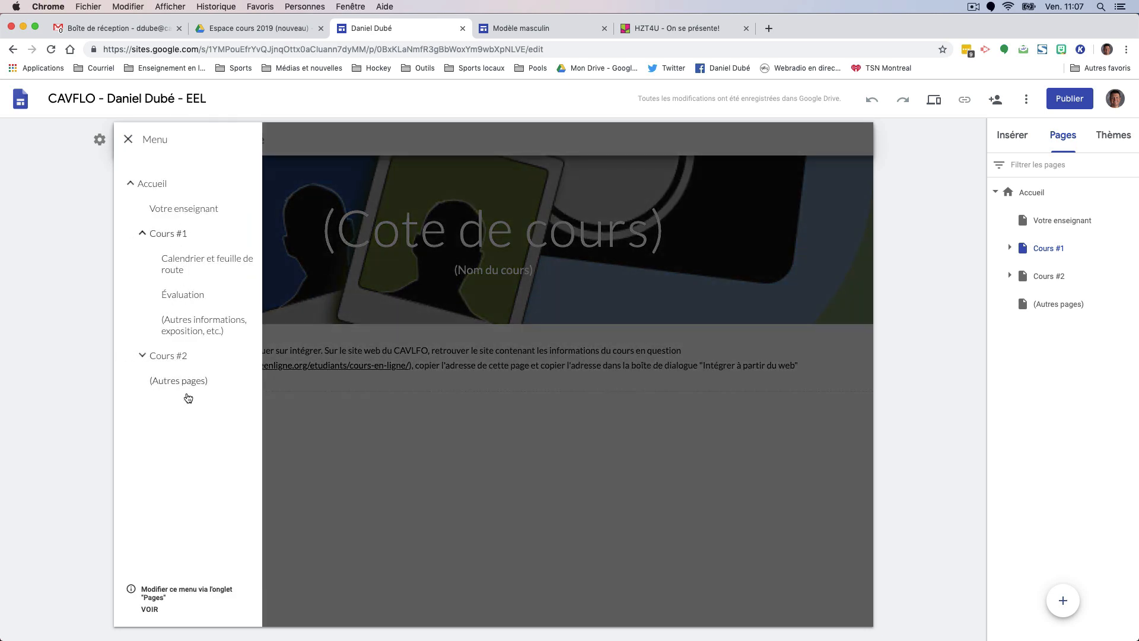
click(140, 235)
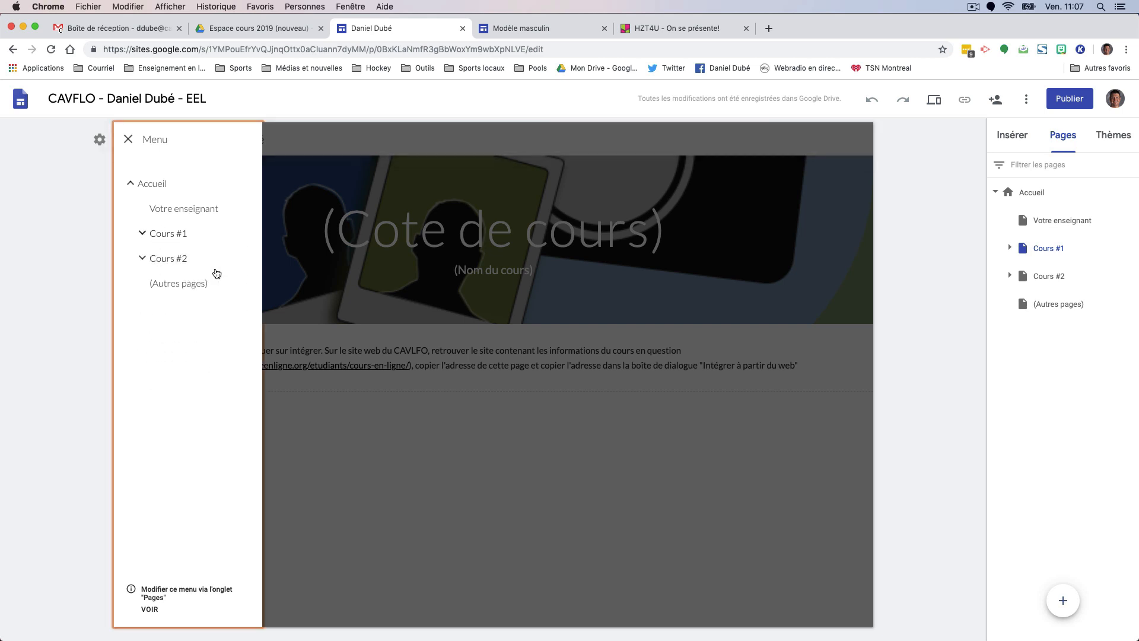
click(128, 139)
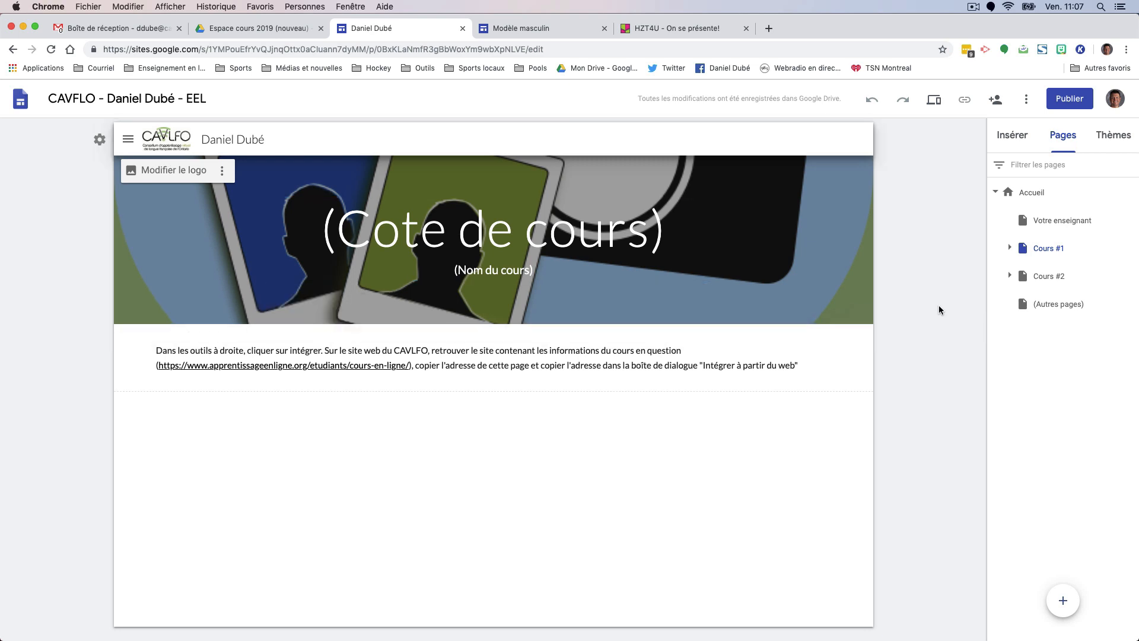
click(1116, 142)
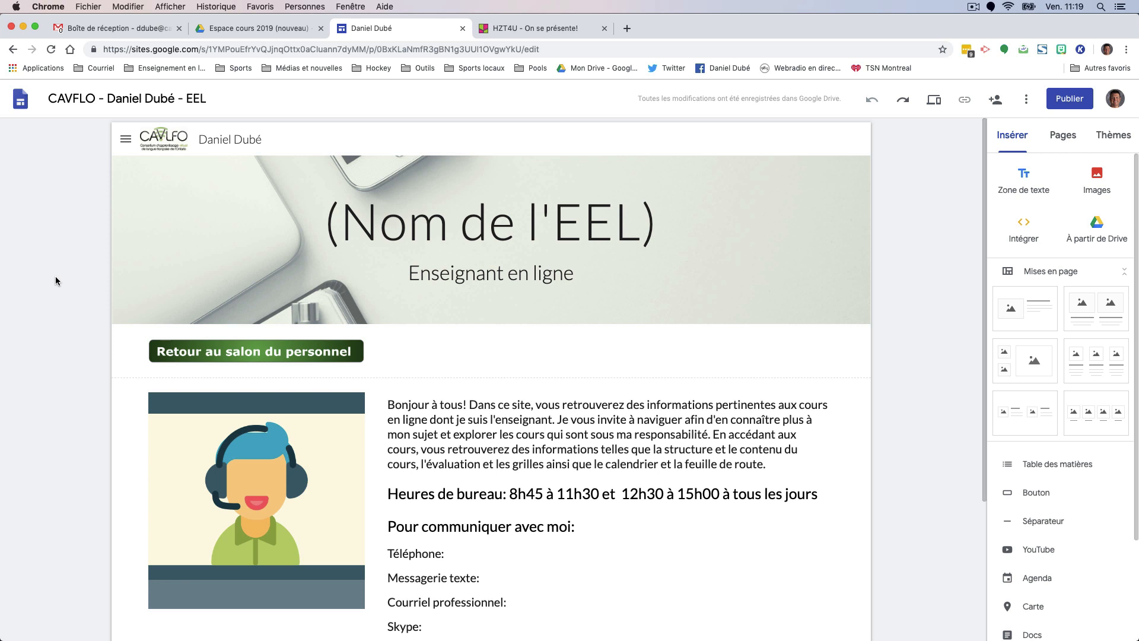
Replace the "(Nom de l'EEL)" placeholder in the home page banner with the teacher's full name
click(322, 216)
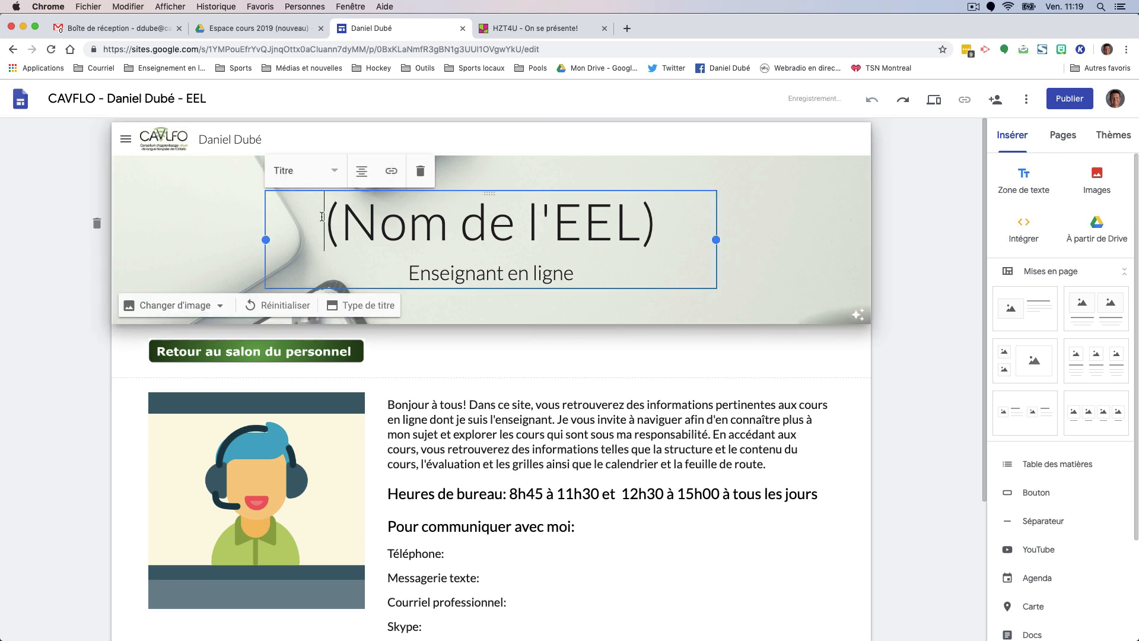
key(Delete)
key(Delete)
key(Delete)
key(Delete)
key(Delete)
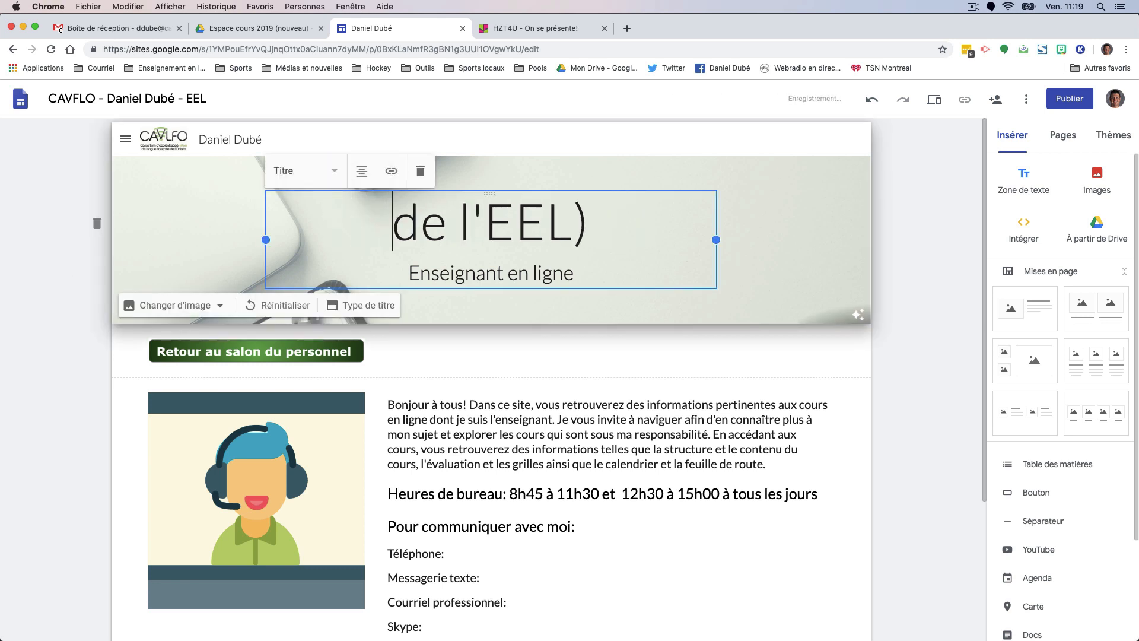
key(Delete)
key(Delete)
key(Delete)
key(Delete)
key(Delete)
key(Delete)
key(Delete)
key(Delete)
key(Delete)
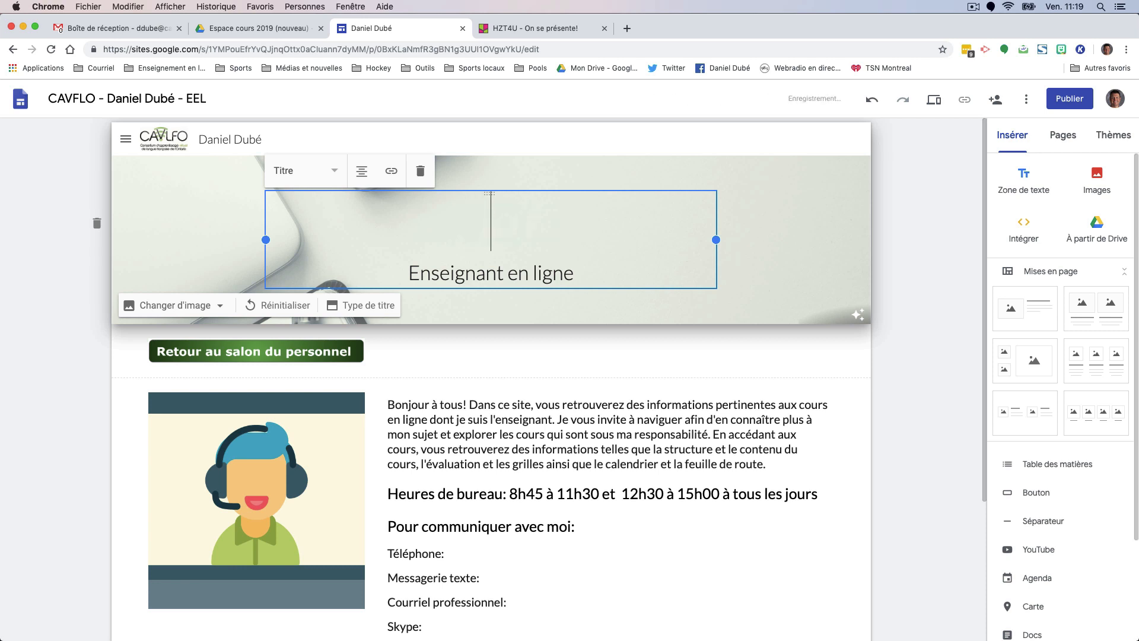
text(Da)
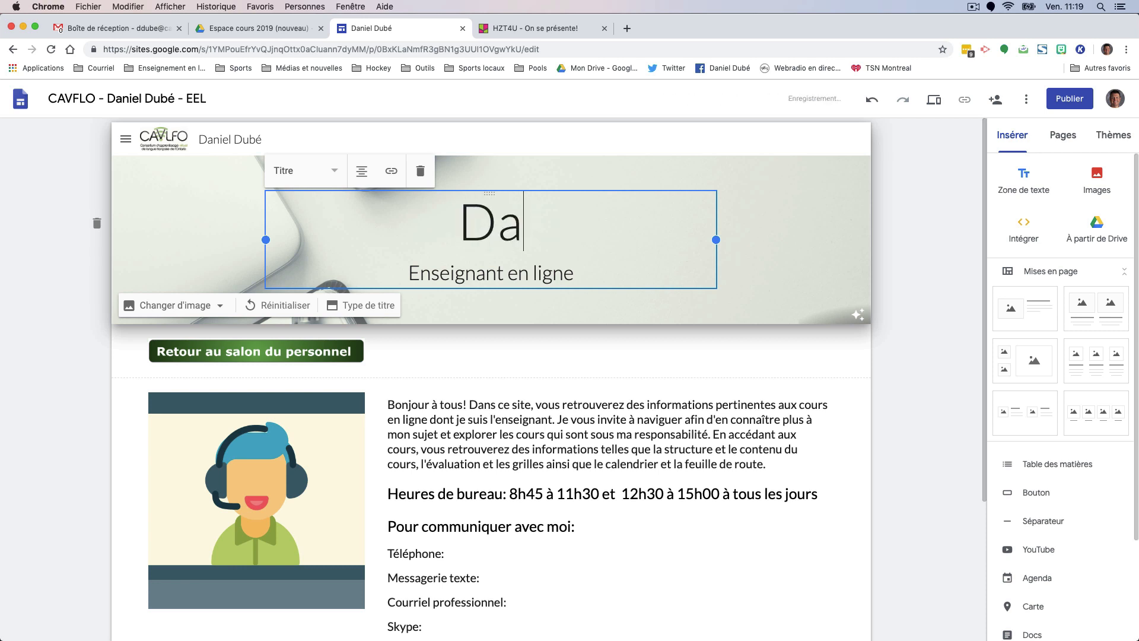
text(niel Dub)
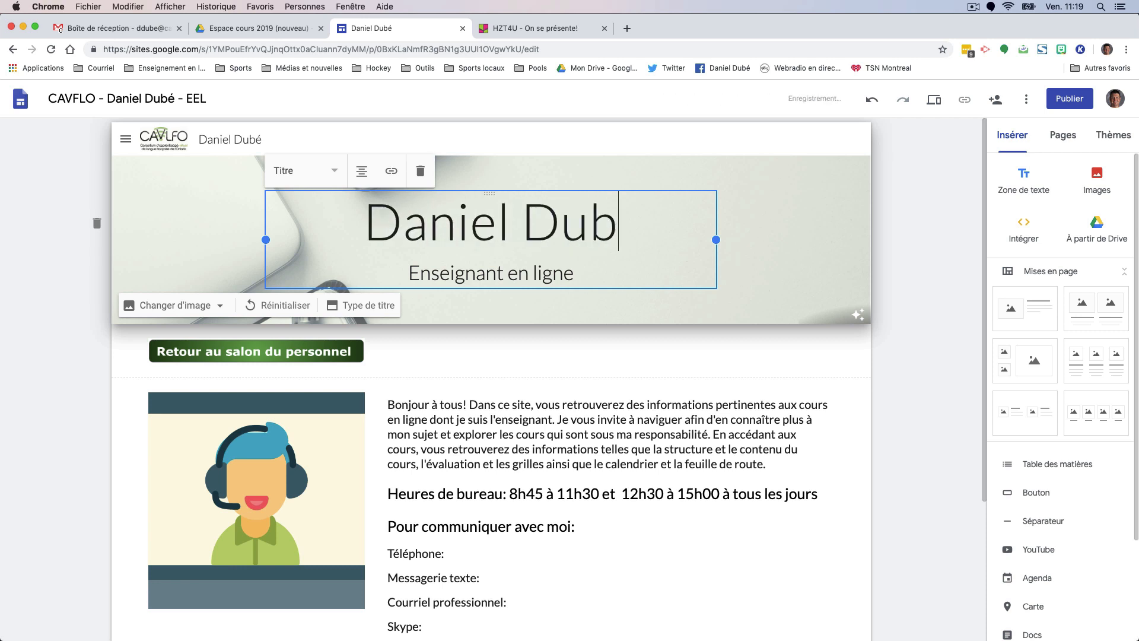
text(é)
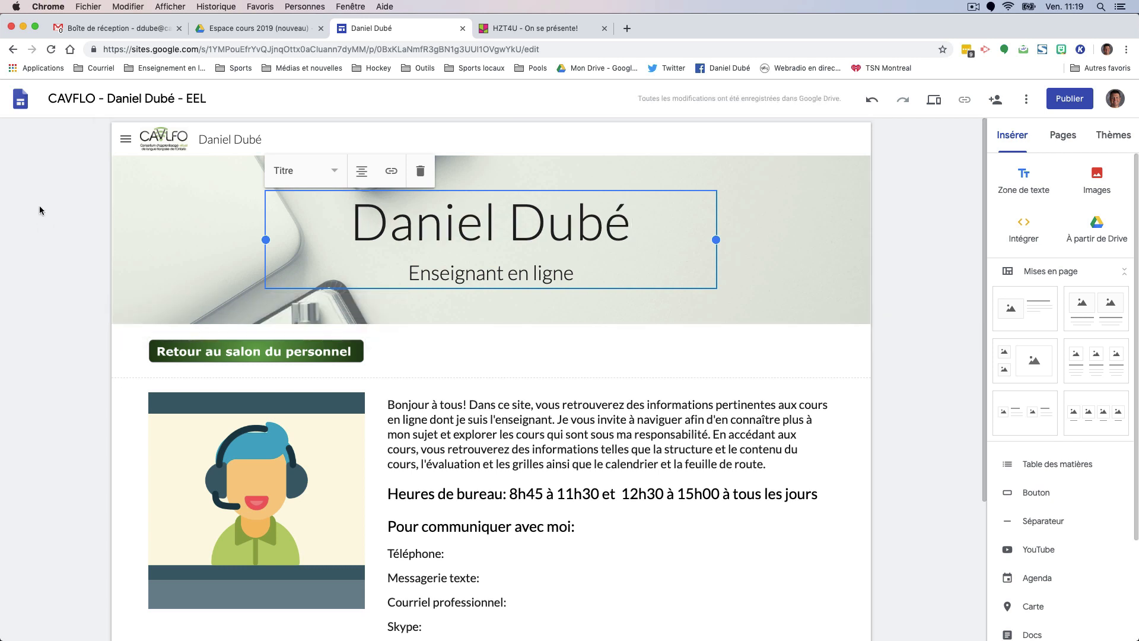
click(40, 210)
Review the home page's welcome paragraph, office hours and contact fields for telephone, text messaging, professional e-mail and Skype
click(542, 452)
scroll(541, 452, down, 3)
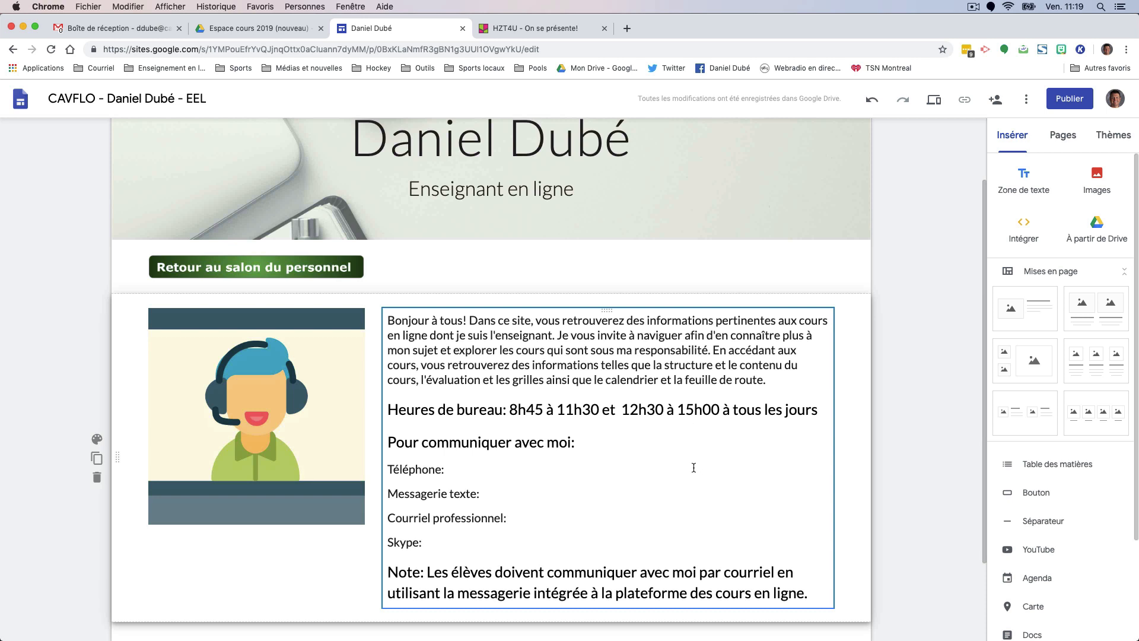
scroll(693, 467, down, 2)
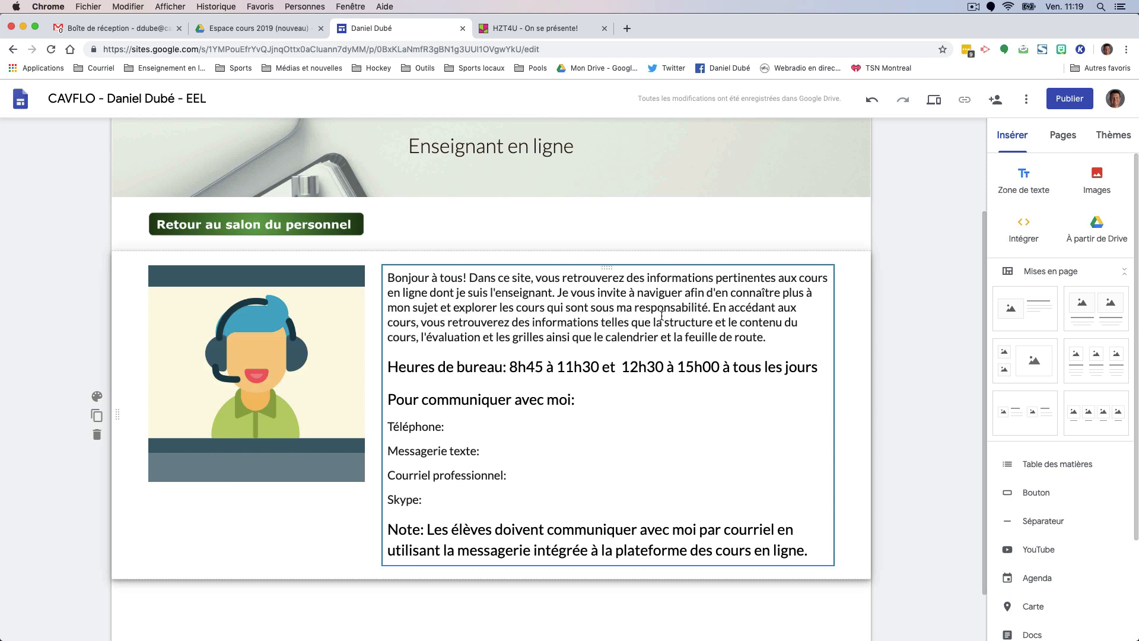
click(774, 339)
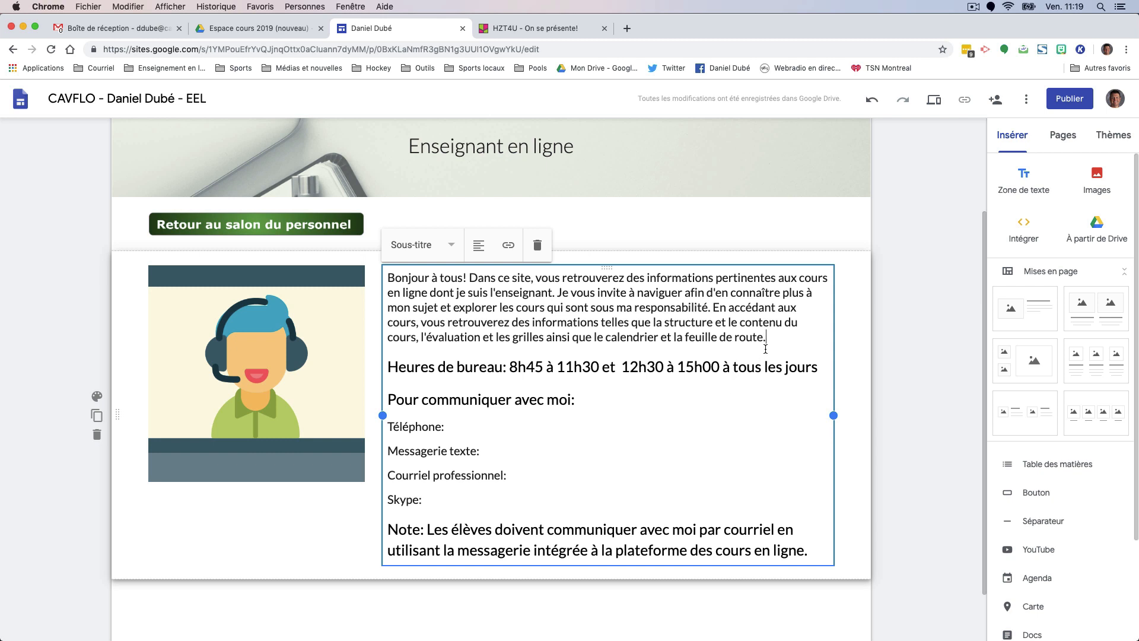
scroll(773, 339, up, 1)
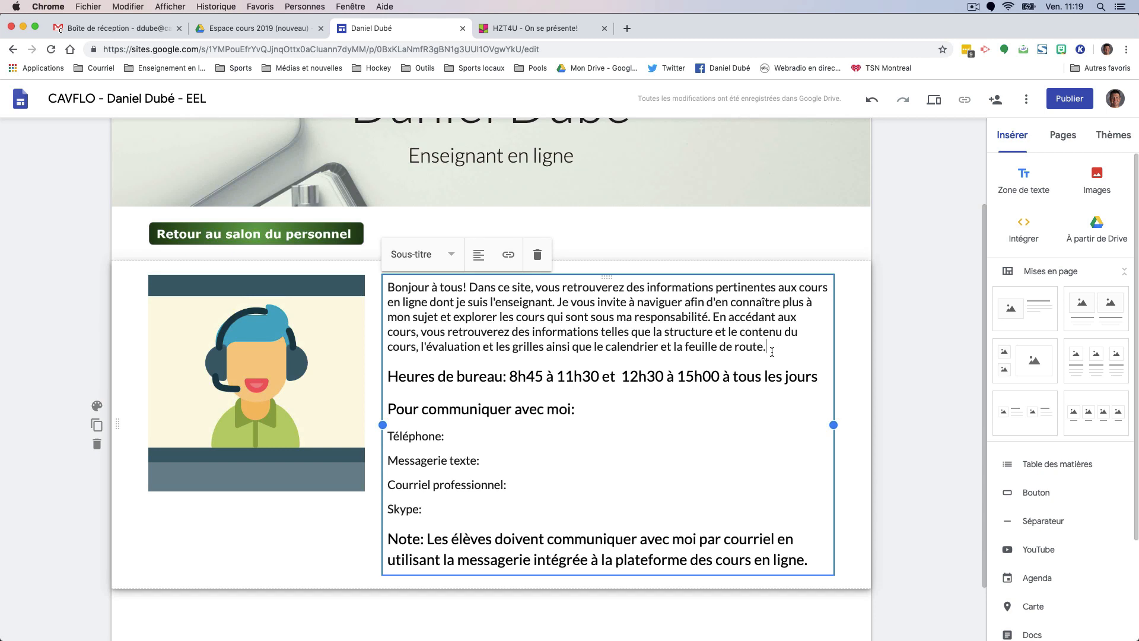
scroll(771, 350, down, 3)
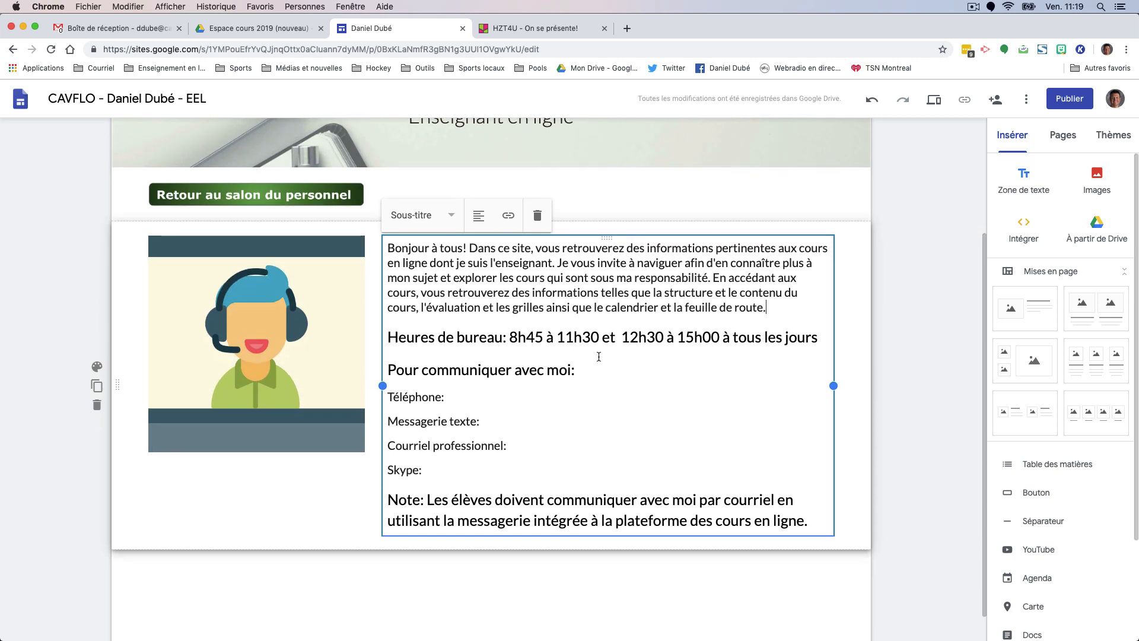
drag(508, 337, 717, 337)
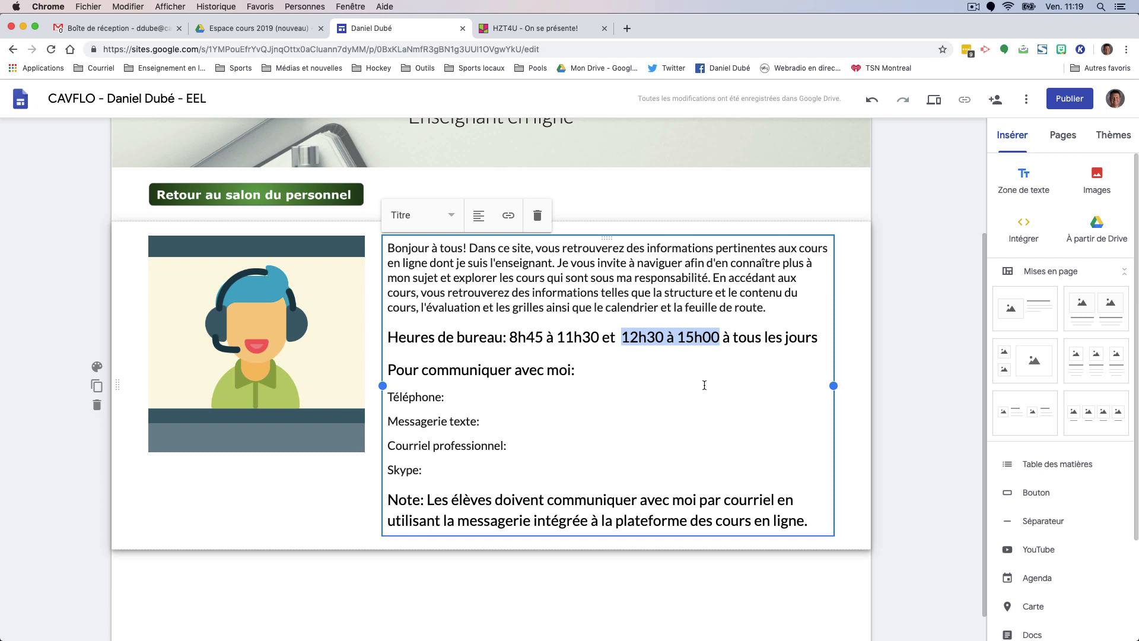
click(464, 399)
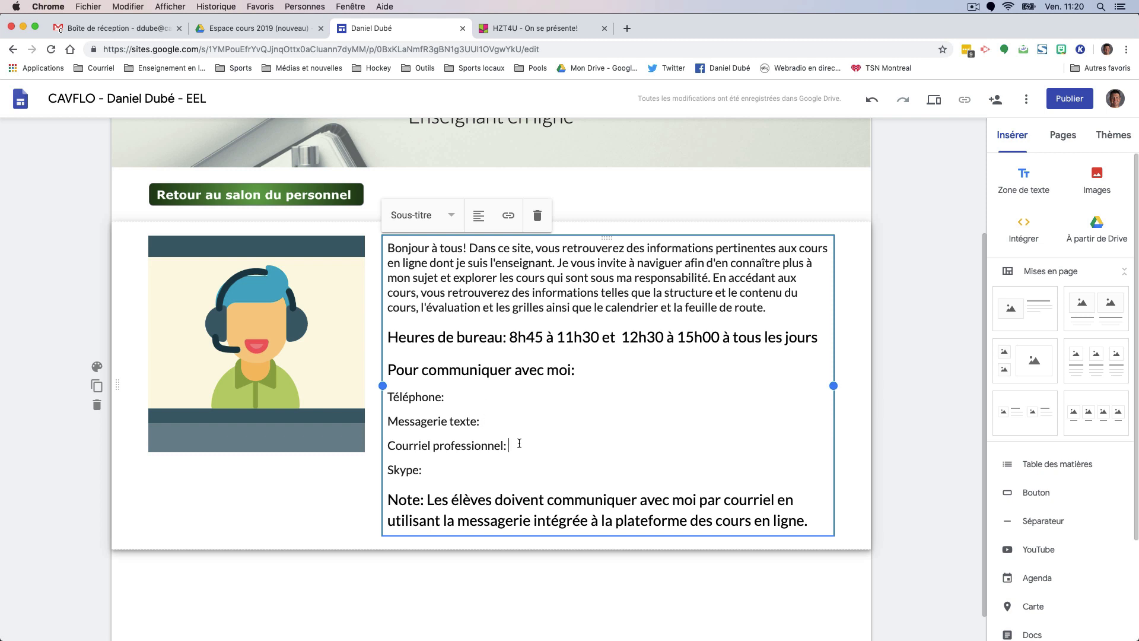
click(445, 471)
scroll(76, 264, up, 1)
click(76, 276)
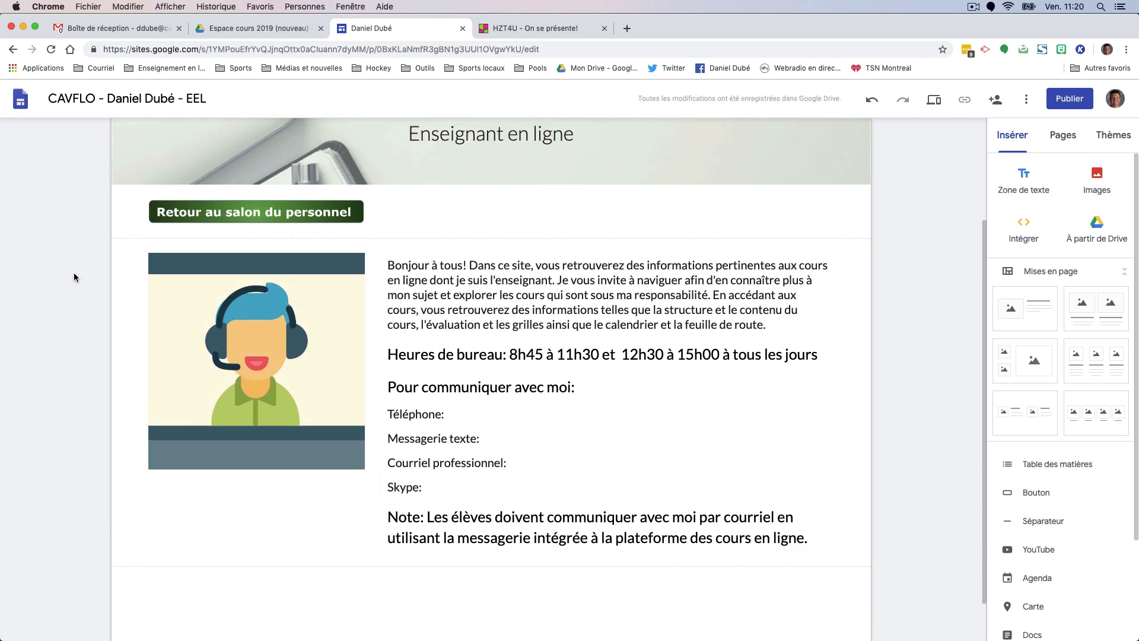
Replace the placeholder avatar on the home page with the teacher's first portrait photo from the Google Drive folder "Images site web"
scroll(75, 277, down, 3)
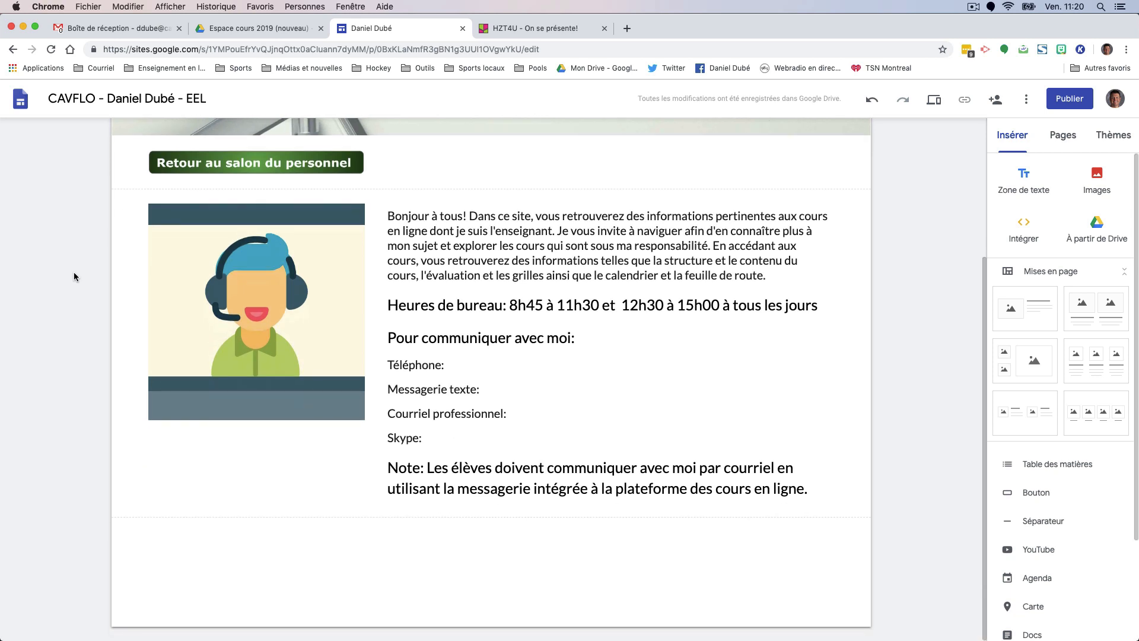
scroll(33, 273, up, 6)
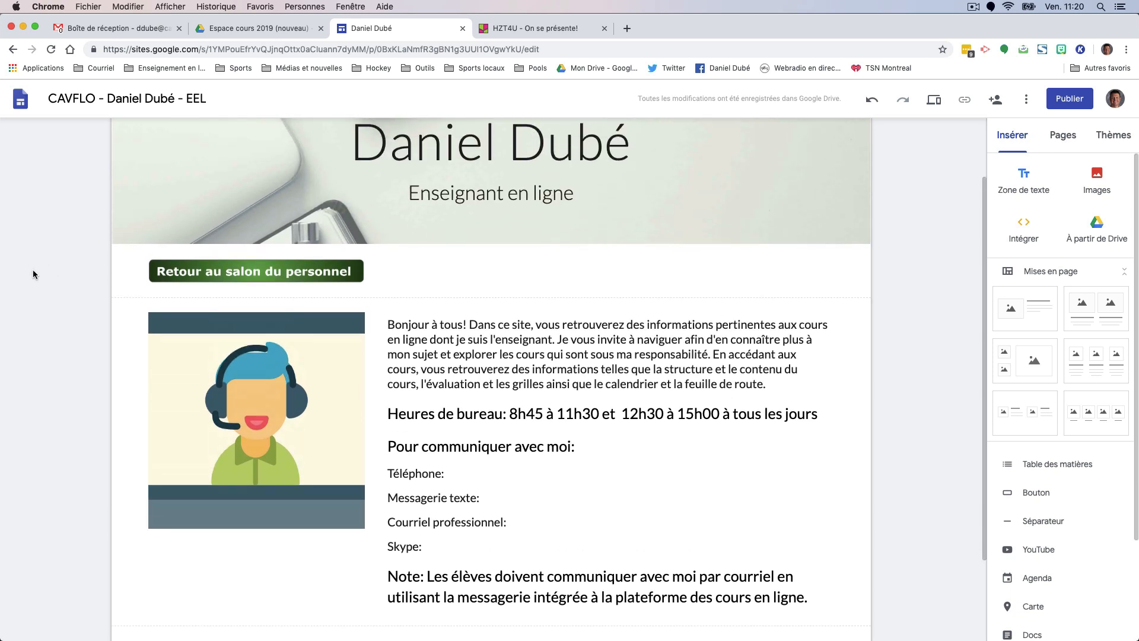
scroll(33, 273, down, 5)
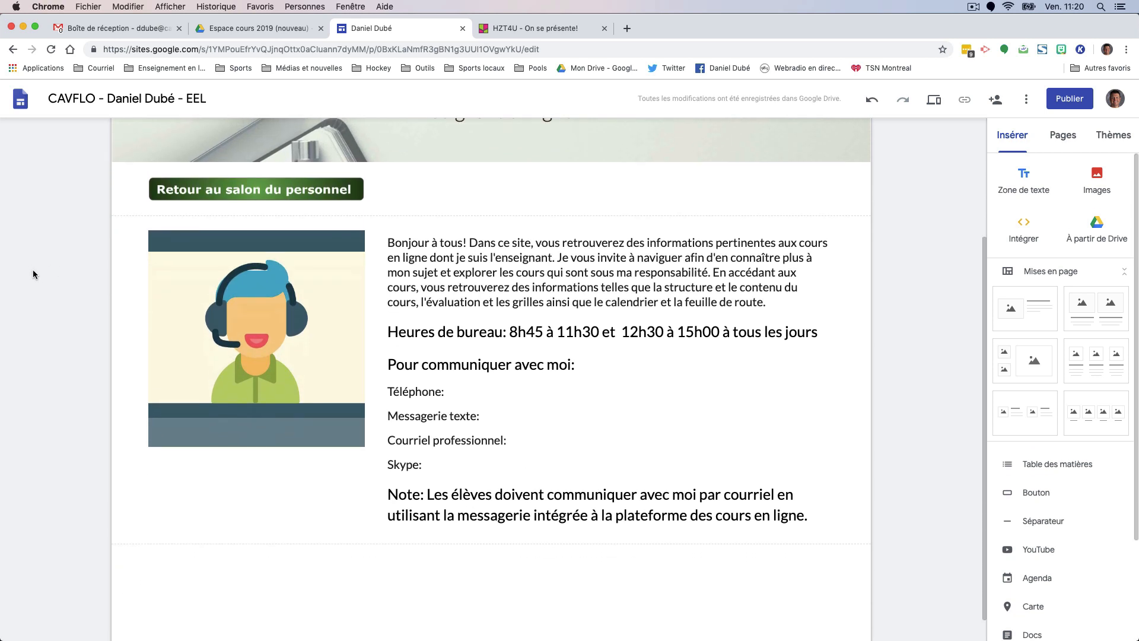
click(214, 310)
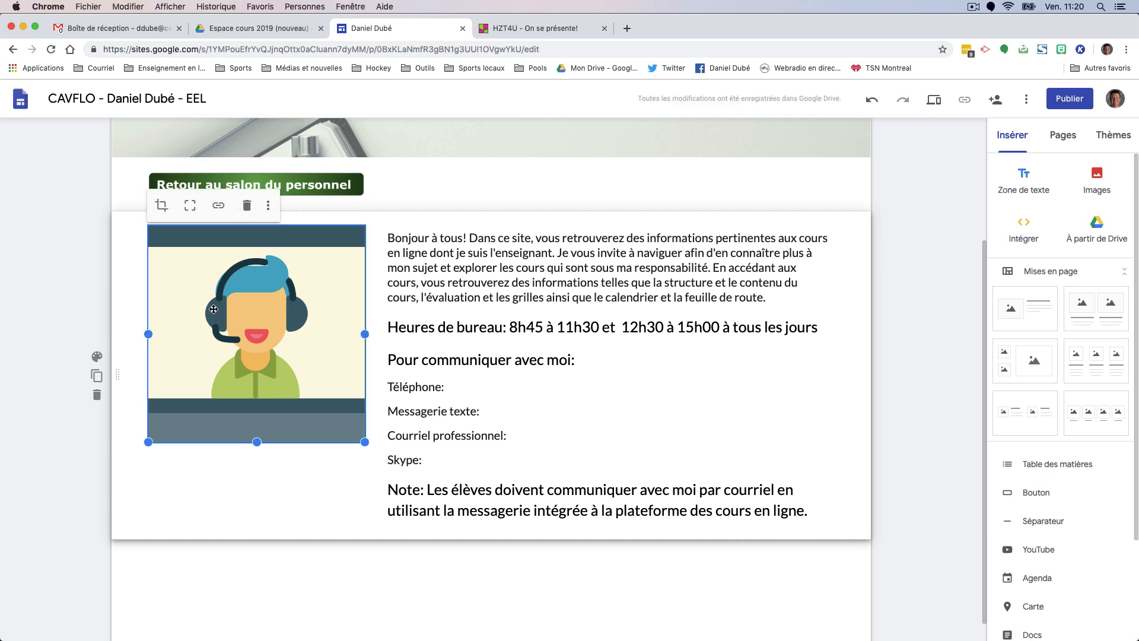
click(269, 208)
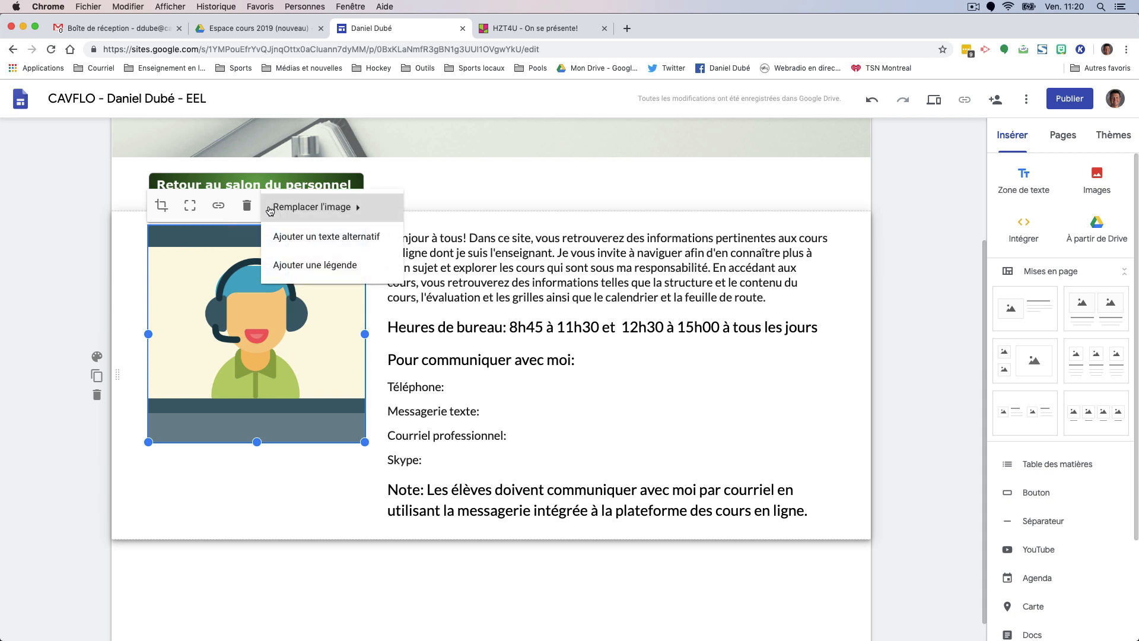
mouse_move(309, 209)
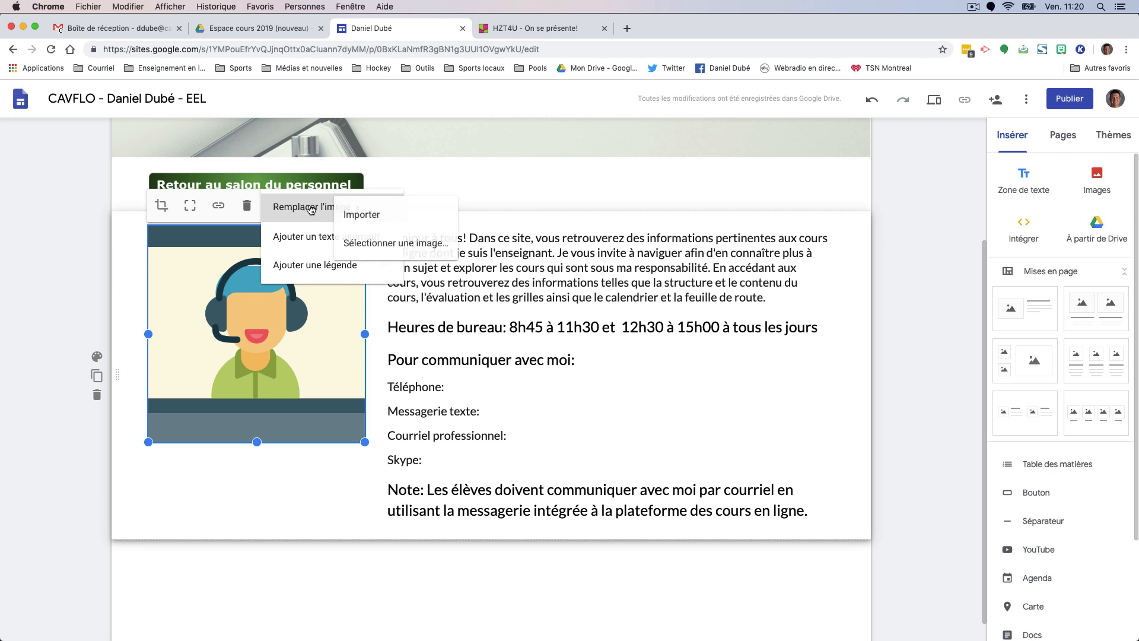
click(386, 245)
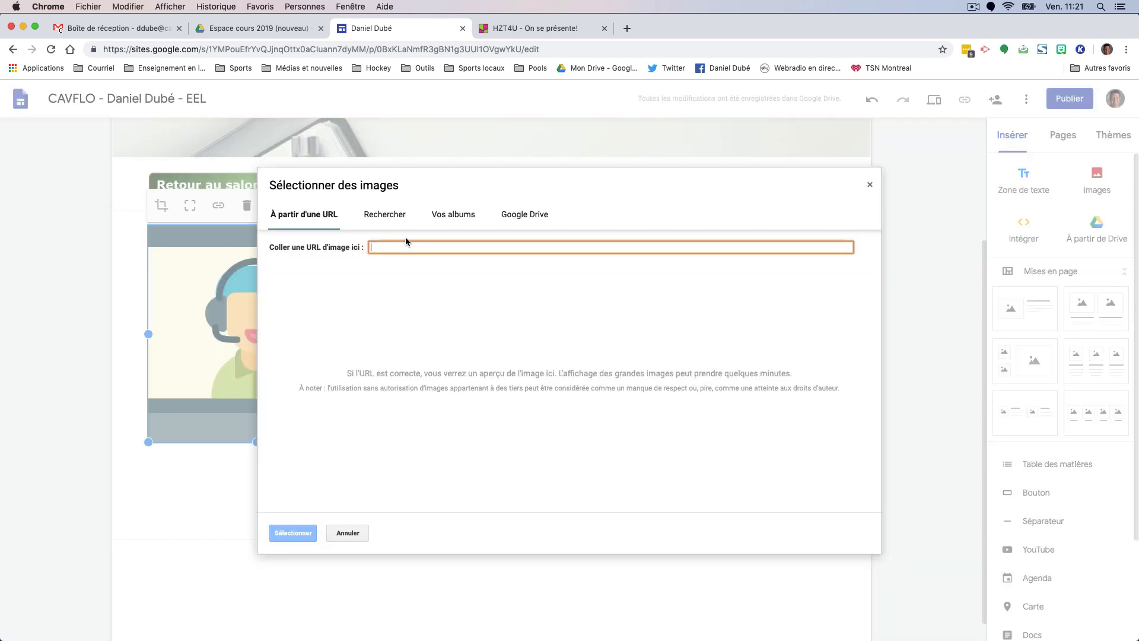
click(527, 217)
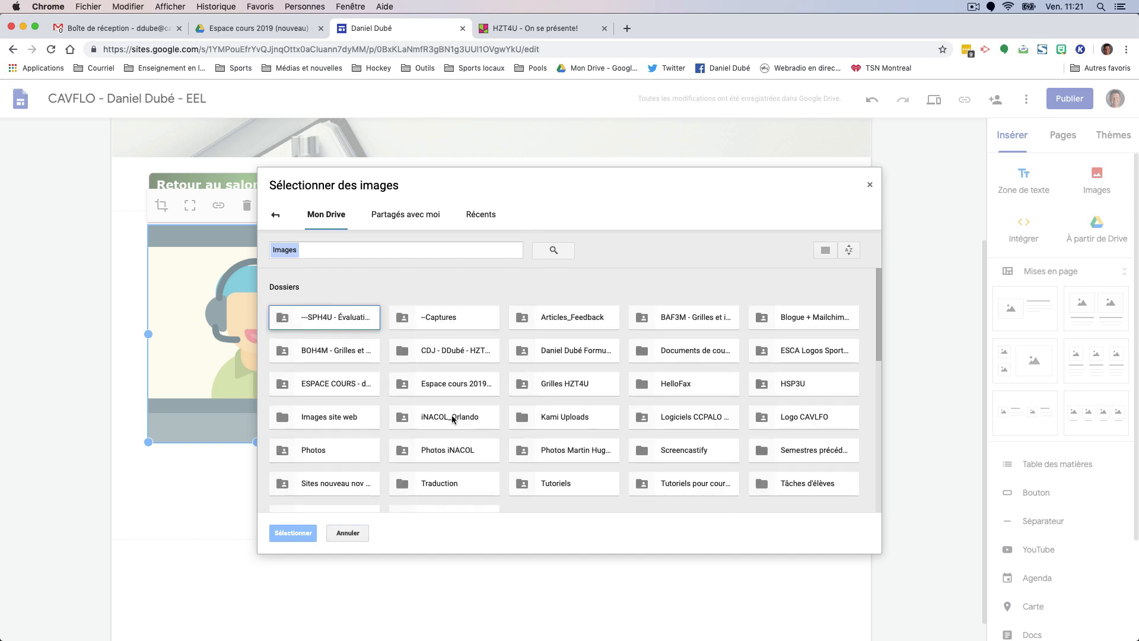
click(340, 419)
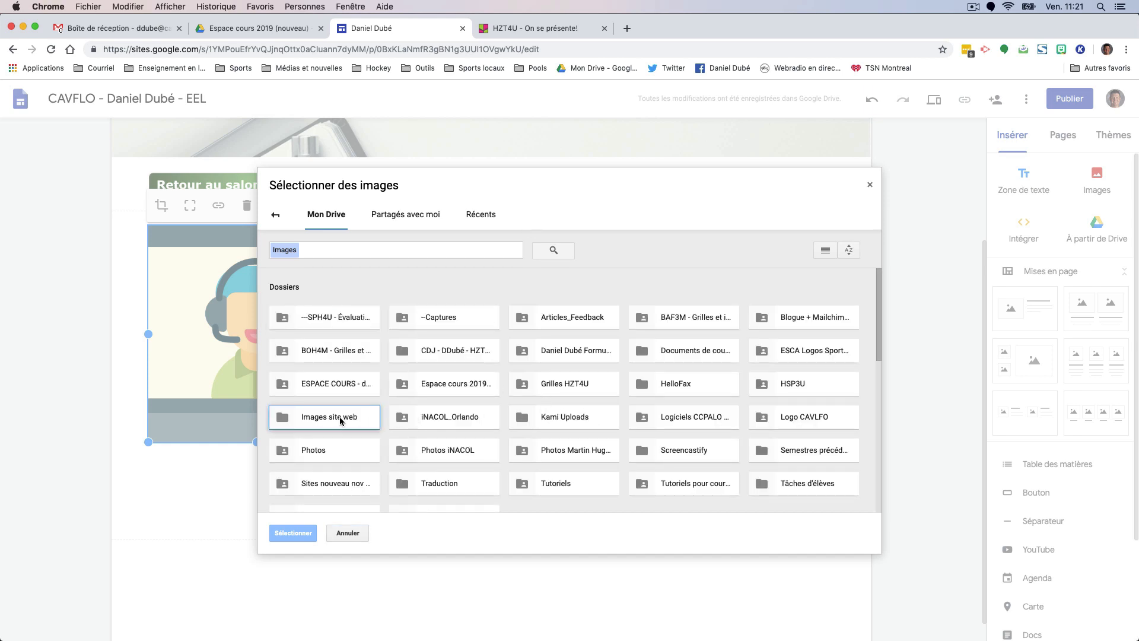
double_click(339, 418)
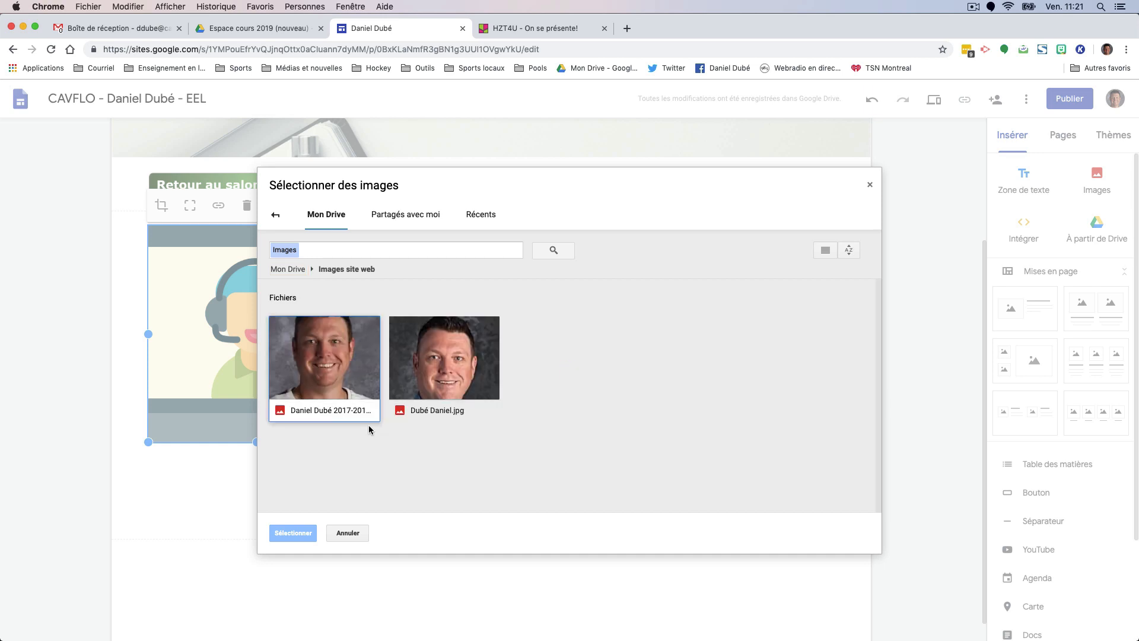
click(313, 359)
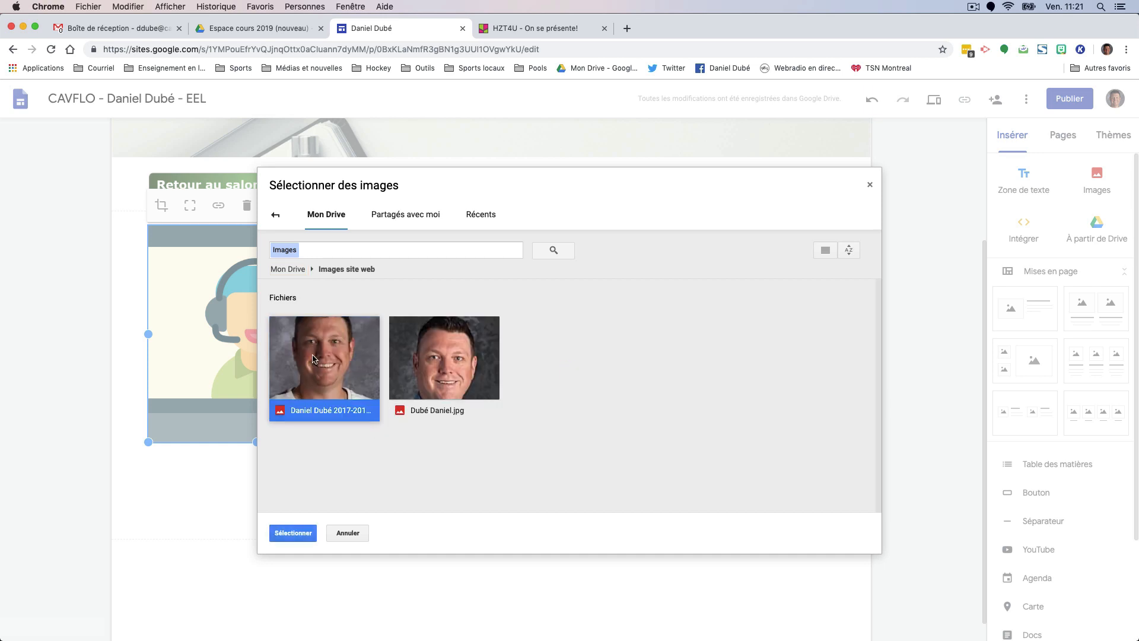
click(306, 529)
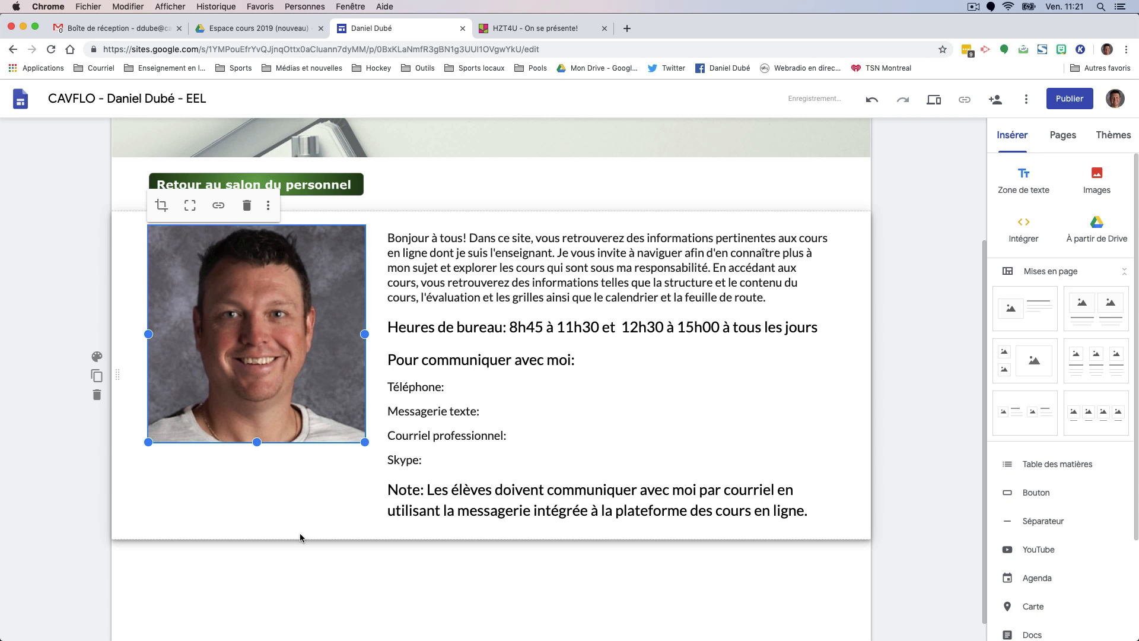
click(86, 493)
scroll(93, 494, up, 3)
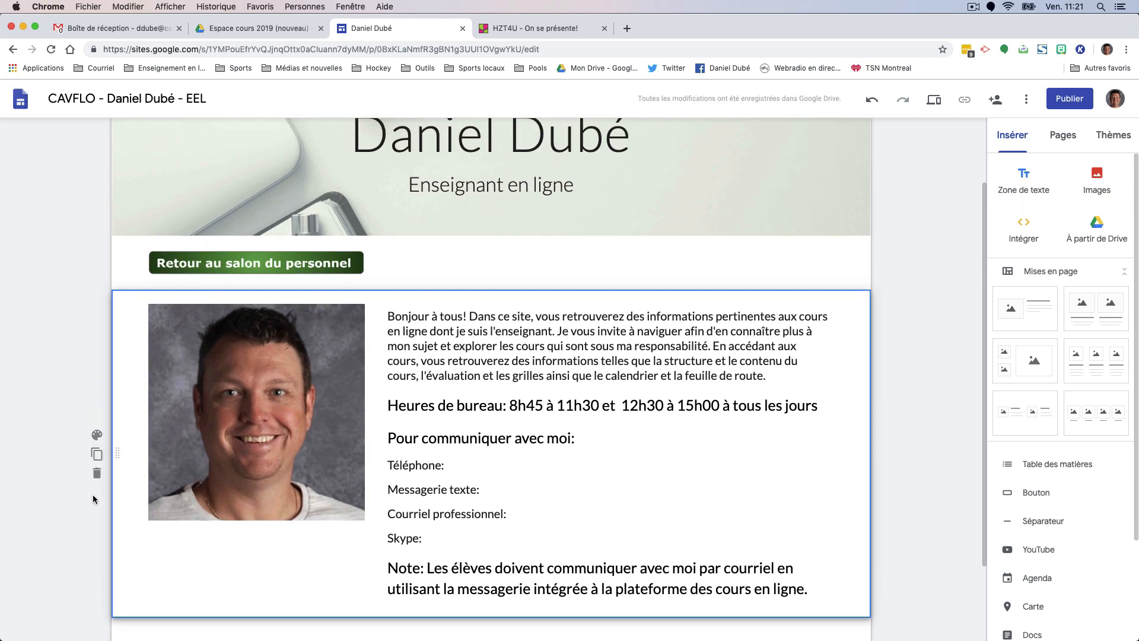
scroll(29, 351, down, 3)
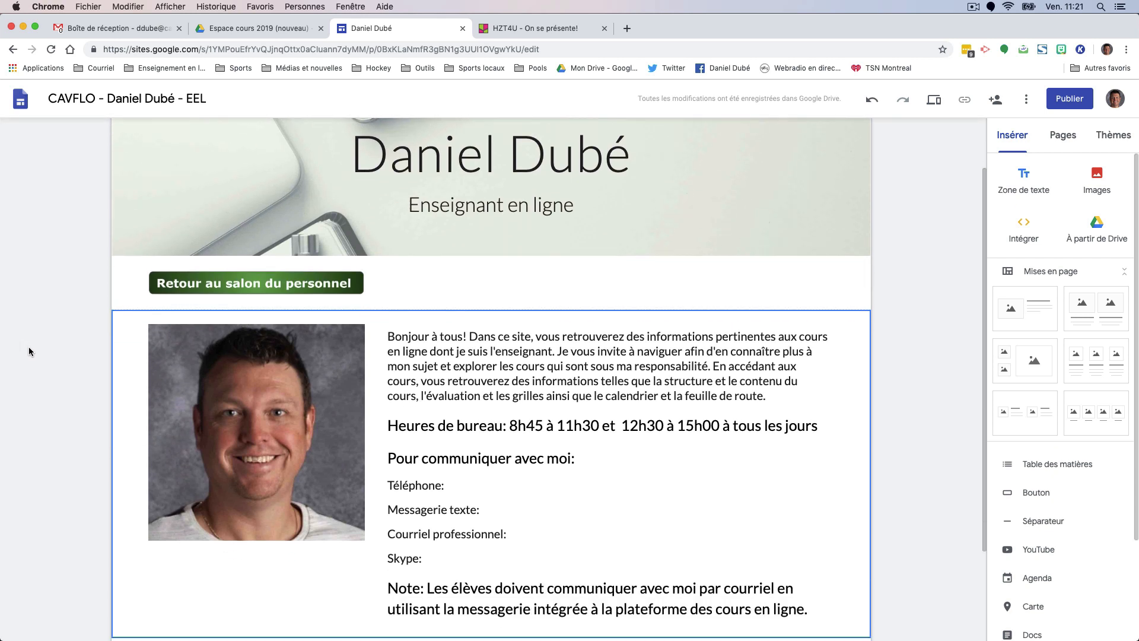
scroll(31, 352, up, 3)
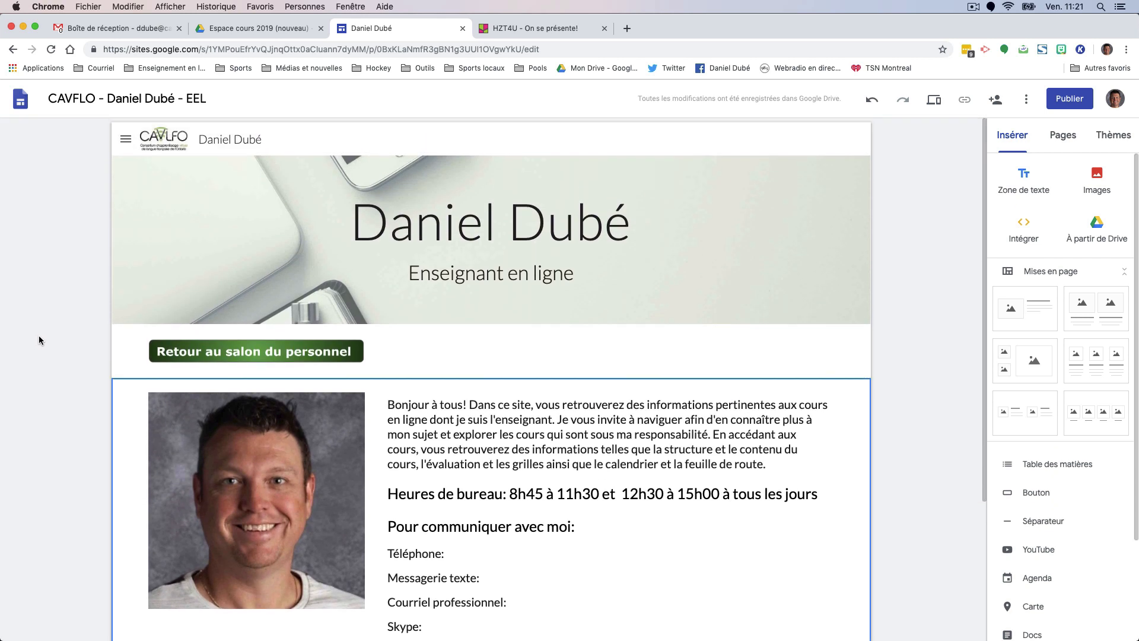
click(41, 340)
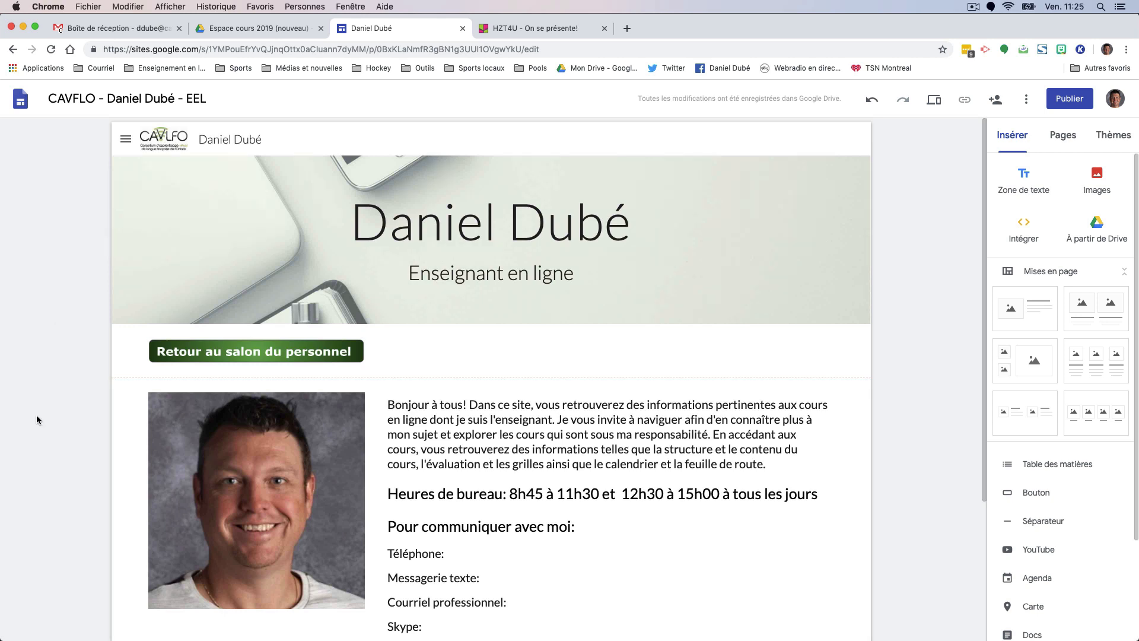
Resize the teacher's photo on the home page and widen the neighbouring text block to close the gap beside it
scroll(37, 415, down, 3)
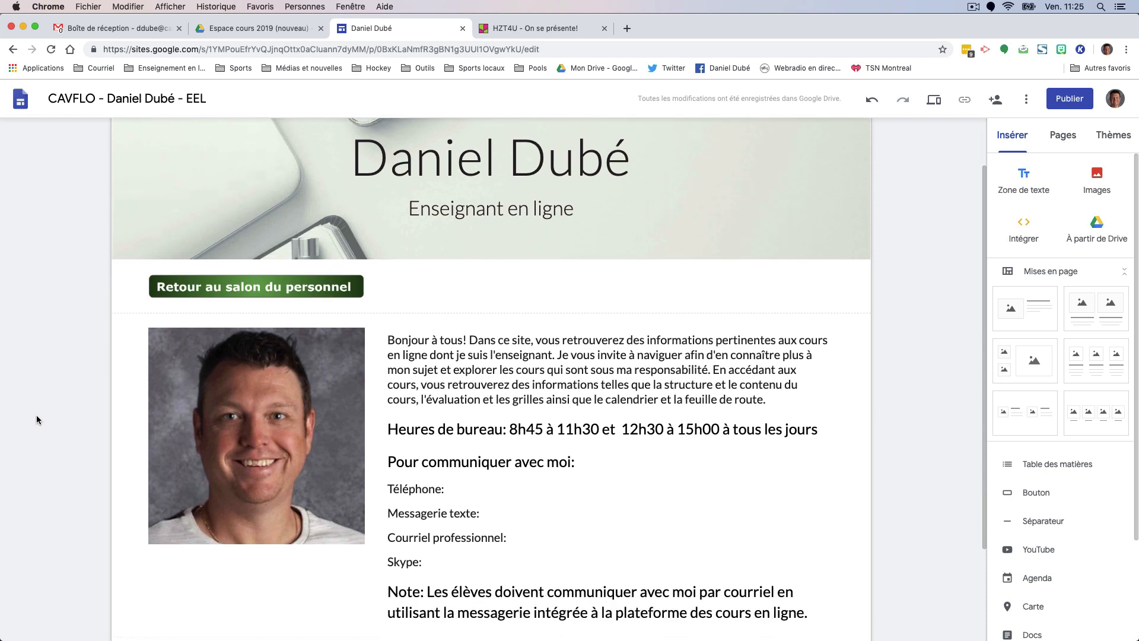
scroll(36, 420, down, 1)
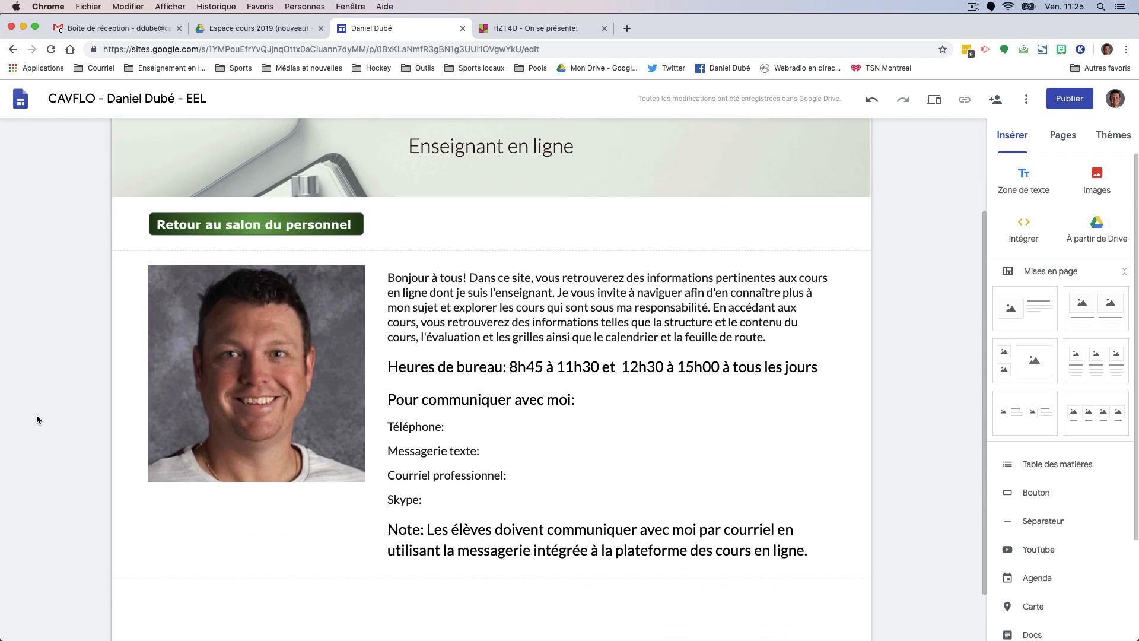
click(230, 406)
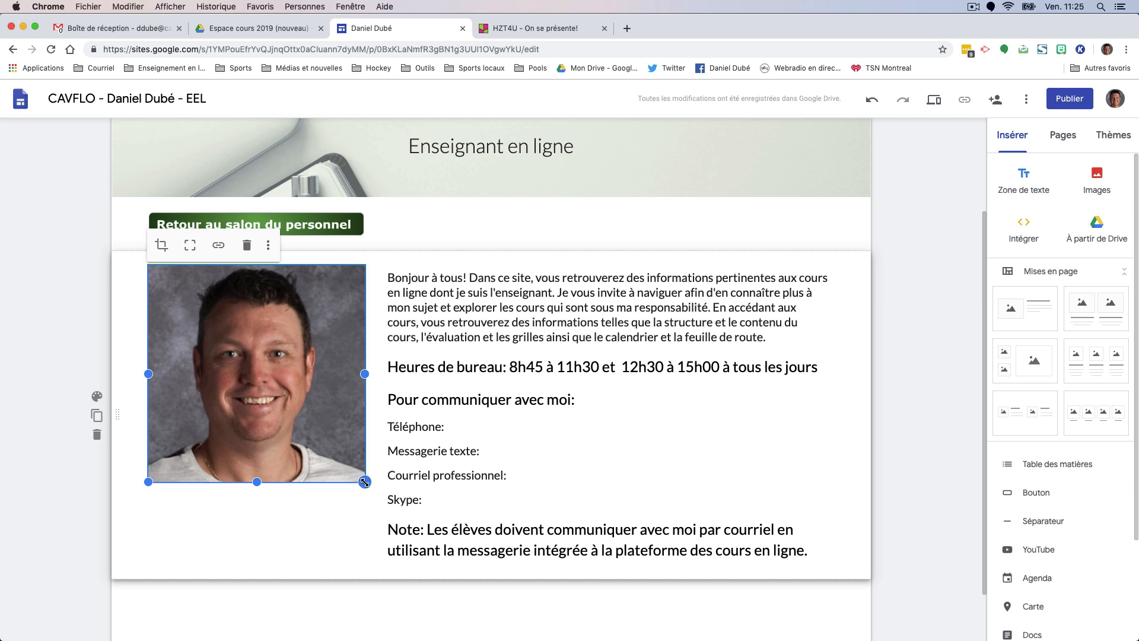
mouse_move(365, 482)
mouse_down()
mouse_move(482, 531)
mouse_move(478, 621)
mouse_move(401, 585)
mouse_move(284, 485)
mouse_move(311, 446)
mouse_move(365, 461)
mouse_up()
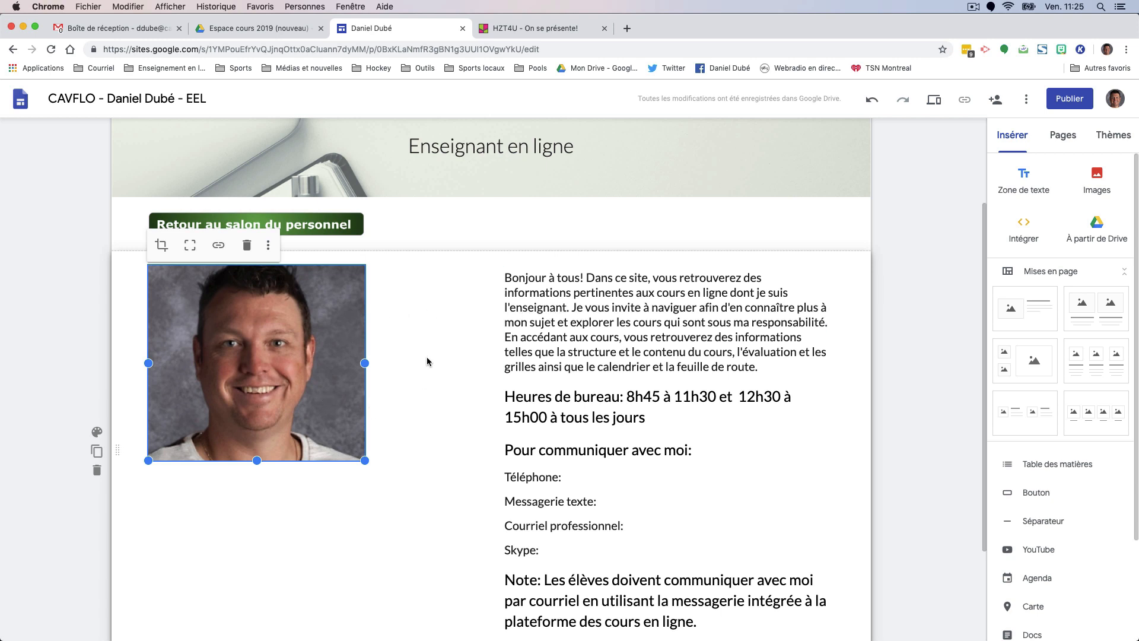
click(506, 356)
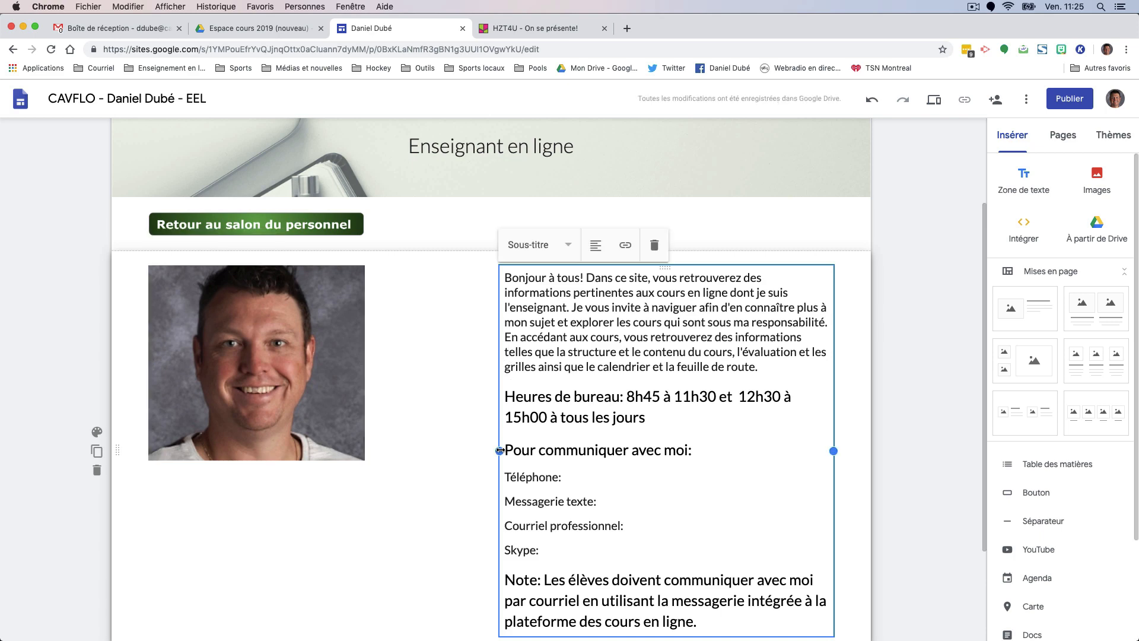
drag(500, 451, 382, 468)
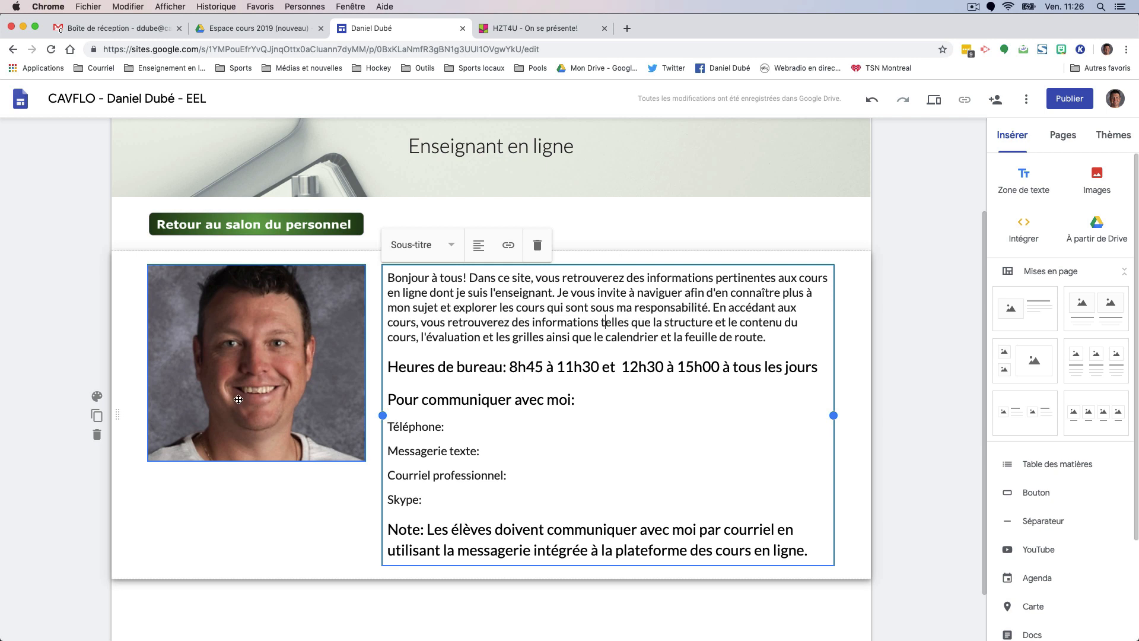
Move the teacher's photo into the text column, directly above the welcome paragraph
drag(238, 400, 745, 275)
scroll(745, 283, down, 5)
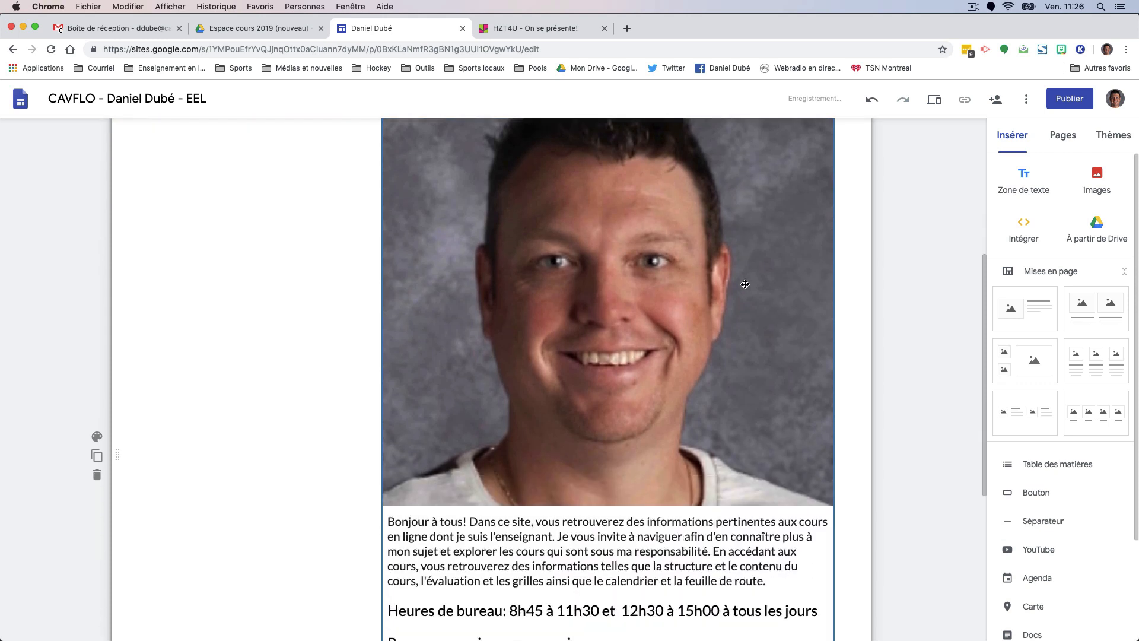
scroll(745, 284, up, 5)
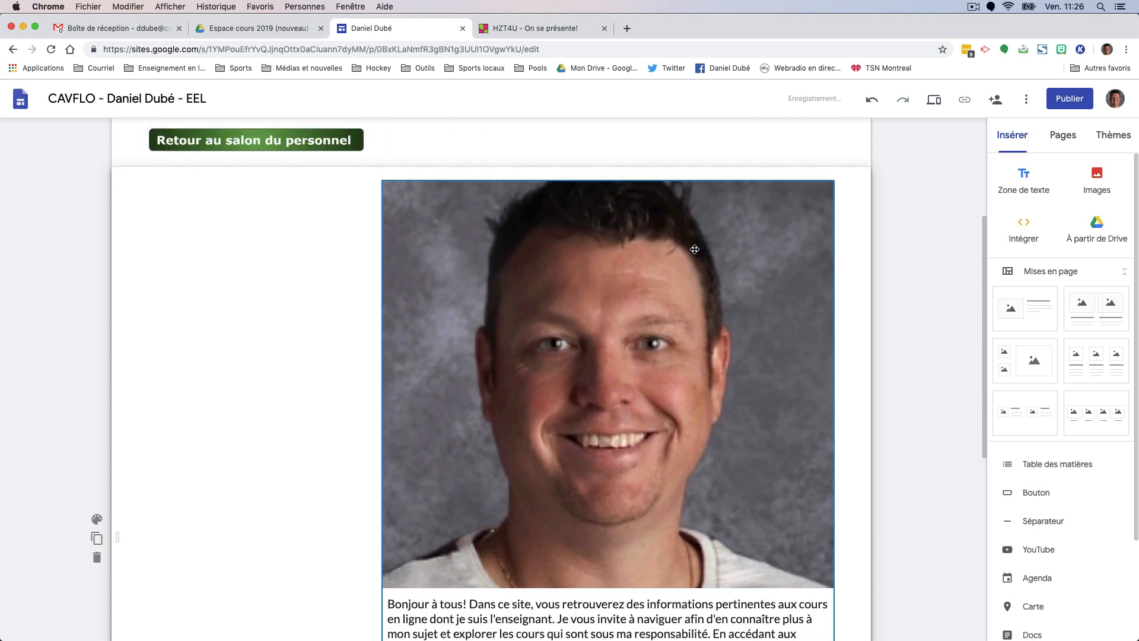
scroll(688, 256, down, 1)
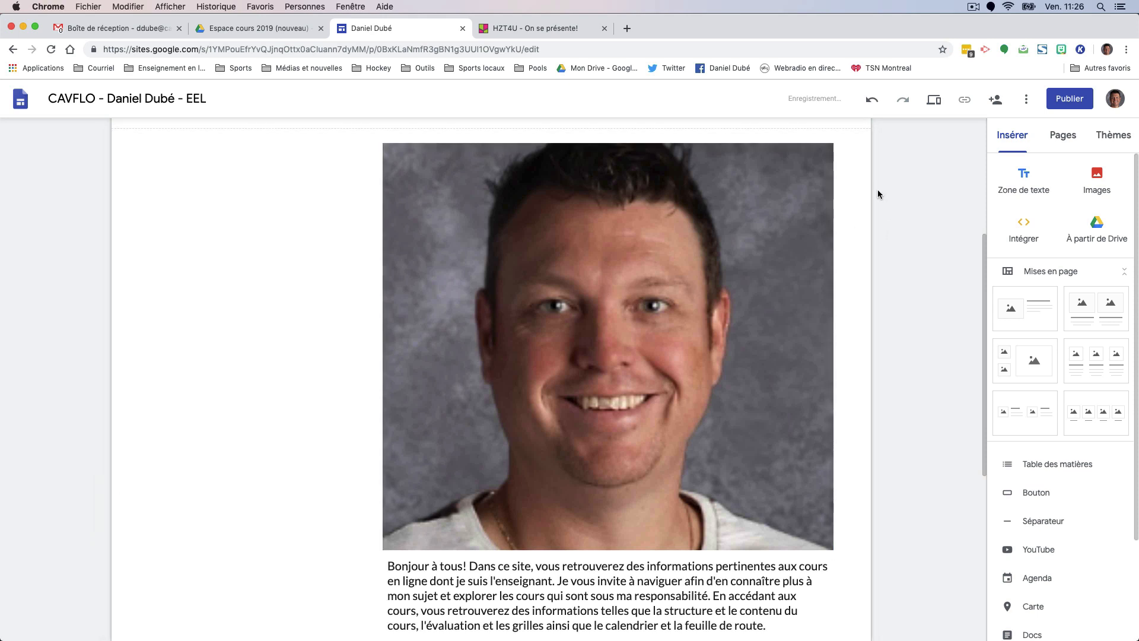
Undo the photo move, the text block widening and the photo resizing on the home page
click(871, 105)
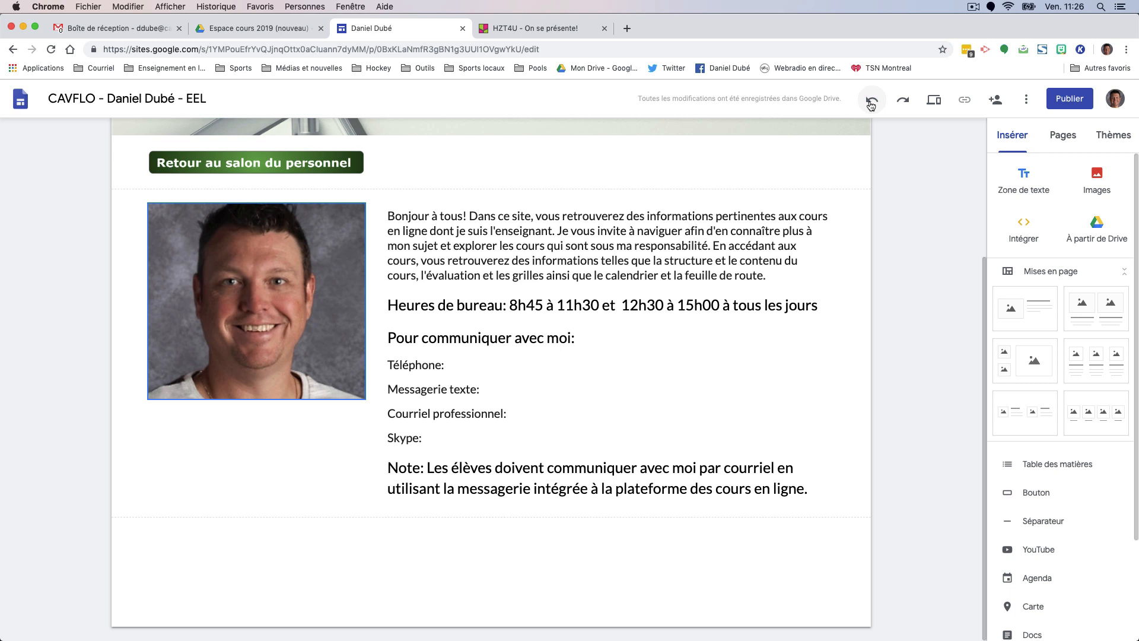
click(871, 105)
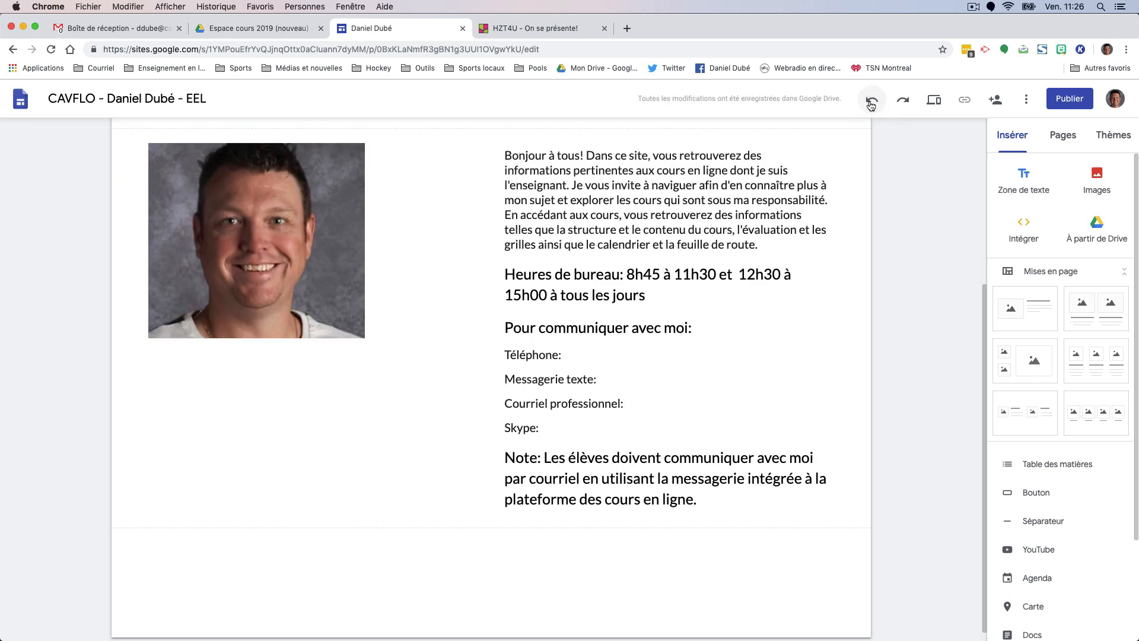
click(871, 105)
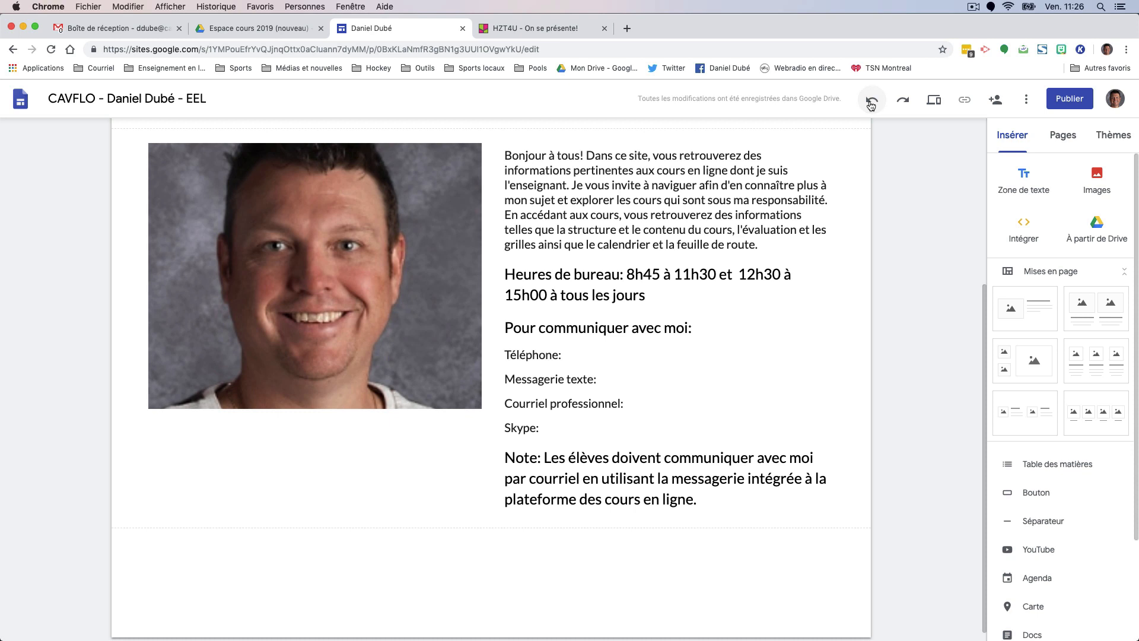
click(870, 105)
click(692, 245)
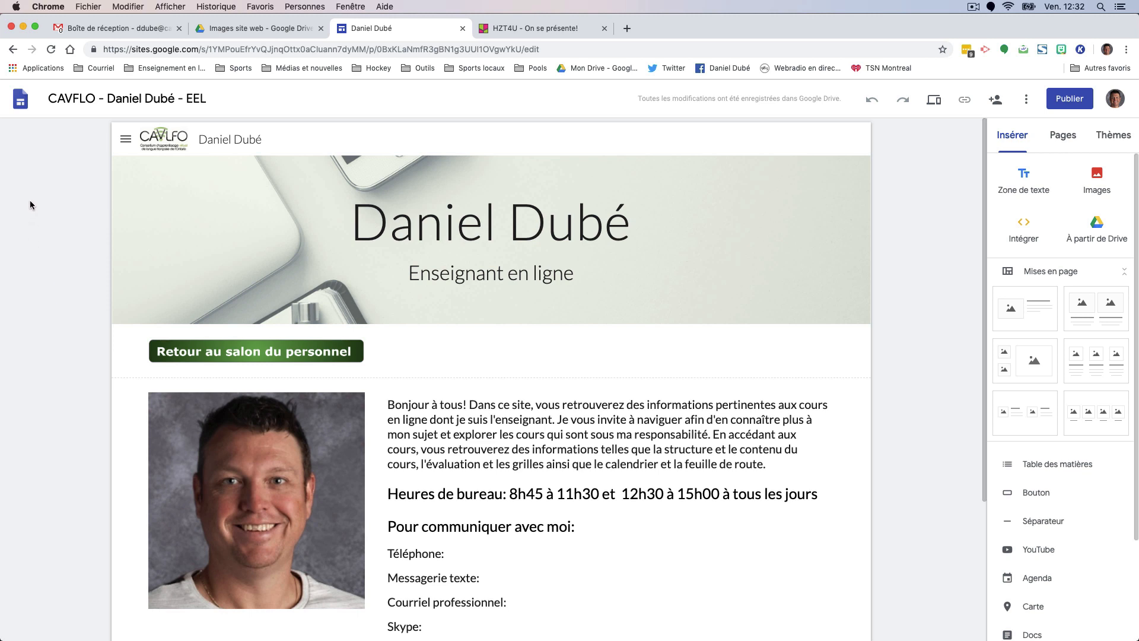
Go to the Votre enseignant page through the site's own navigation menu and review its name, information and biography placeholders
click(125, 139)
click(127, 140)
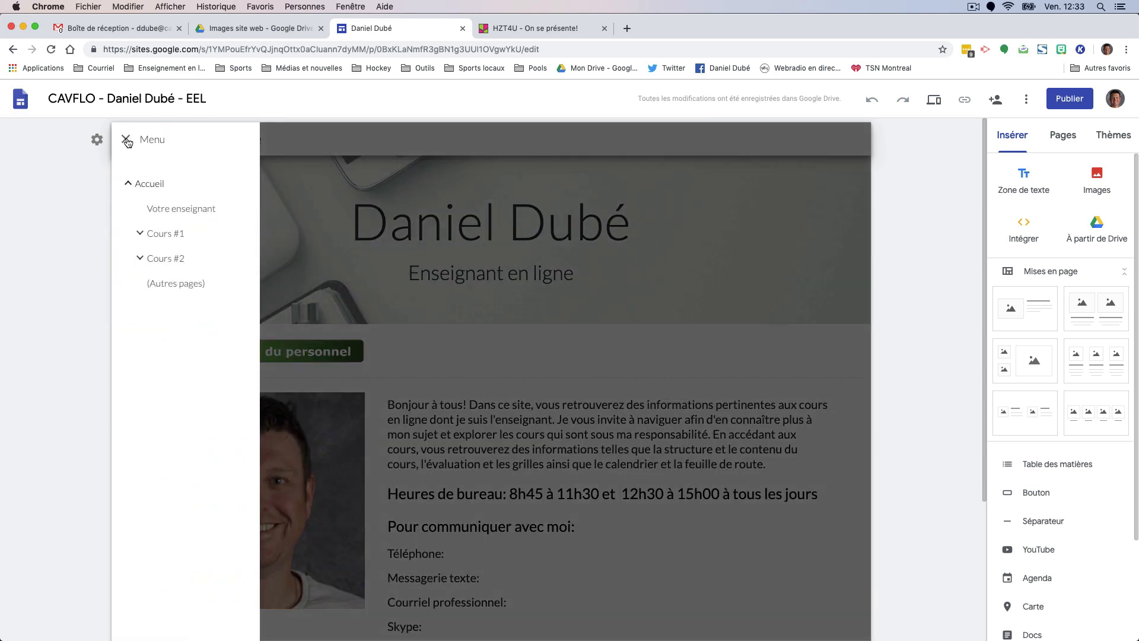
click(154, 211)
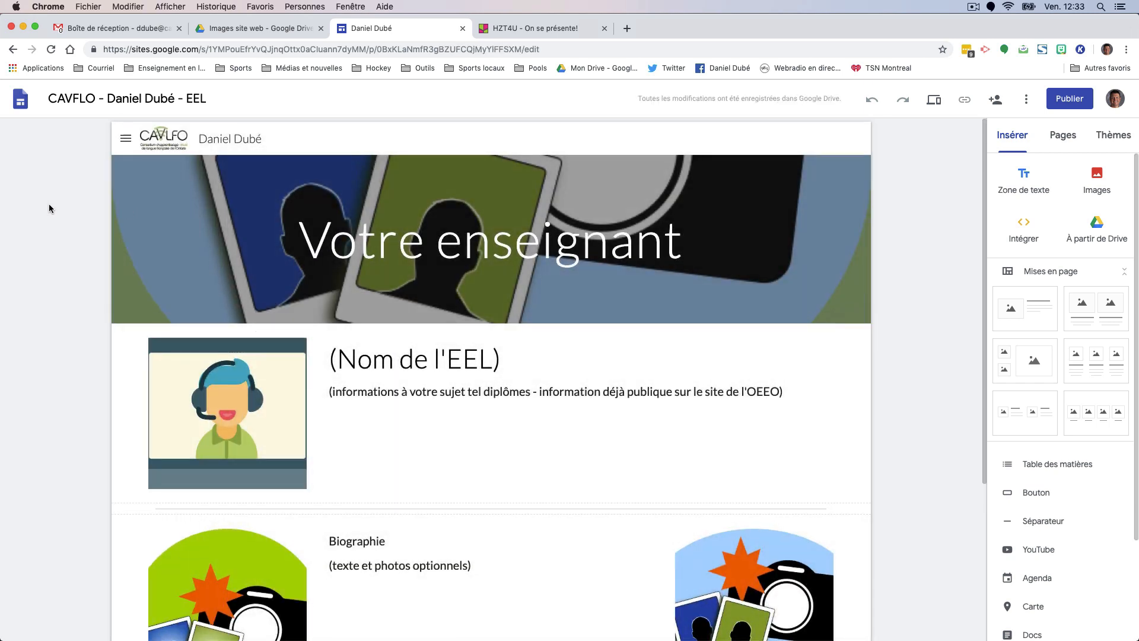
scroll(48, 207, down, 1)
scroll(48, 208, up, 1)
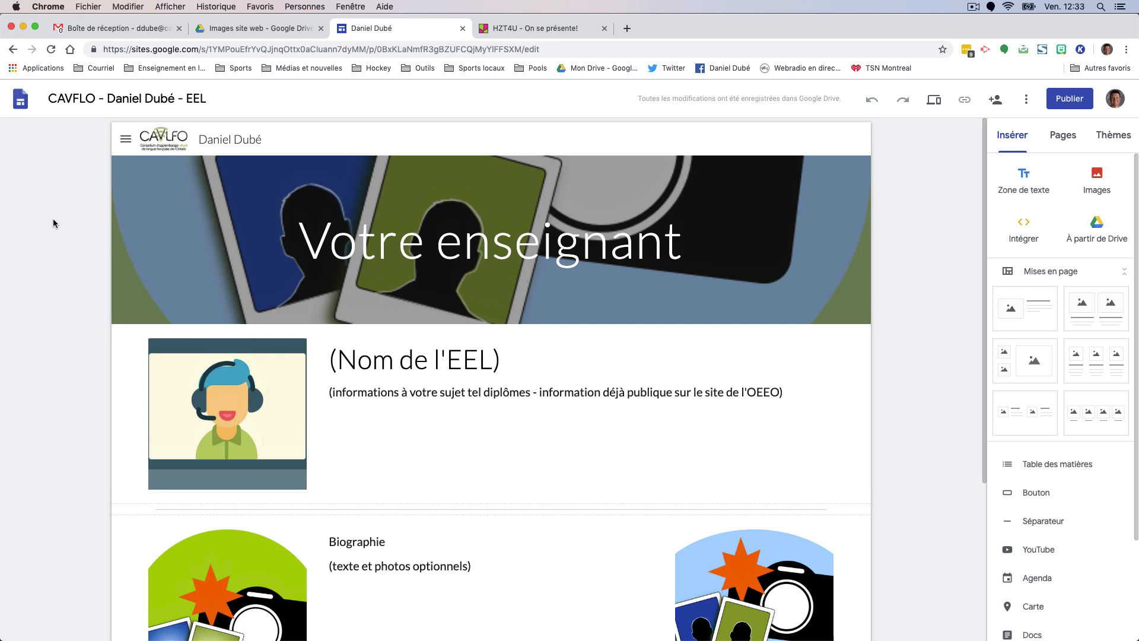
scroll(53, 223, down, 1)
scroll(52, 221, up, 1)
click(488, 361)
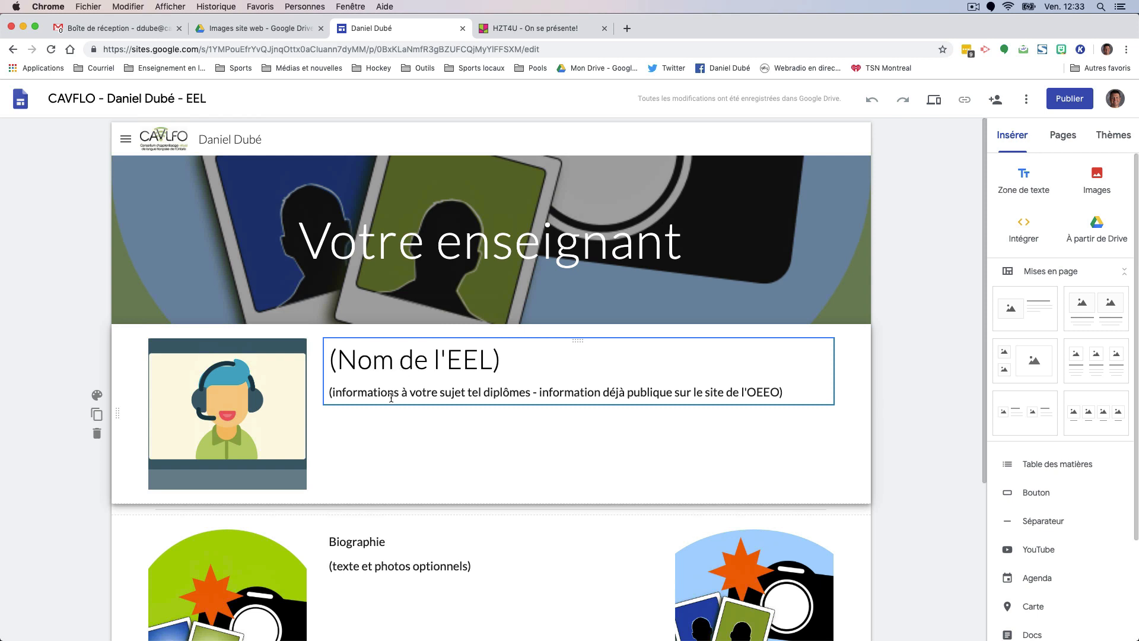
click(26, 298)
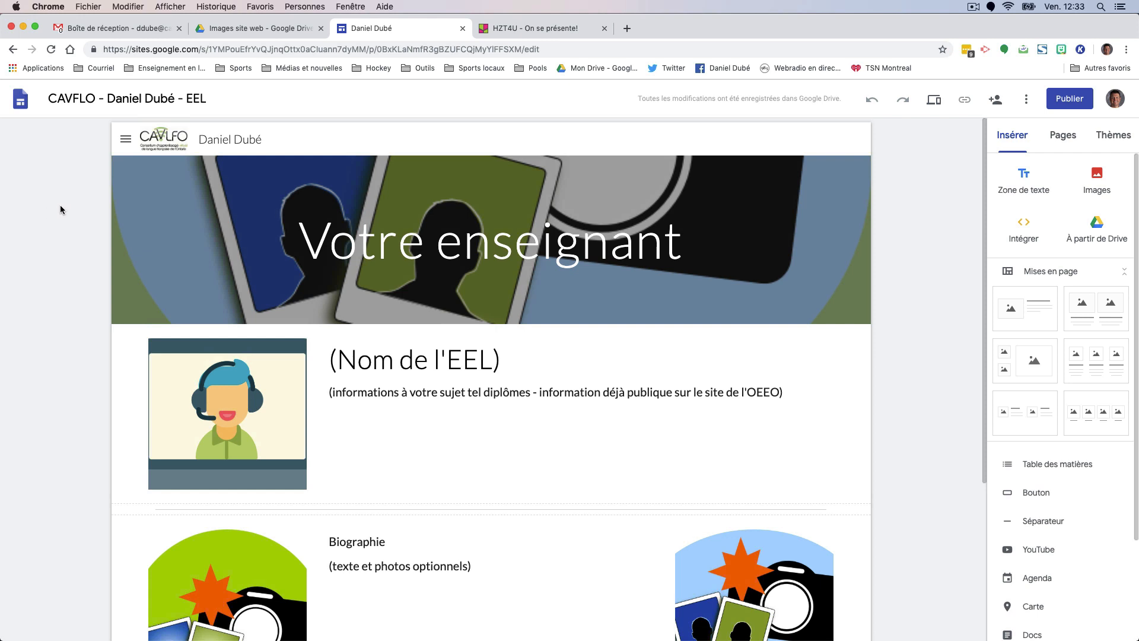
Examine the page list, the page options available for Votre enseignant and Cours #1, and the subpages under Cours #1
click(1072, 137)
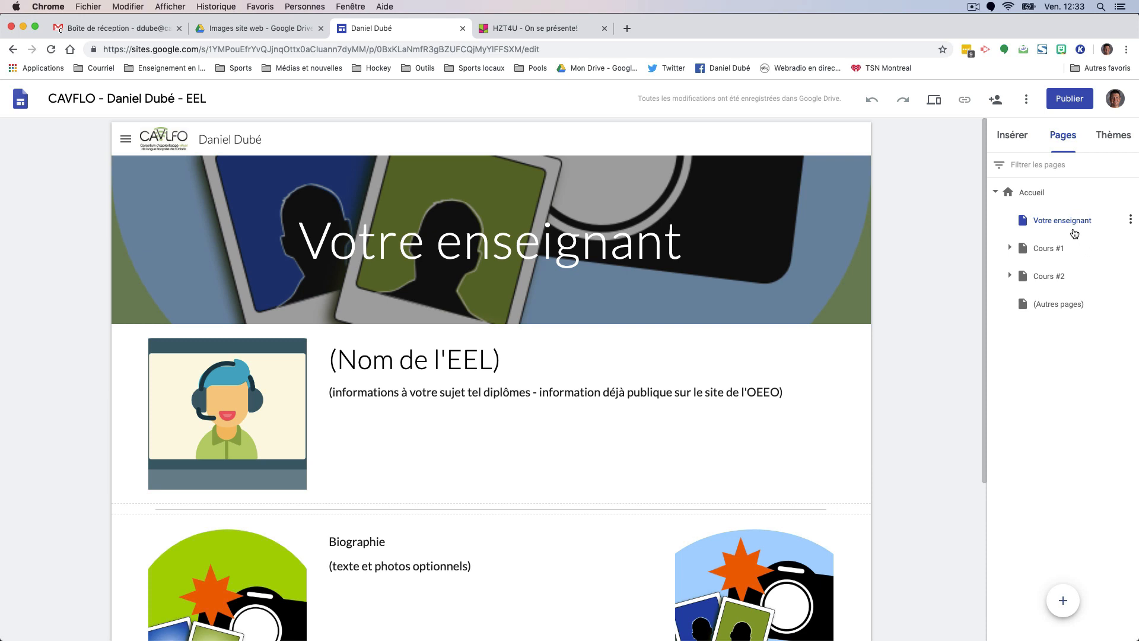
click(1130, 222)
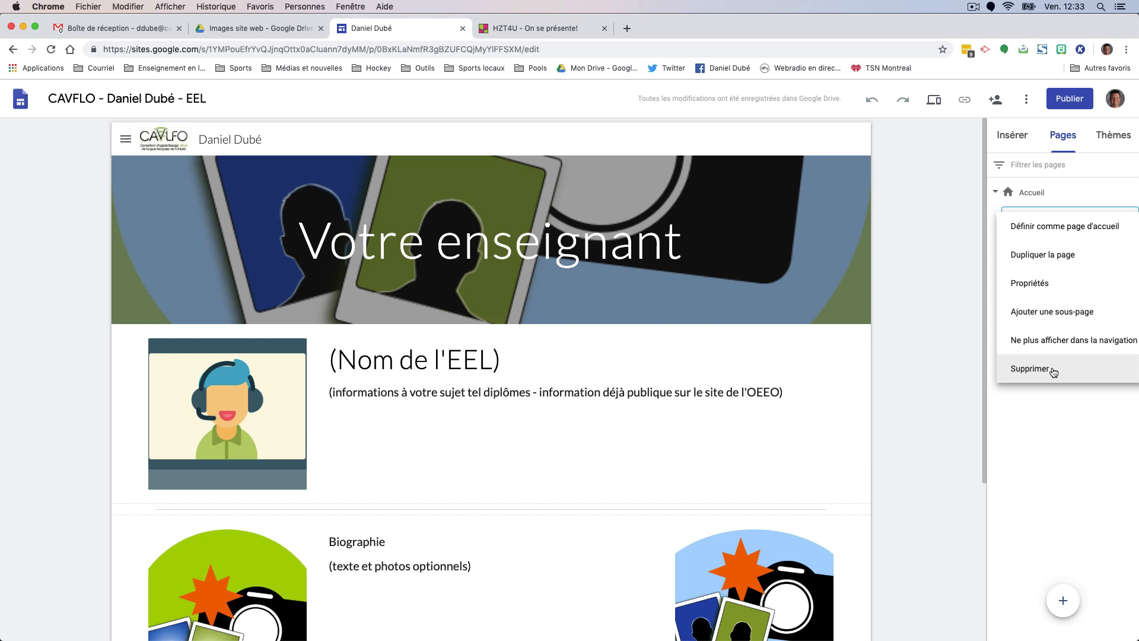
click(1068, 405)
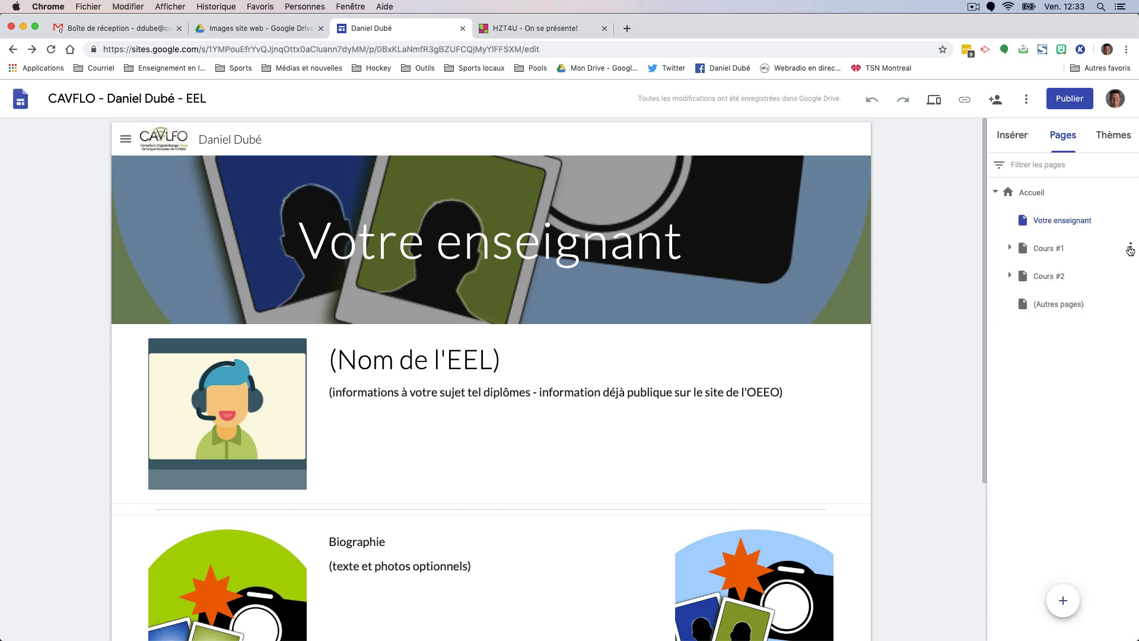
click(1130, 249)
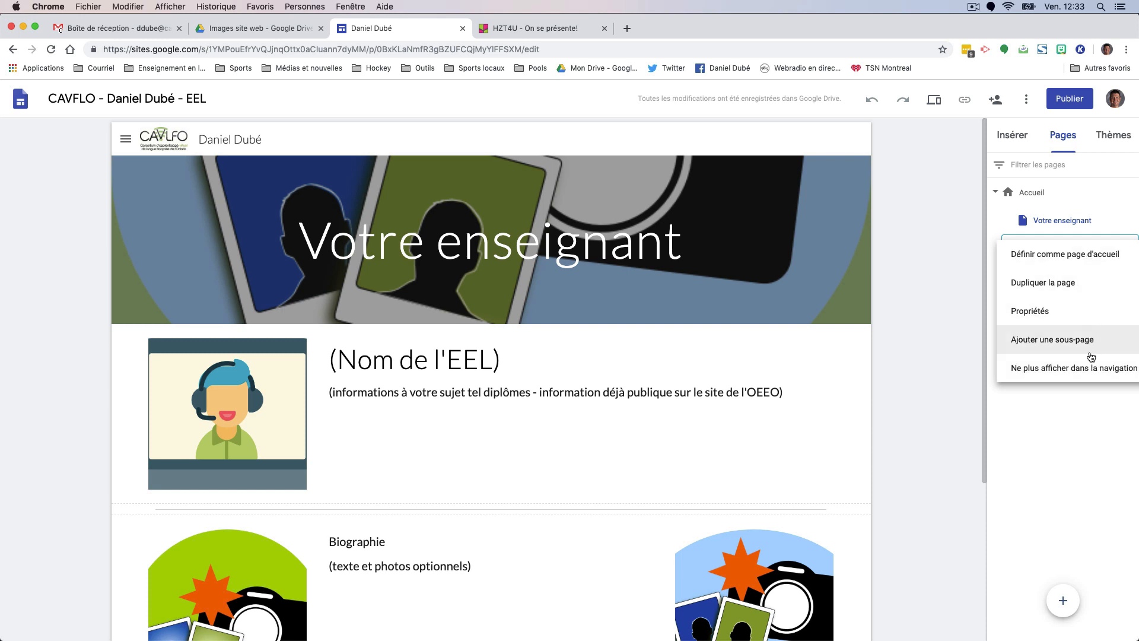
click(1079, 414)
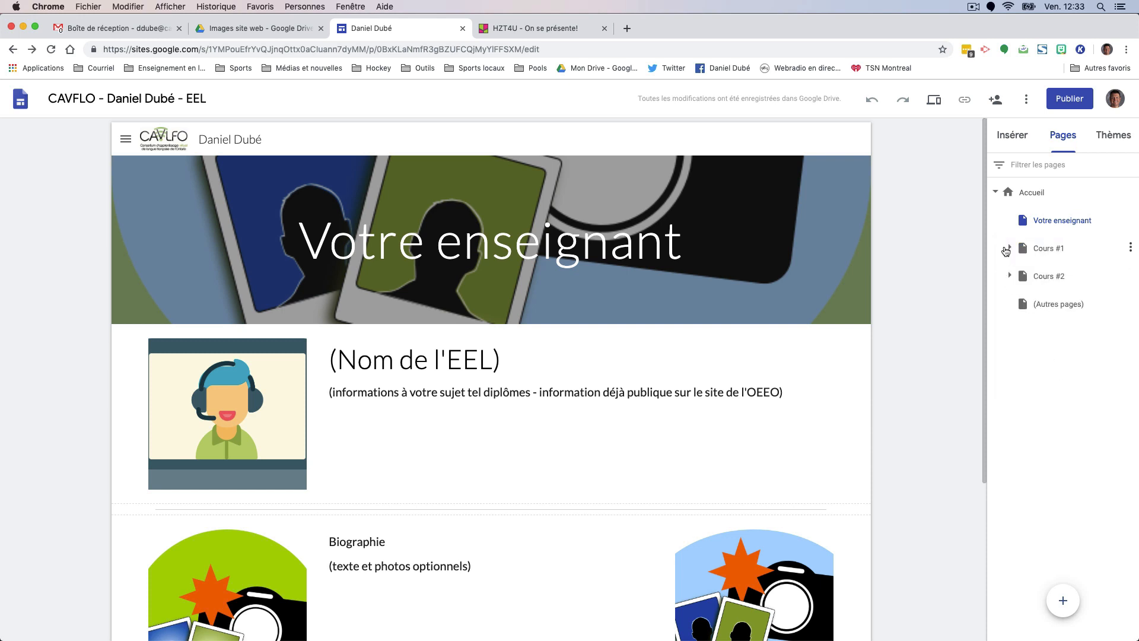
click(1009, 248)
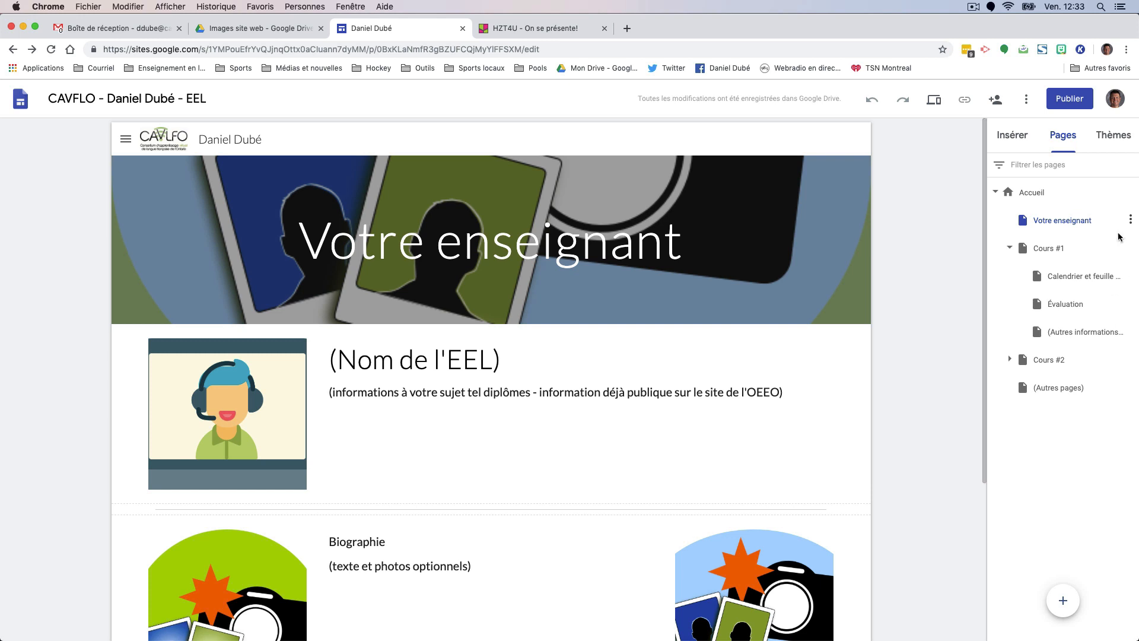
click(1129, 249)
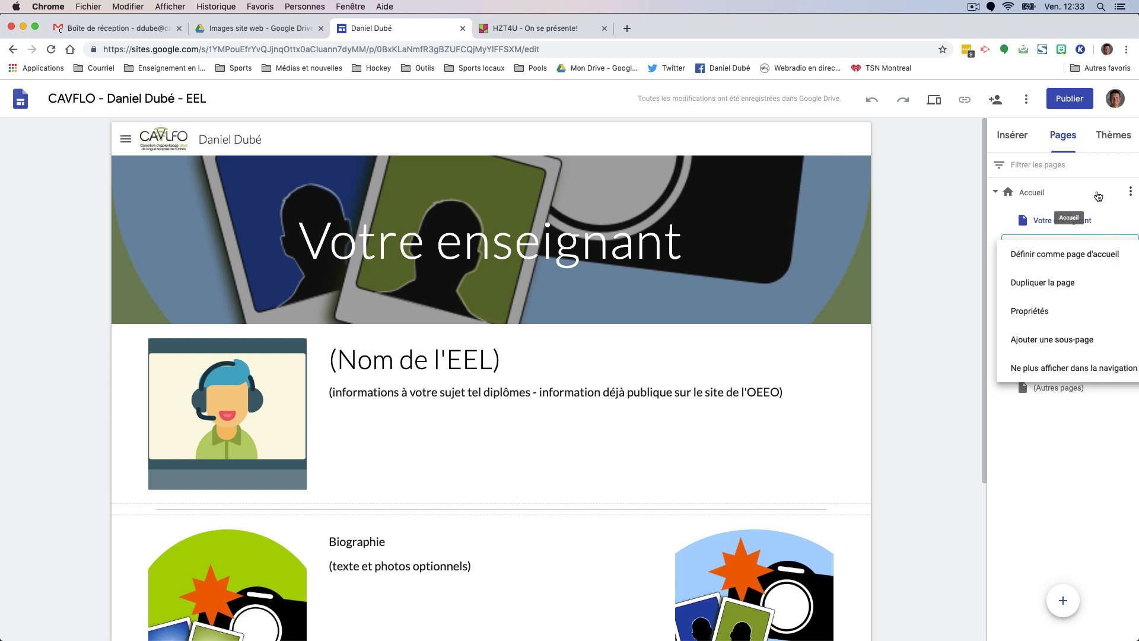
click(1042, 221)
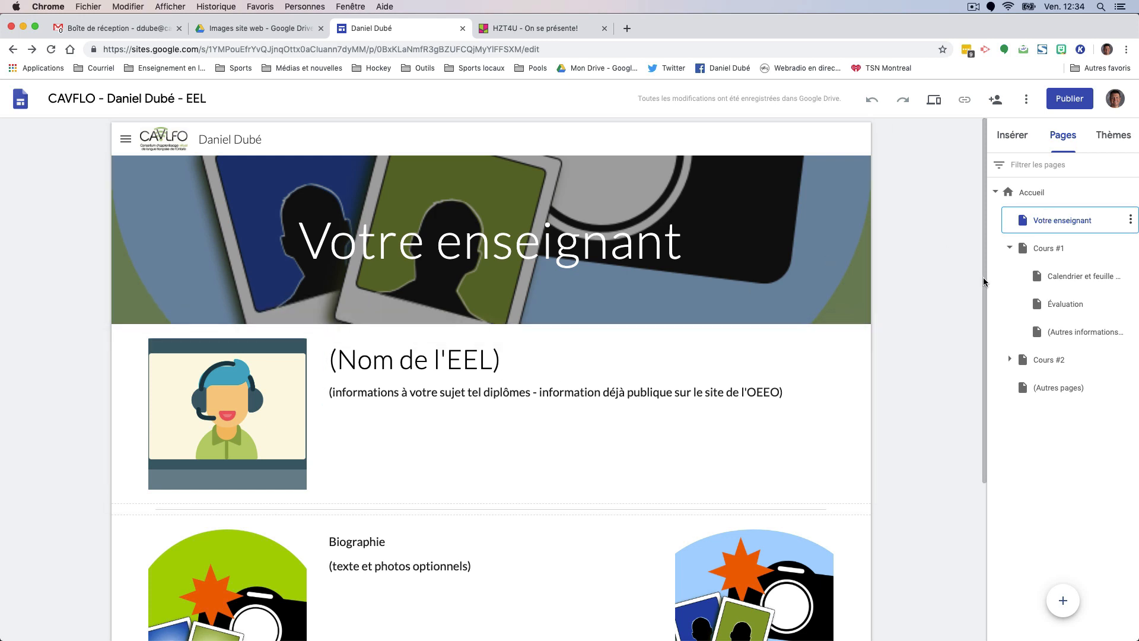
click(994, 146)
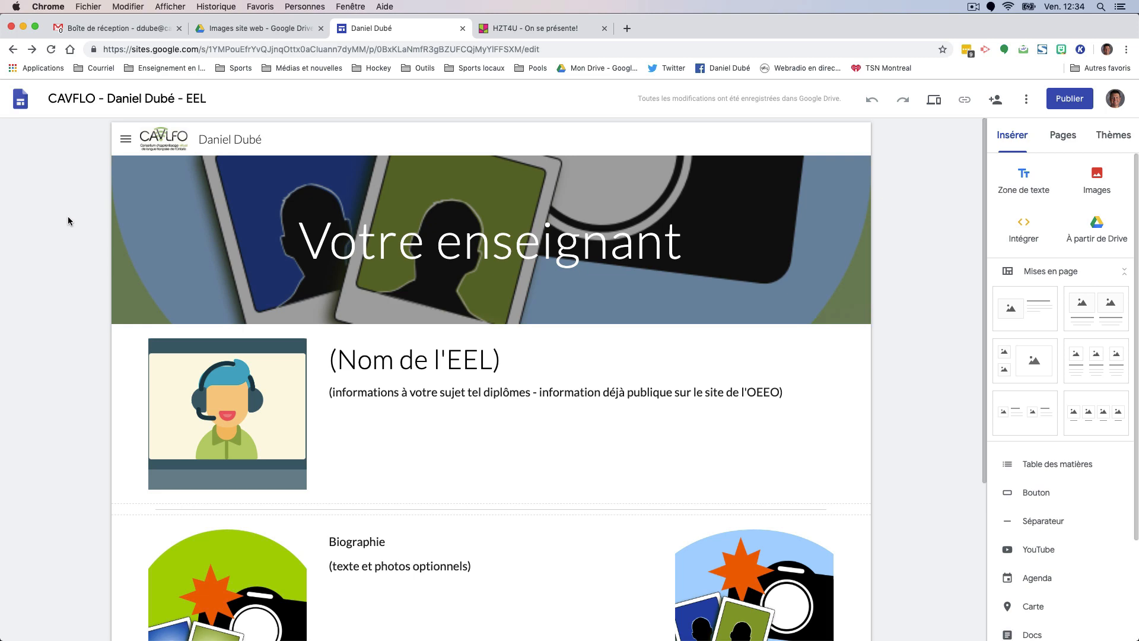
Visit the Accueil page through the site's own navigation menu and return to the Votre enseignant page
click(125, 139)
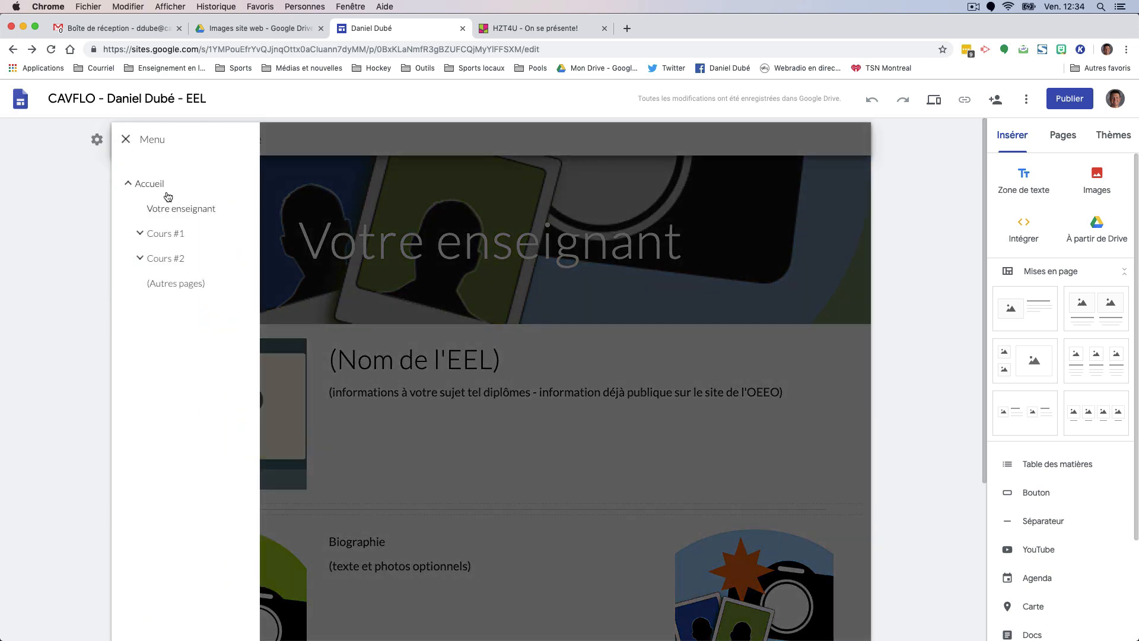
drag(173, 213, 159, 189)
click(159, 185)
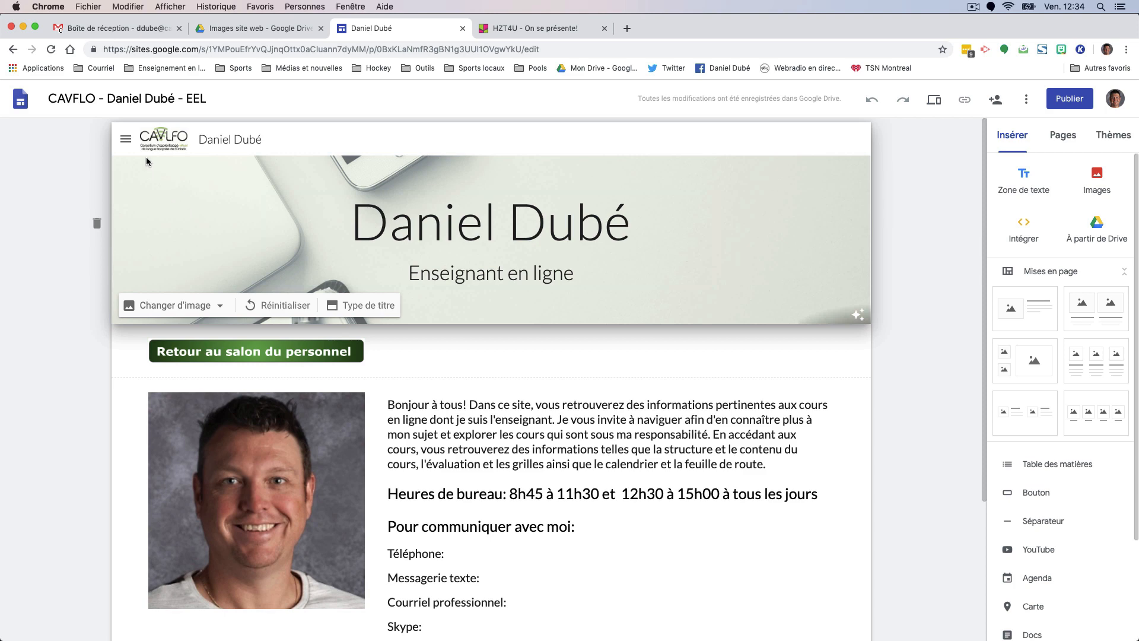
click(125, 140)
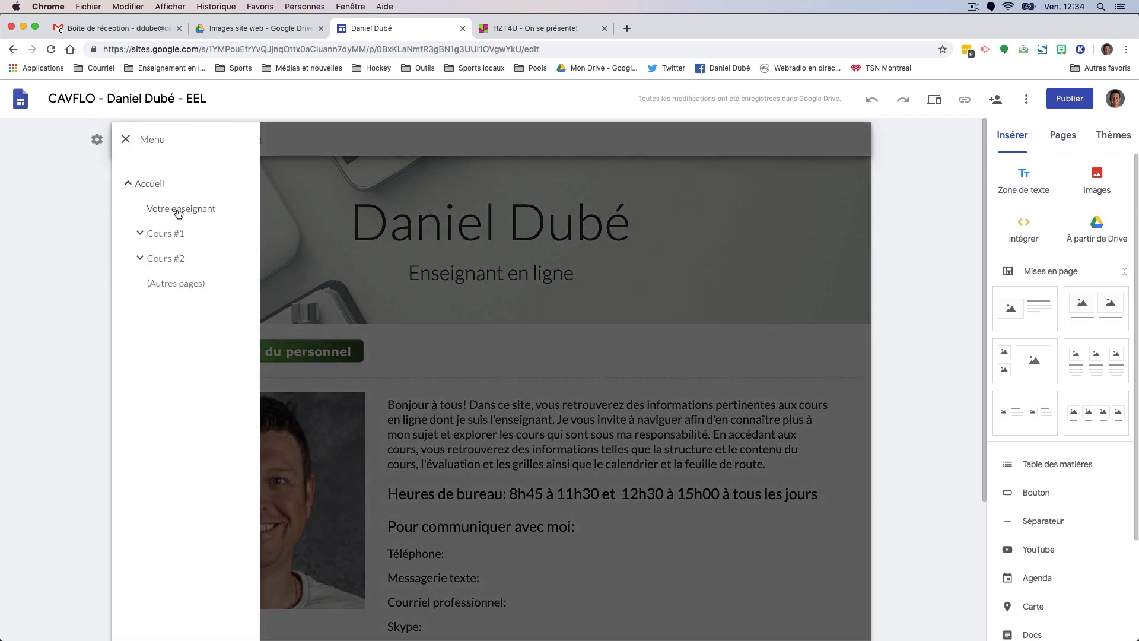
click(177, 209)
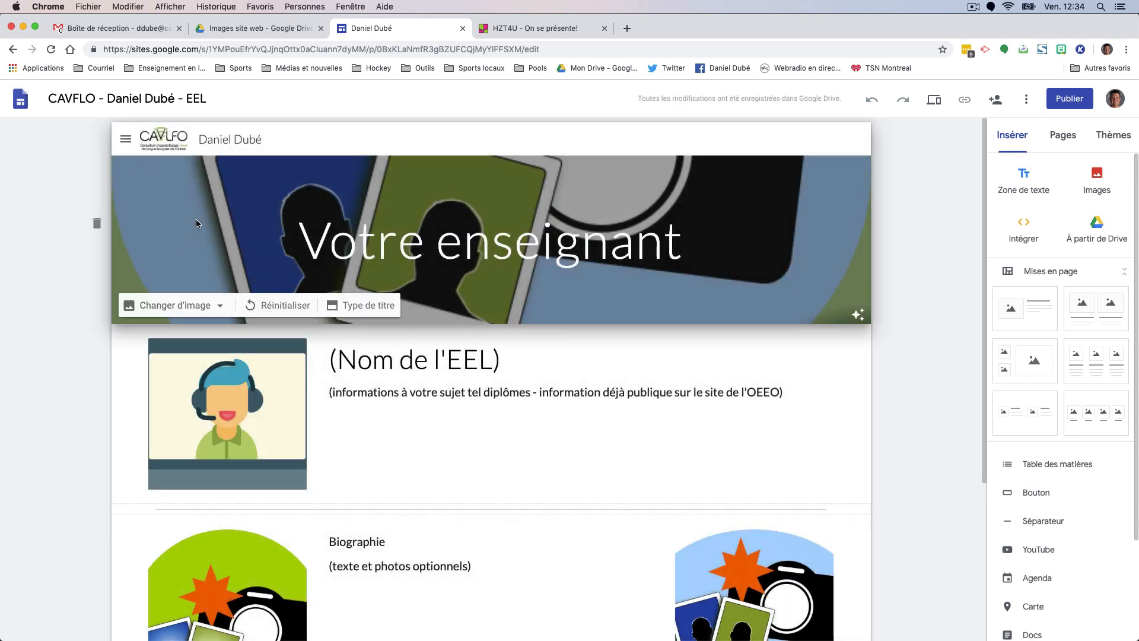
Replace the Votre enseignant header image with 20170706_110805.jpg, imported from the Espace cours folder in Documents
click(179, 306)
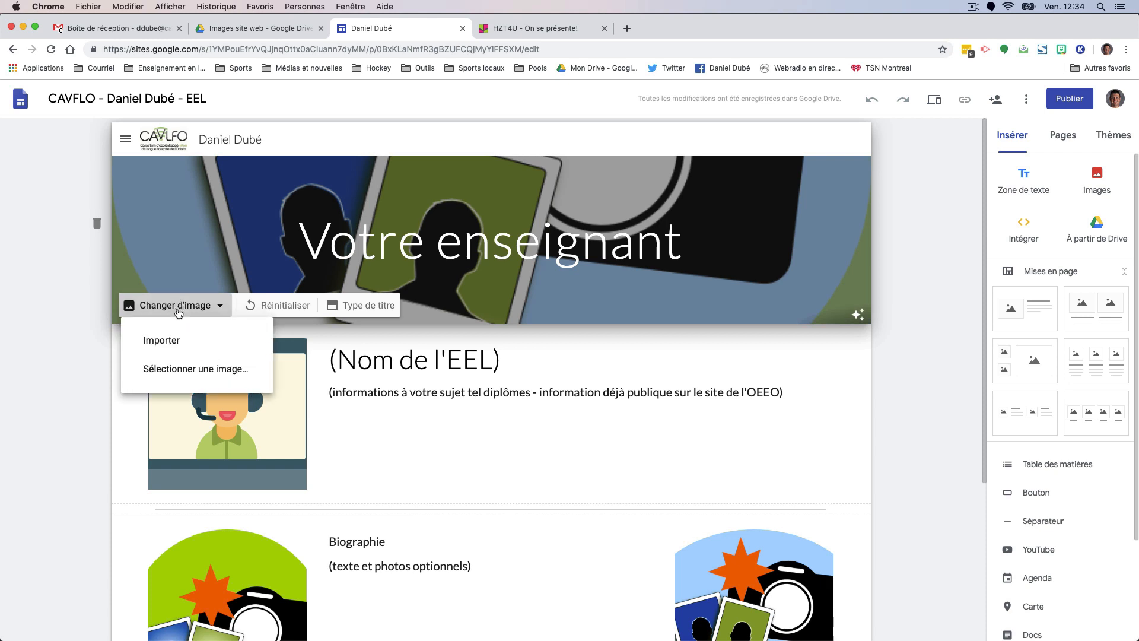
click(176, 341)
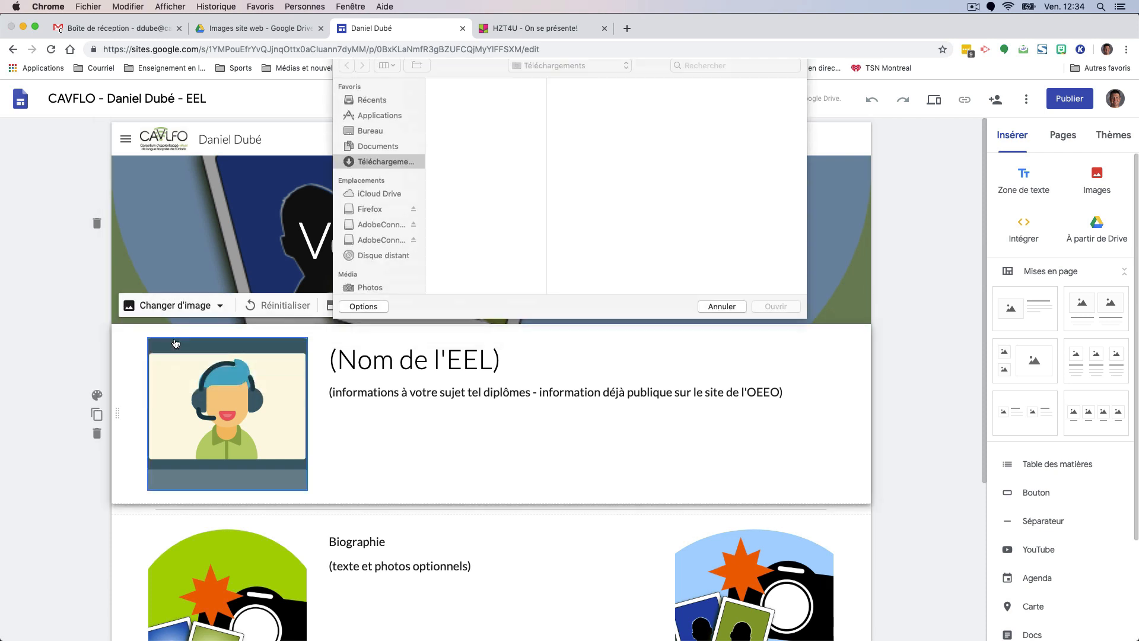
click(383, 152)
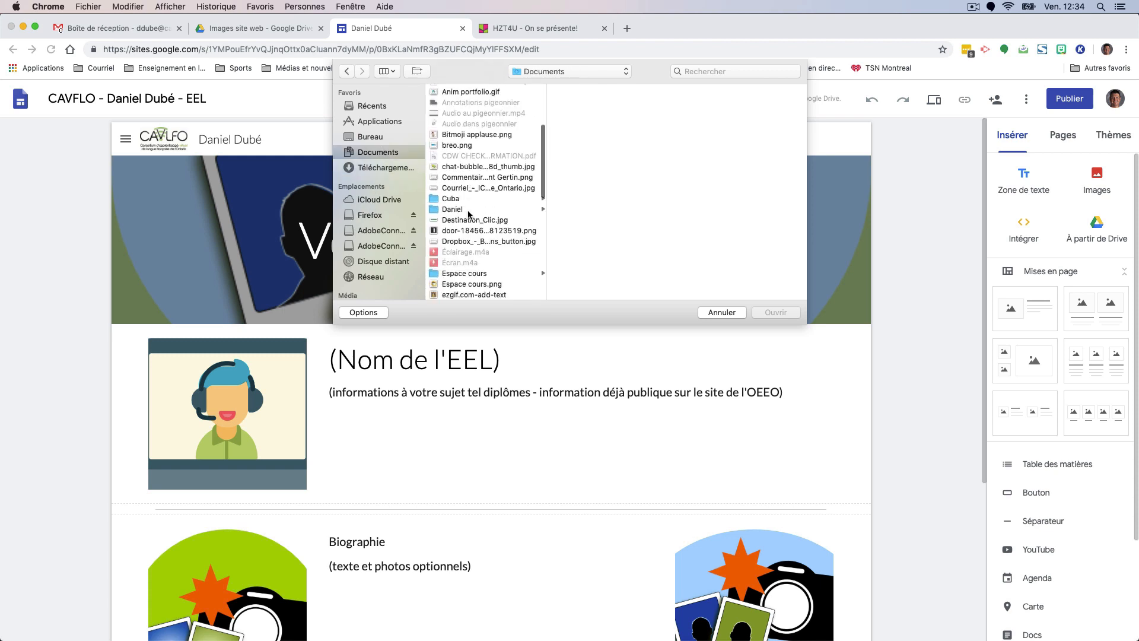
scroll(467, 208, down, 3)
click(469, 222)
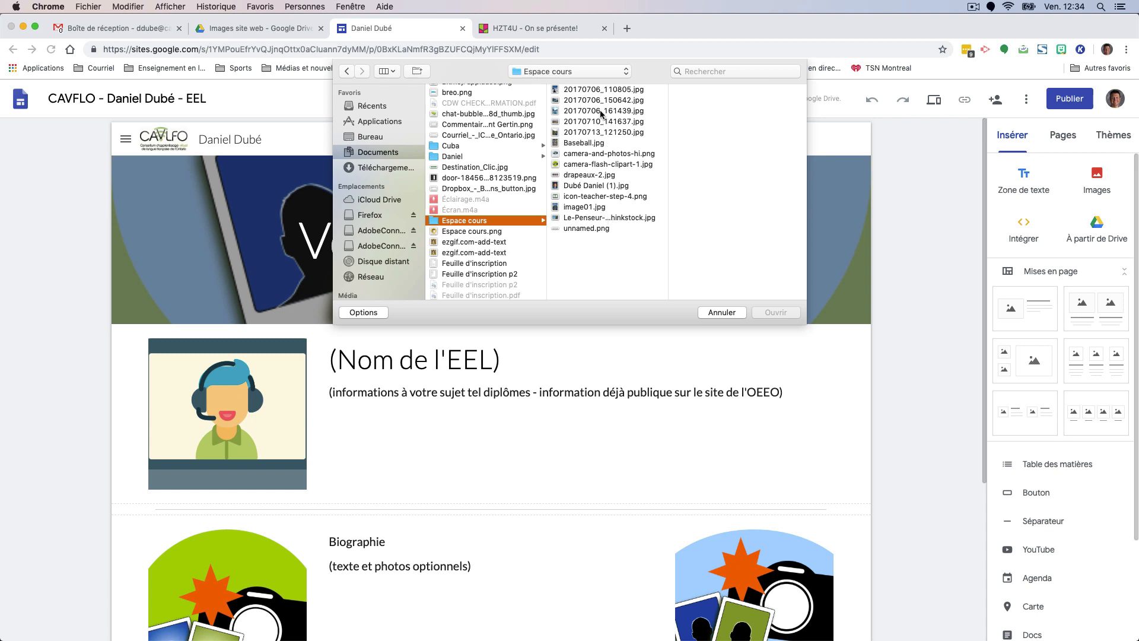
click(586, 92)
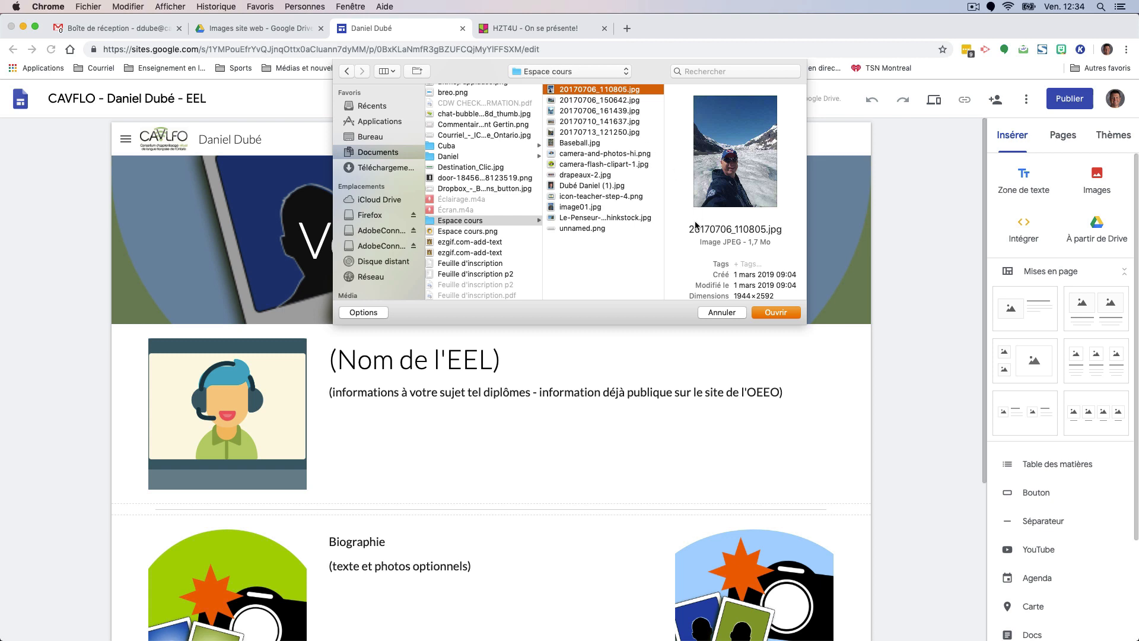
click(767, 313)
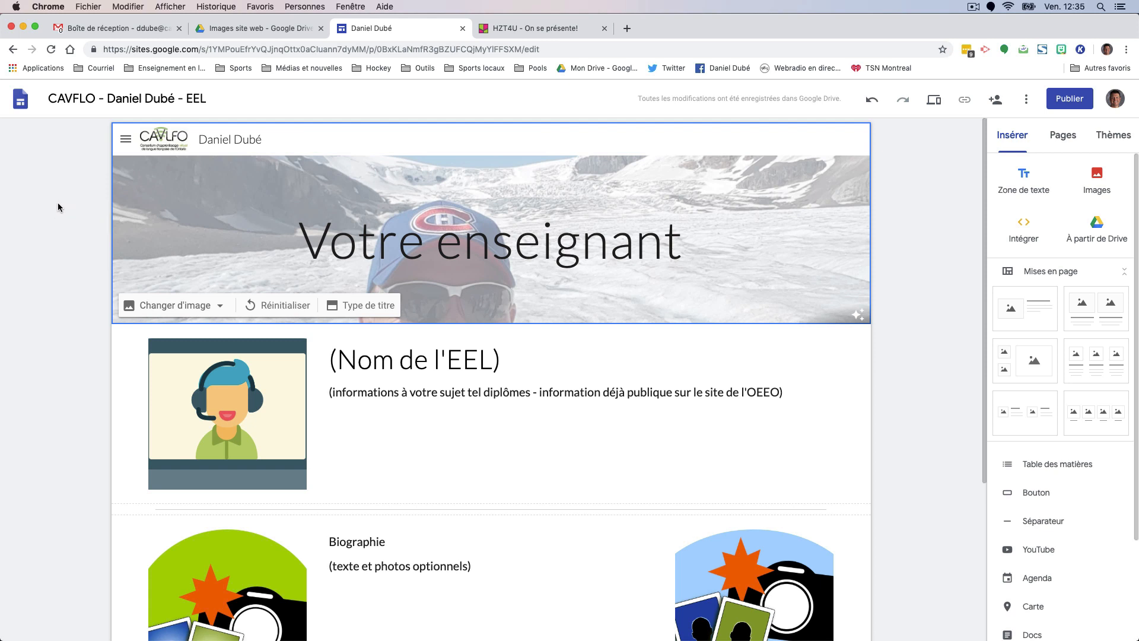
click(41, 254)
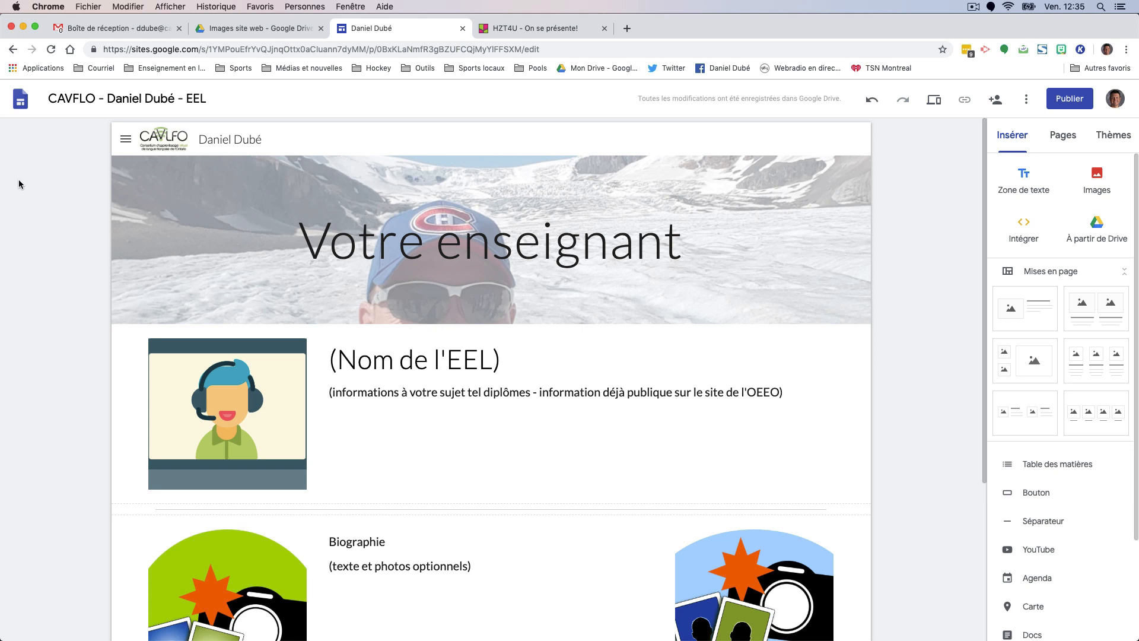
Replace the cartoon avatar beside the name placeholder with the blue-shirt teacher portrait from the Images site web folder on Google Drive
scroll(34, 179, down, 3)
scroll(37, 190, up, 3)
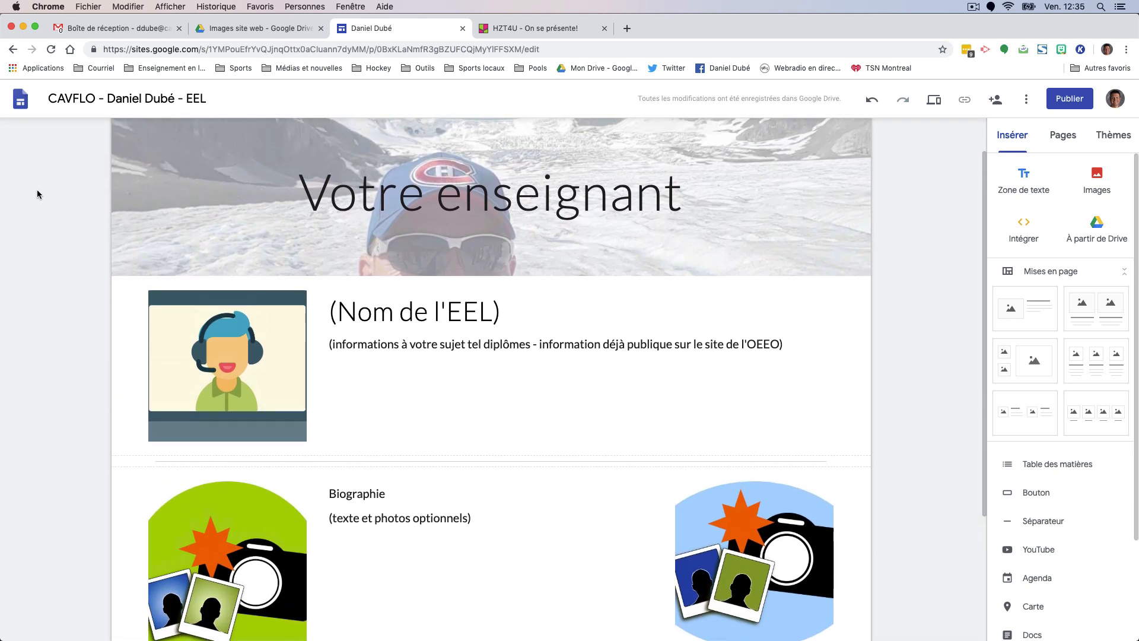
scroll(38, 193, down, 3)
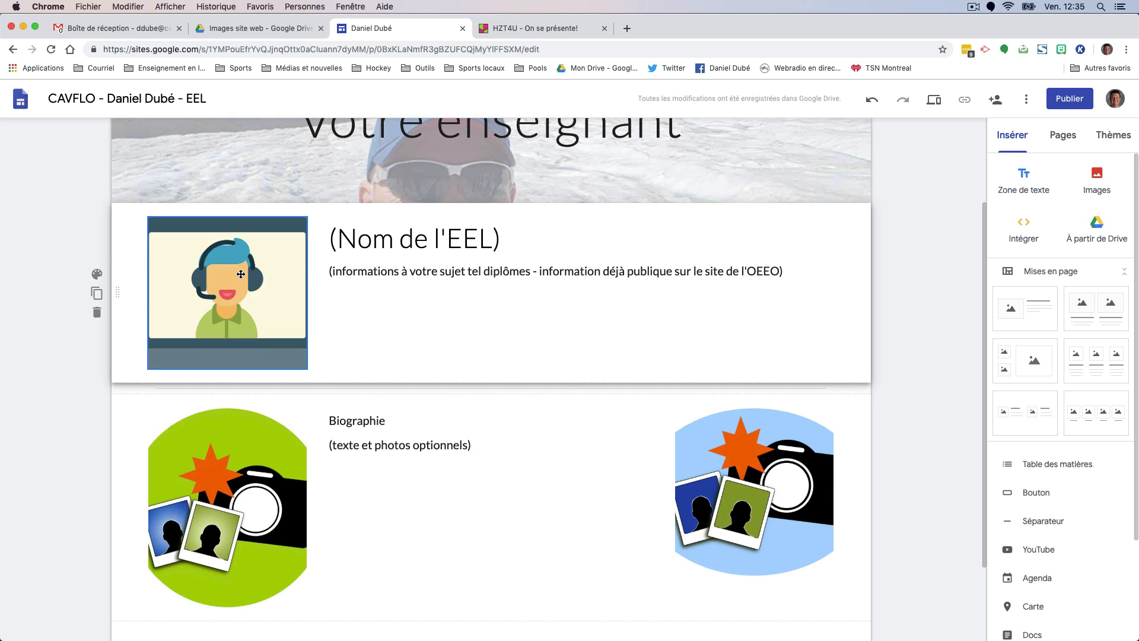
click(225, 283)
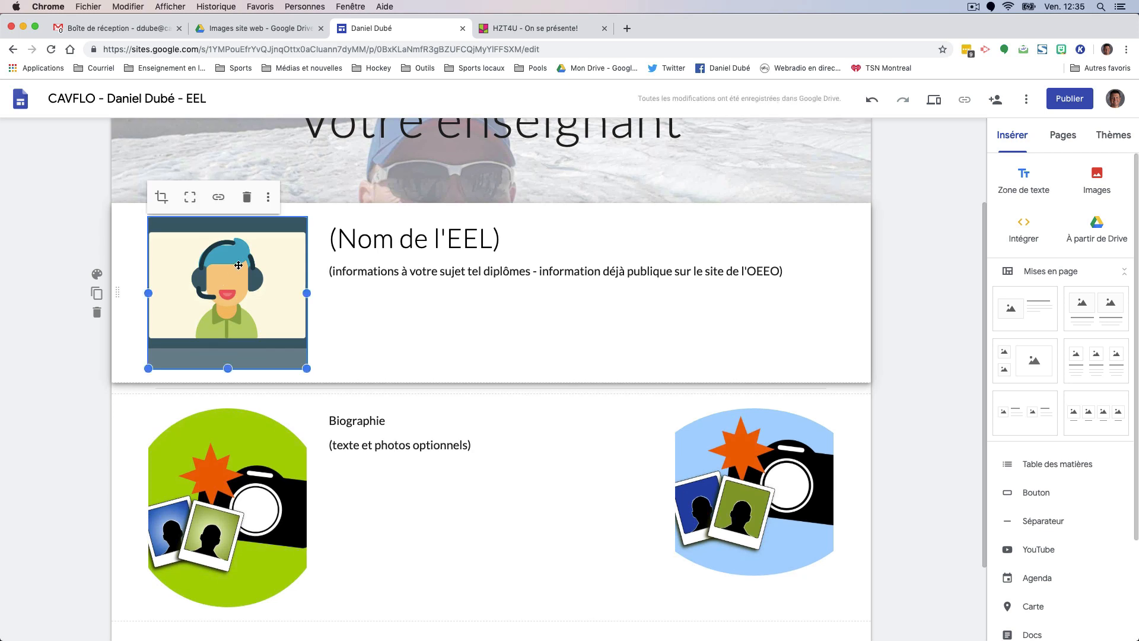
click(268, 197)
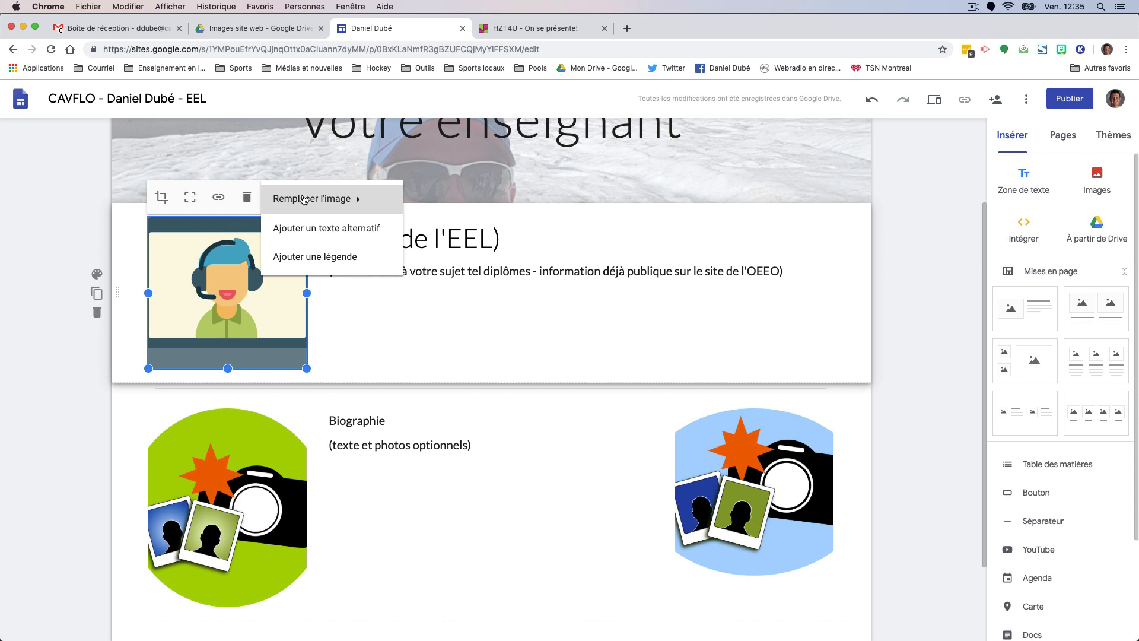
mouse_move(303, 199)
click(360, 233)
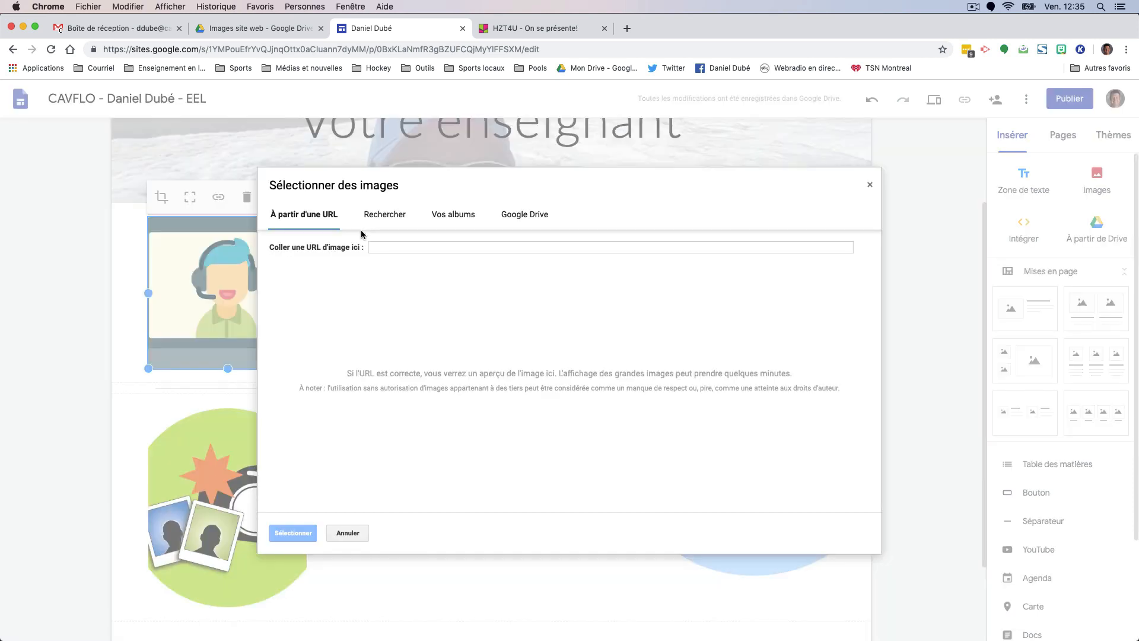
click(522, 216)
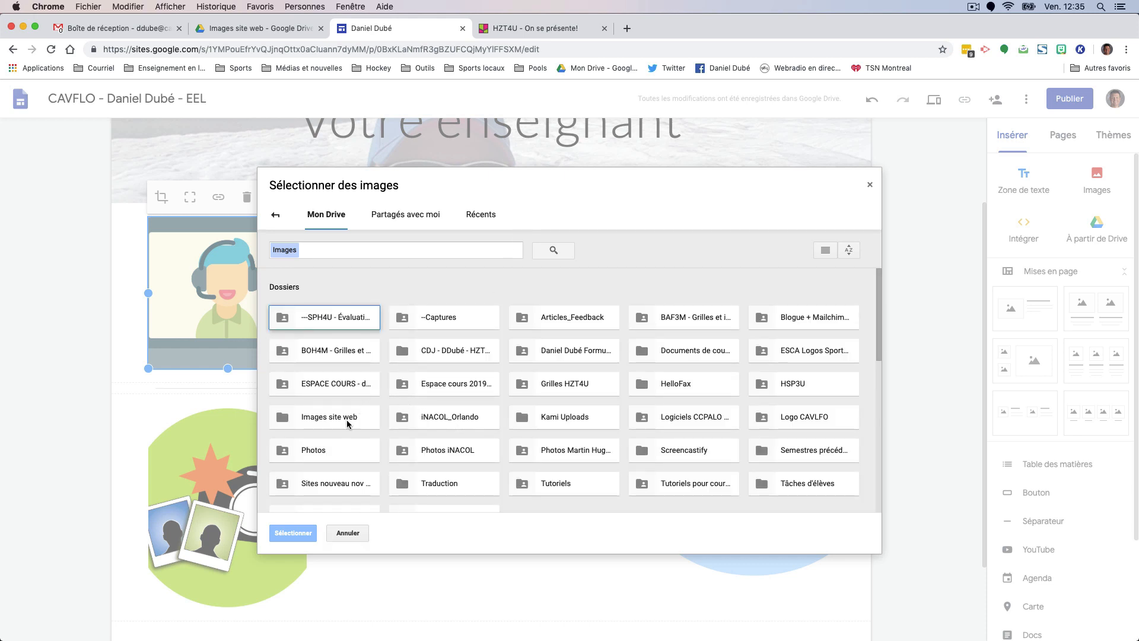
click(347, 421)
double_click(347, 422)
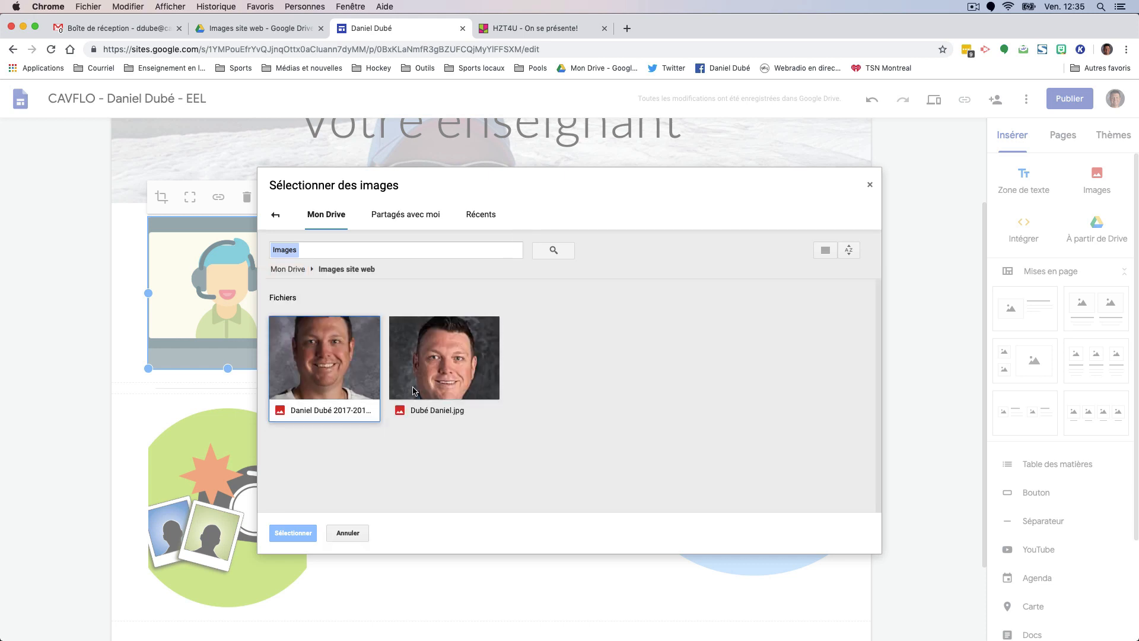
click(439, 379)
click(293, 533)
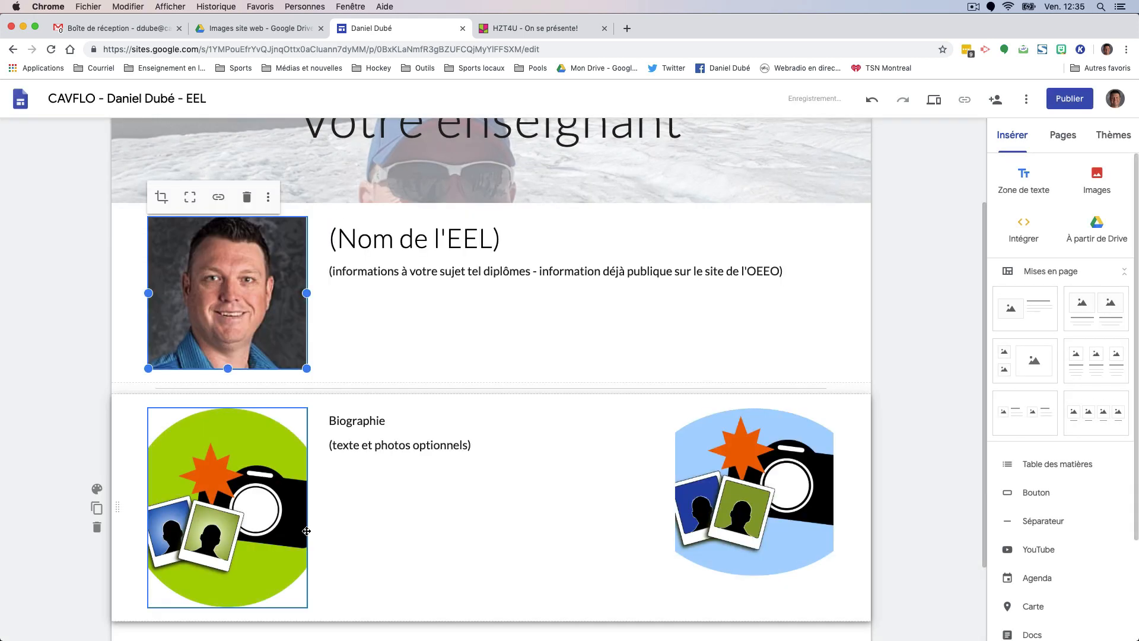
Replace the (Nom de l'EEL) title placeholder with the teacher's full name
click(330, 245)
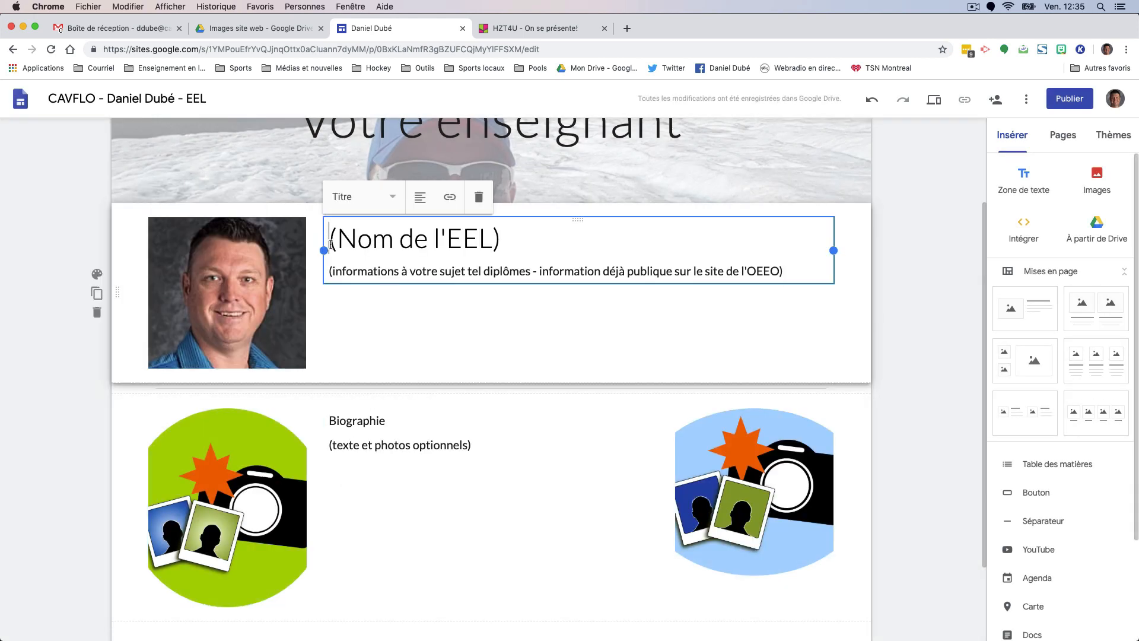
drag(330, 244, 500, 245)
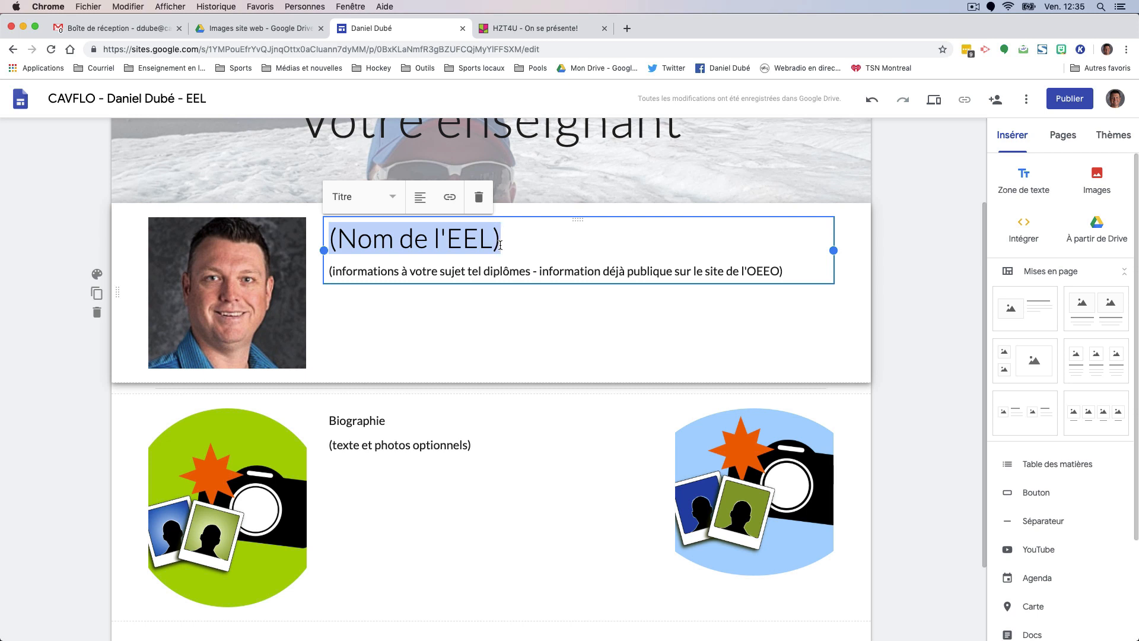
text(Daniel )
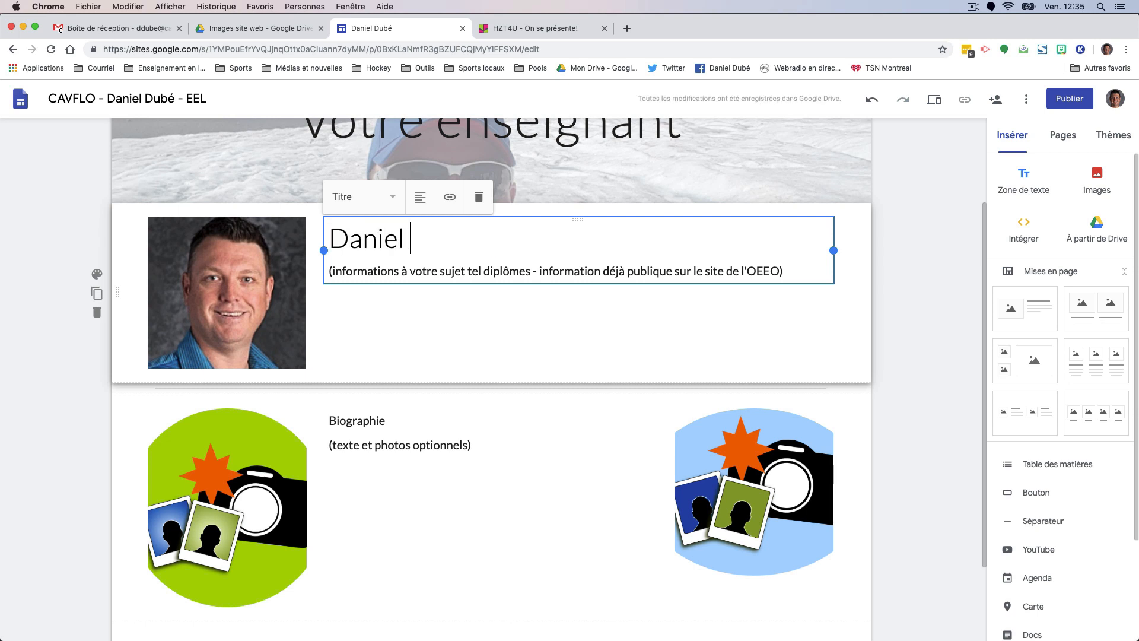
text(Dubé)
Replace the information placeholder under the teacher's name with "École secondaire catholique Algonquin - North Bay, ON"
triple_click(495, 272)
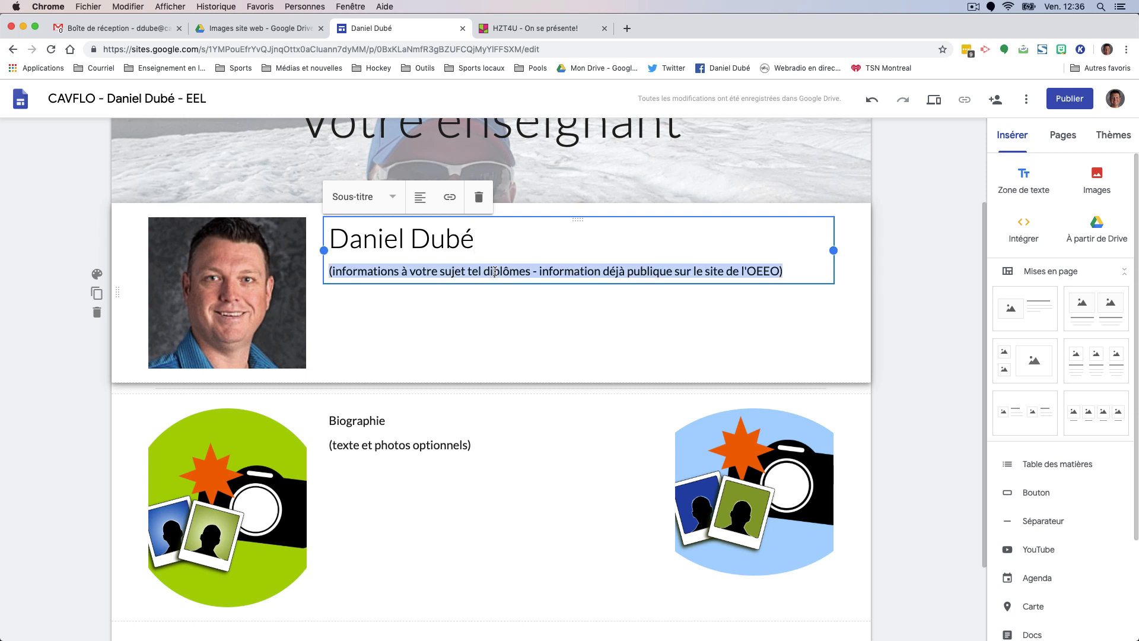
key(BackSpace)
text(É)
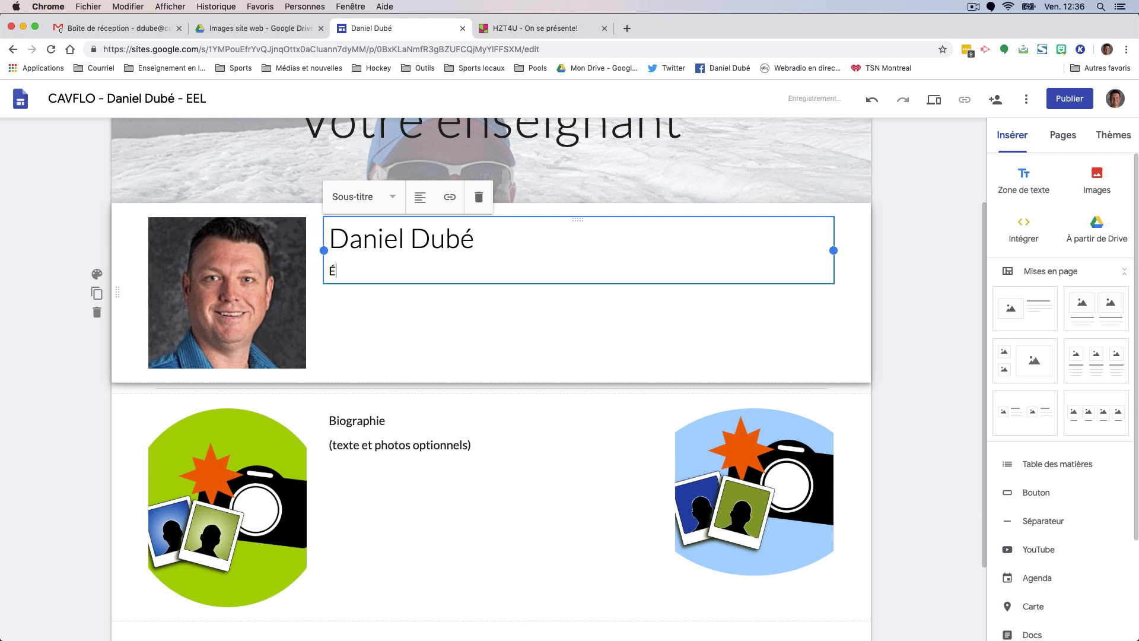
text(cole secondaire cath)
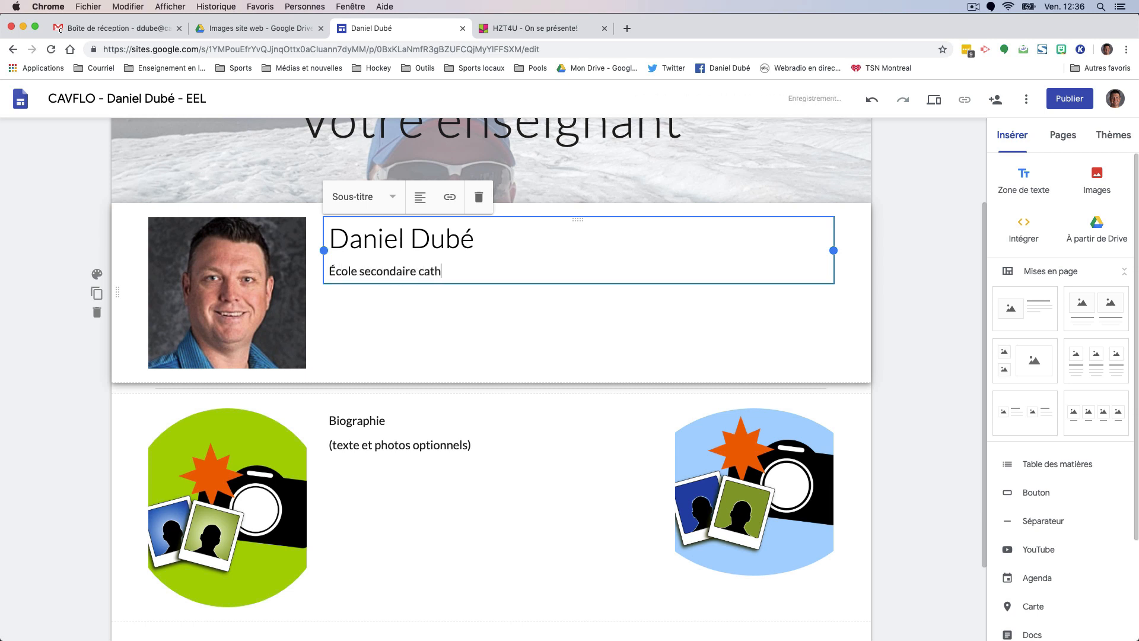
text(olique Algonquin )
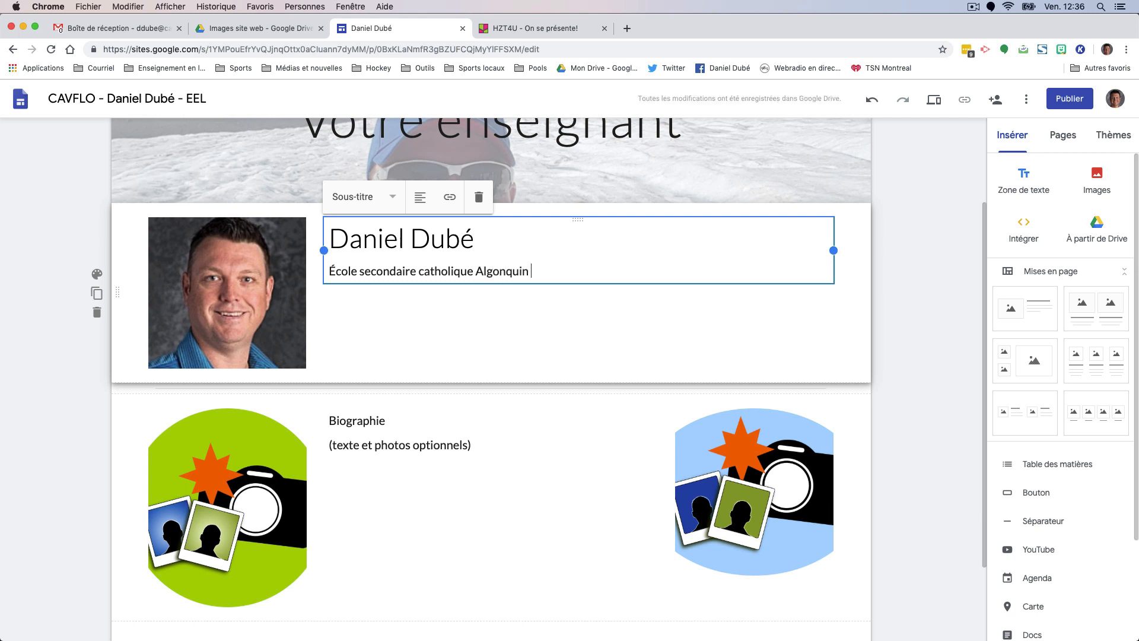
text(- N)
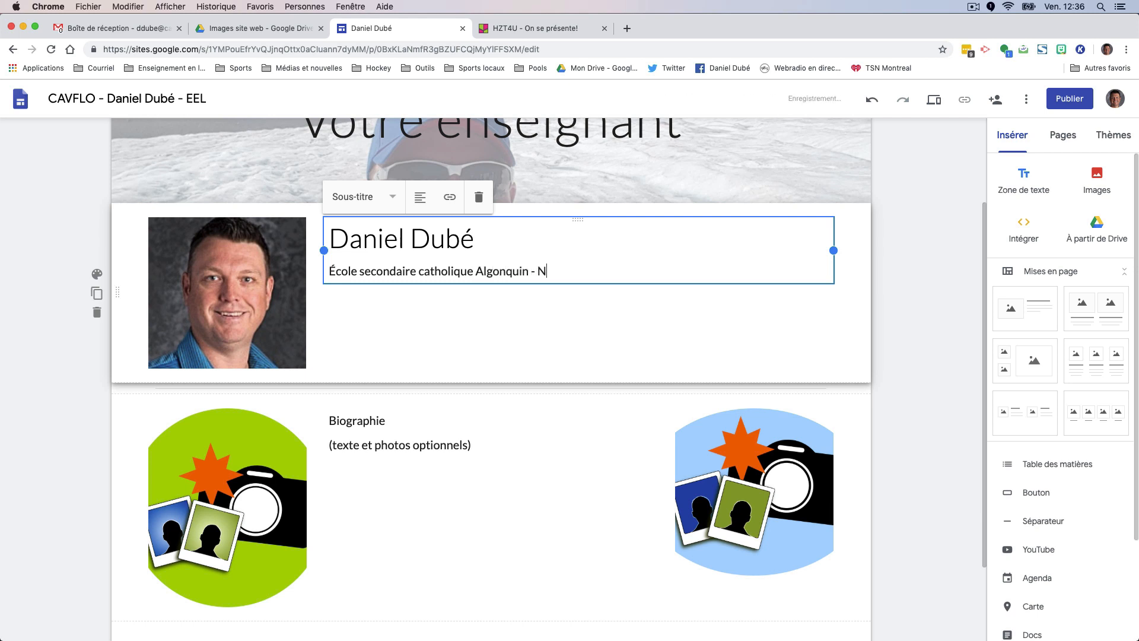
text(orth Bay, ON)
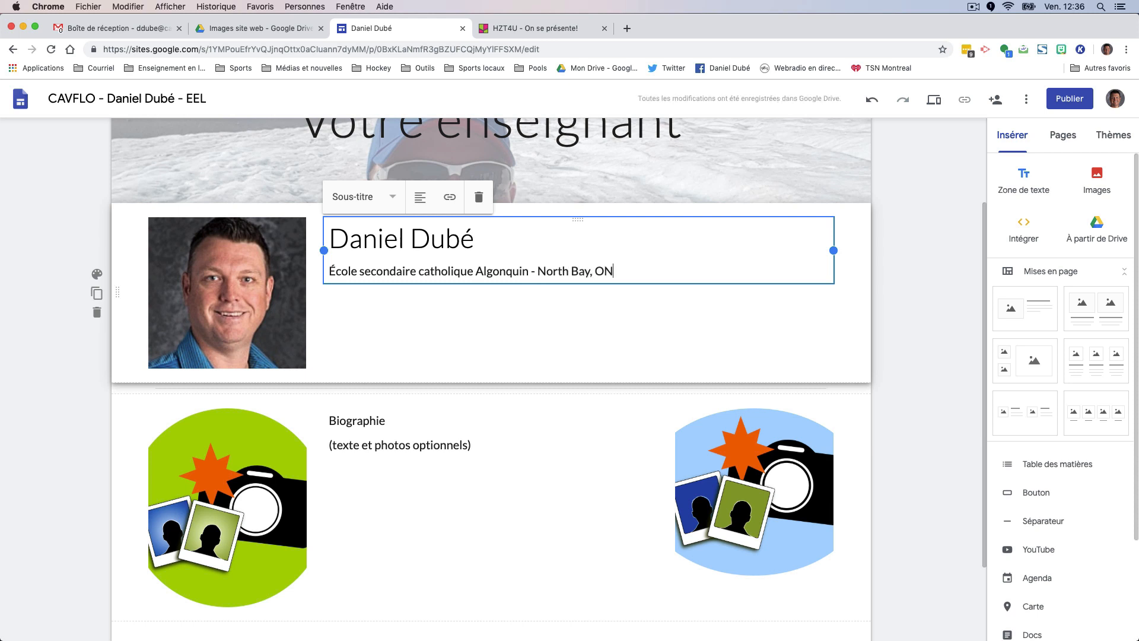
Add the qualifications "B.A. Spéc. Histoire", "B.Éd." and "EAO" on separate lines below the school line
key(Return)
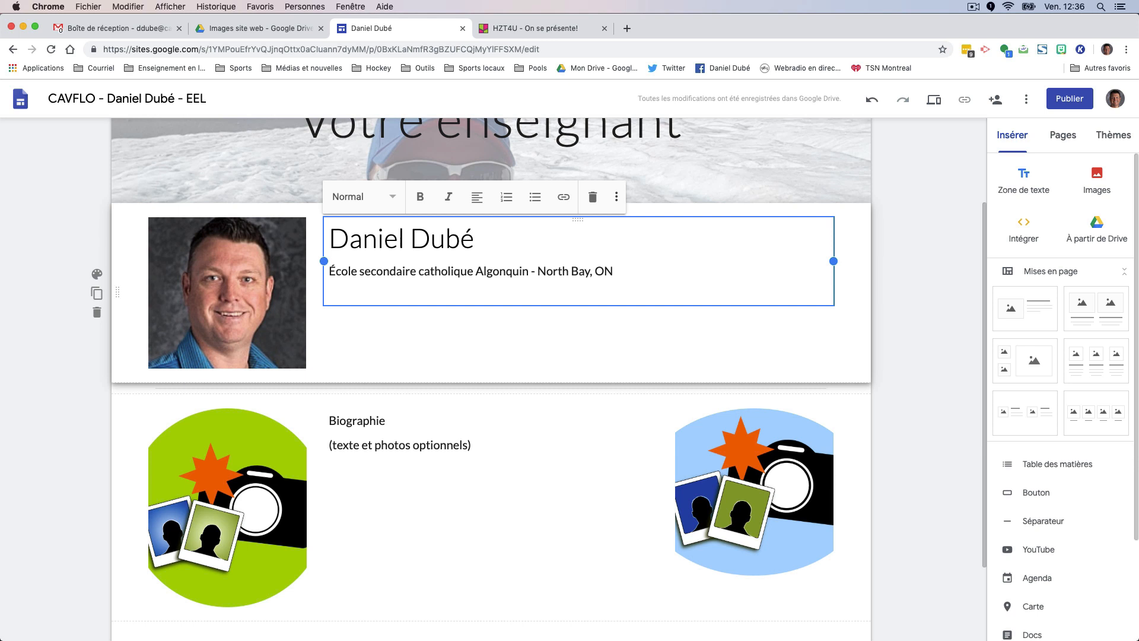
text(B.A)
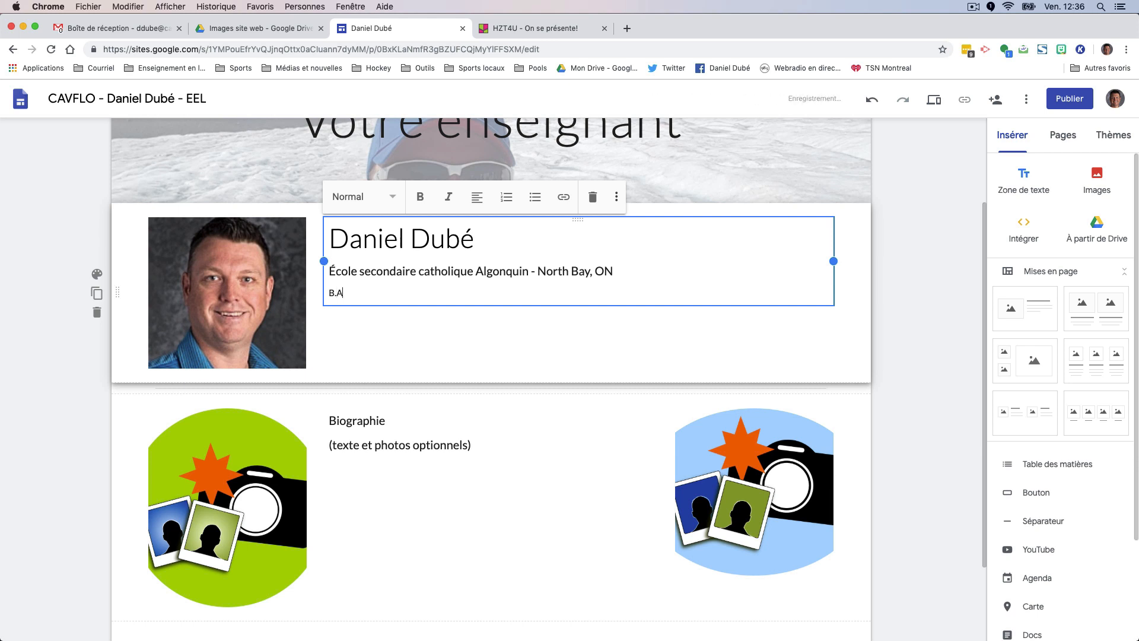
text(. S)
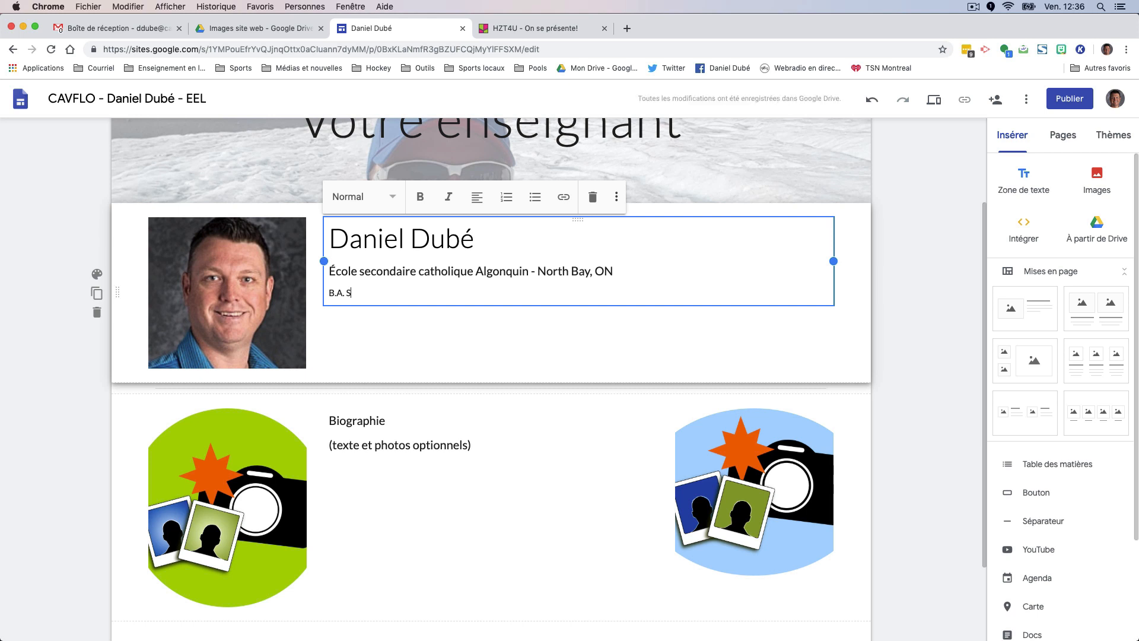
text(péc. Histoire)
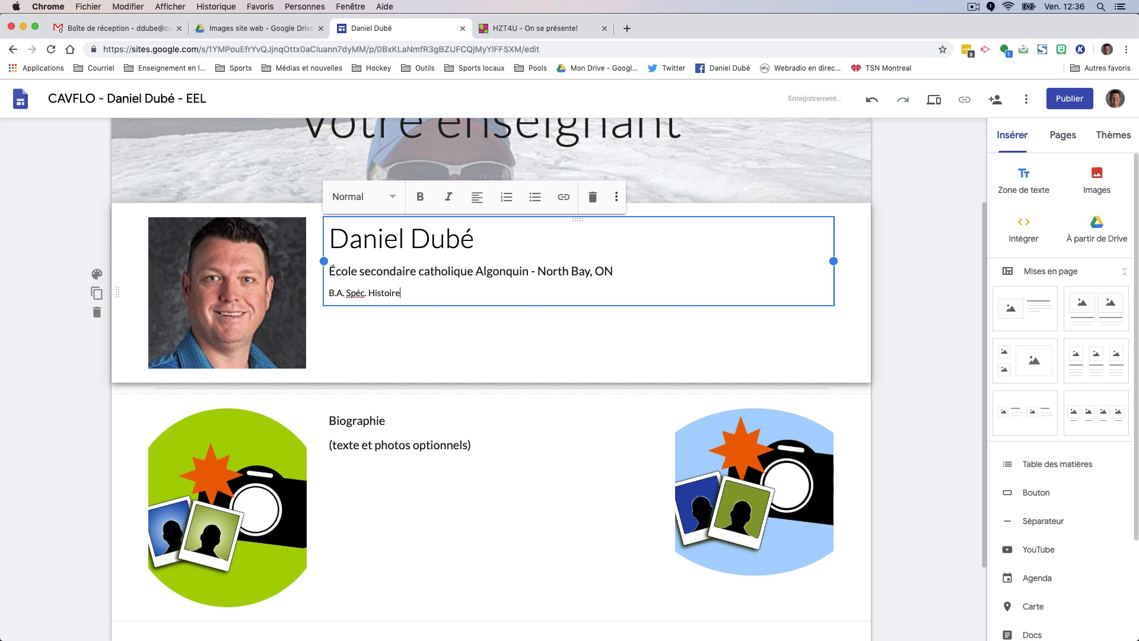
key(Return)
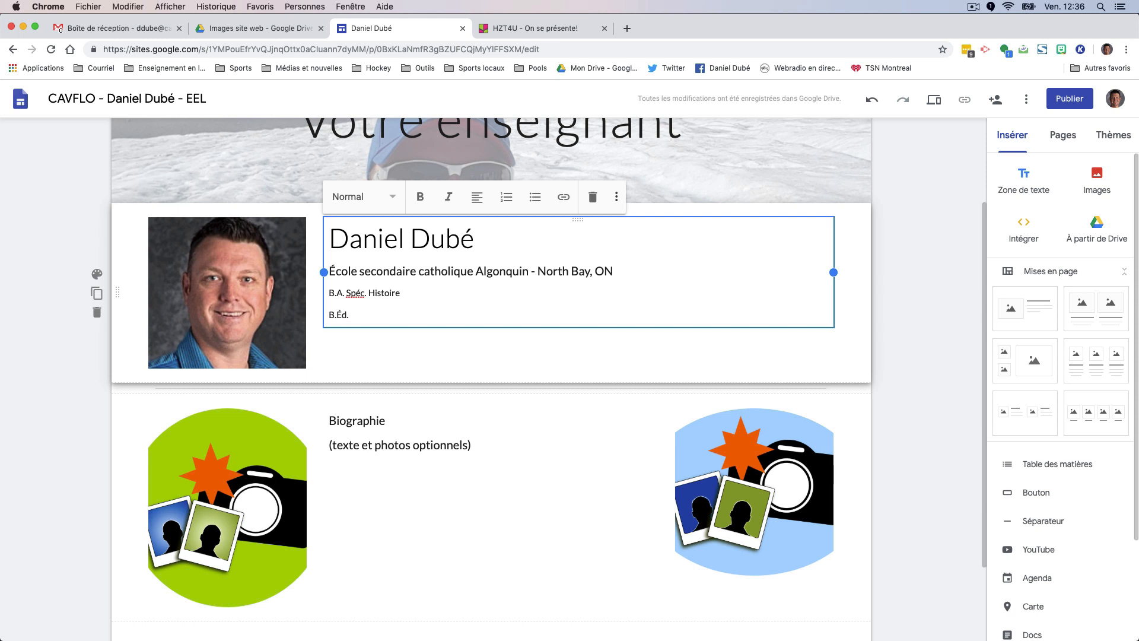
key(Return)
text(EA)
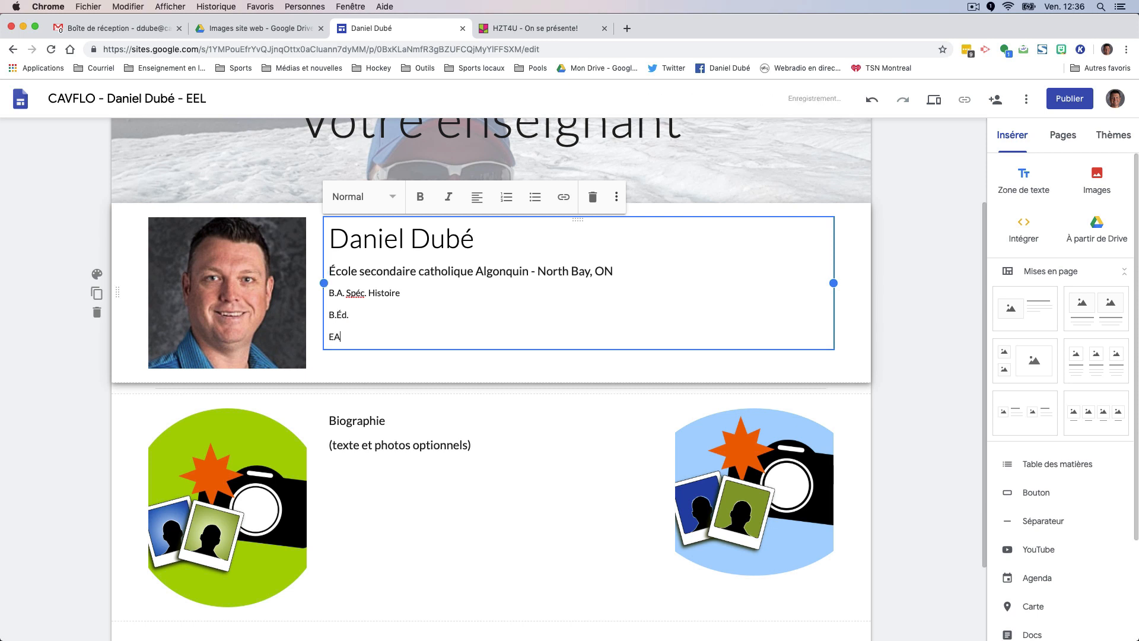
text(V)
key(BackSpace)
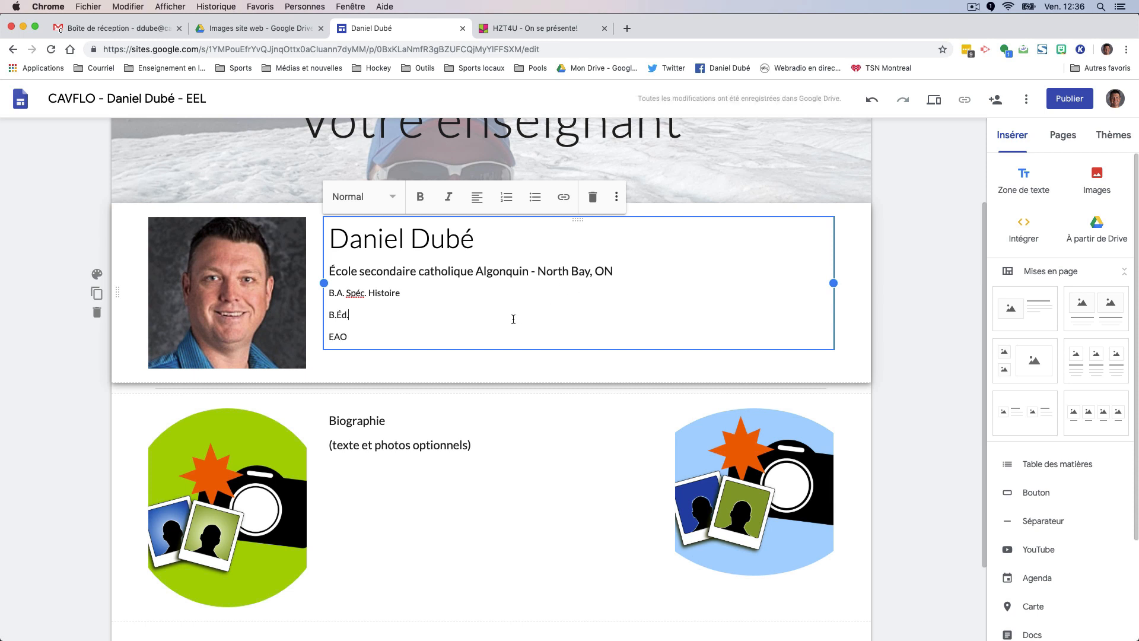
Try the Normal, smaller Titre, Sous-titre and Petit text styles on the teacher's name, ending on the large Titre style
click(358, 239)
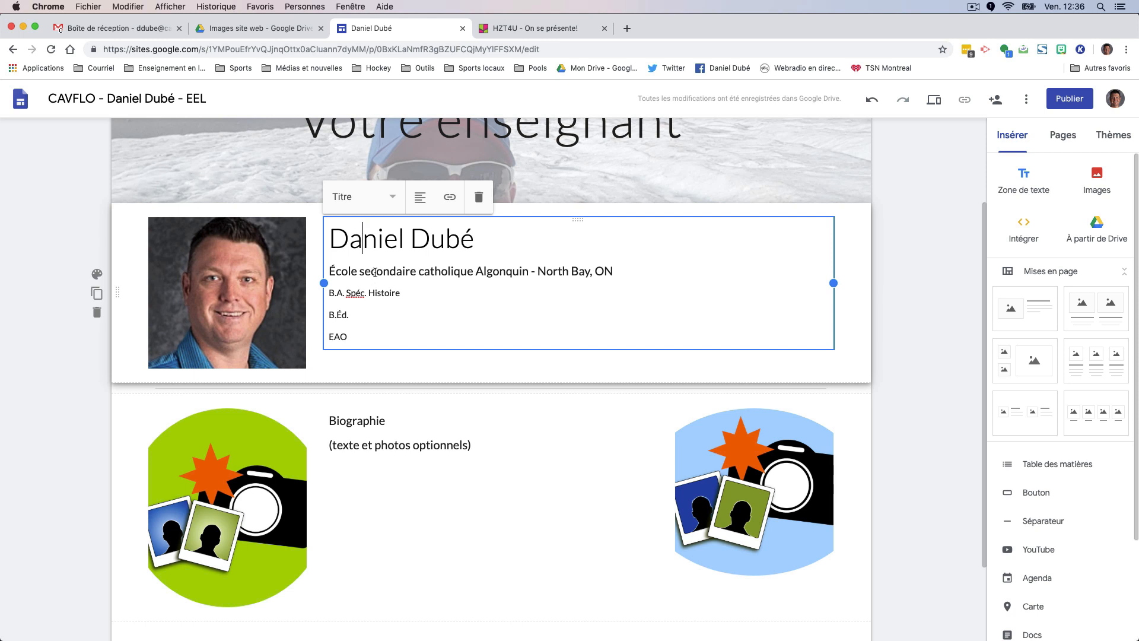
click(353, 239)
click(376, 271)
triple_click(334, 241)
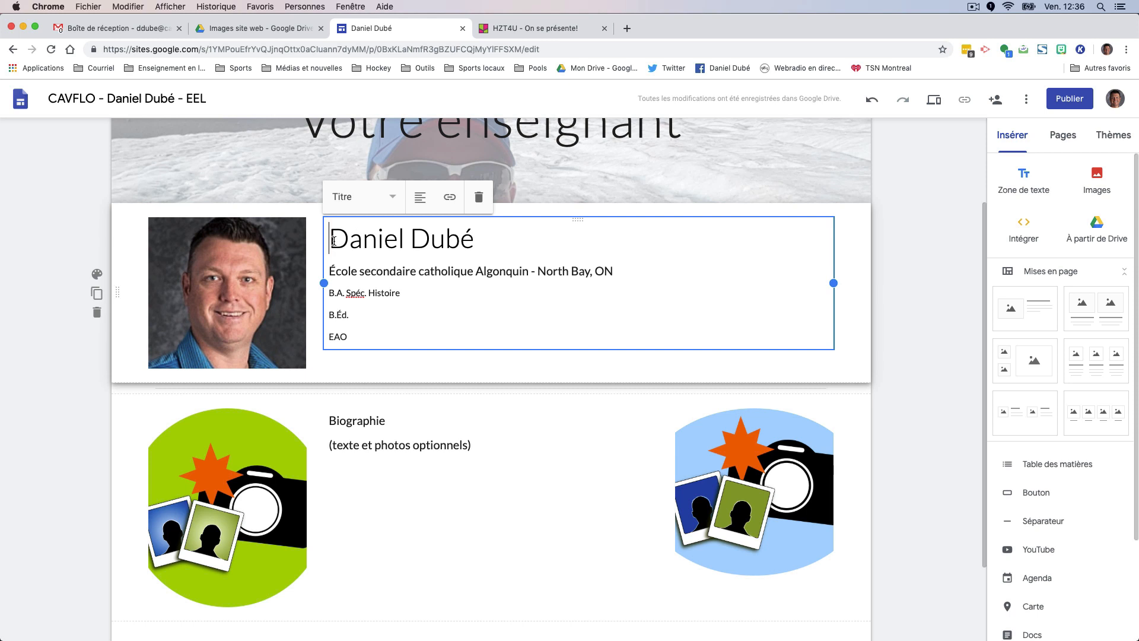
click(396, 203)
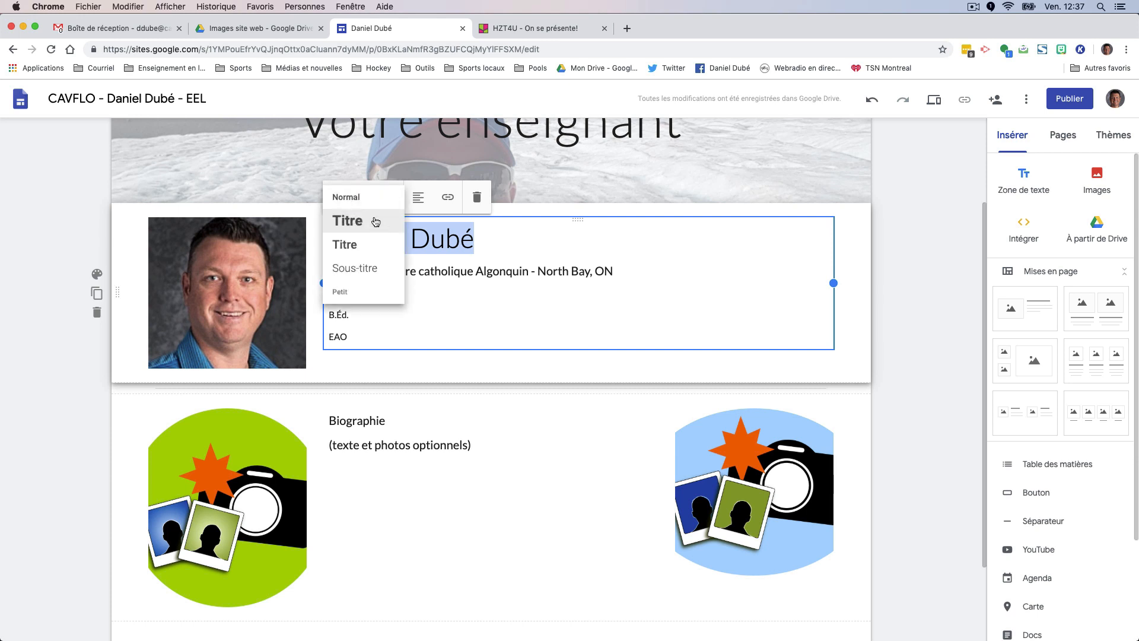
click(371, 196)
click(391, 197)
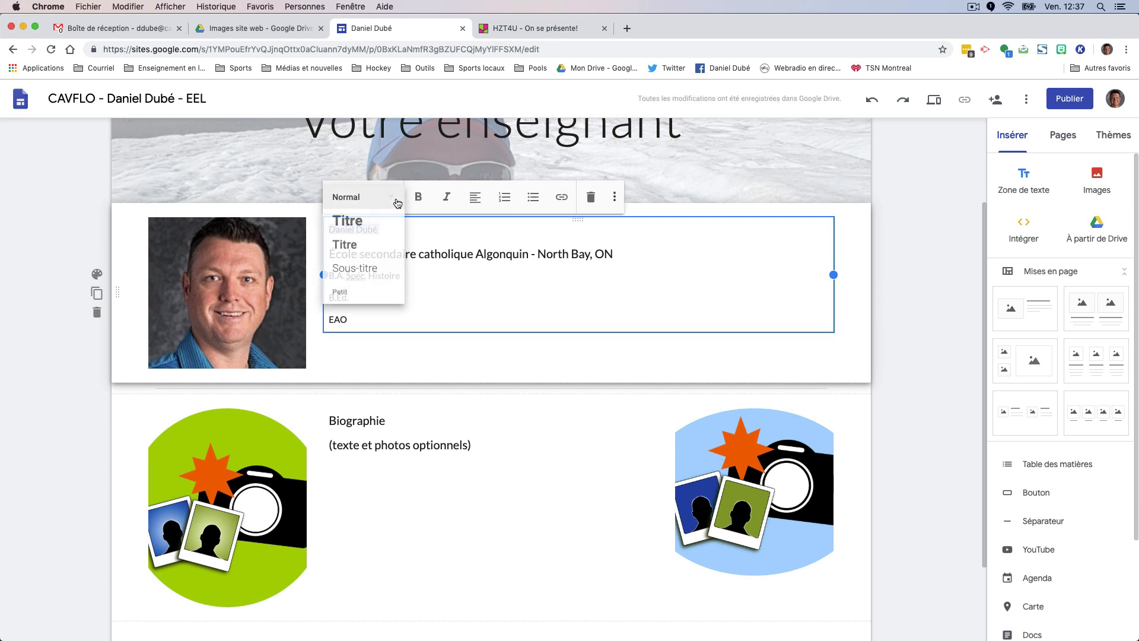
click(366, 226)
click(391, 197)
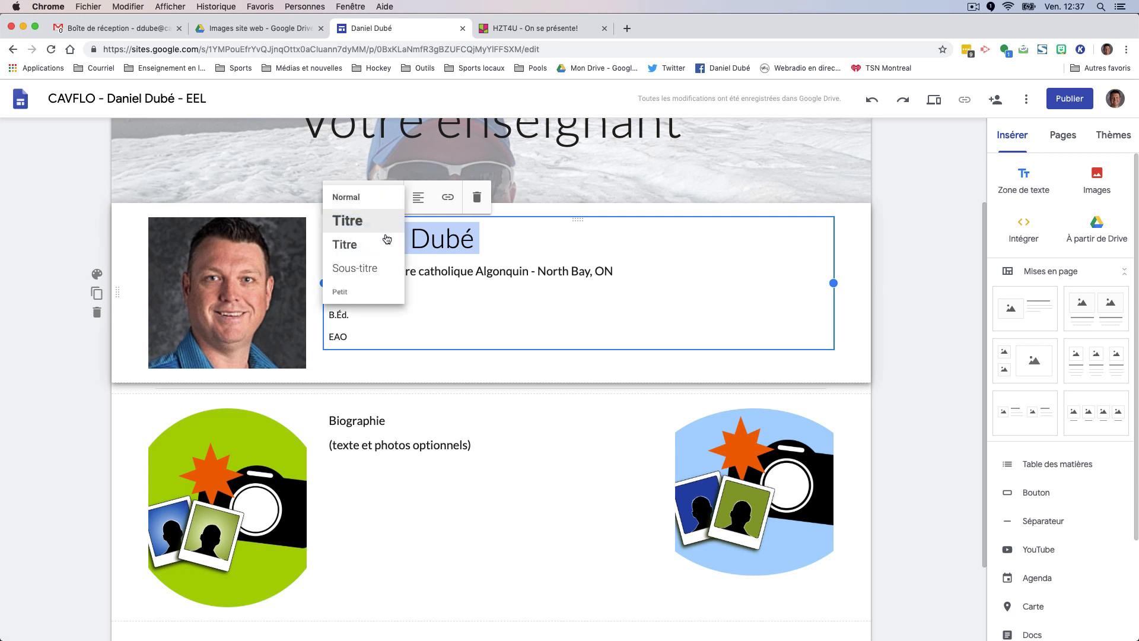
click(374, 245)
click(400, 201)
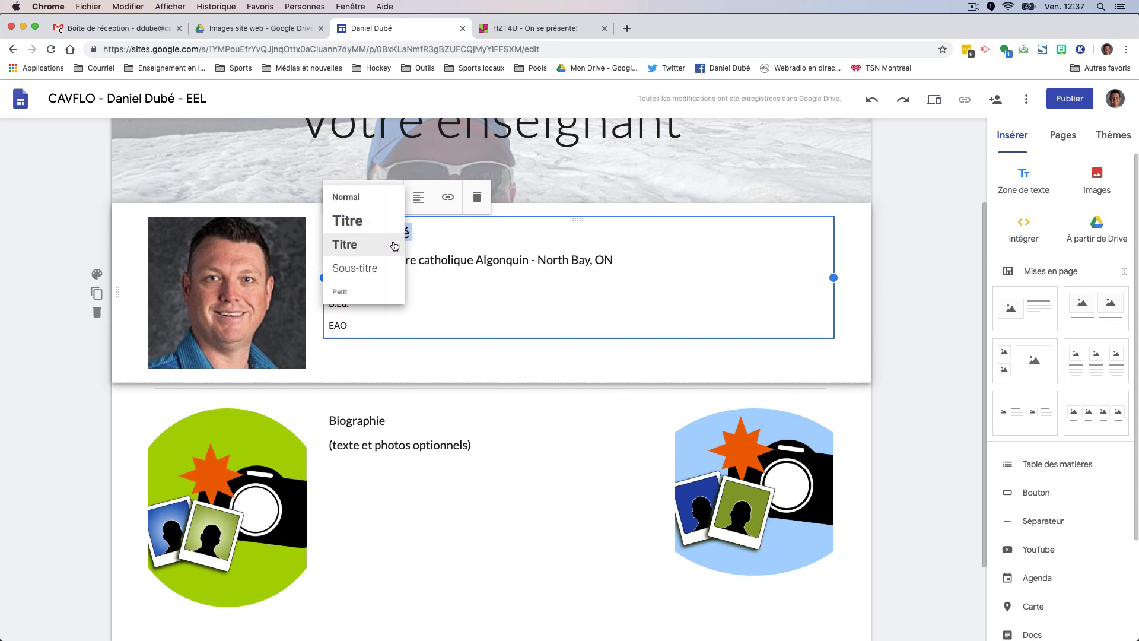
click(373, 265)
click(399, 197)
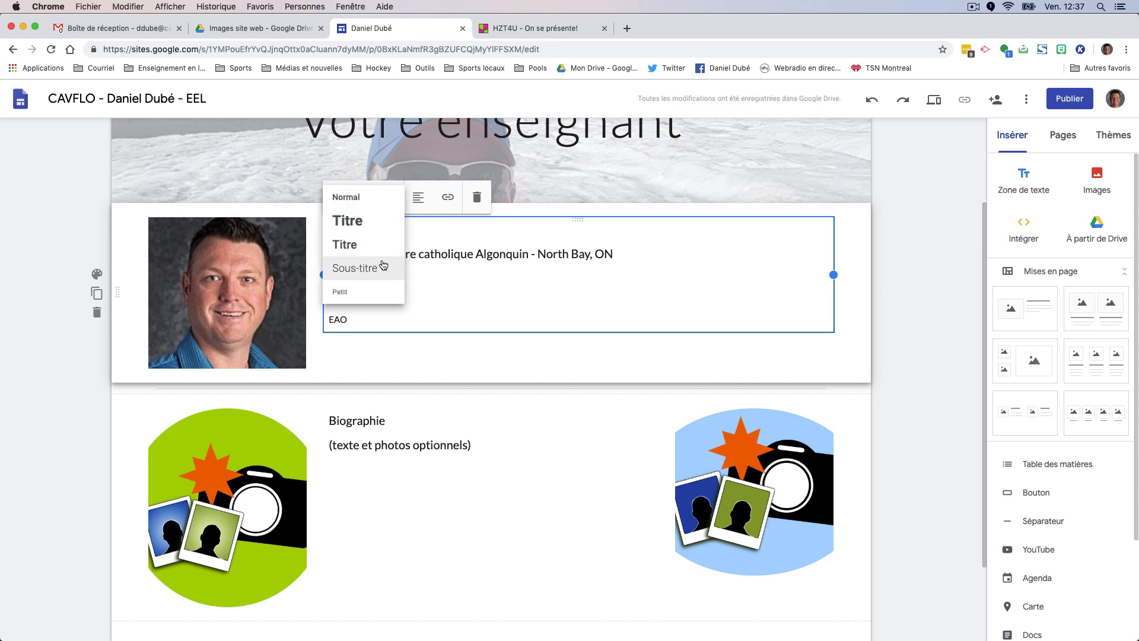
click(376, 290)
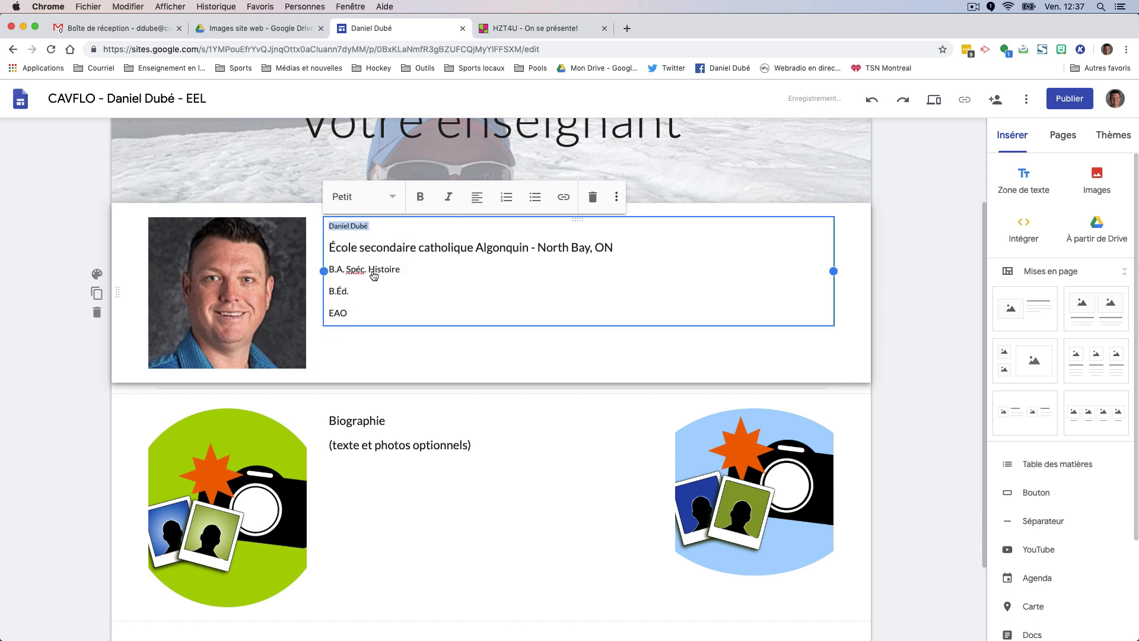
click(394, 197)
click(378, 229)
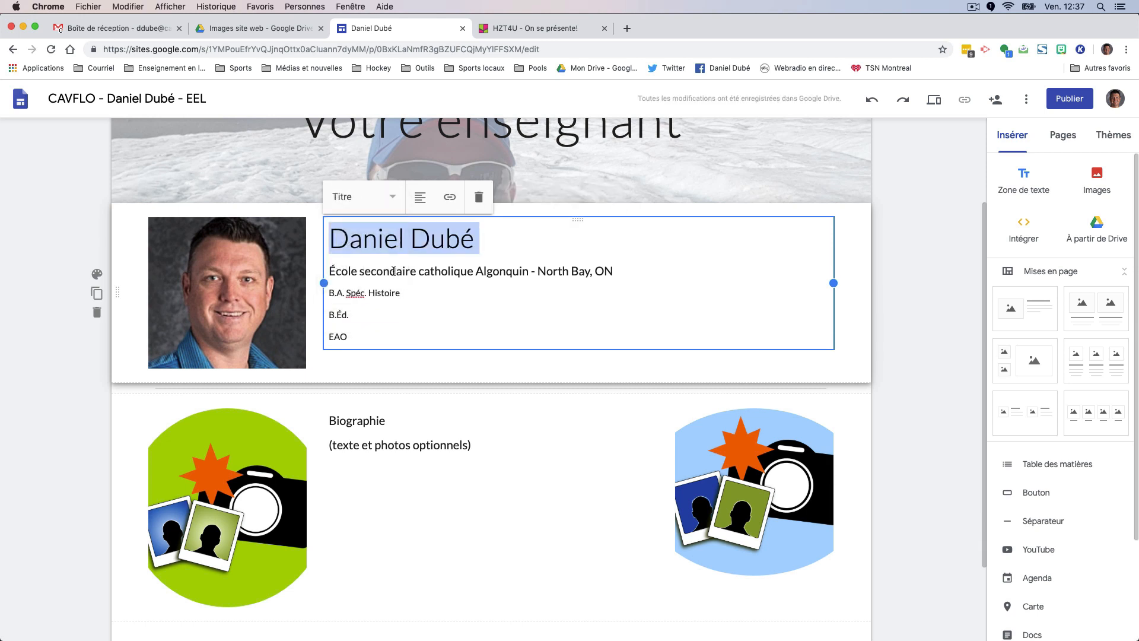
Apply the smaller Titre text style to the school and city line
triple_click(394, 271)
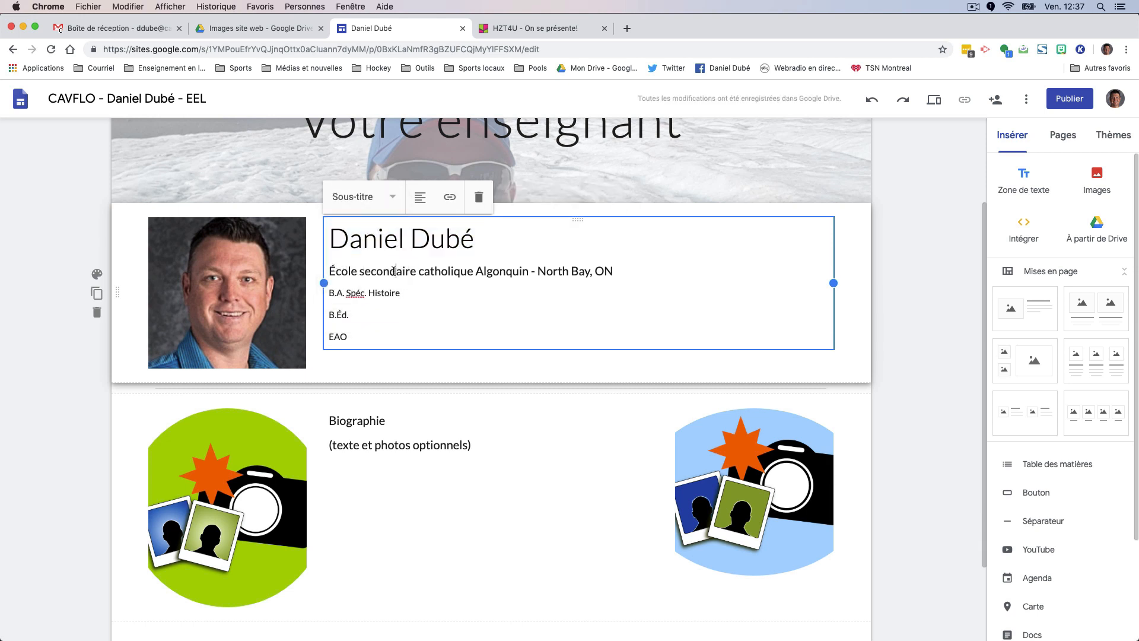
click(393, 197)
click(379, 243)
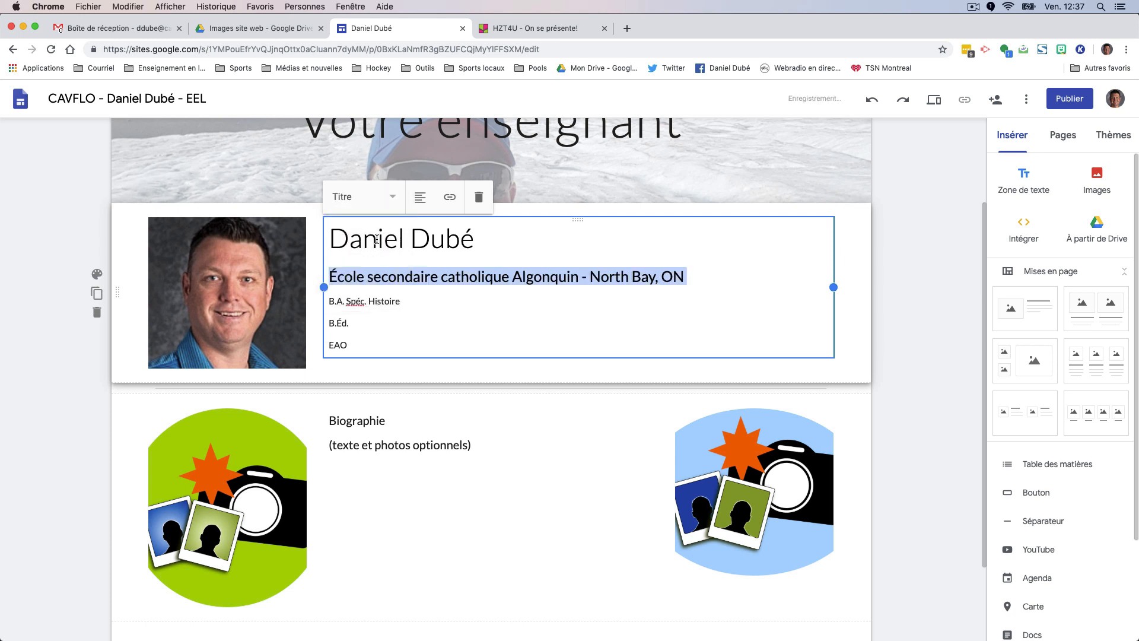
Apply the Sous-titre text style to the three qualification lines
scroll(406, 283, down, 1)
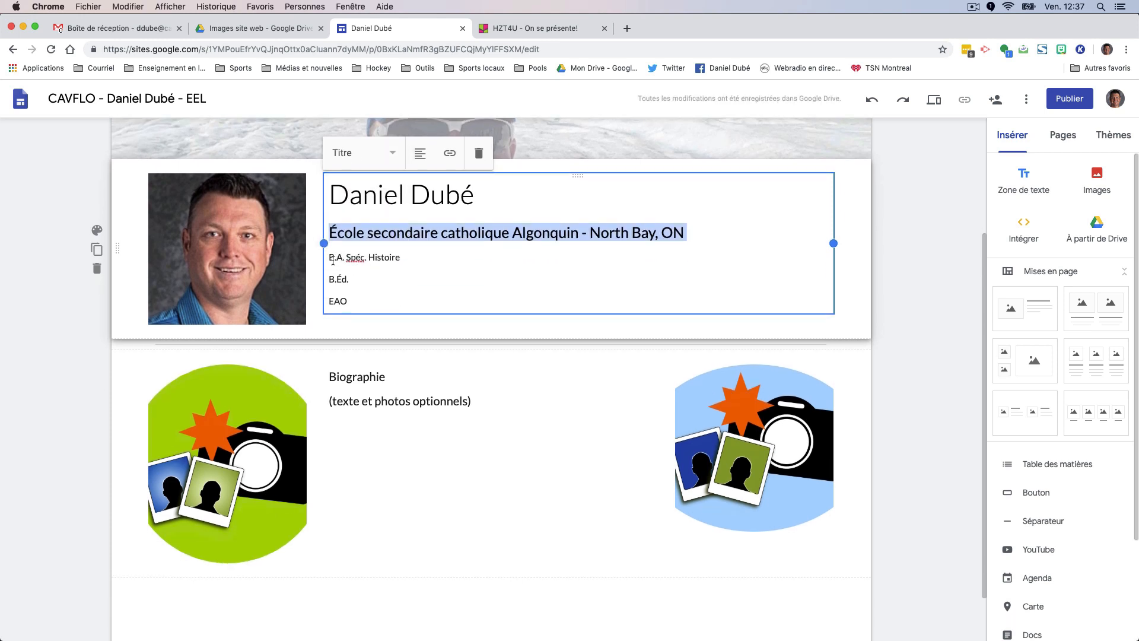
drag(331, 259, 356, 301)
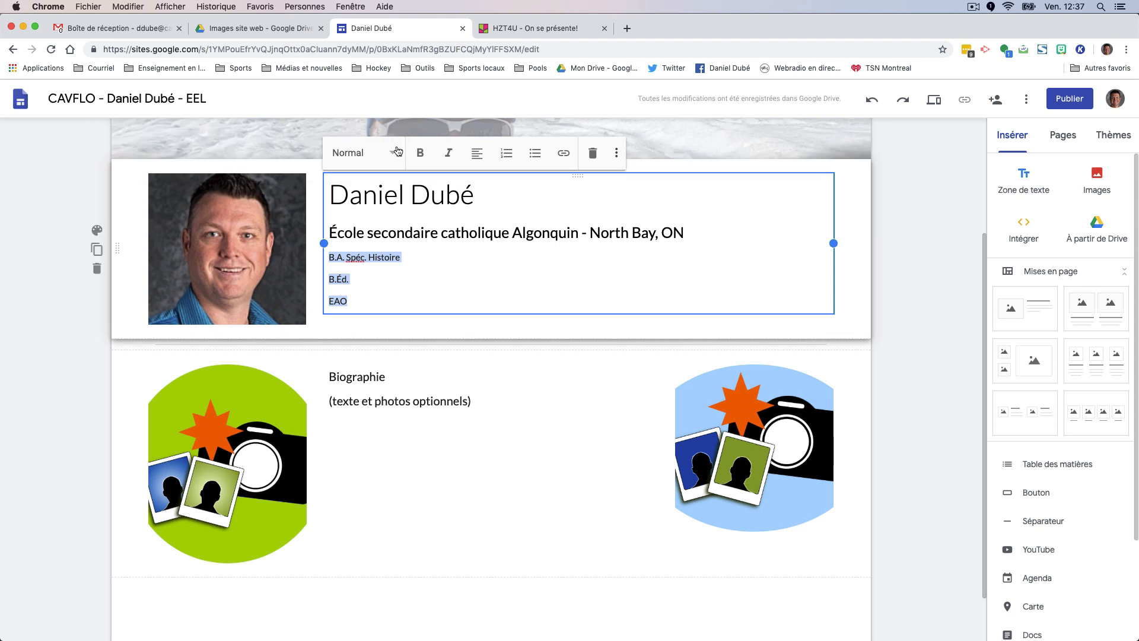
click(380, 153)
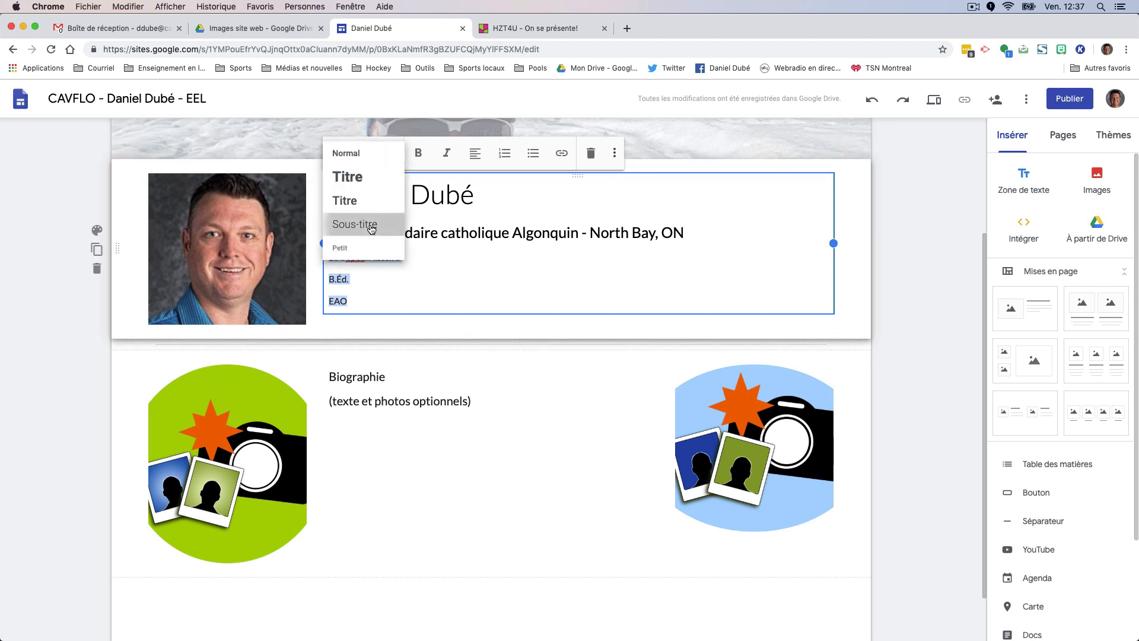
click(396, 227)
click(422, 268)
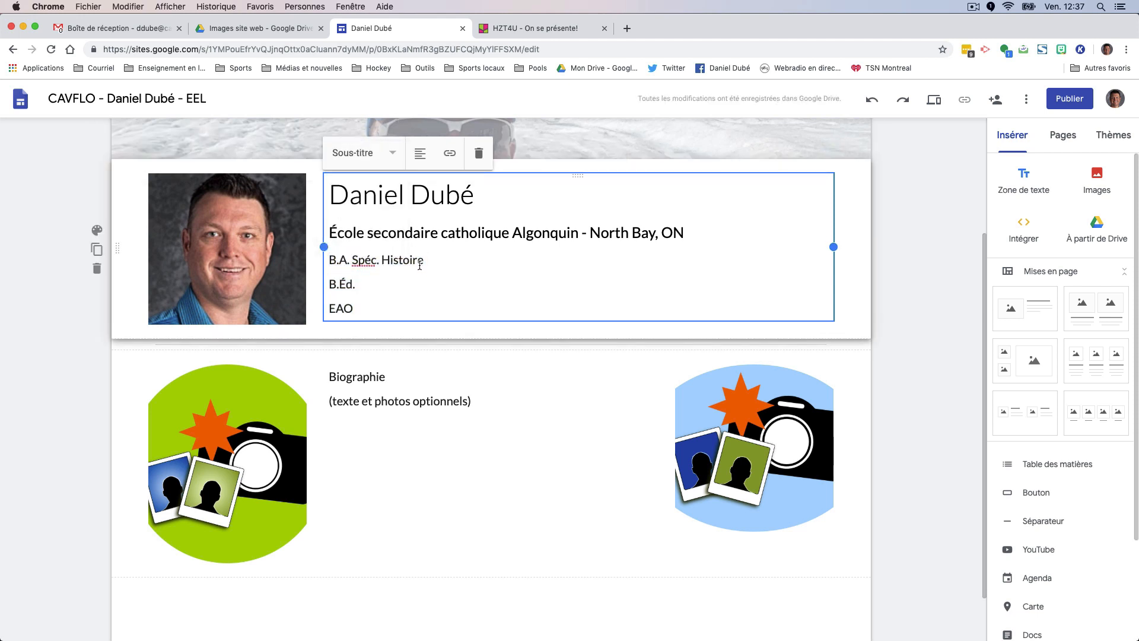
scroll(436, 270, down, 1)
scroll(436, 270, up, 1)
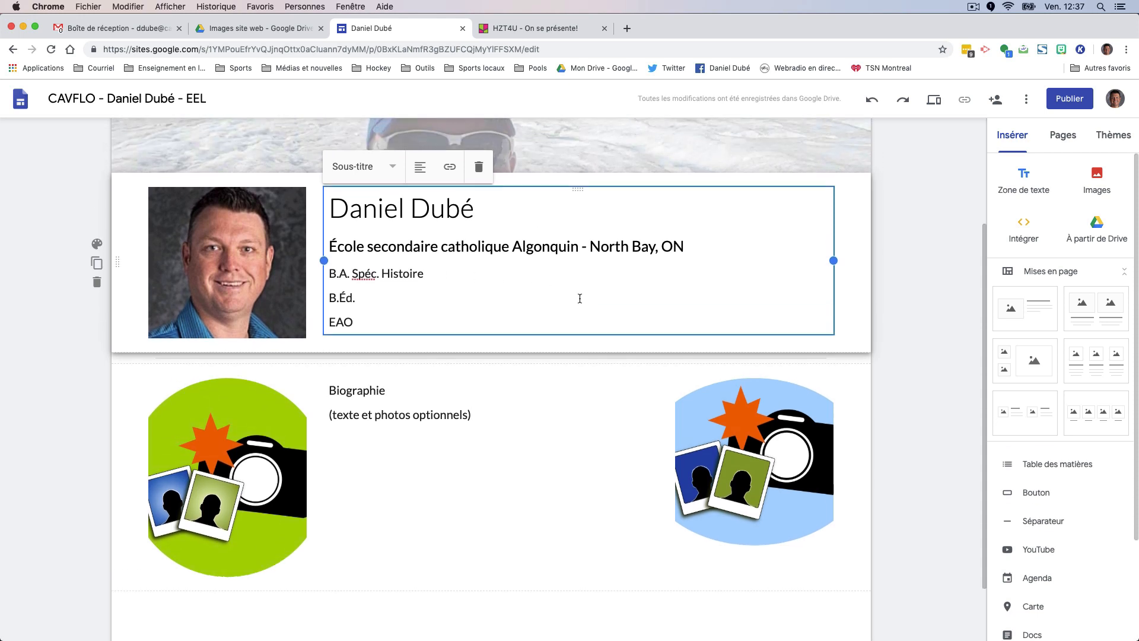
scroll(578, 298, down, 1)
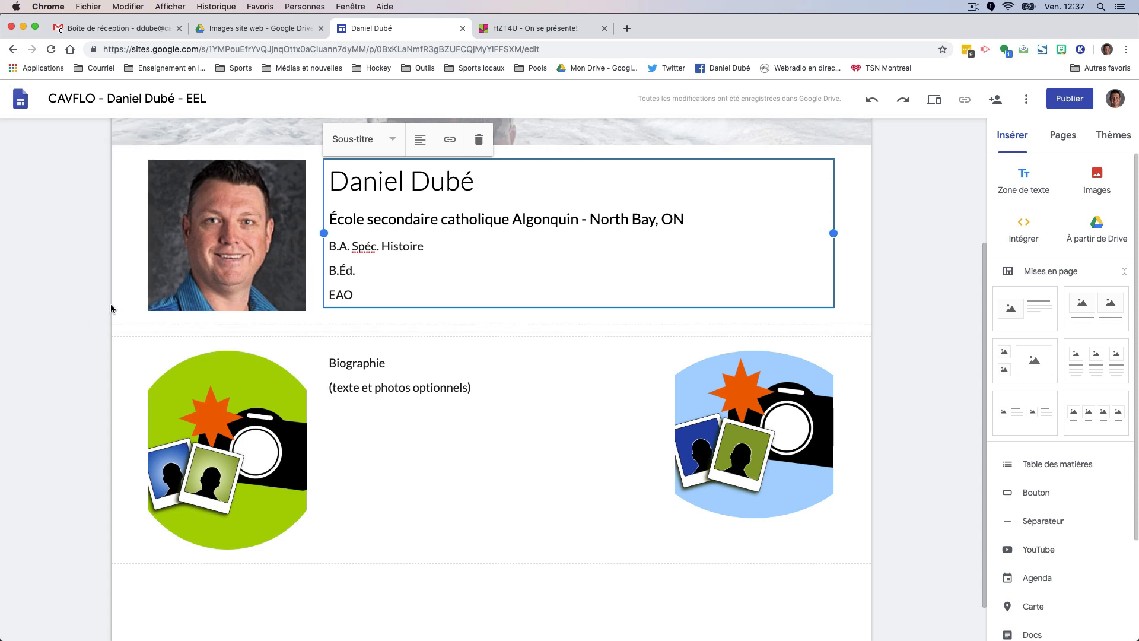
triple_click(364, 218)
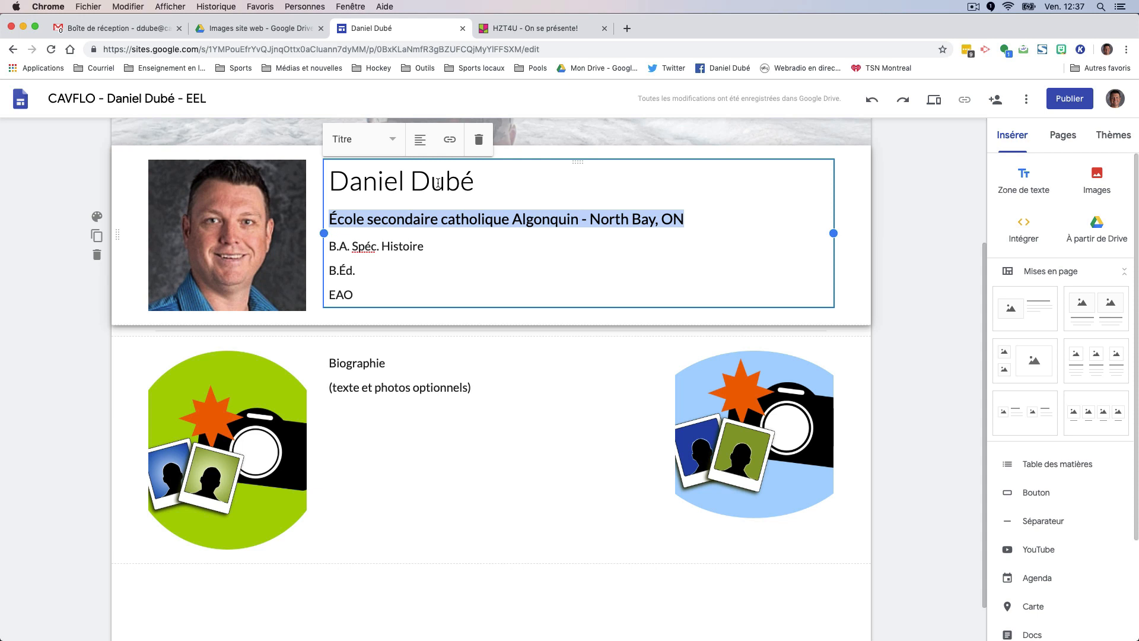
click(449, 141)
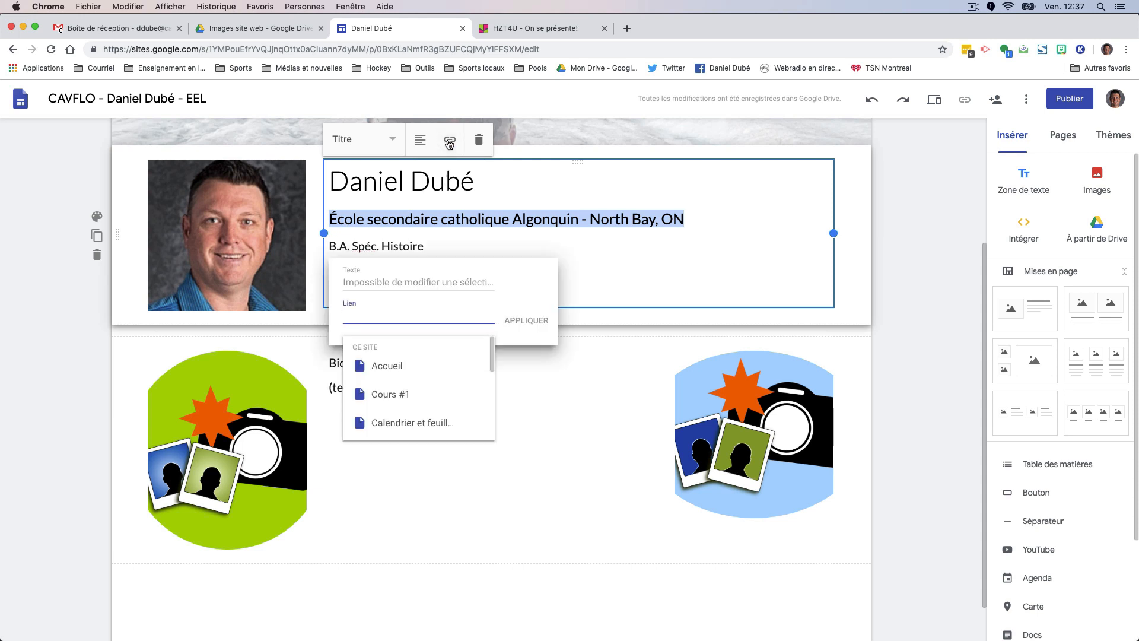
text(www.esca)
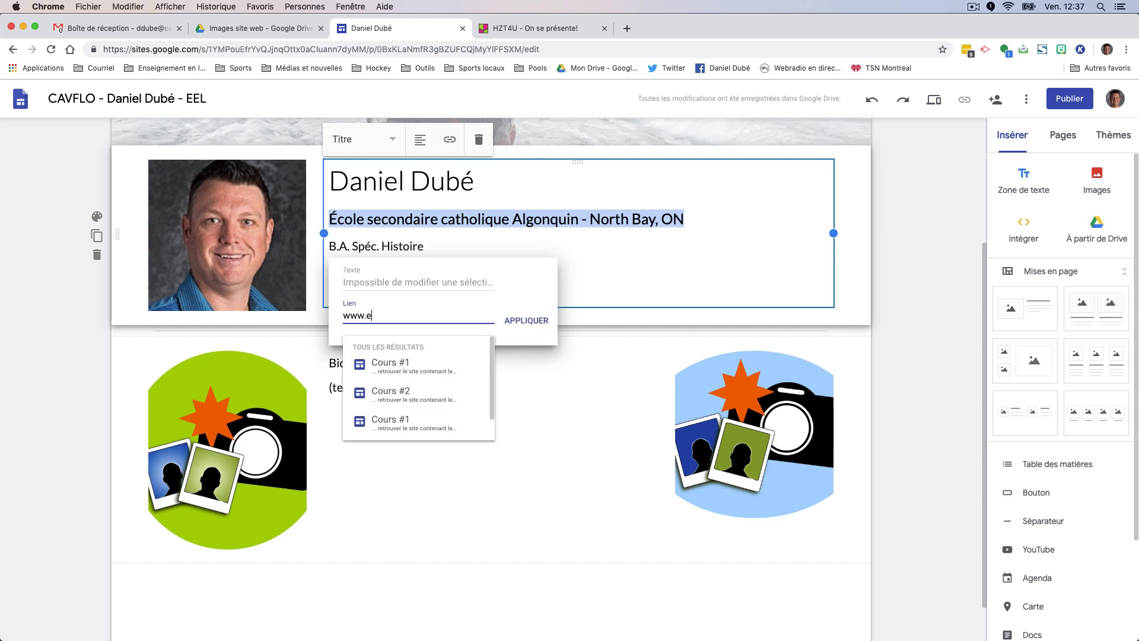
text(lgonquin.cas)
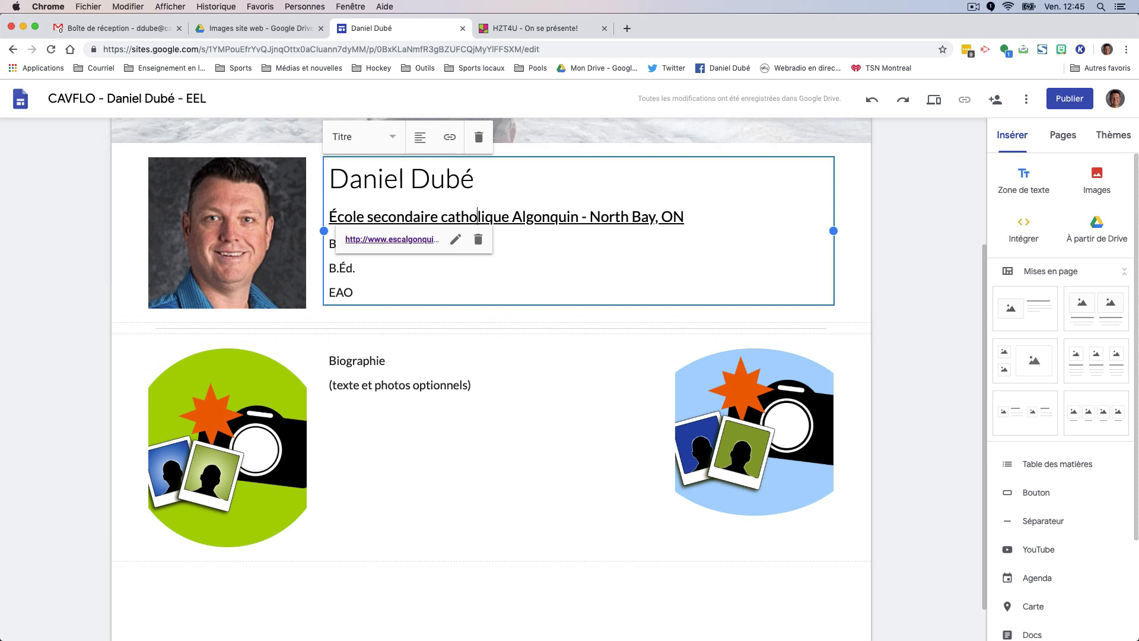
scroll(64, 321, down, 2)
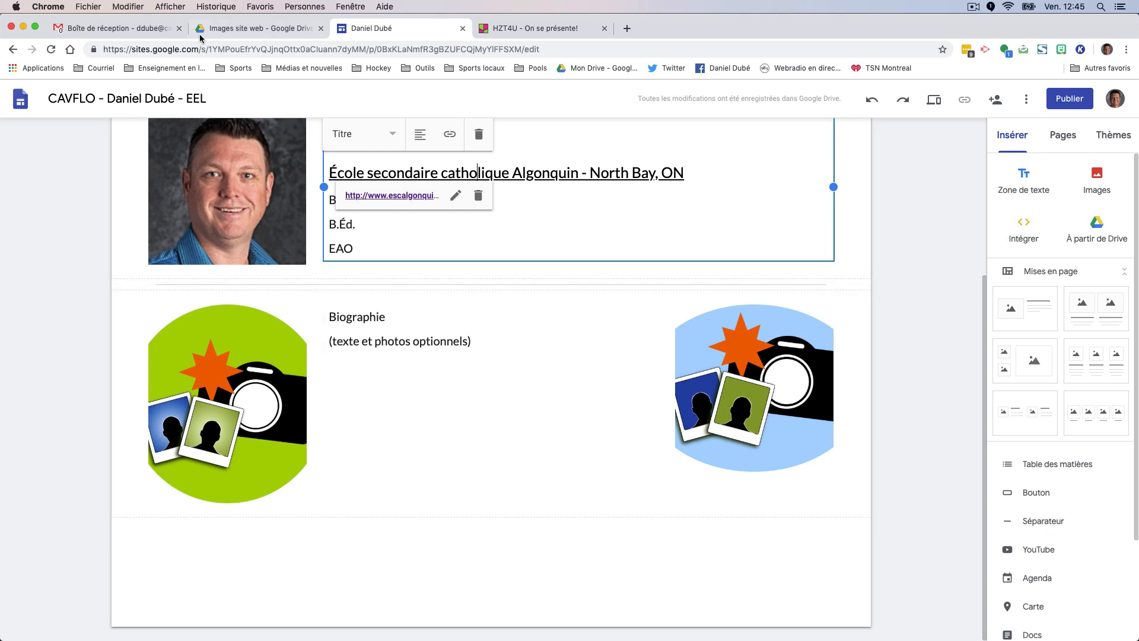
Open the teacher's Espace enseignant document from the Drive folder Images site web and copy its text from the Biographie heading through the closing motto
click(244, 30)
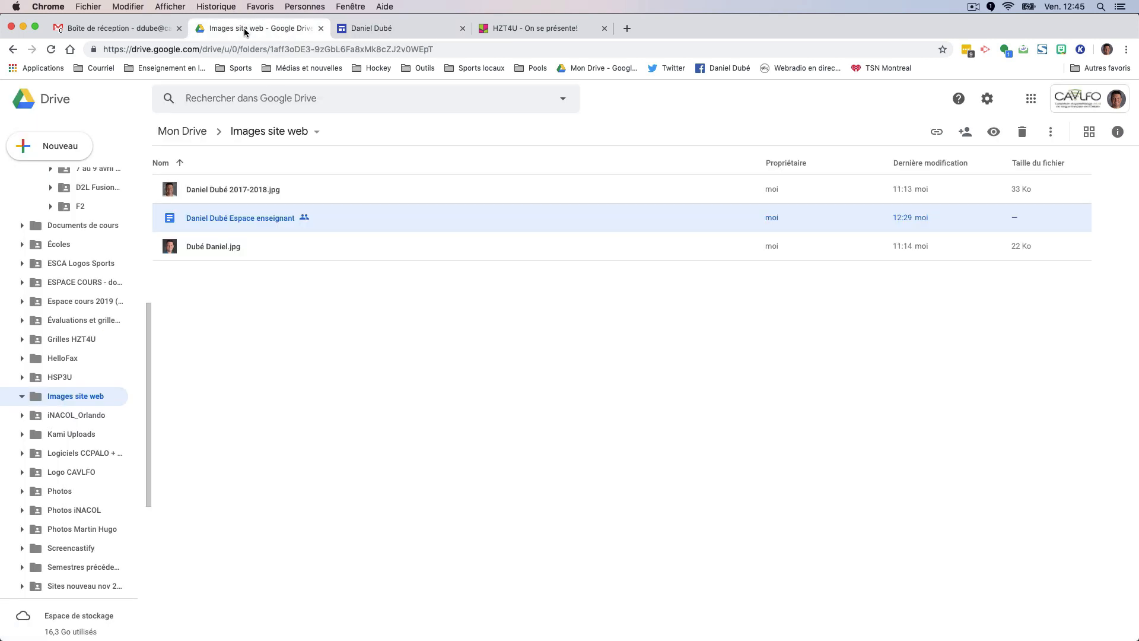
double_click(252, 220)
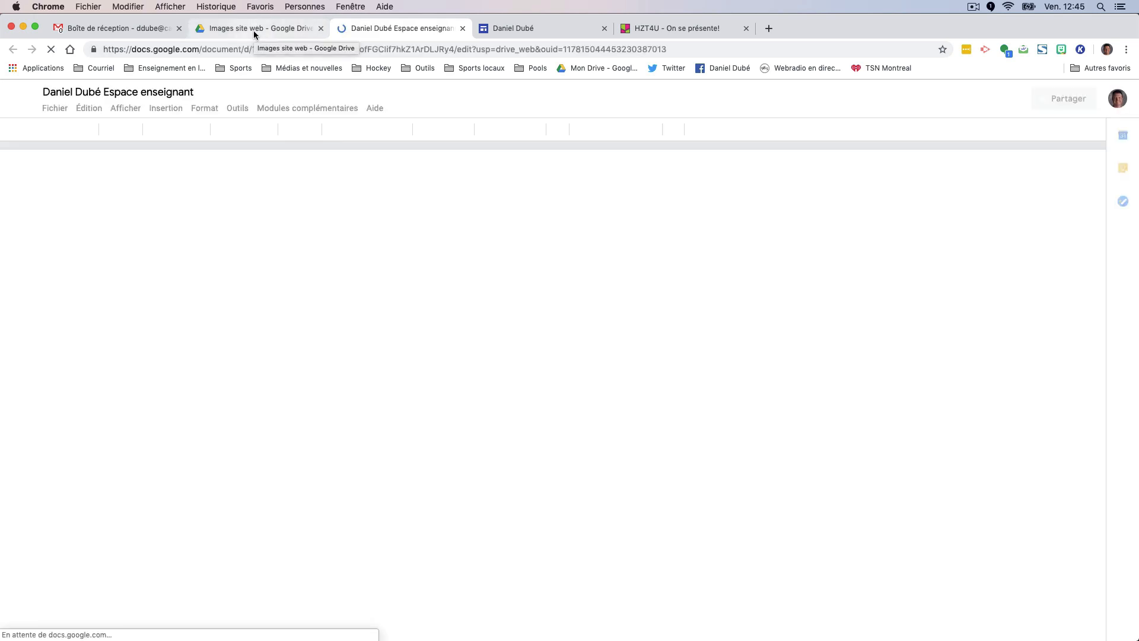
scroll(372, 492, down, 2)
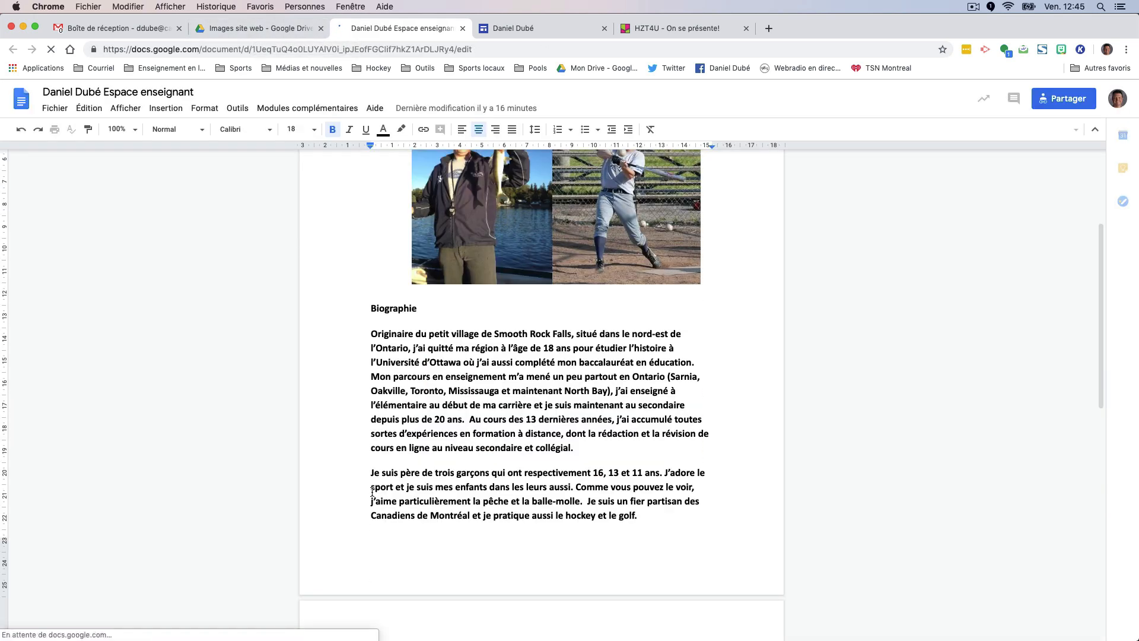
drag(371, 307, 550, 636)
drag(538, 597, 523, 583)
key(super+c)
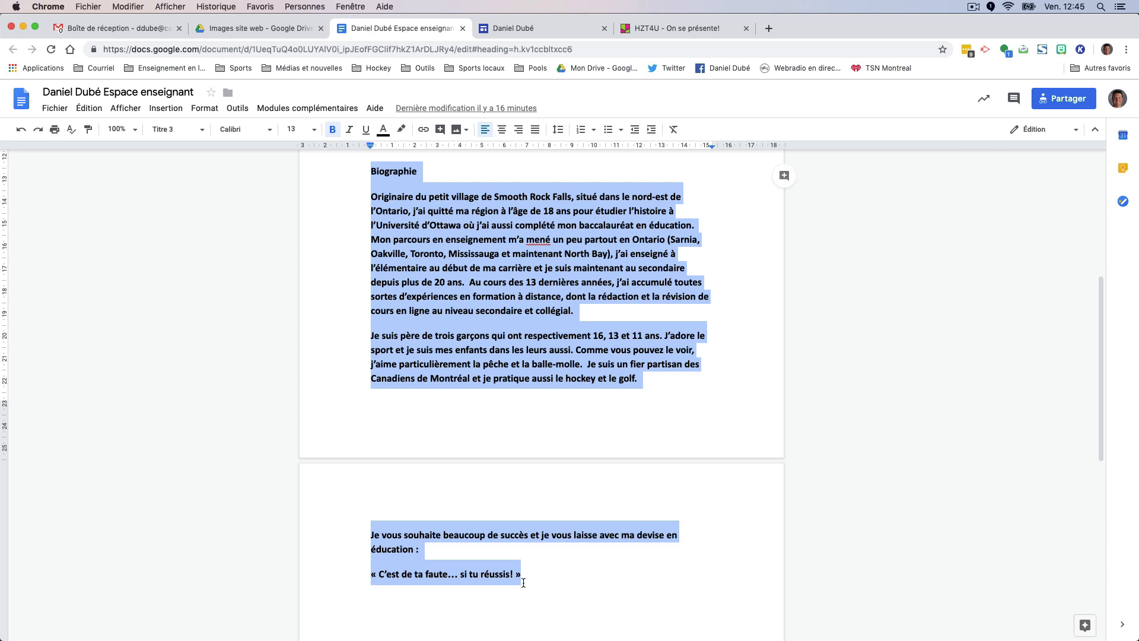
Return to the site editor and replace the Biographie placeholder text between the two camera images with the copied biography
click(511, 27)
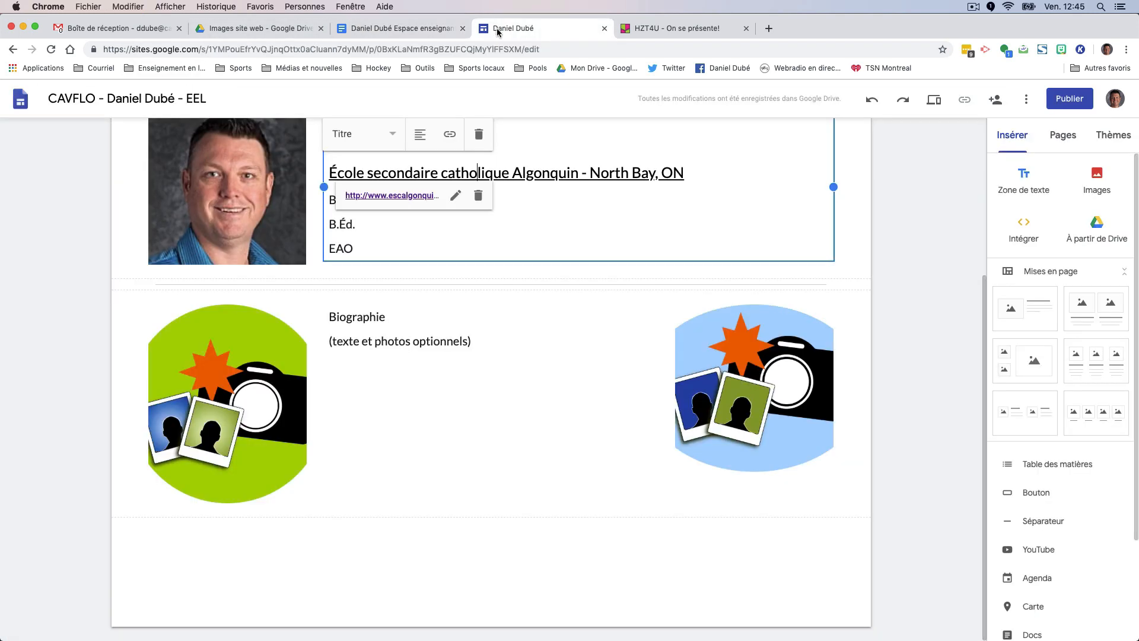
double_click(331, 337)
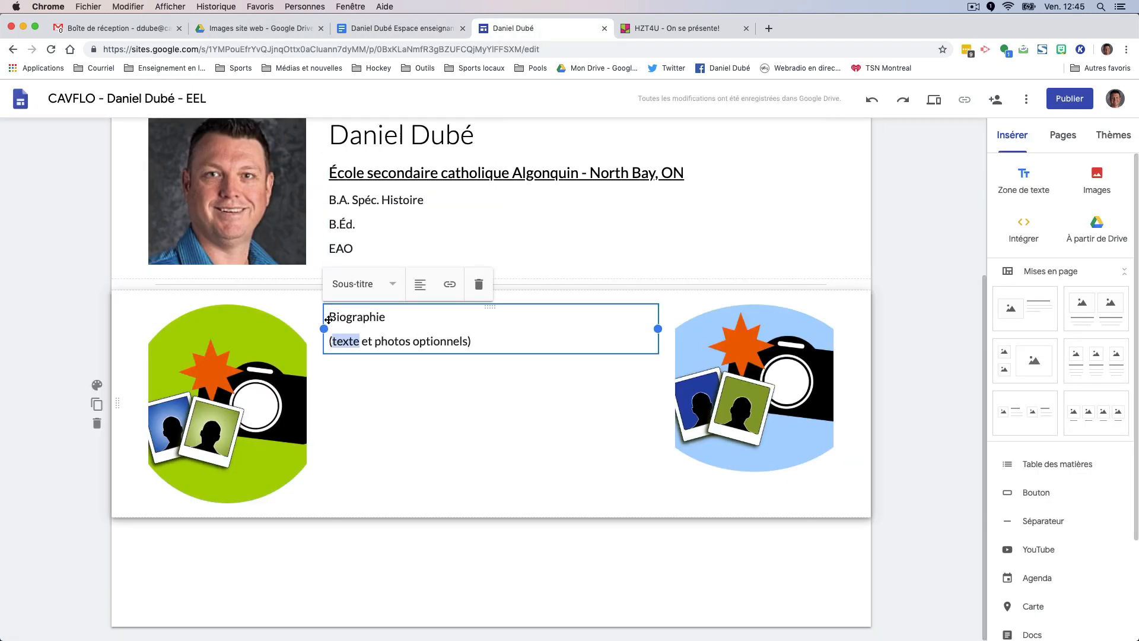
click(329, 320)
drag(328, 320, 475, 352)
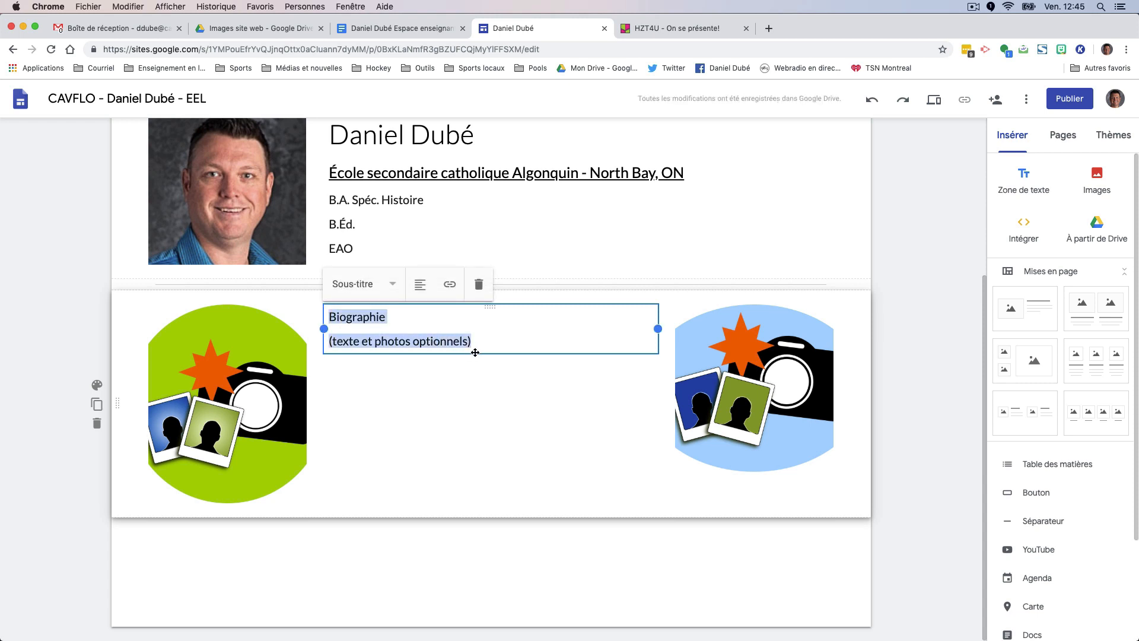
key(super+v)
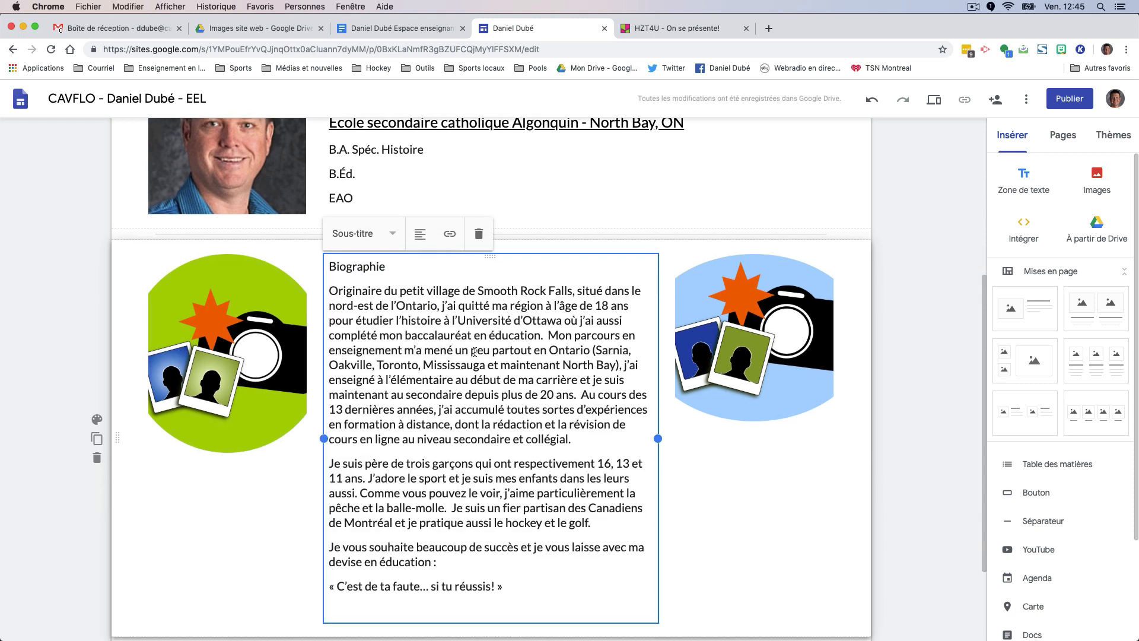
Replace the green camera placeholder image beside the biography with the uploaded file Baseball.jpg
click(246, 336)
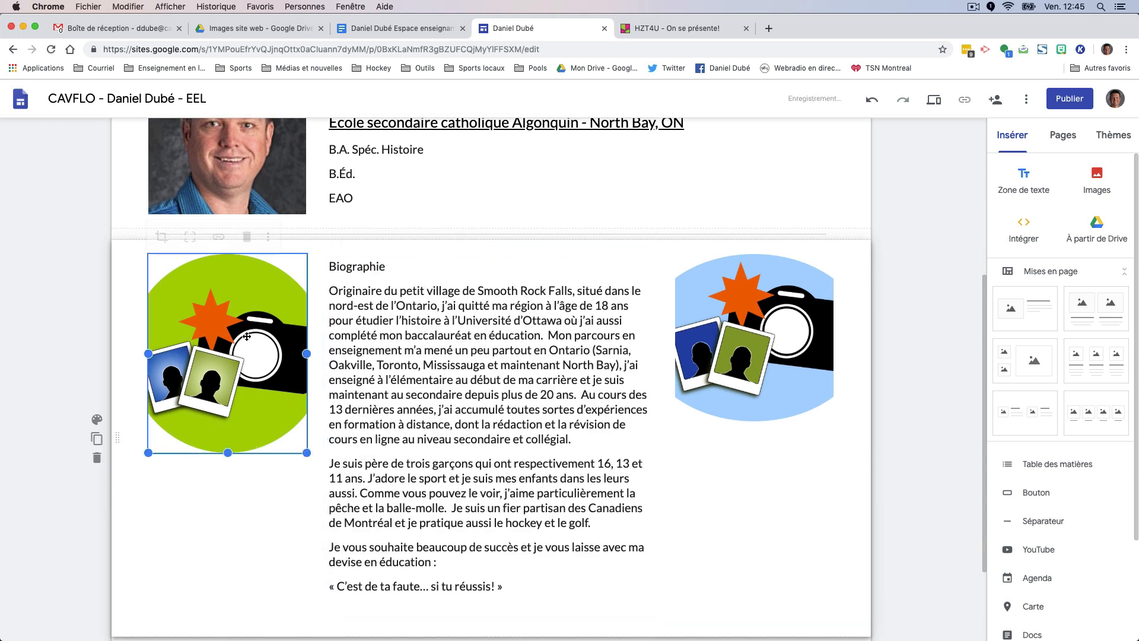
click(268, 233)
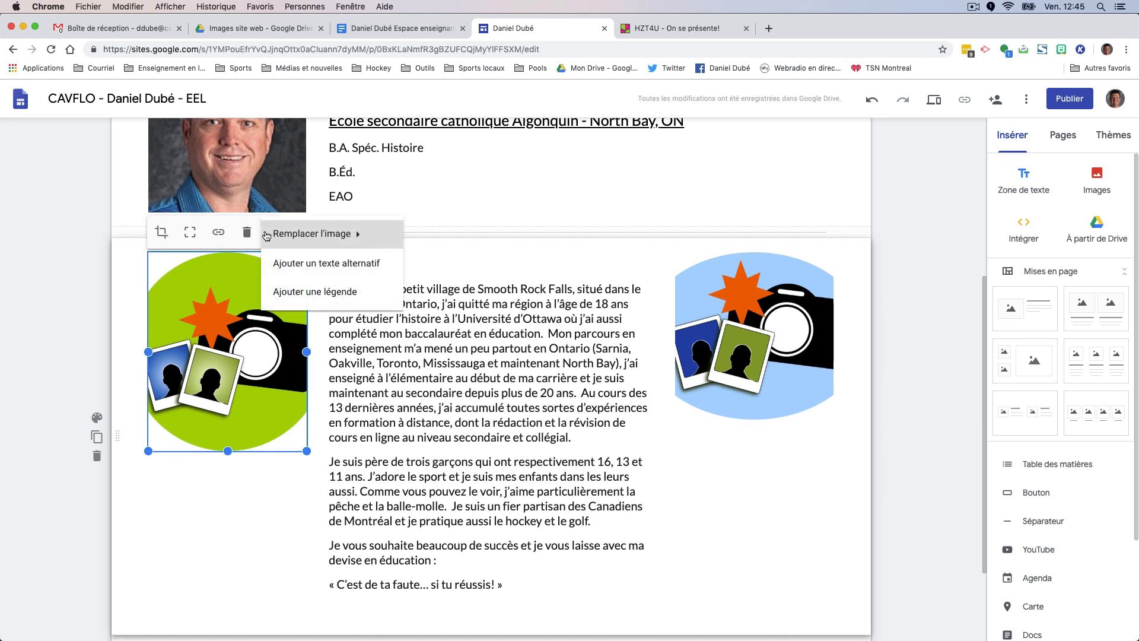
mouse_move(292, 235)
click(350, 239)
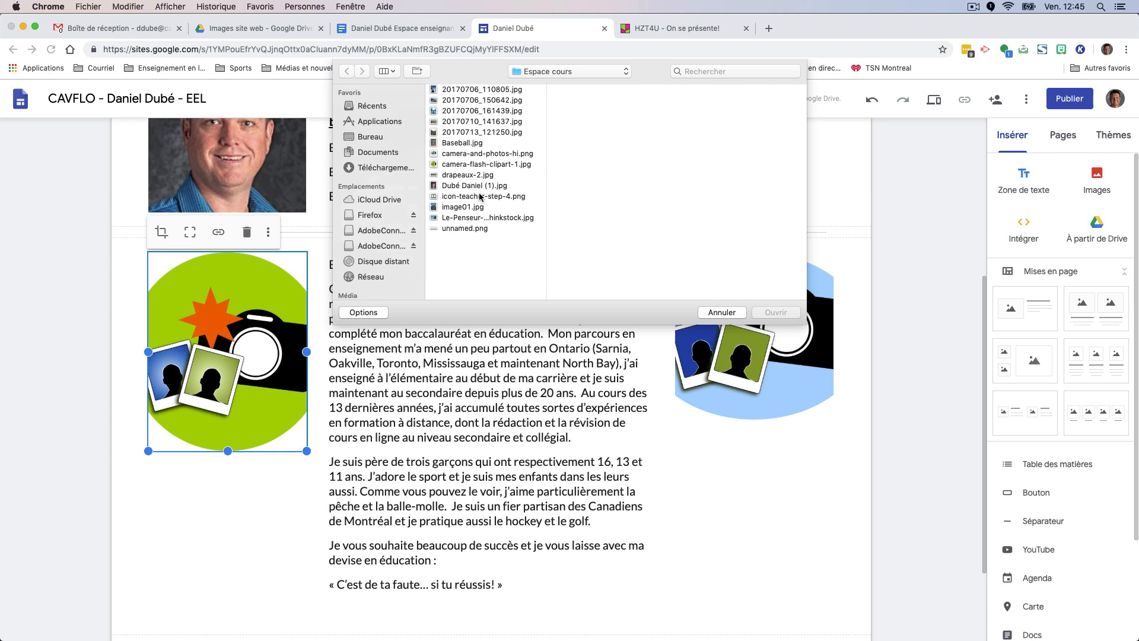
double_click(472, 144)
Replace the blue camera placeholder image on the other side of the biography with the uploaded file image01.jpg
click(715, 299)
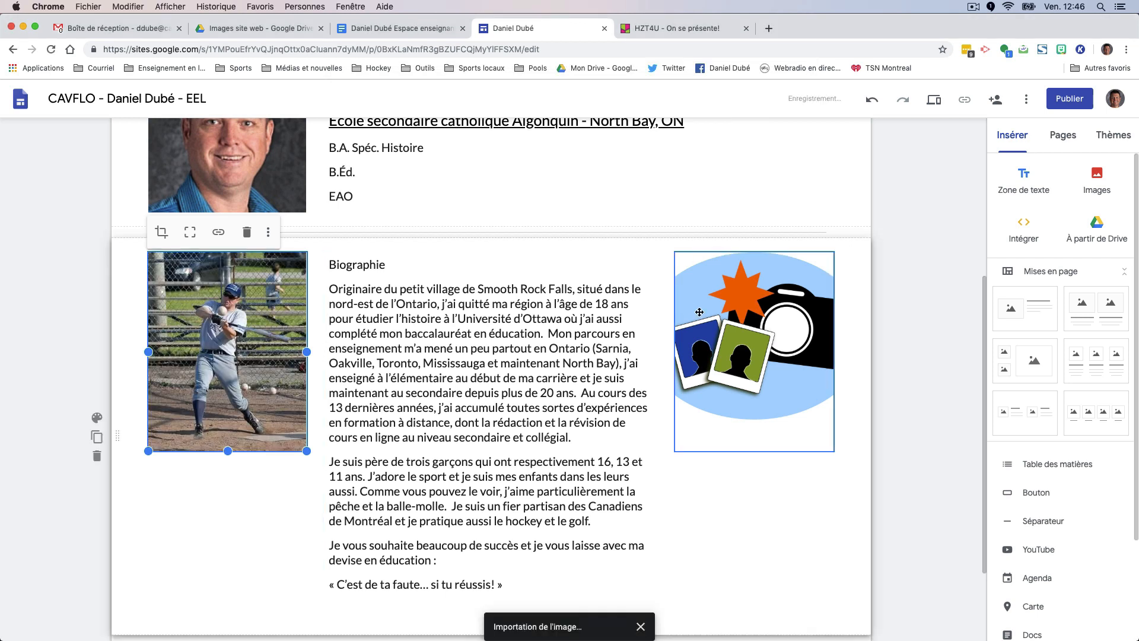
click(794, 234)
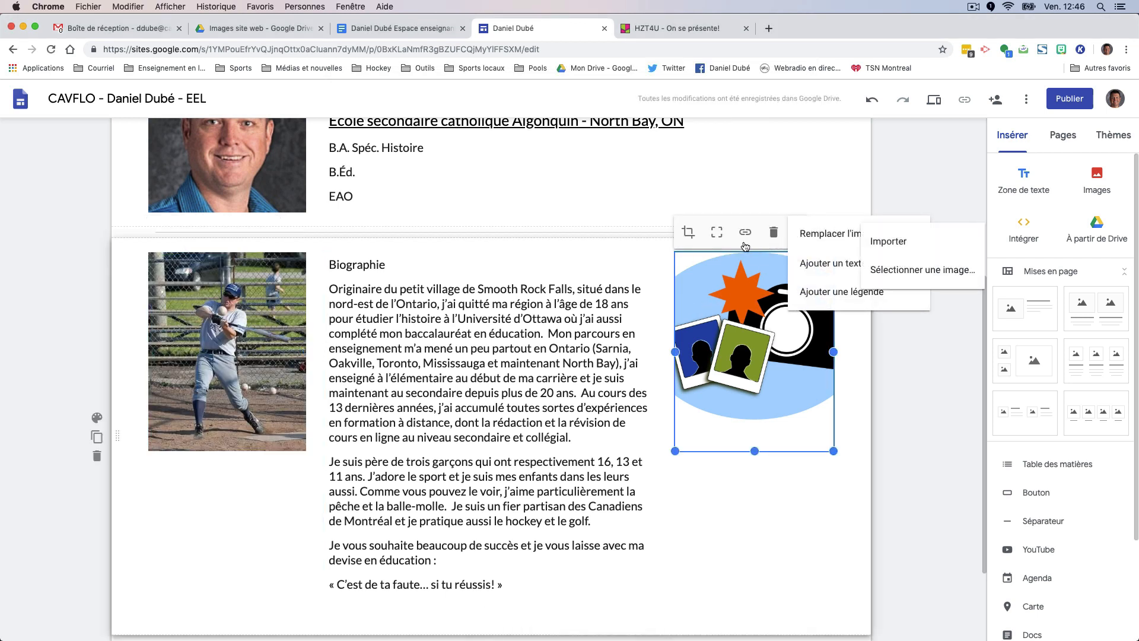
click(890, 241)
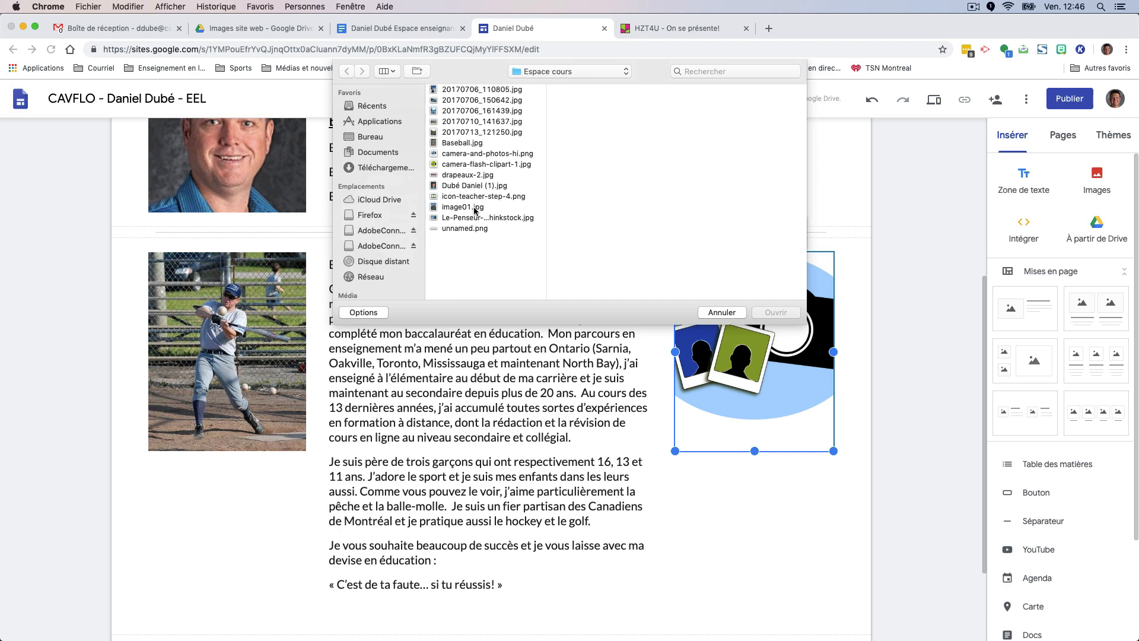
double_click(473, 209)
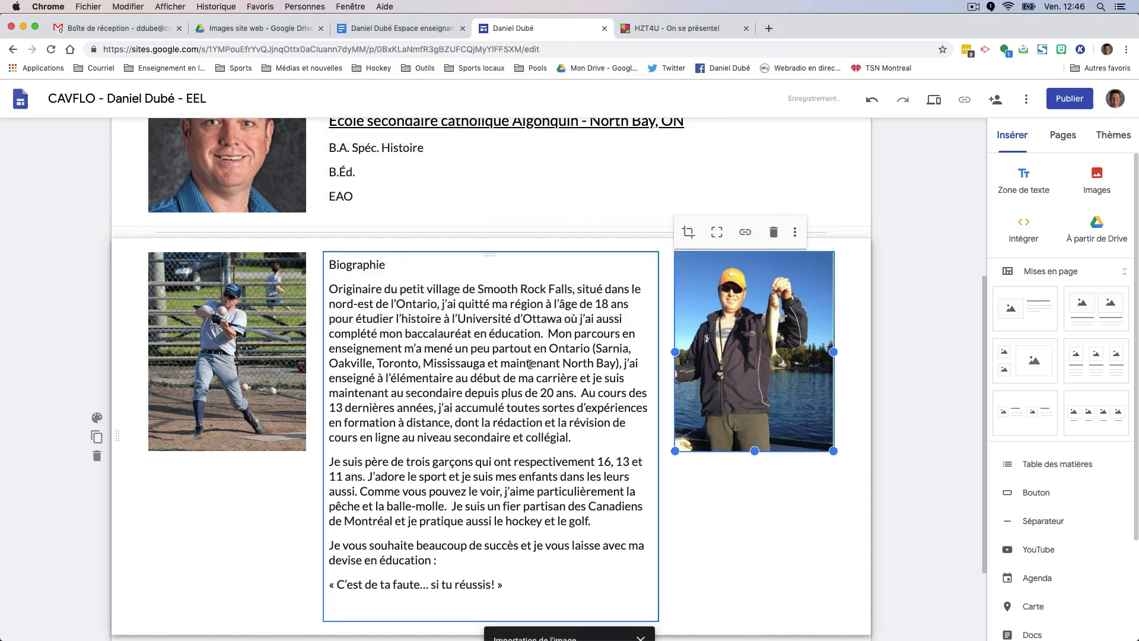
Review the Votre enseignant page's header, qualifications, biography and photos down to the empty area below
scroll(522, 362, down, 3)
scroll(528, 371, up, 8)
scroll(528, 374, up, 2)
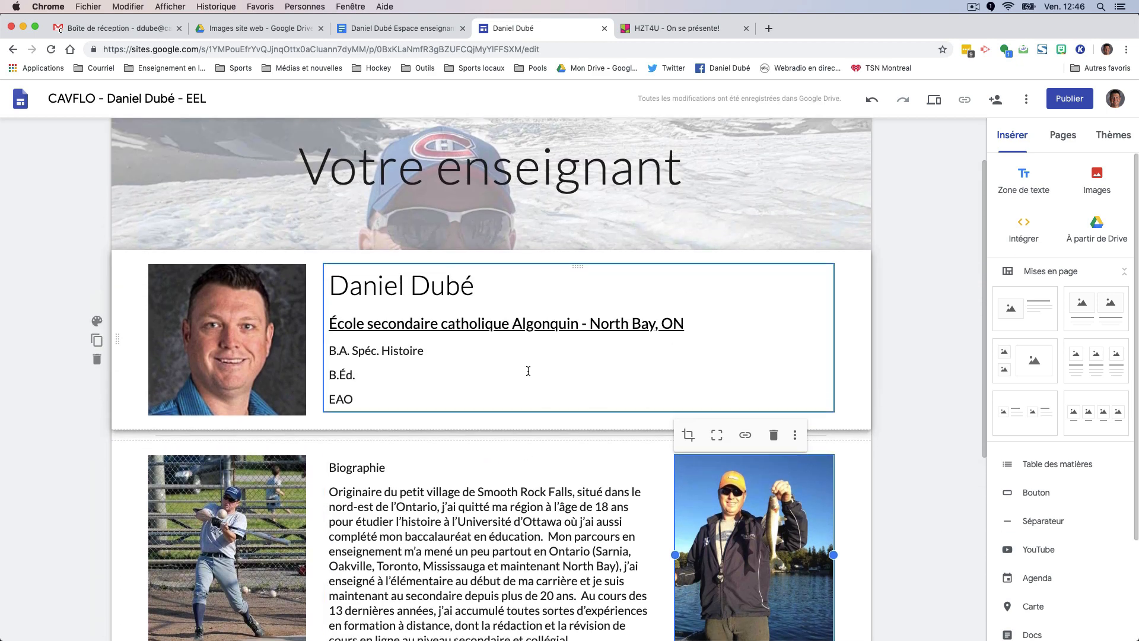
scroll(528, 372, down, 5)
scroll(603, 389, up, 5)
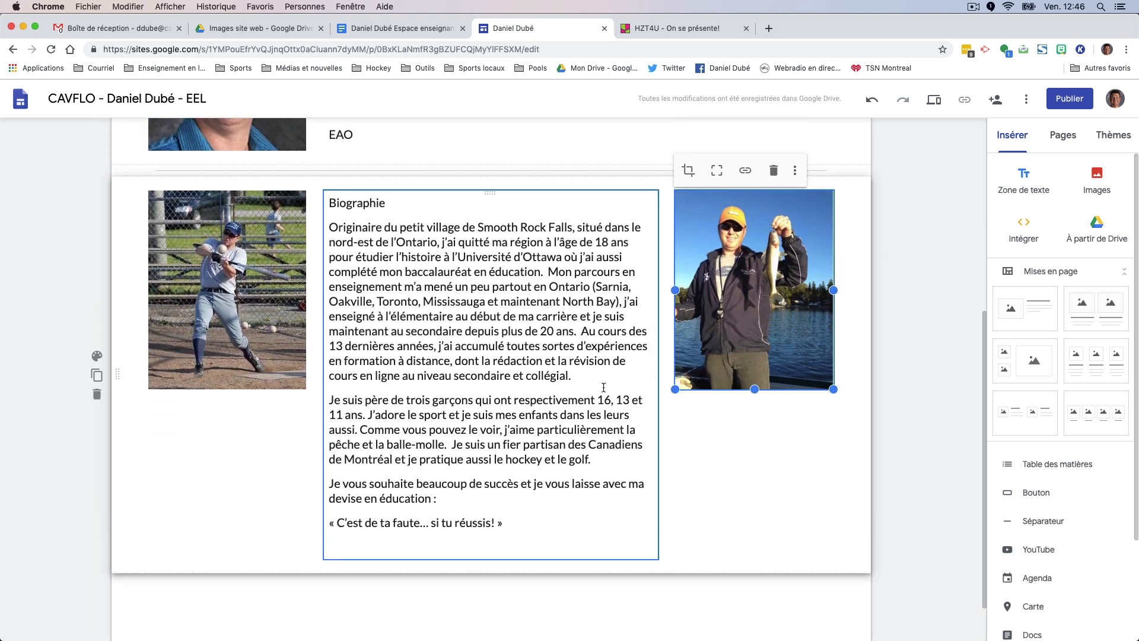
scroll(605, 391, down, 3)
scroll(603, 389, down, 3)
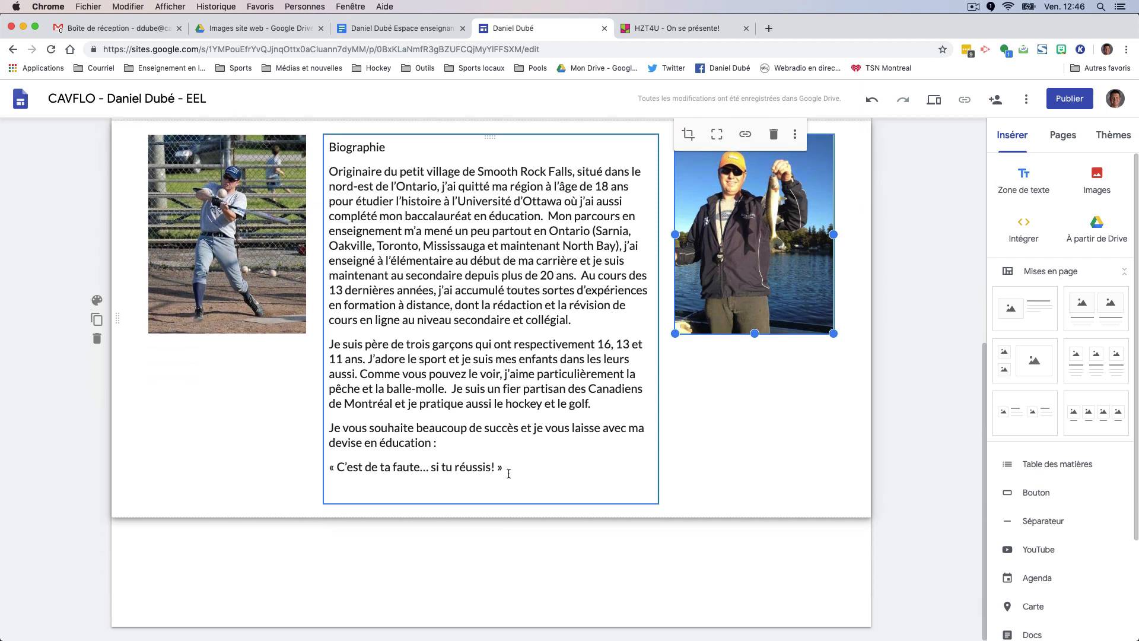
click(351, 545)
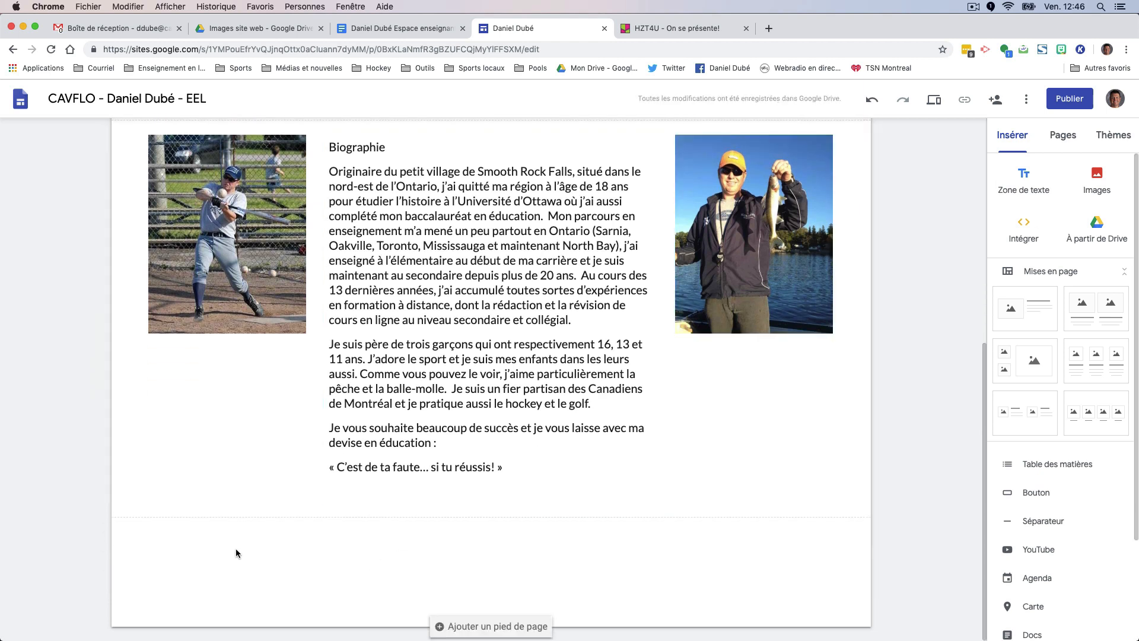
scroll(1085, 531, down, 1)
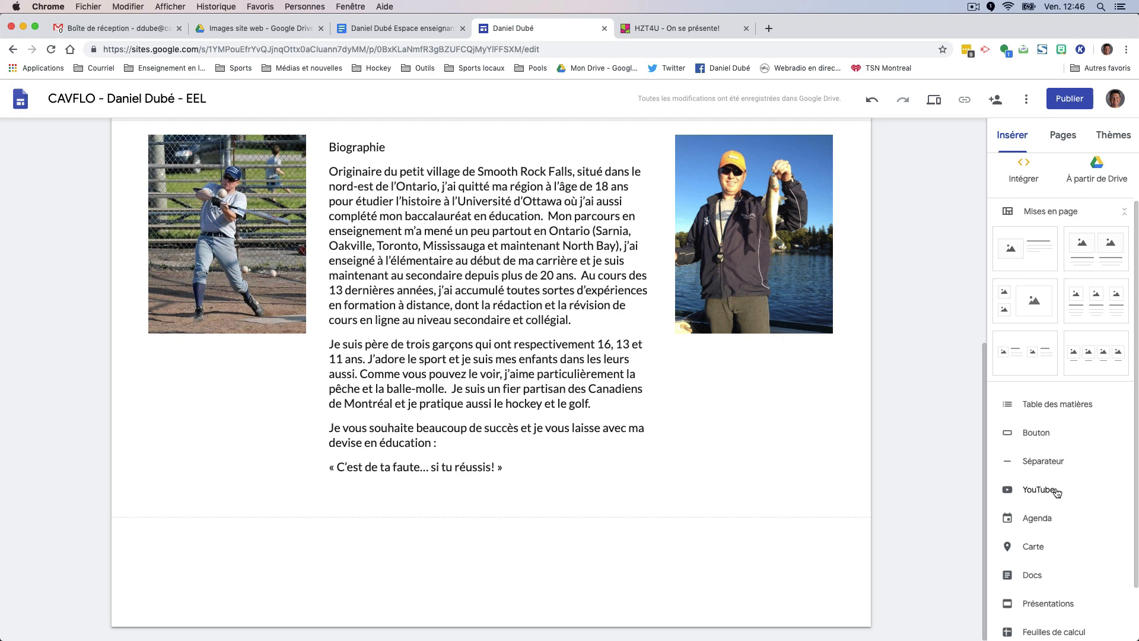
click(1052, 491)
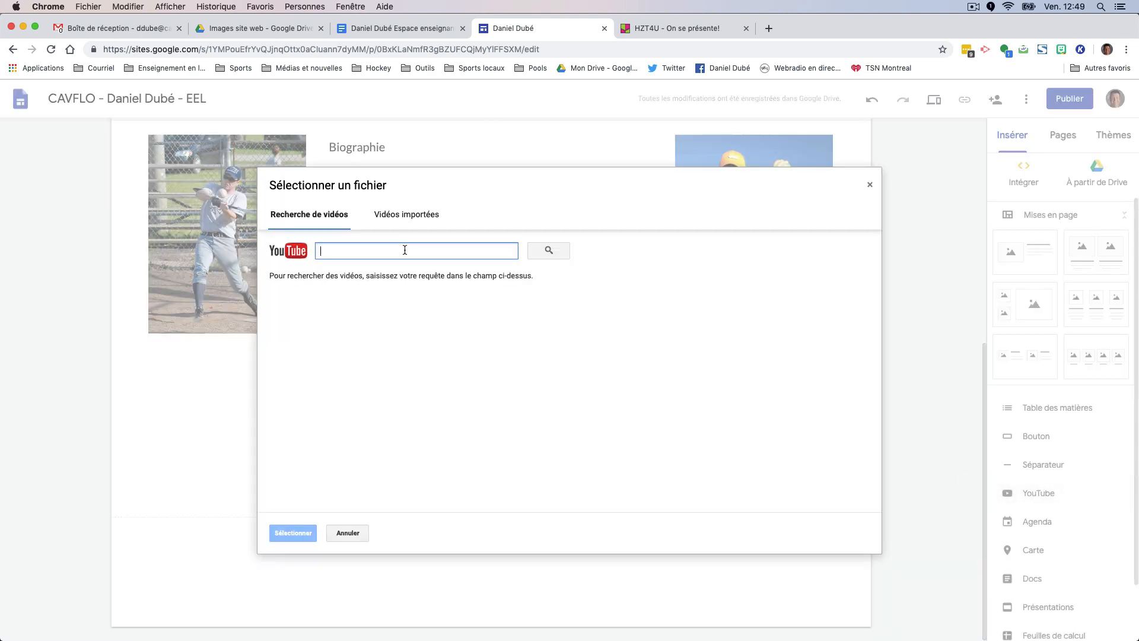
text(https://www.youtube.com/watch?v=-einKVb5ZsU&t=12s)
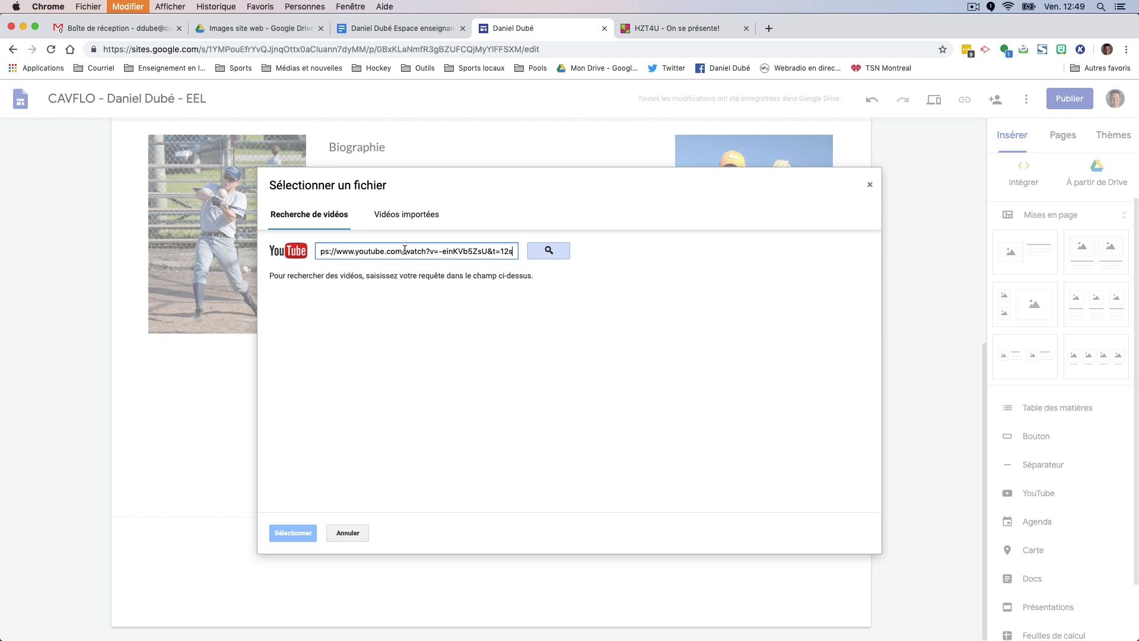
click(563, 252)
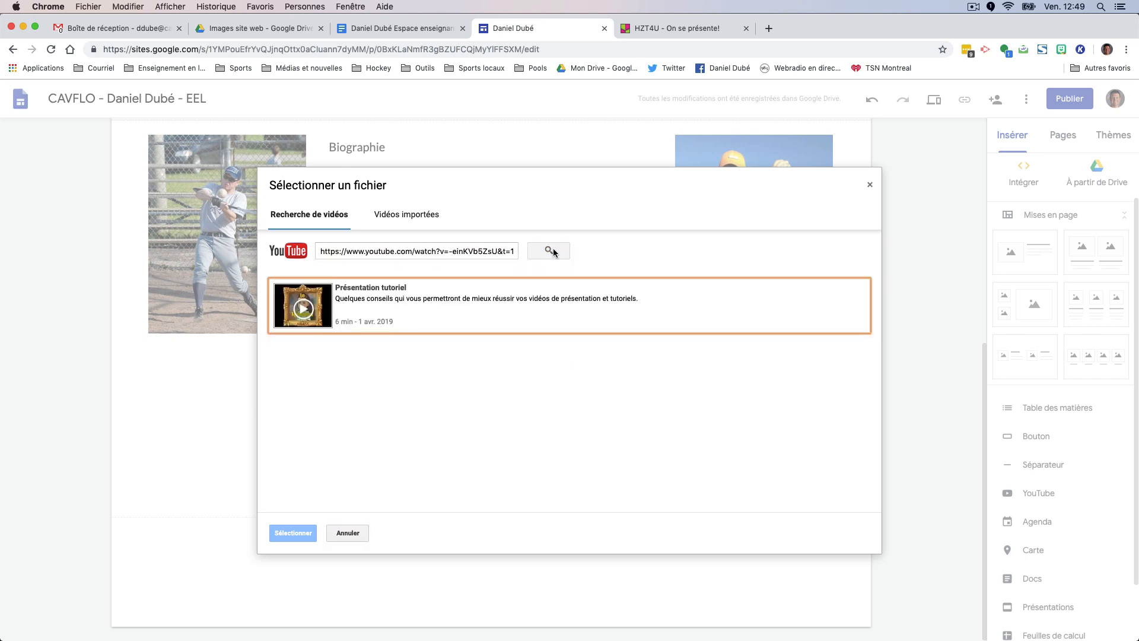
click(381, 297)
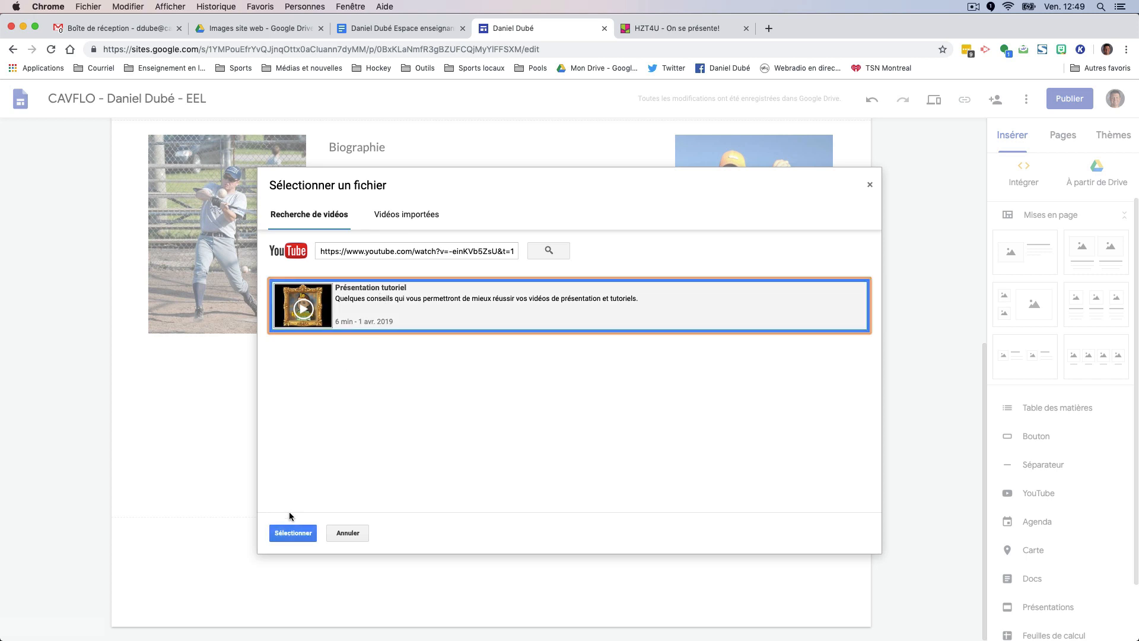
click(292, 533)
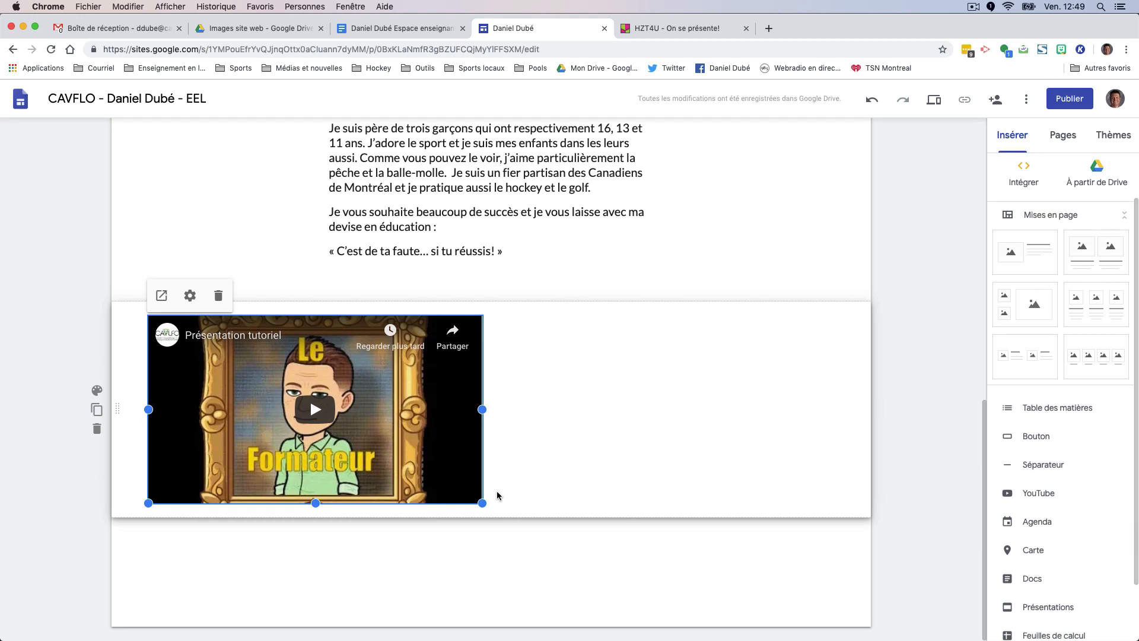
Enlarge the embedded video to the full content width and increase its height so the whole picture frame shows
drag(481, 503, 803, 402)
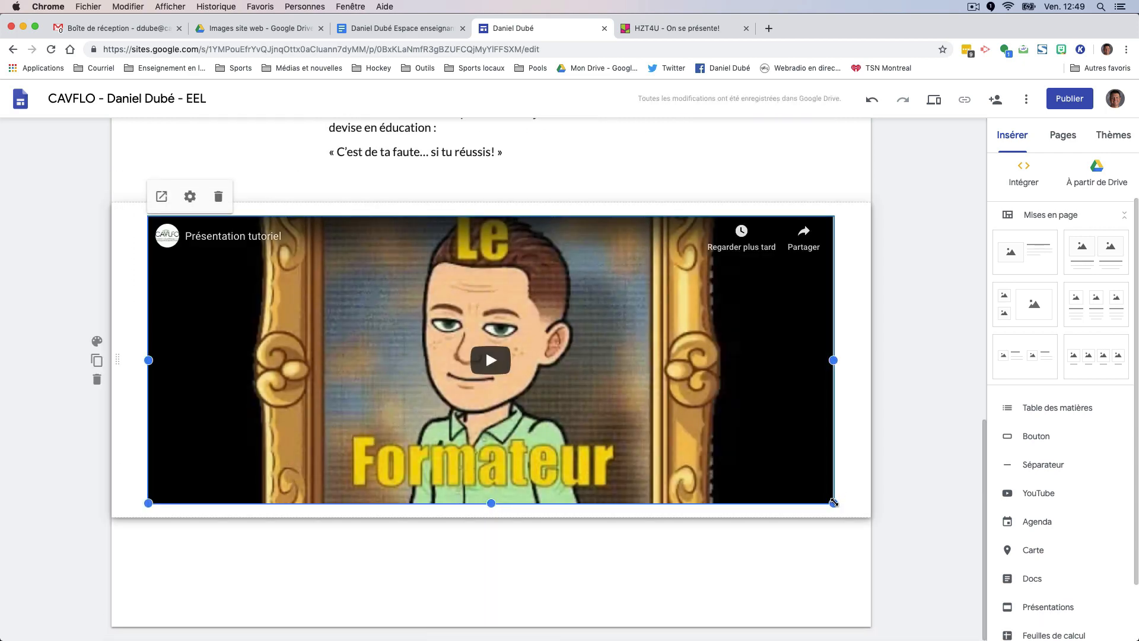
drag(836, 511, 837, 598)
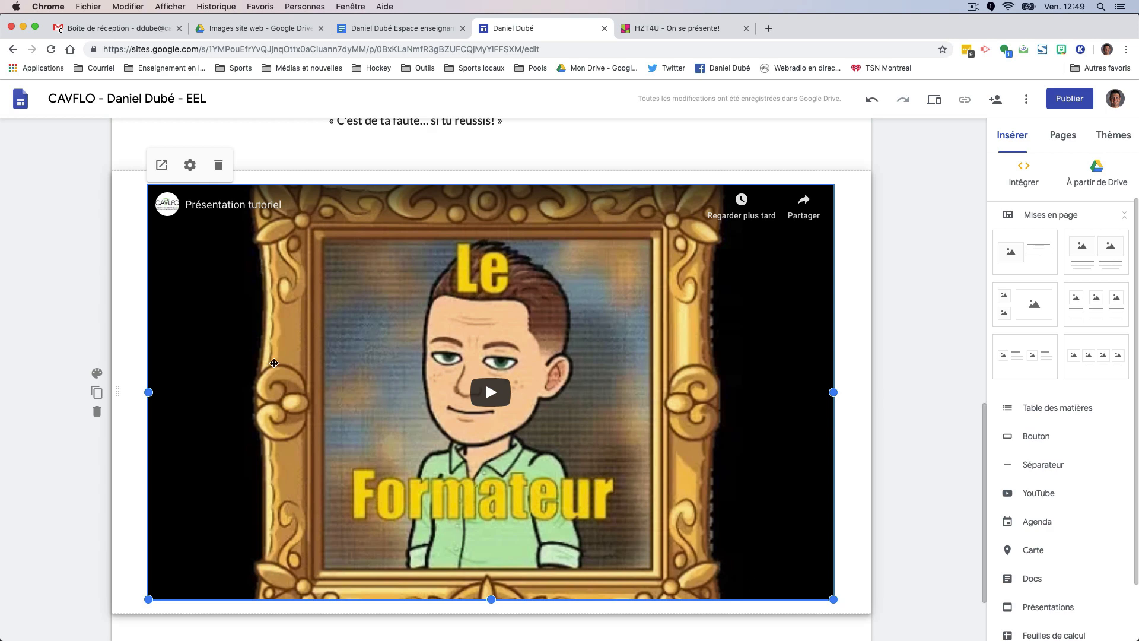
Look back over the finished teacher page, then open the Cours #1 page from the site's navigation for editing
scroll(238, 358, up, 10)
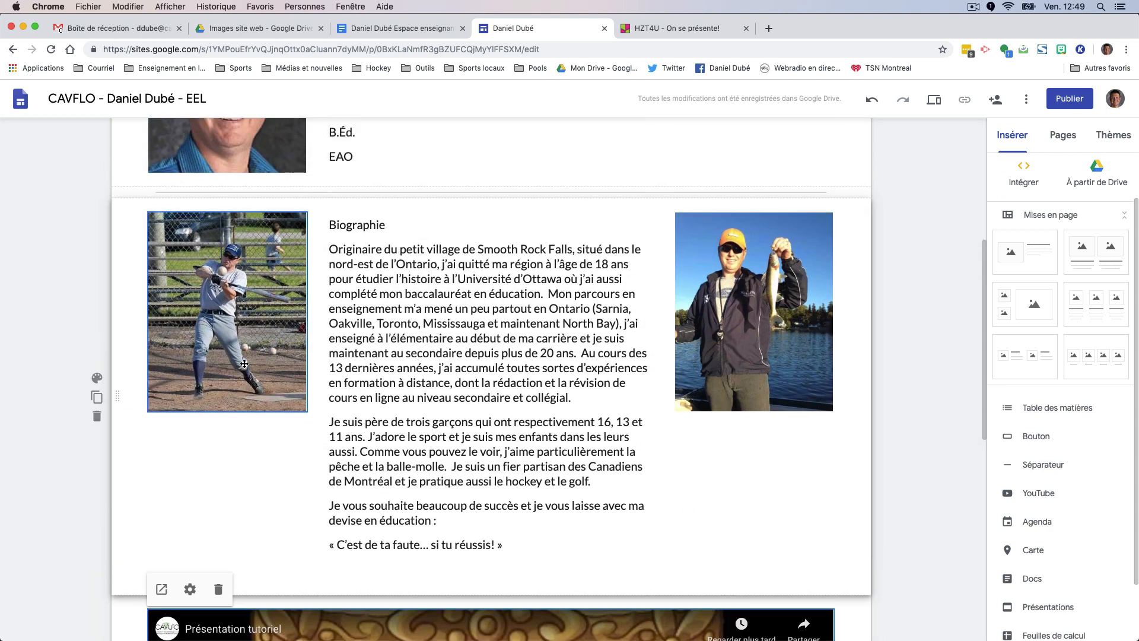
scroll(244, 364, up, 2)
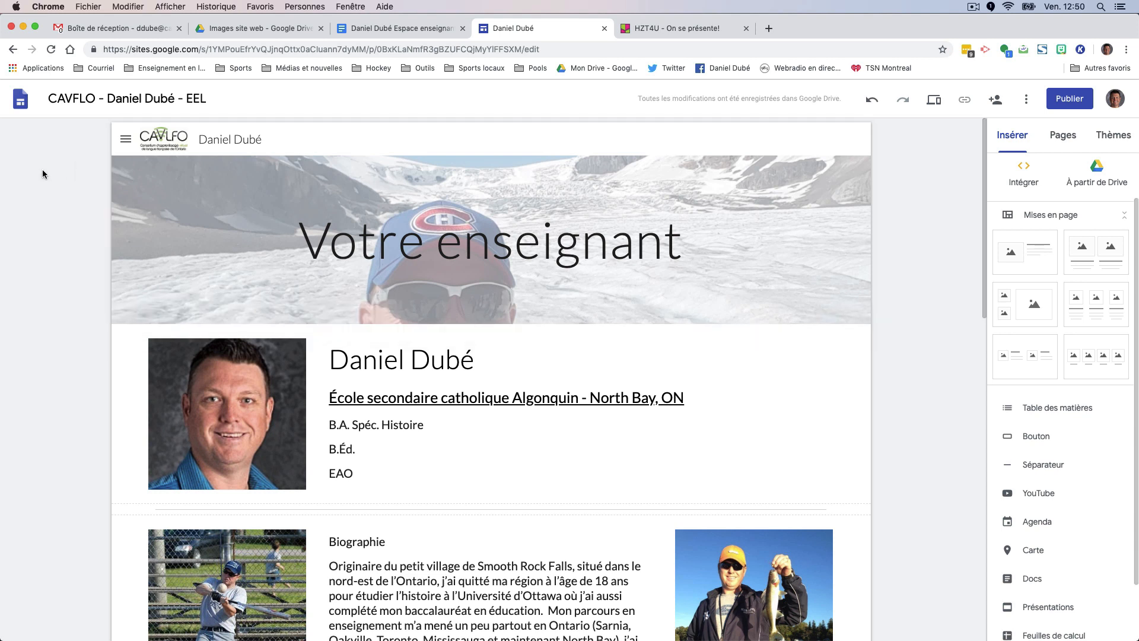
scroll(52, 188, down, 1)
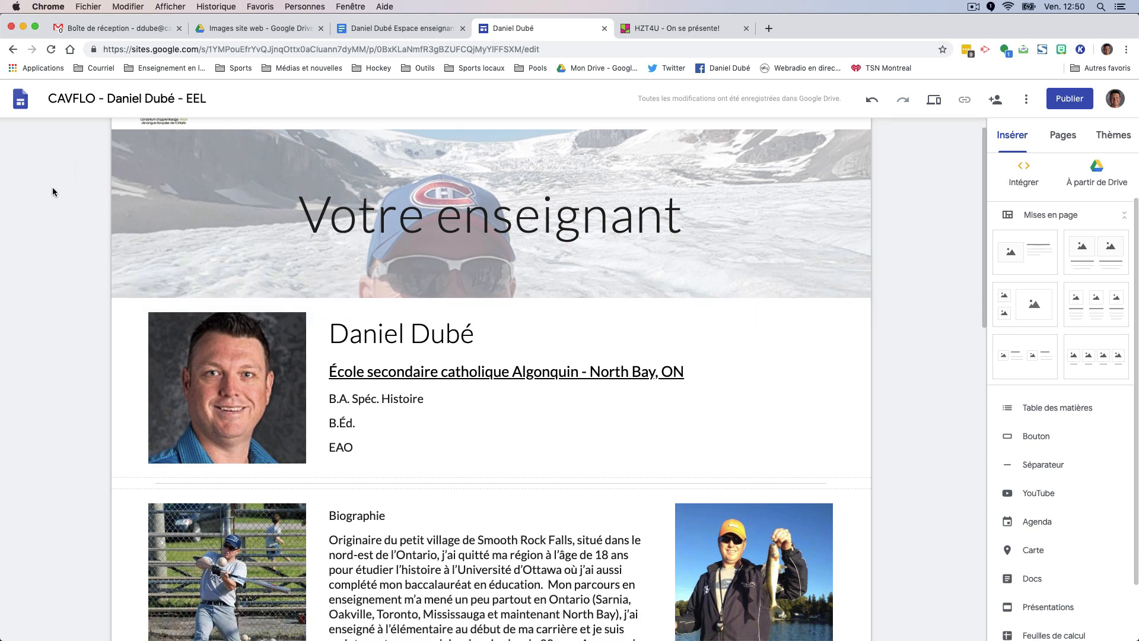
scroll(52, 187, up, 1)
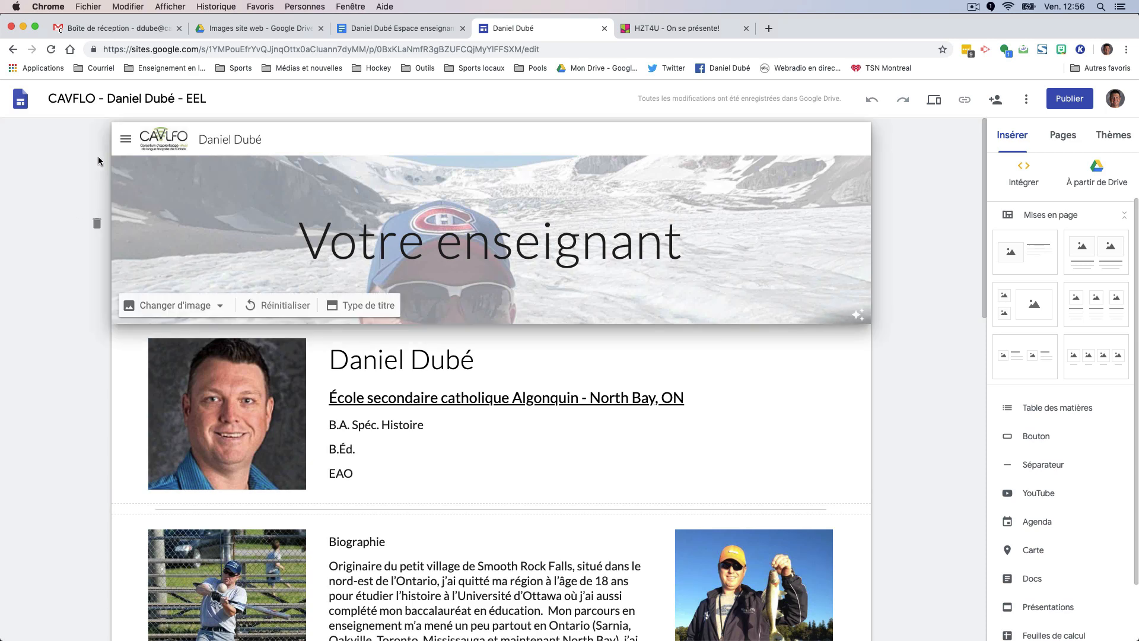
click(127, 140)
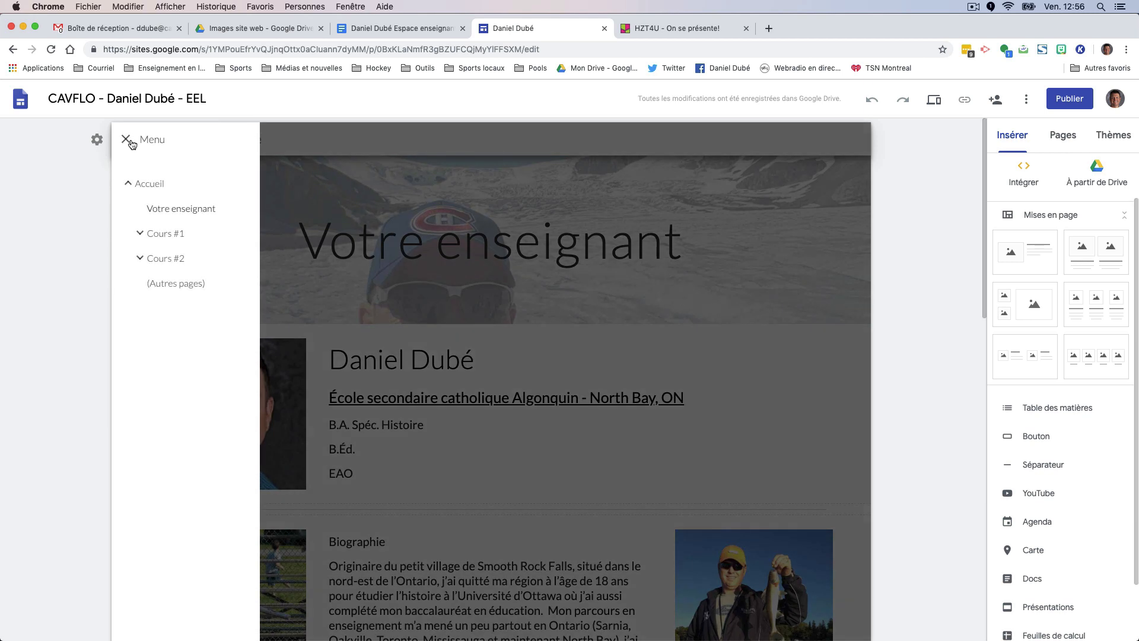
click(161, 233)
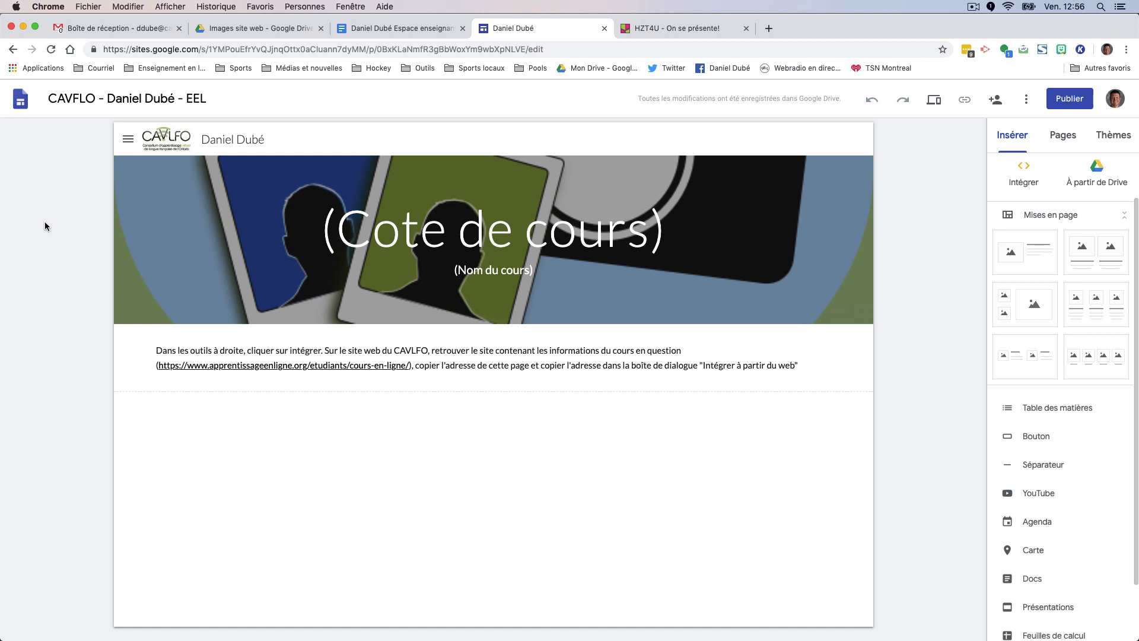
click(126, 140)
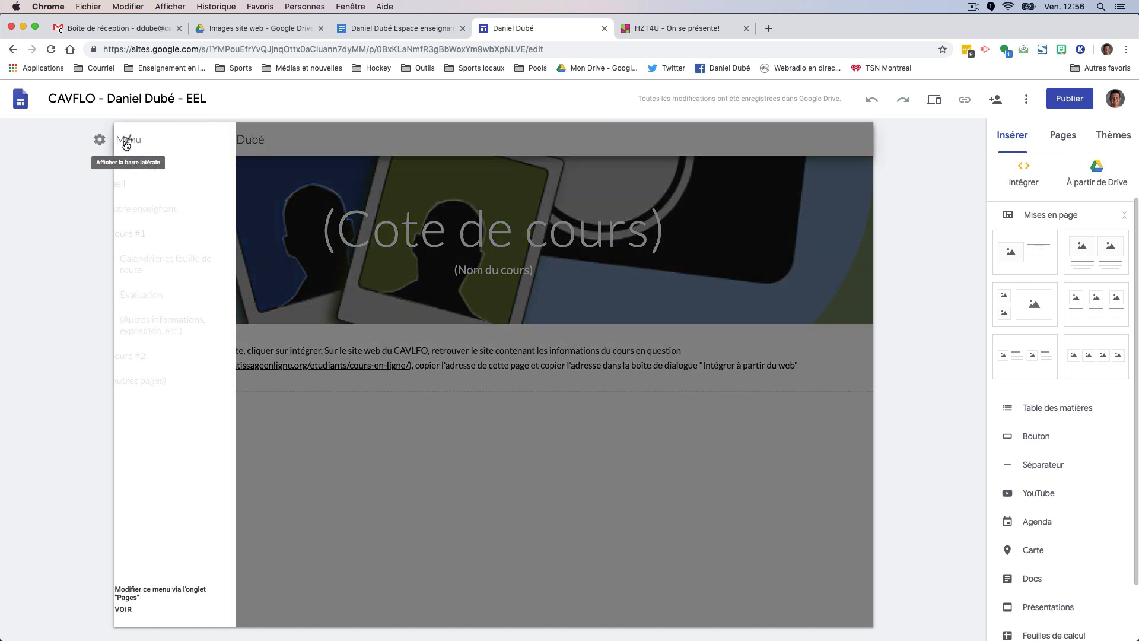
click(127, 141)
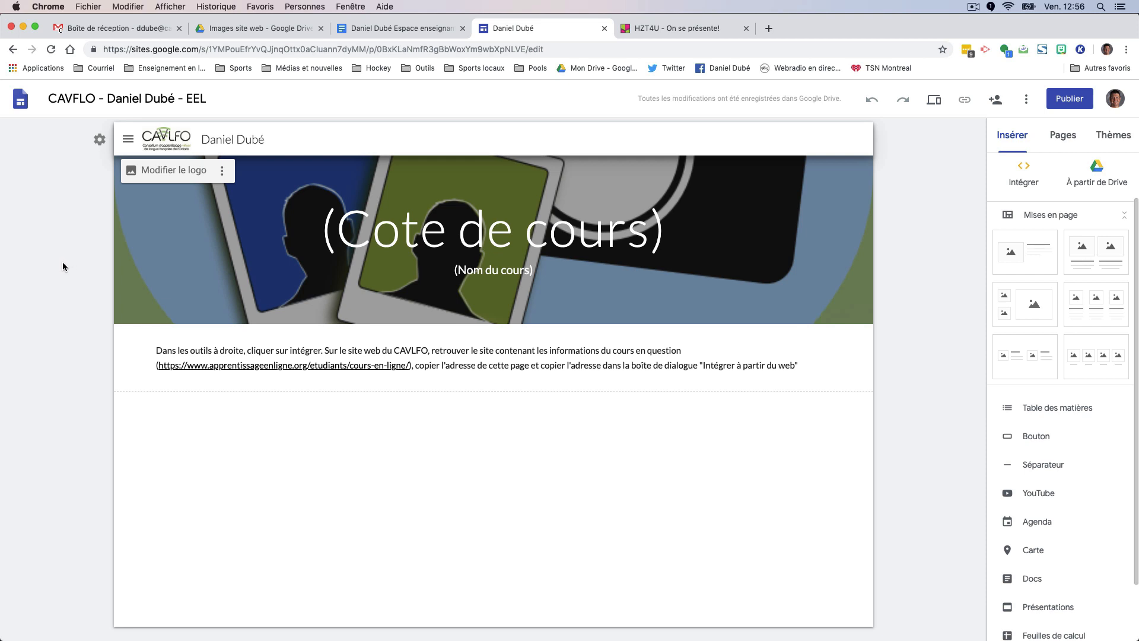
Replace the course page's banner image with the uploaded file Le-Penseur-de-Rodin-630x405-C-Thinkstock.jpg from the Espace cours folder
click(174, 250)
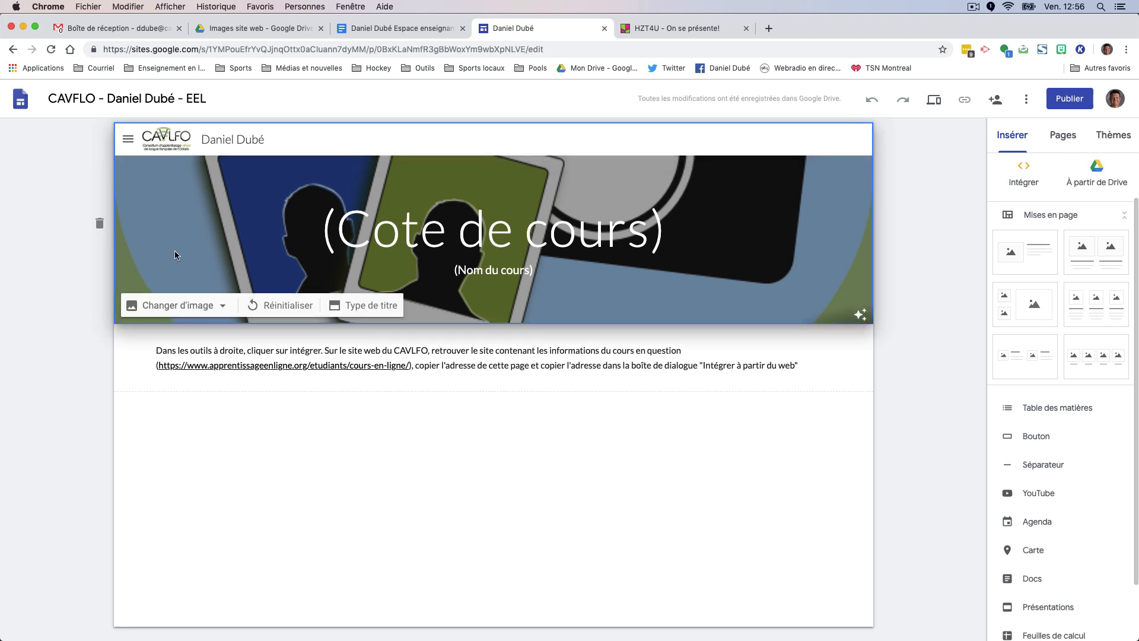
click(197, 306)
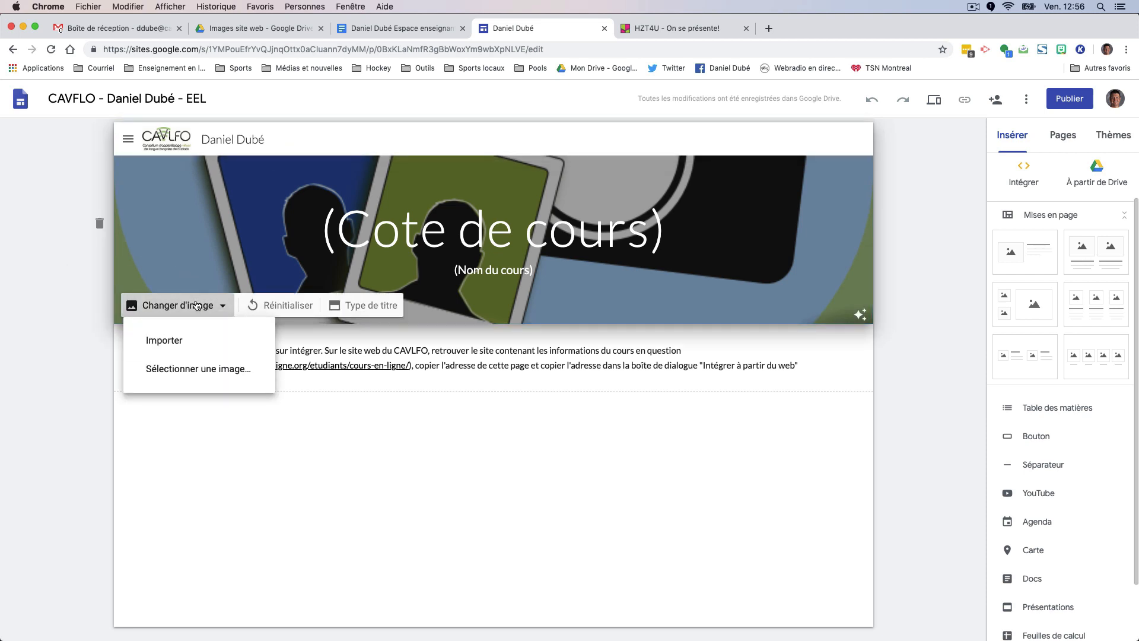
click(178, 338)
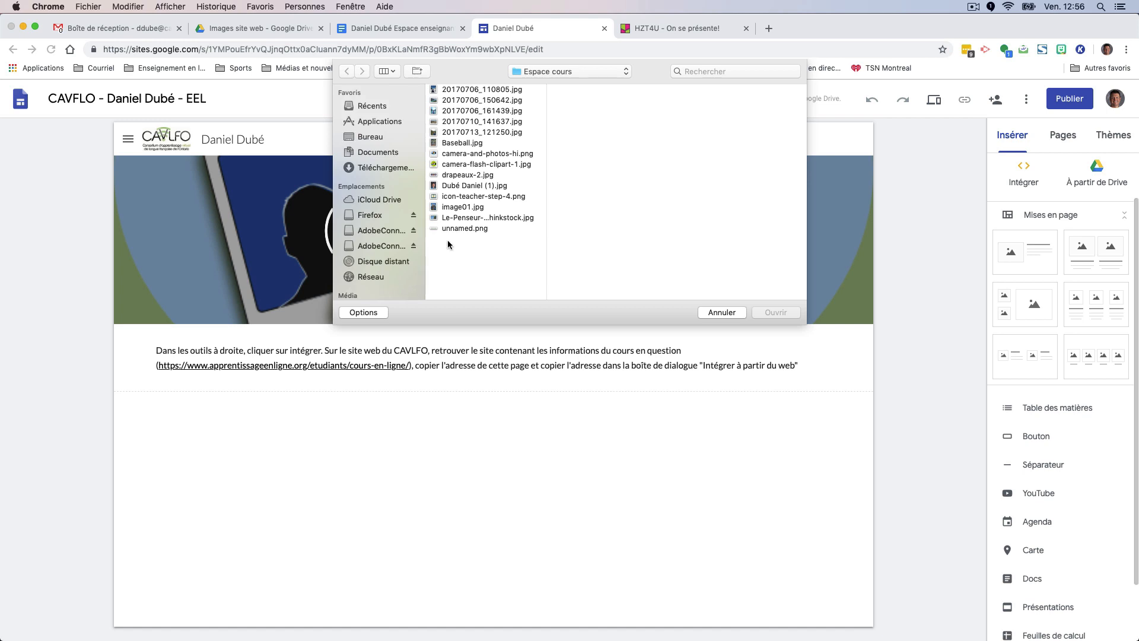
click(501, 218)
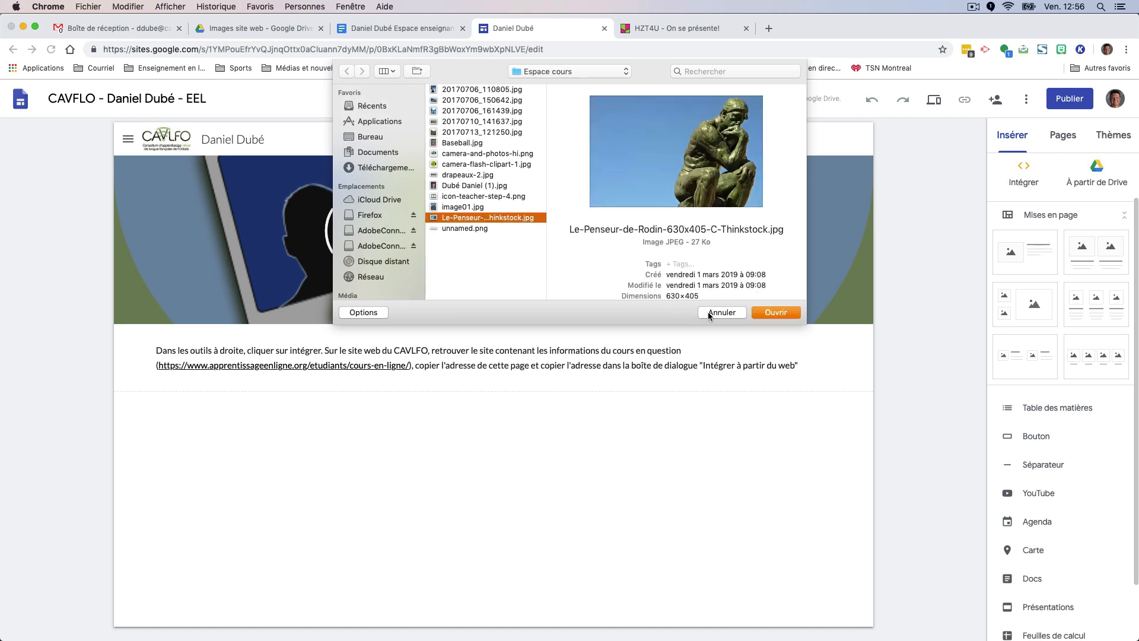
click(765, 313)
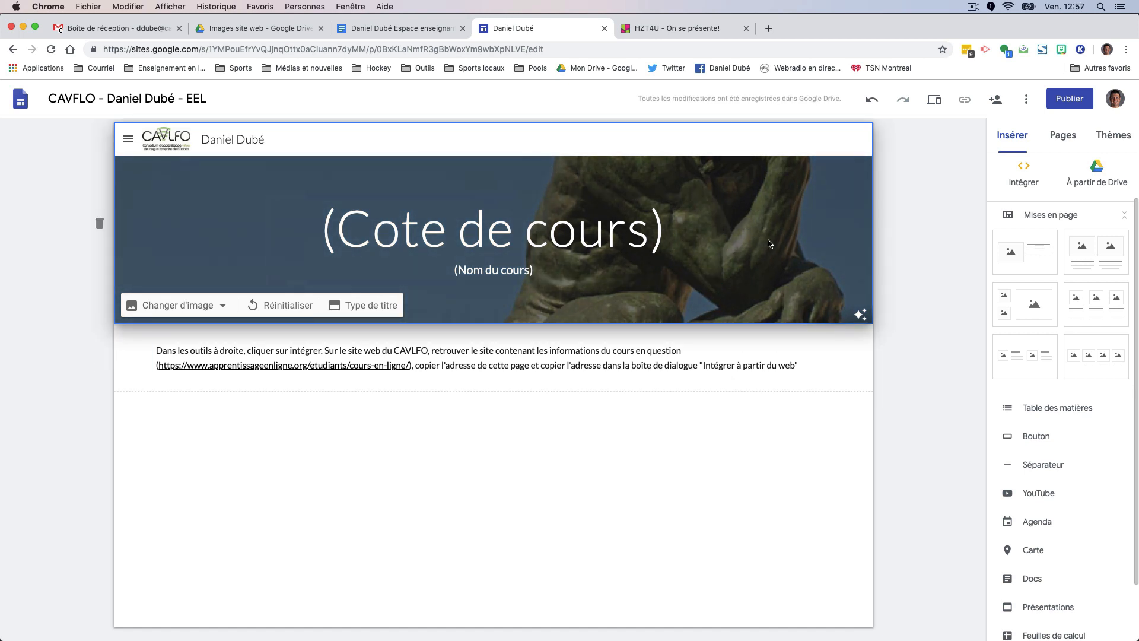
Replace the banner's "(Cote de cours)" placeholder title with HZT4U
click(317, 232)
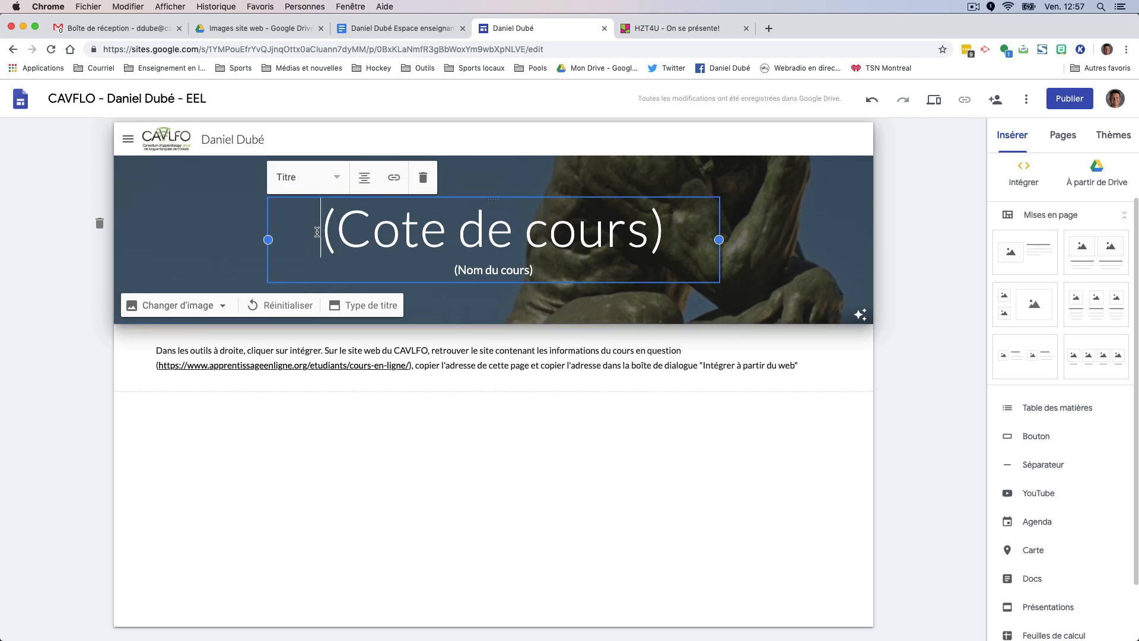
key(Delete)
key(Delete)
key(Delete)
key(Delete)
key(Delete)
key(Delete)
key(Delete)
key(Delete)
key(Delete)
key(Delete)
key(Delete)
key(Delete)
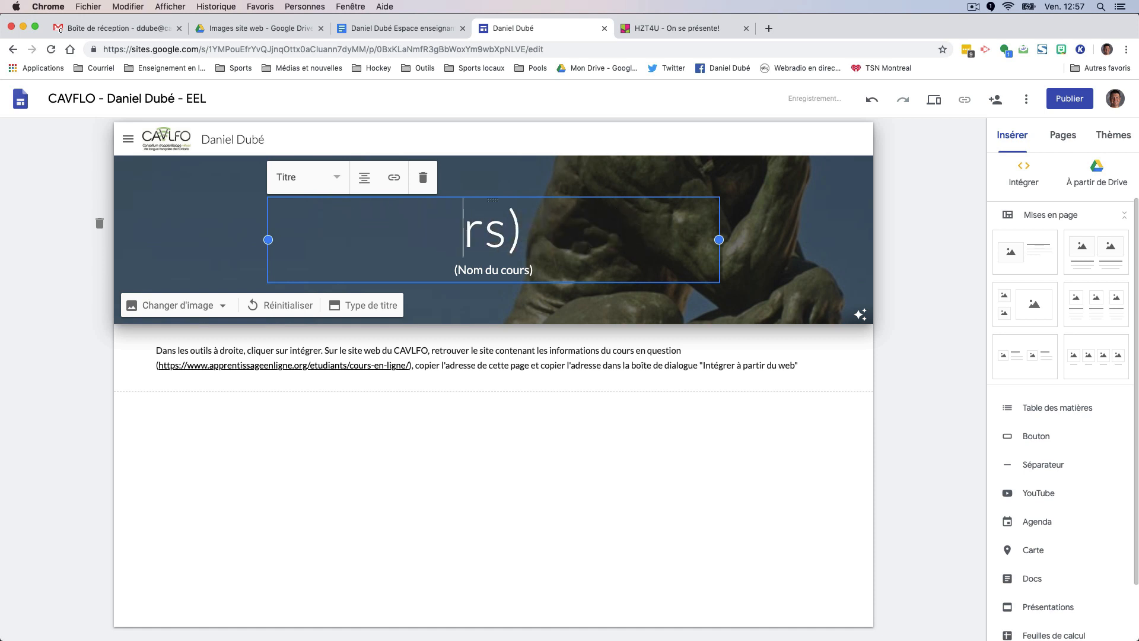
key(Delete)
key(Delete)
key(Delete)
text(HZ)
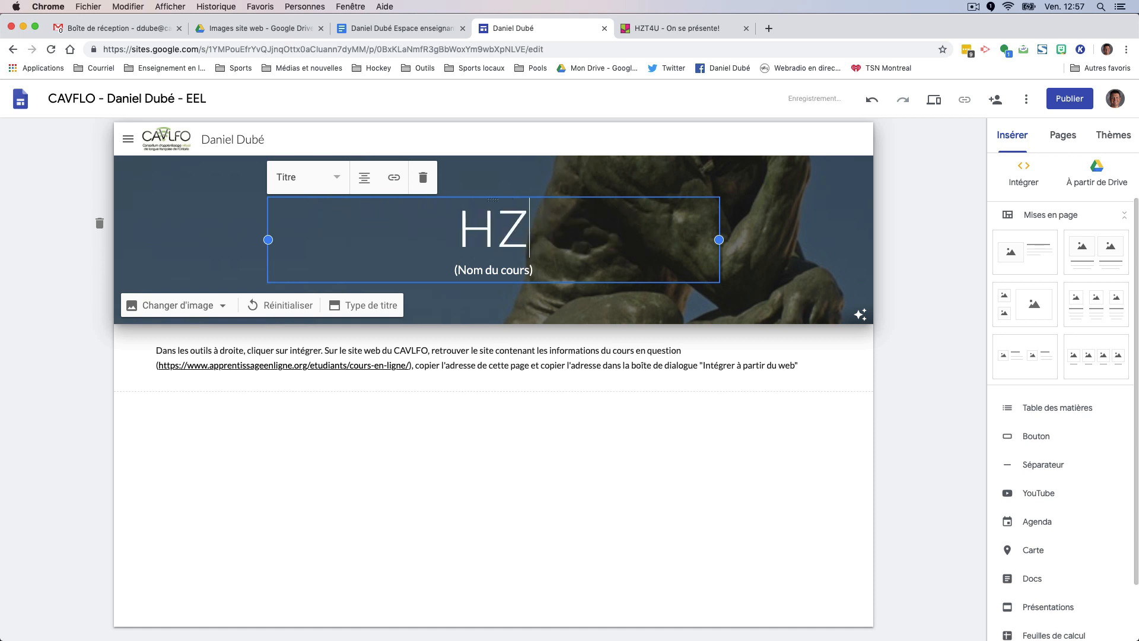
text(T4U)
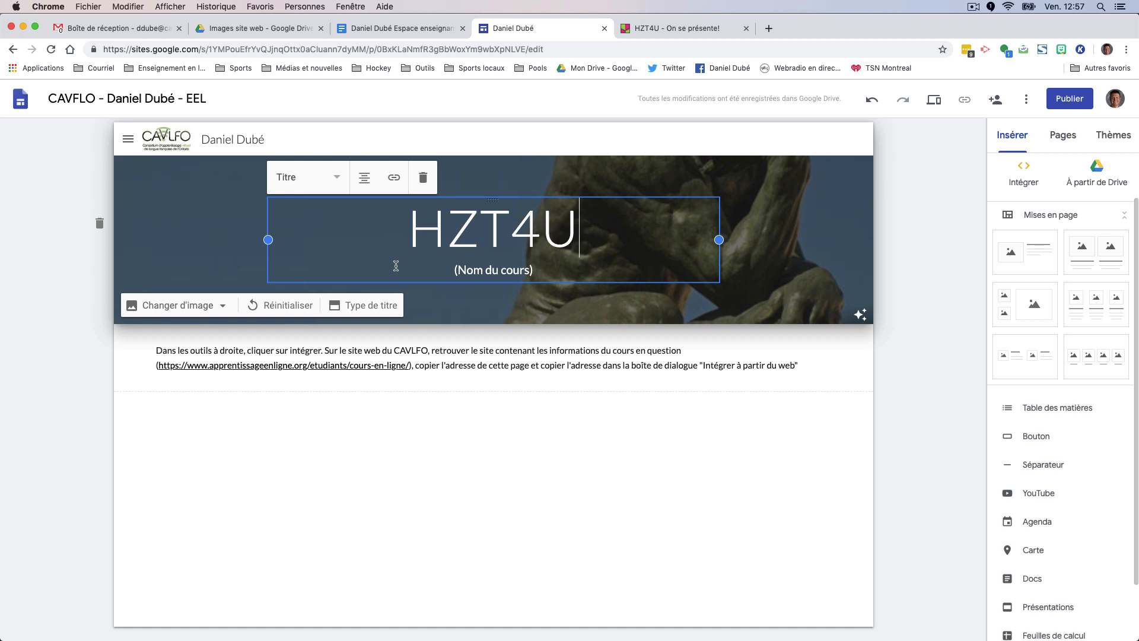
Replace the banner's "(Nom du cours)" subtitle with "Philosophie, approches et problématiques"
click(480, 272)
drag(533, 272, 455, 271)
text(Ph)
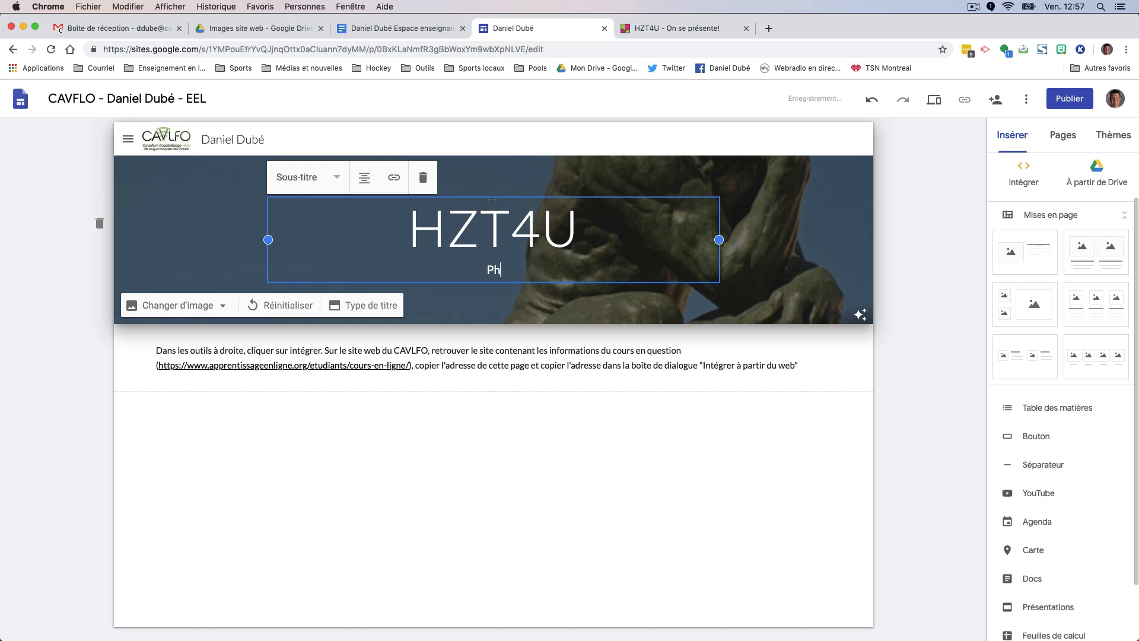
text(ilosophie, approch)
text(es)
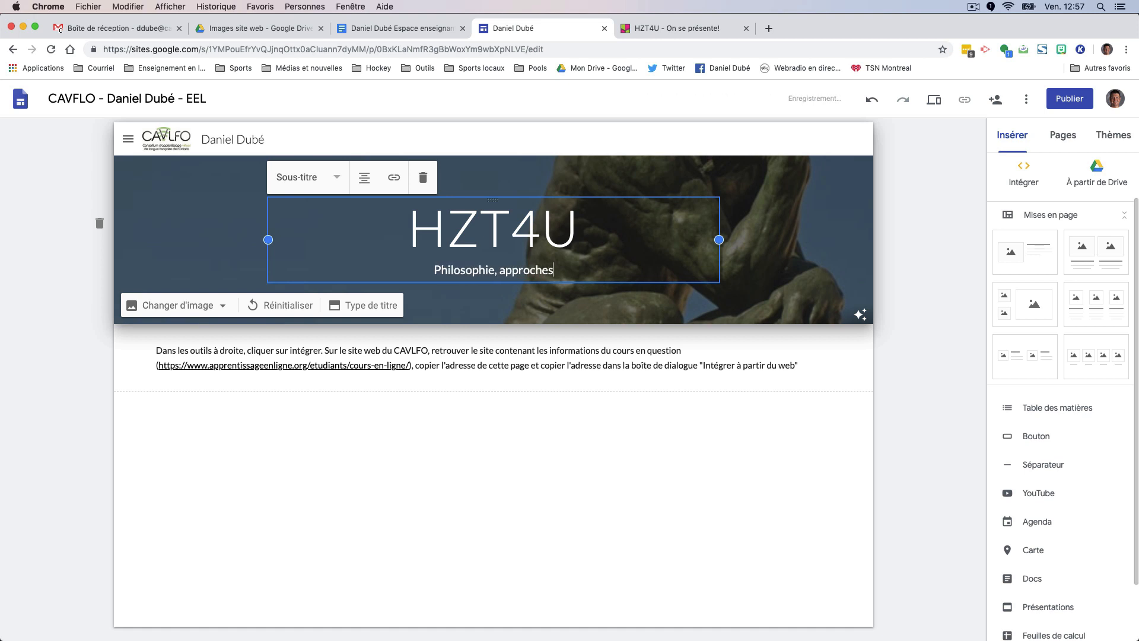
text( et problématiques)
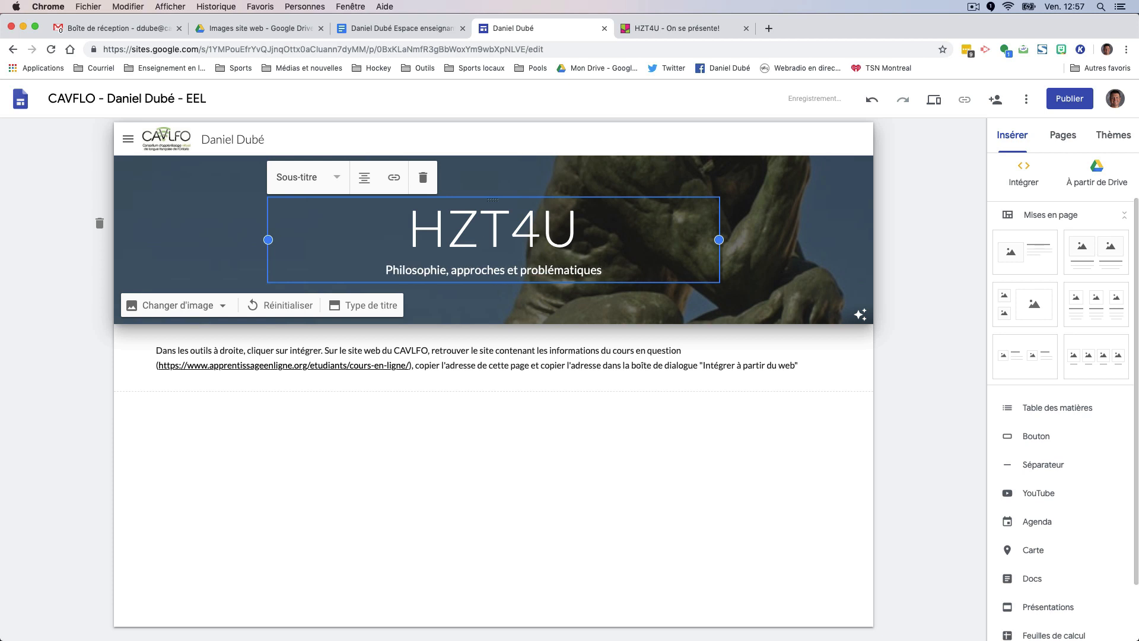
click(77, 261)
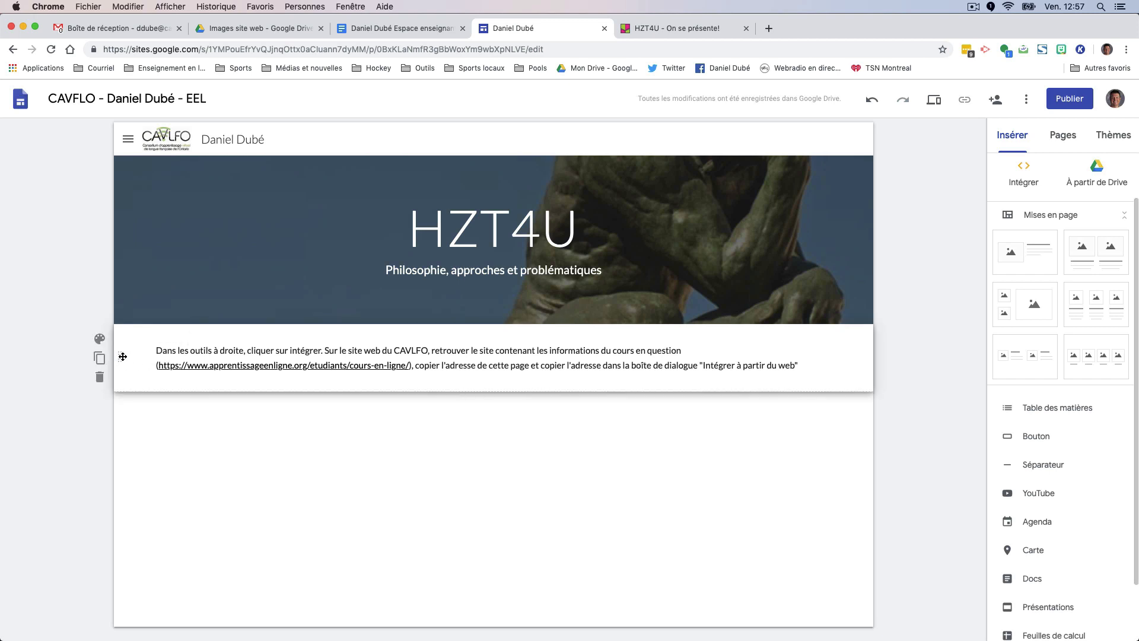
Open the CAVLFO online course list through the link in the instruction text, continuing past the redirection notice
click(282, 367)
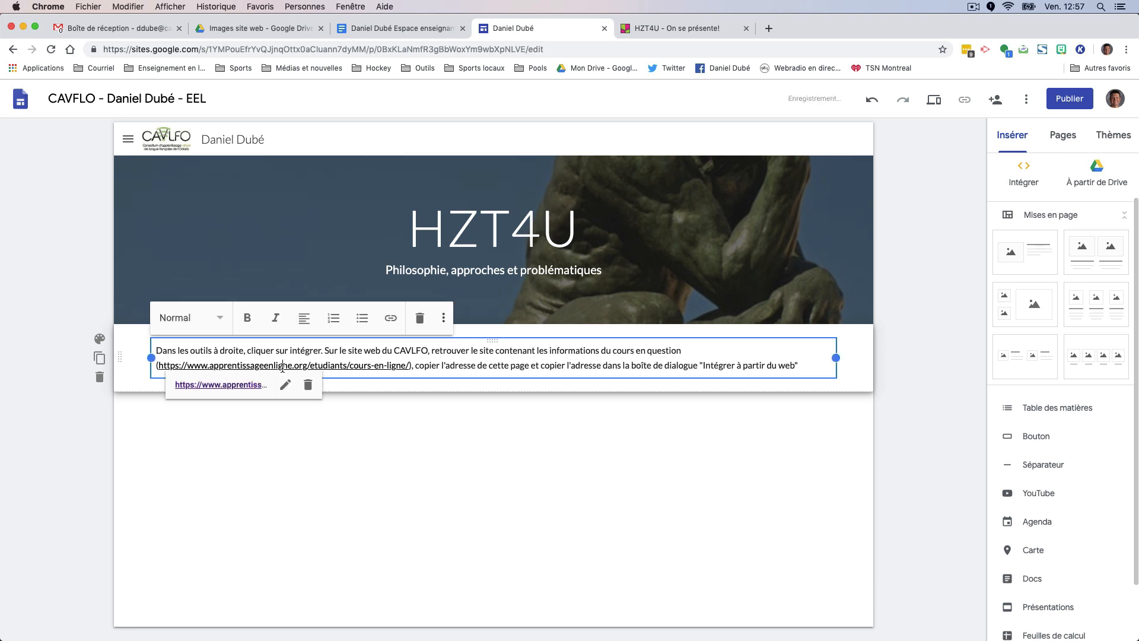
click(250, 385)
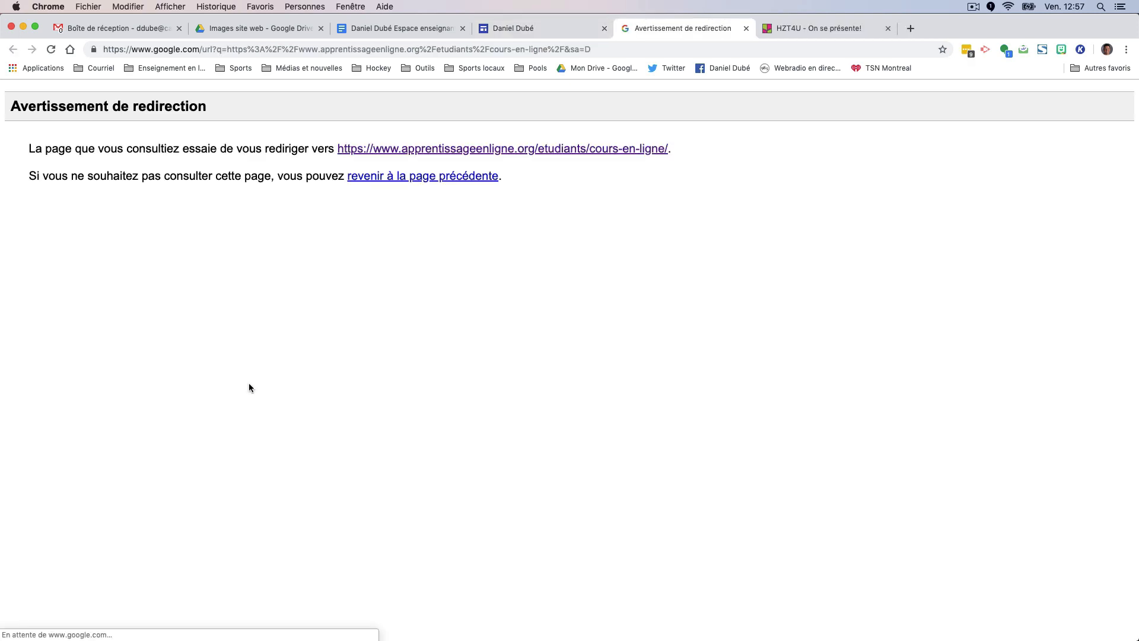
click(530, 149)
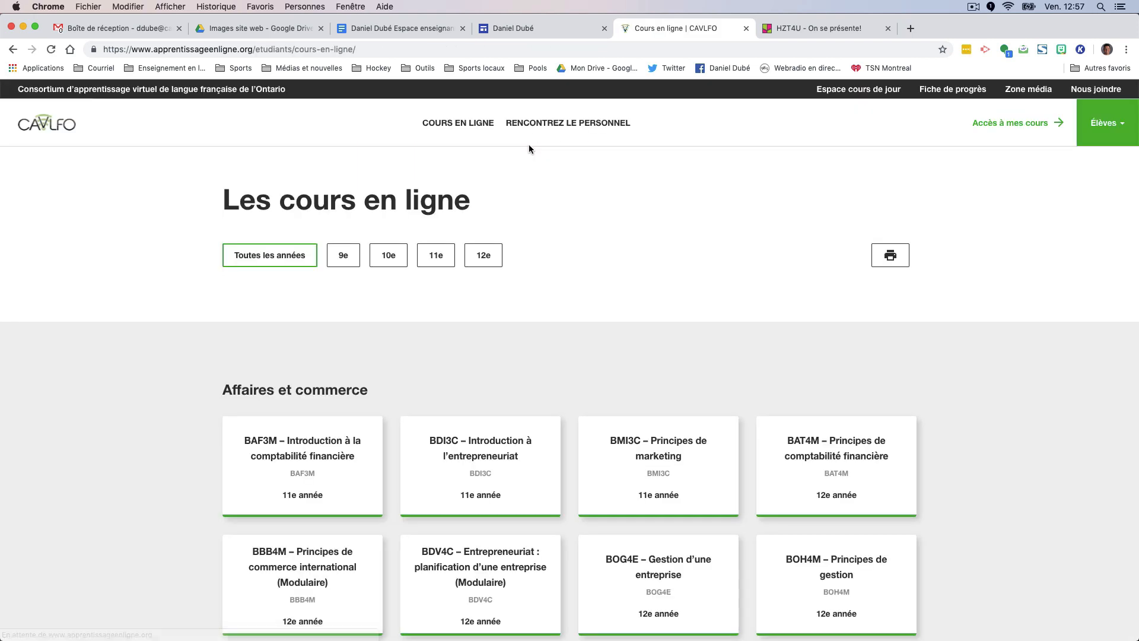
Find HZT4U – Philosophie under Sciences humaines et sociales, open its course page and copy the page's web address
scroll(583, 195, down, 1)
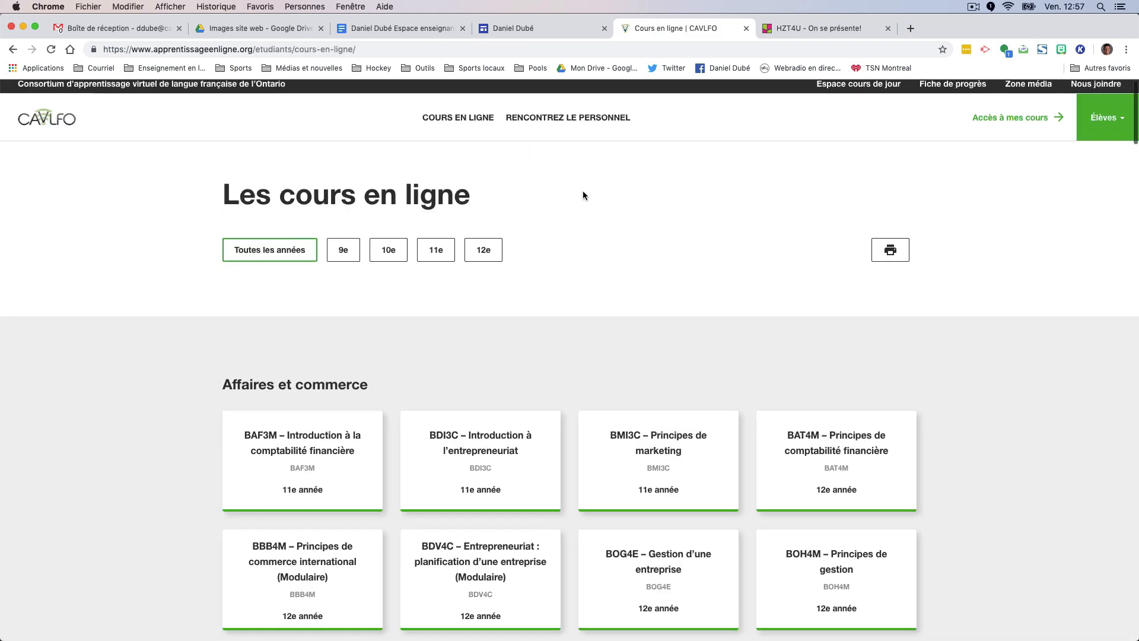
scroll(583, 195, down, 10)
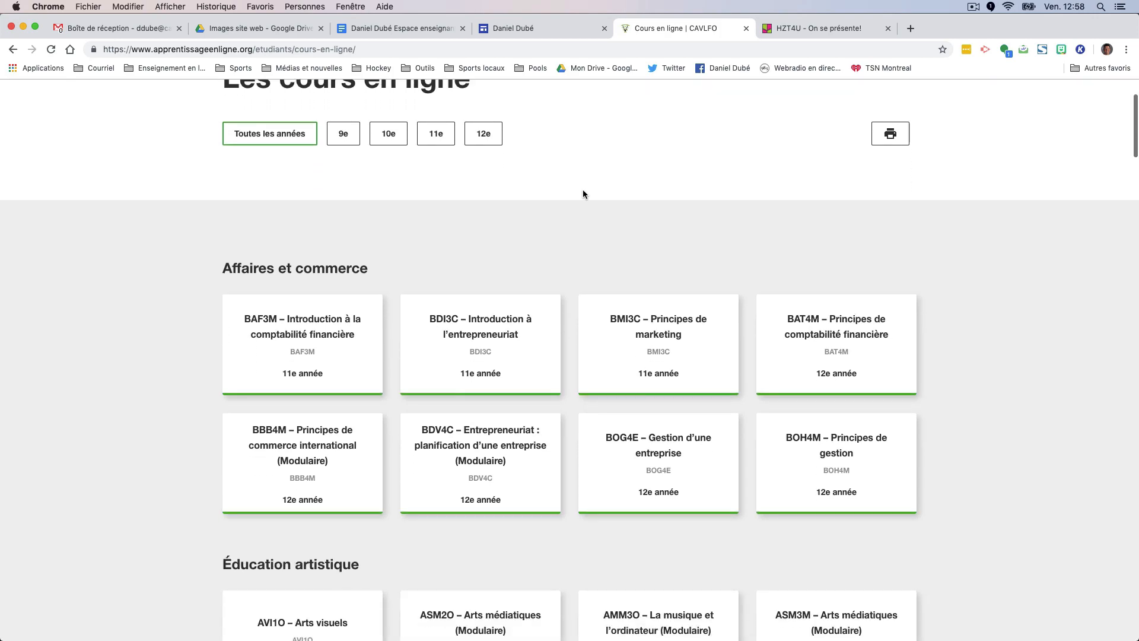
scroll(584, 194, down, 20)
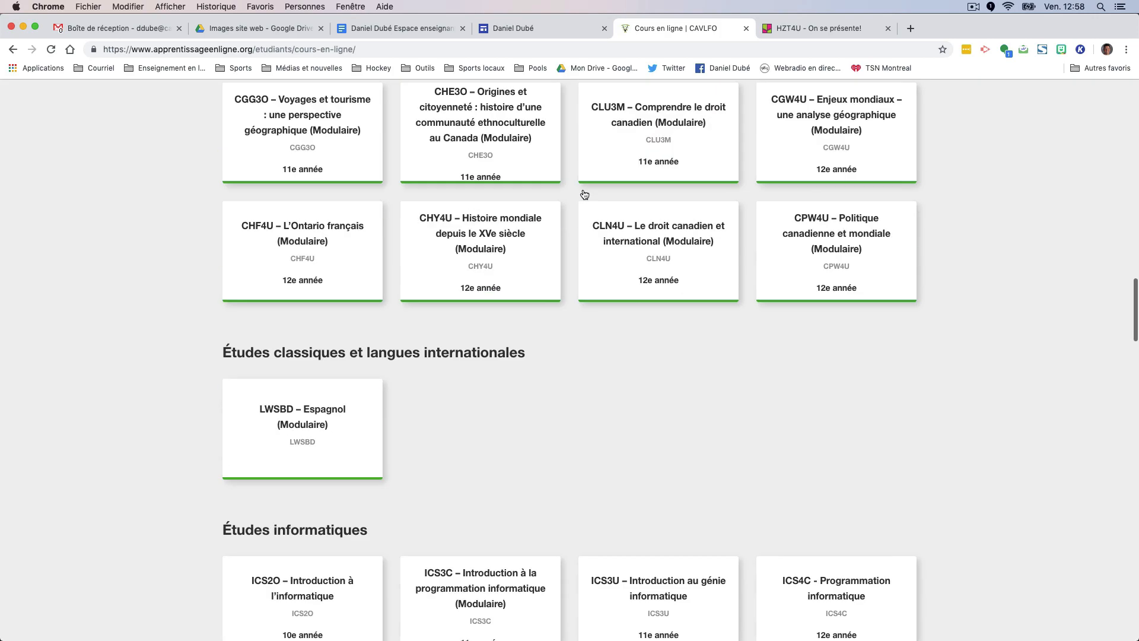
scroll(580, 189, up, 4)
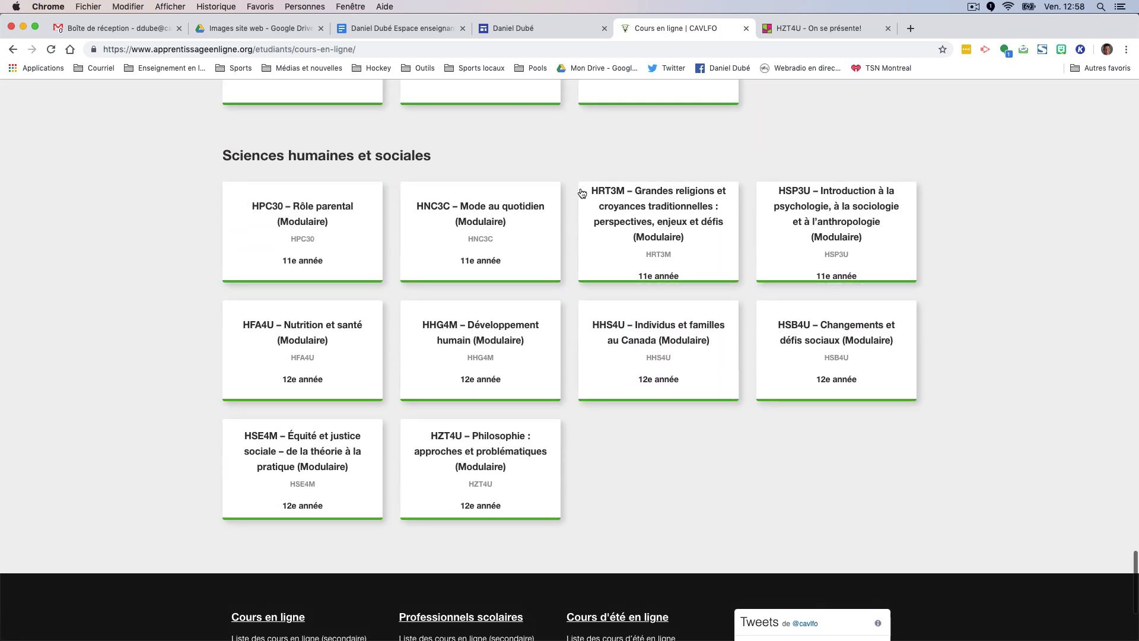
mouse_move(489, 457)
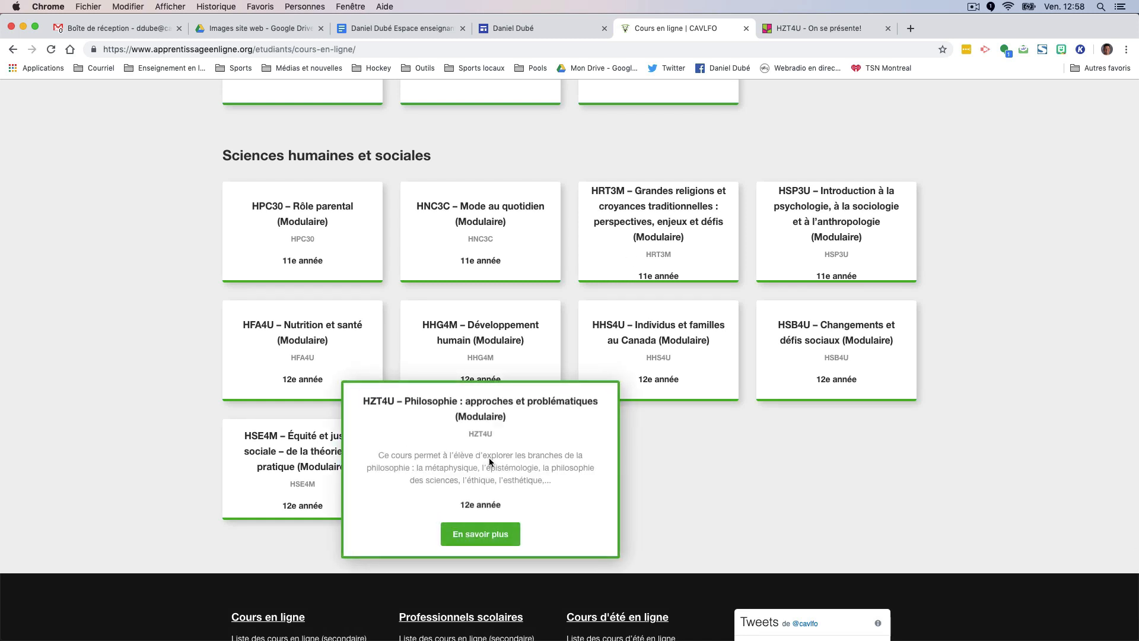
click(496, 534)
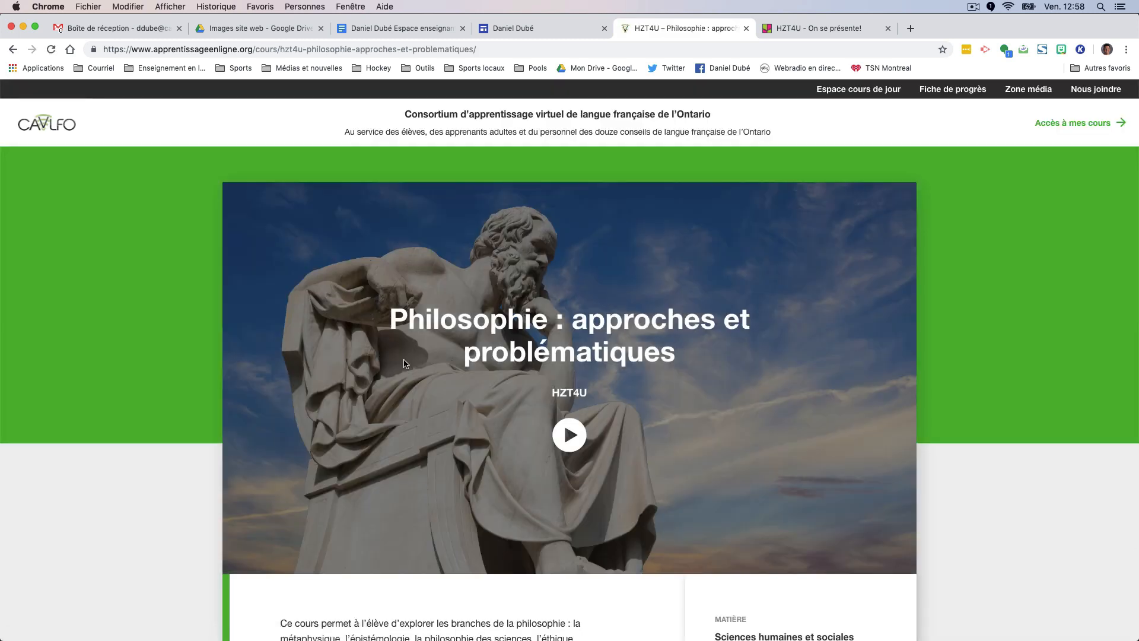
click(228, 47)
triple_click(228, 47)
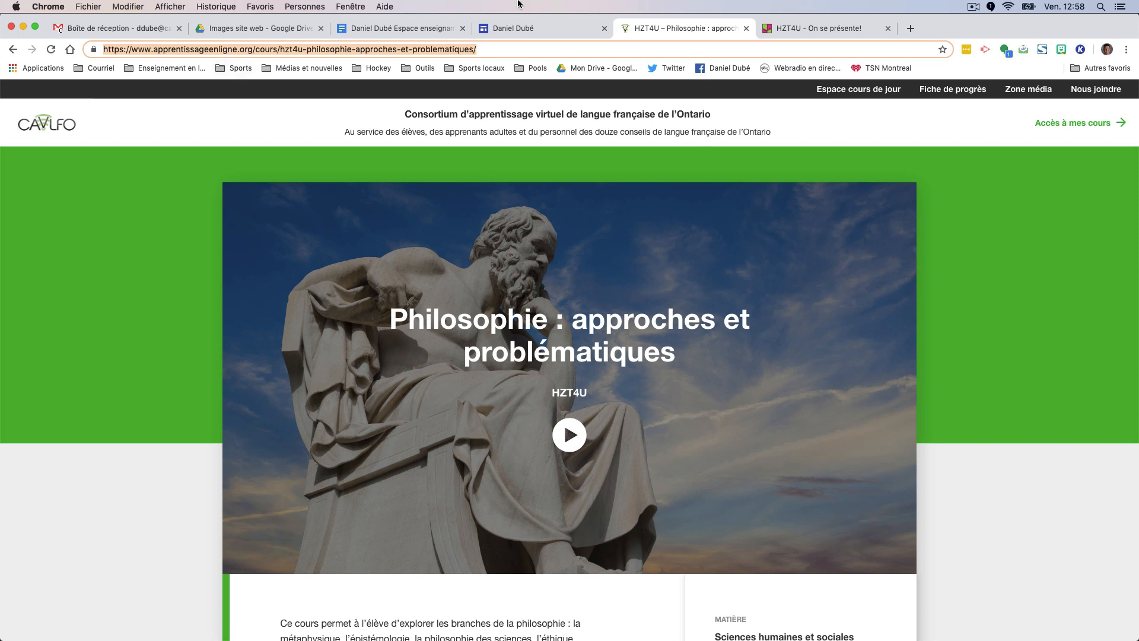
Back on the Google Sites page, delete the instruction text and embed the copied HZT4U course address as a Page entière
click(525, 30)
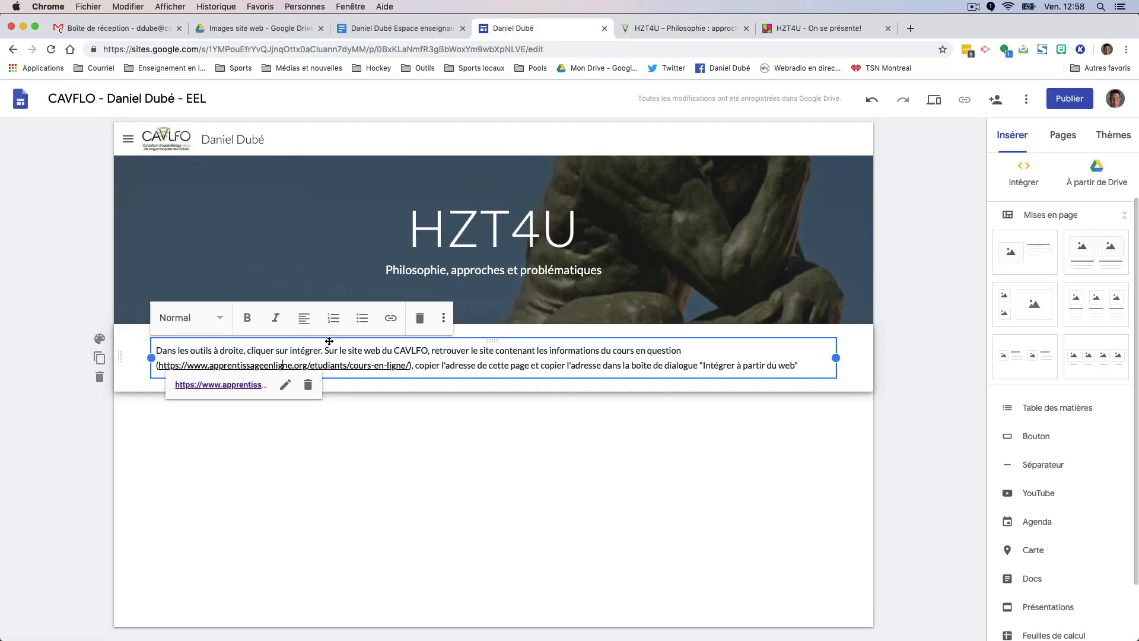
click(420, 318)
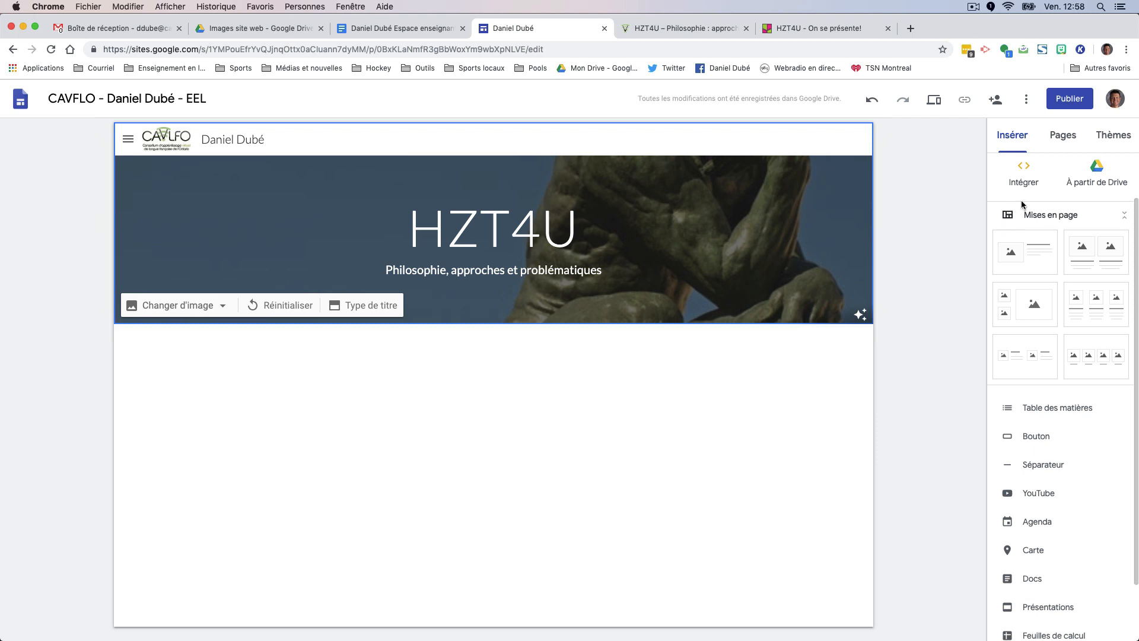
scroll(1021, 204, up, 2)
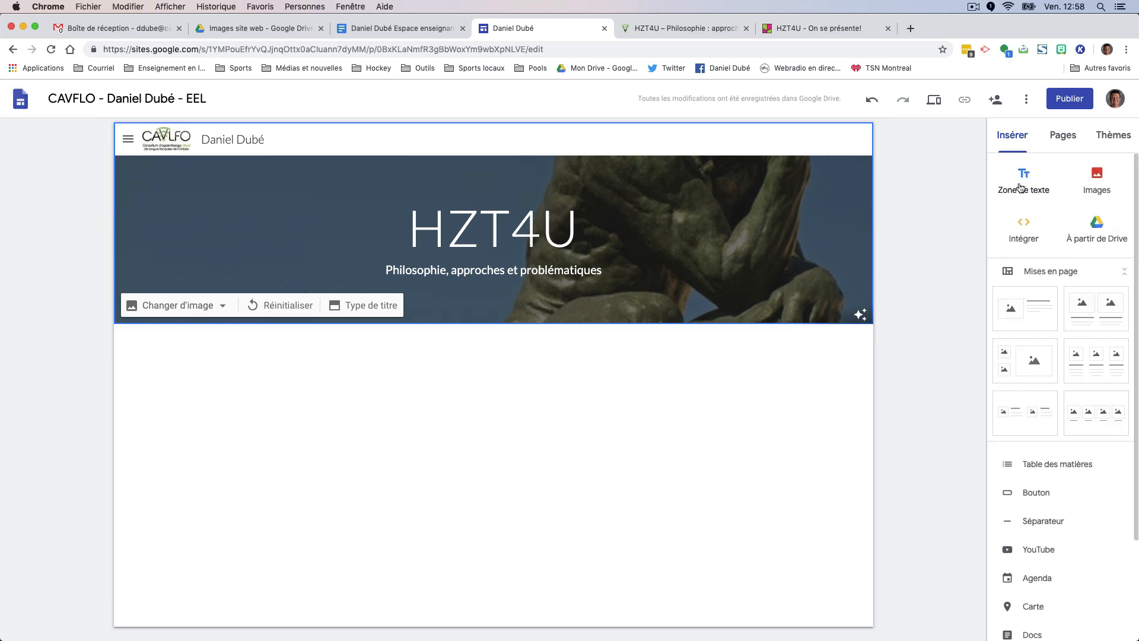
click(1028, 239)
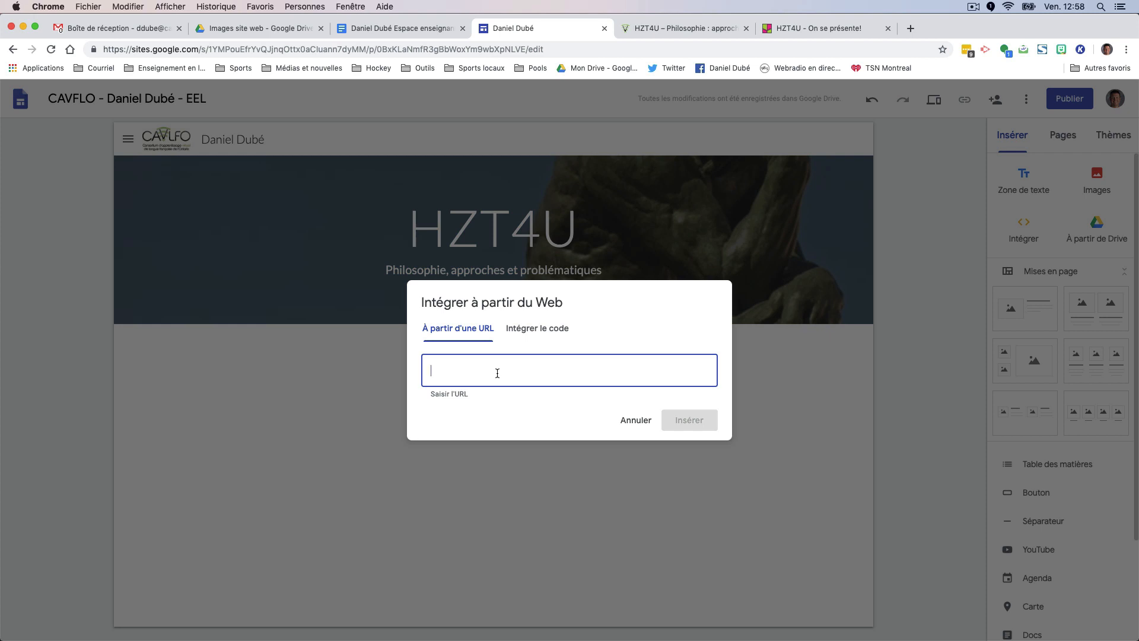
key(super+v)
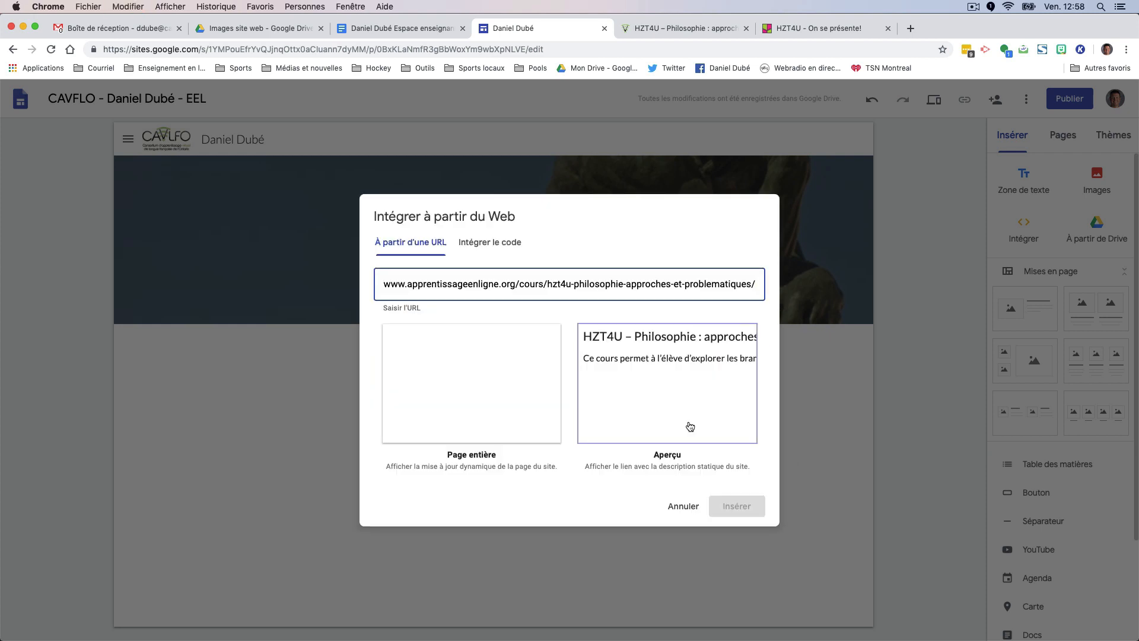
click(458, 396)
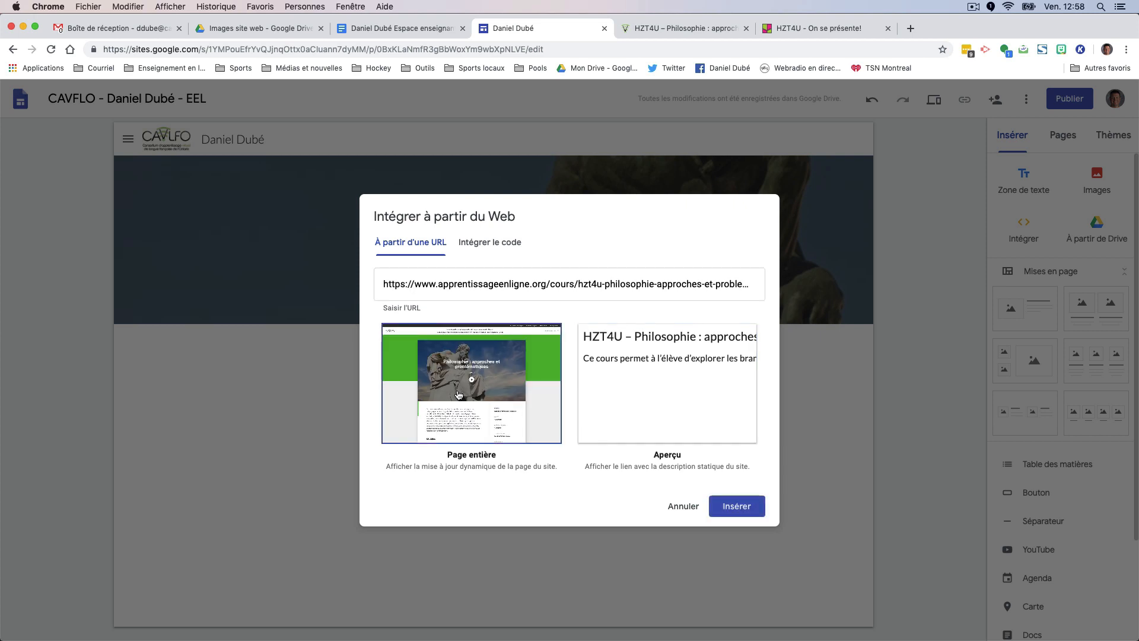
click(744, 506)
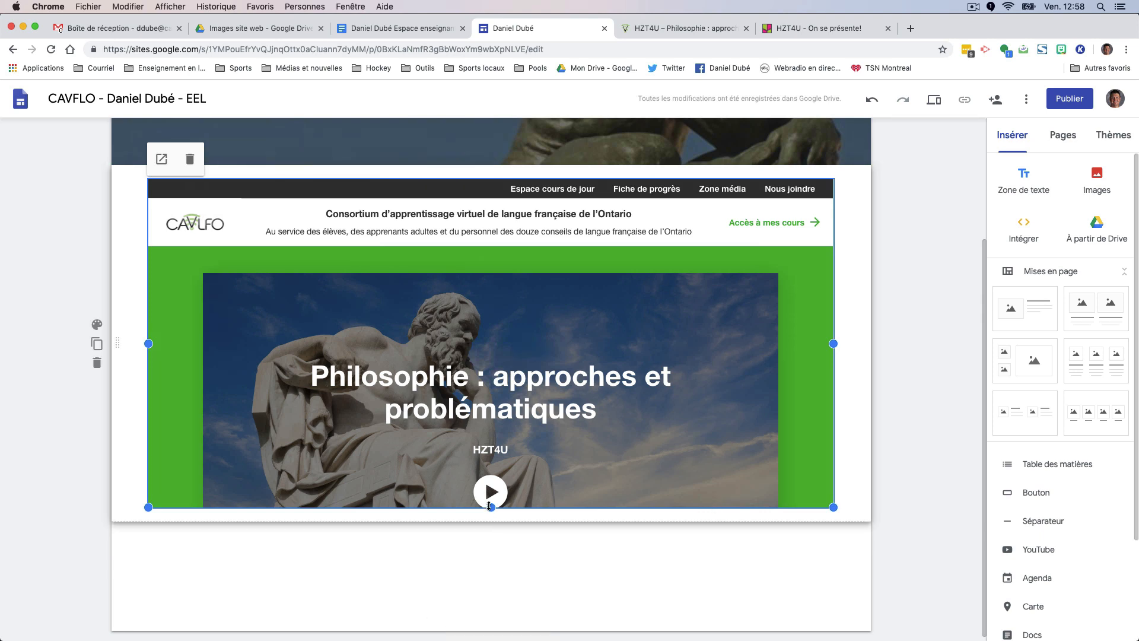
Increase the embedded course page's height until the start of the course description shows, and check the result from top to bottom
mouse_move(490, 506)
mouse_down()
mouse_move(490, 638)
mouse_move(494, 502)
mouse_up()
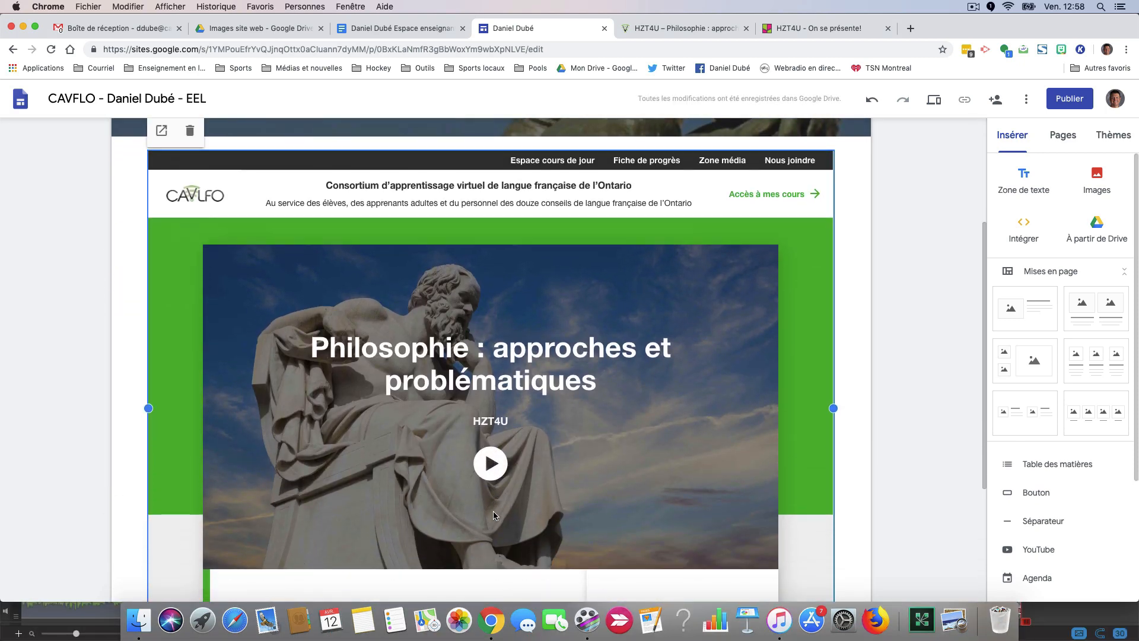
scroll(493, 516, down, 3)
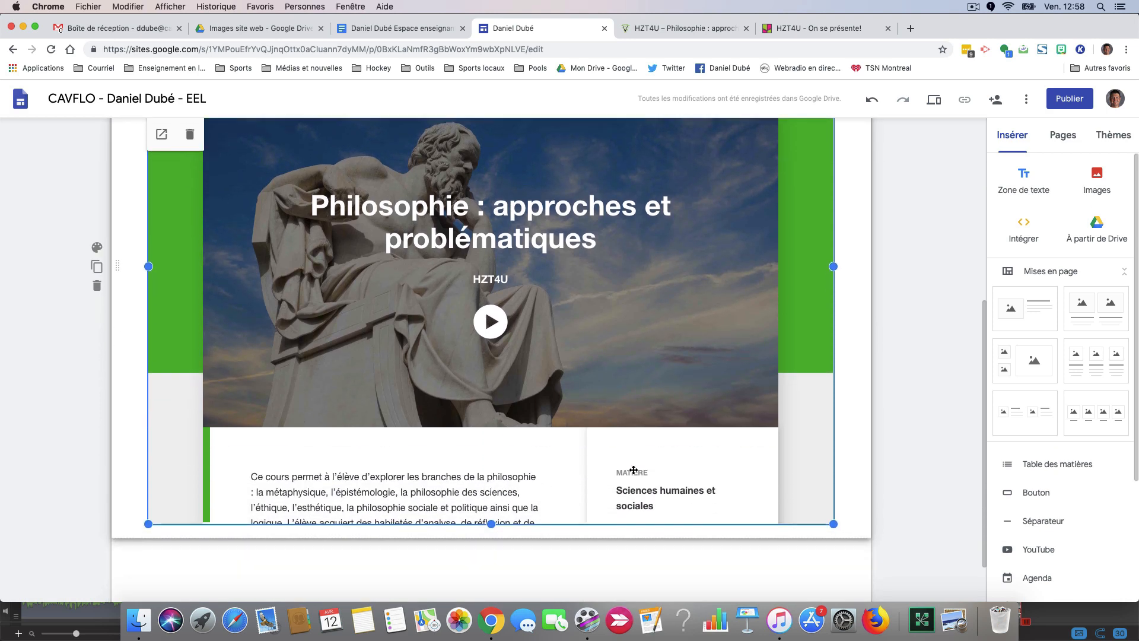
scroll(632, 439, up, 5)
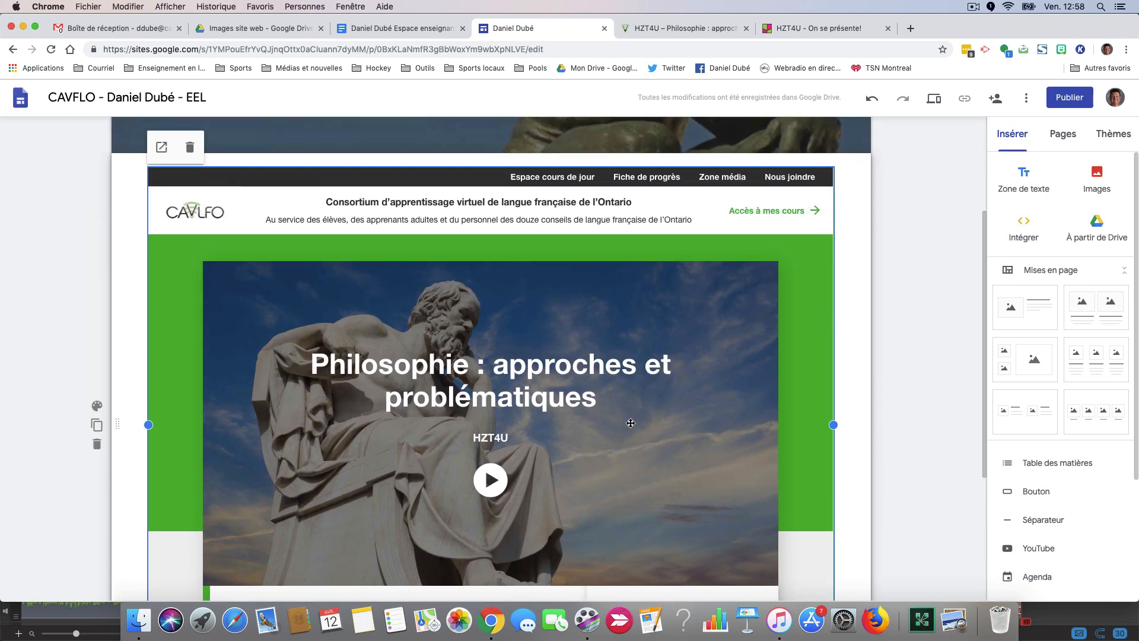
scroll(630, 423, up, 3)
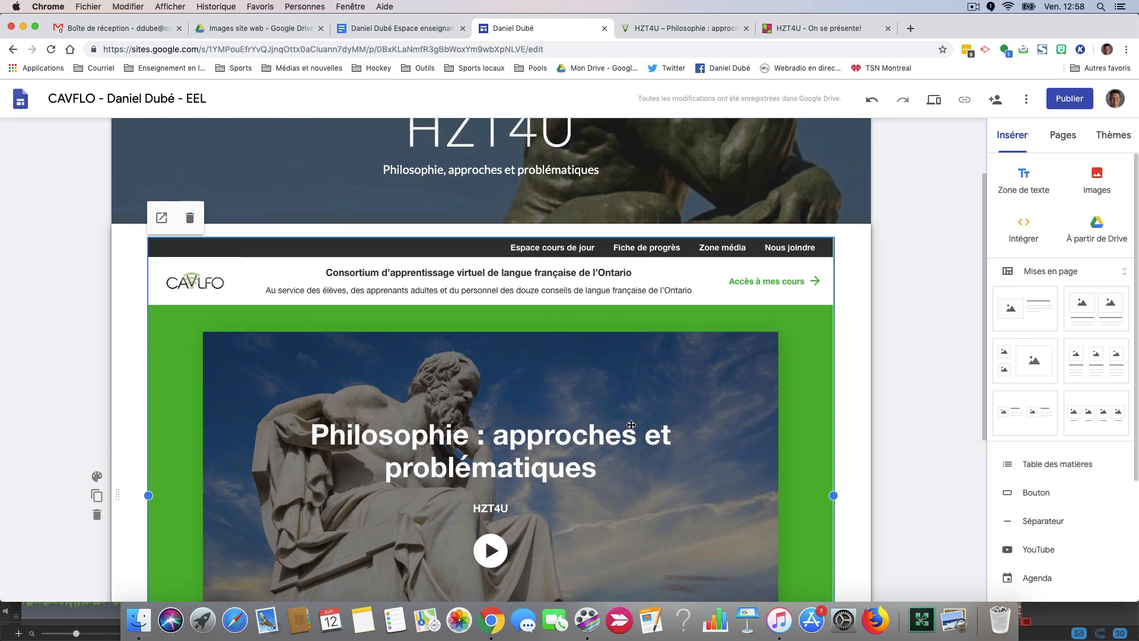
scroll(631, 425, down, 2)
scroll(630, 425, up, 1)
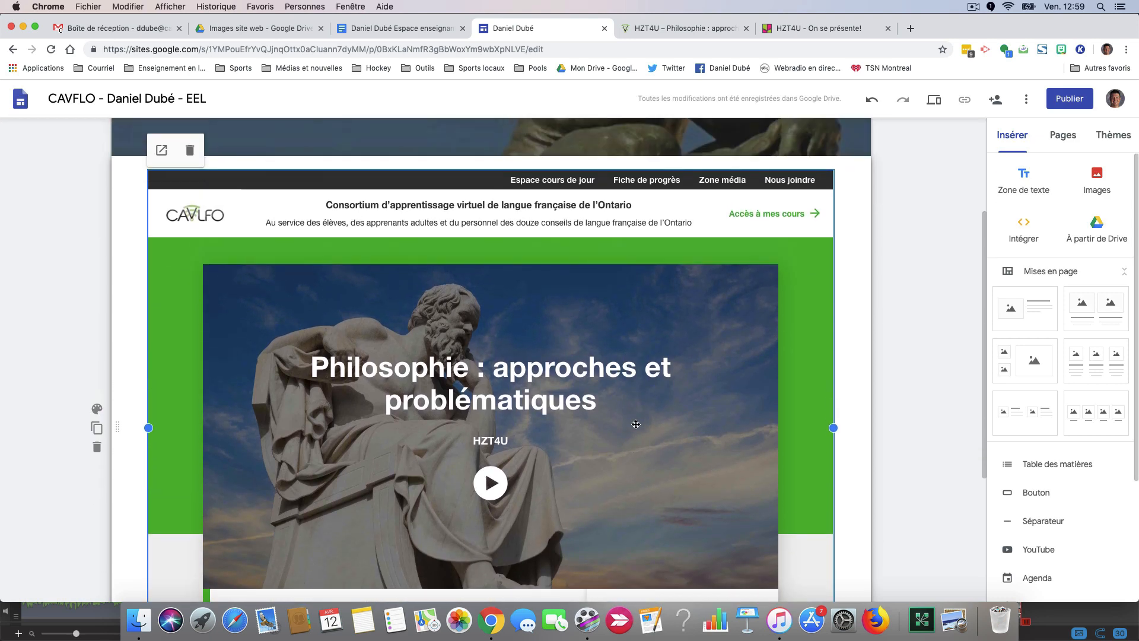
Preview the HZT4U page at computer size and review the embedded course page from its header down to the footer and back
click(943, 102)
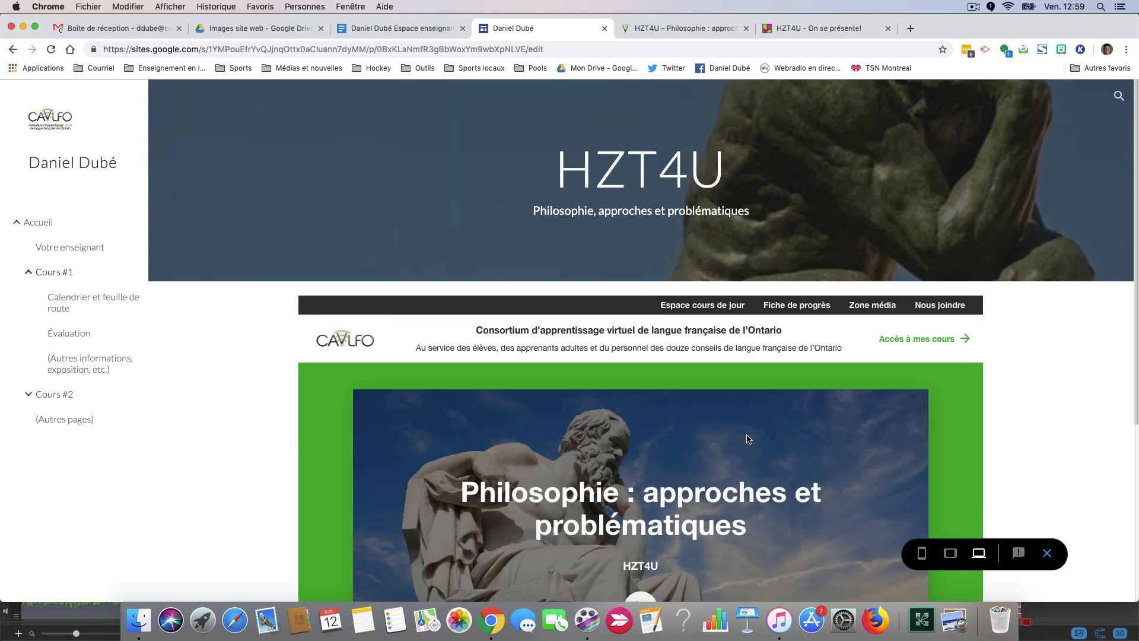
scroll(741, 441, down, 5)
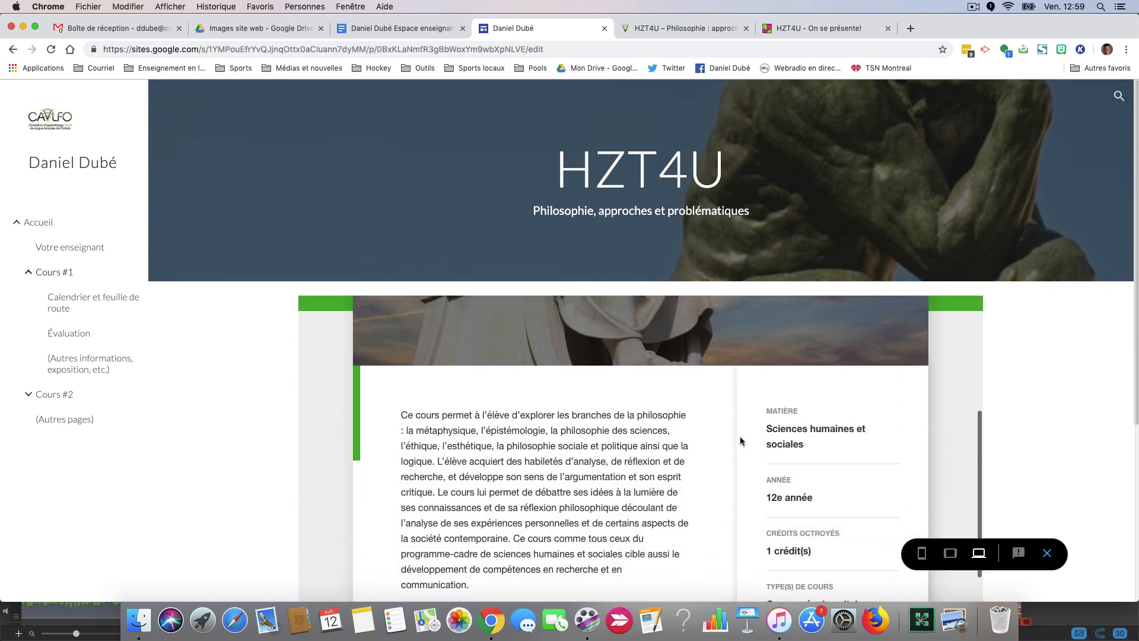
scroll(741, 441, down, 10)
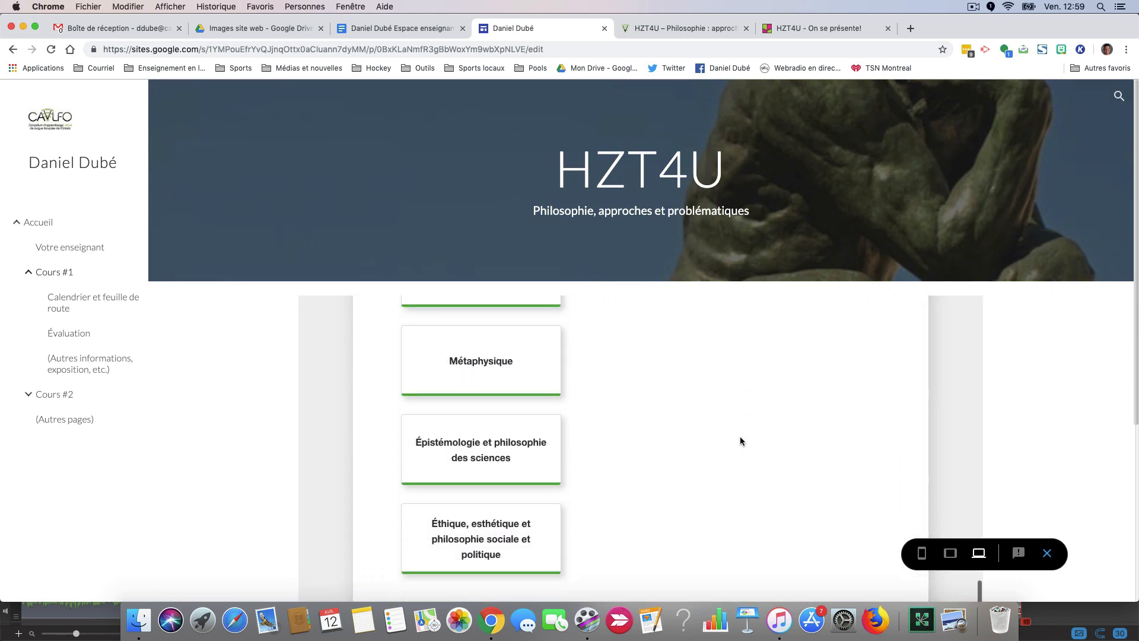
scroll(740, 440, down, 8)
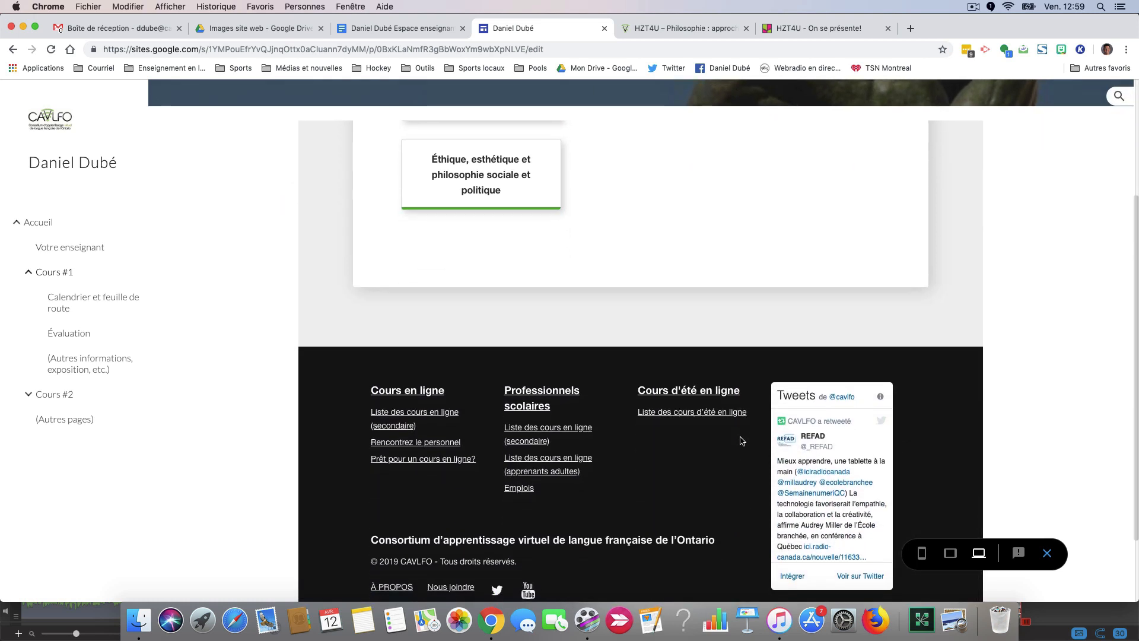
scroll(740, 441, up, 2)
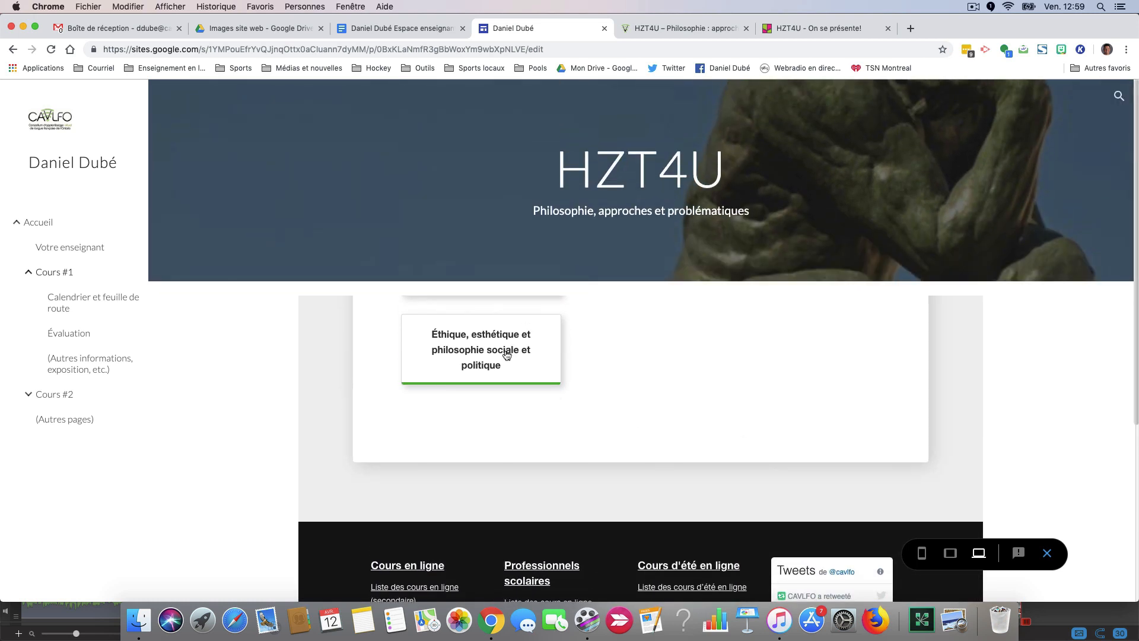
mouse_move(507, 354)
scroll(529, 372, up, 3)
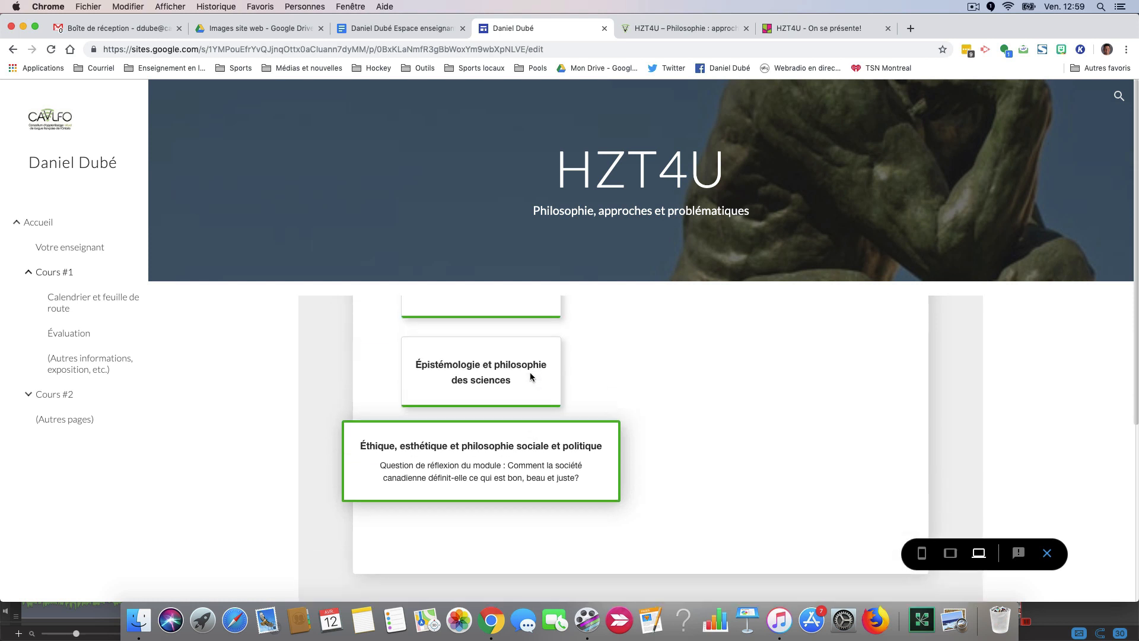
scroll(492, 367, up, 10)
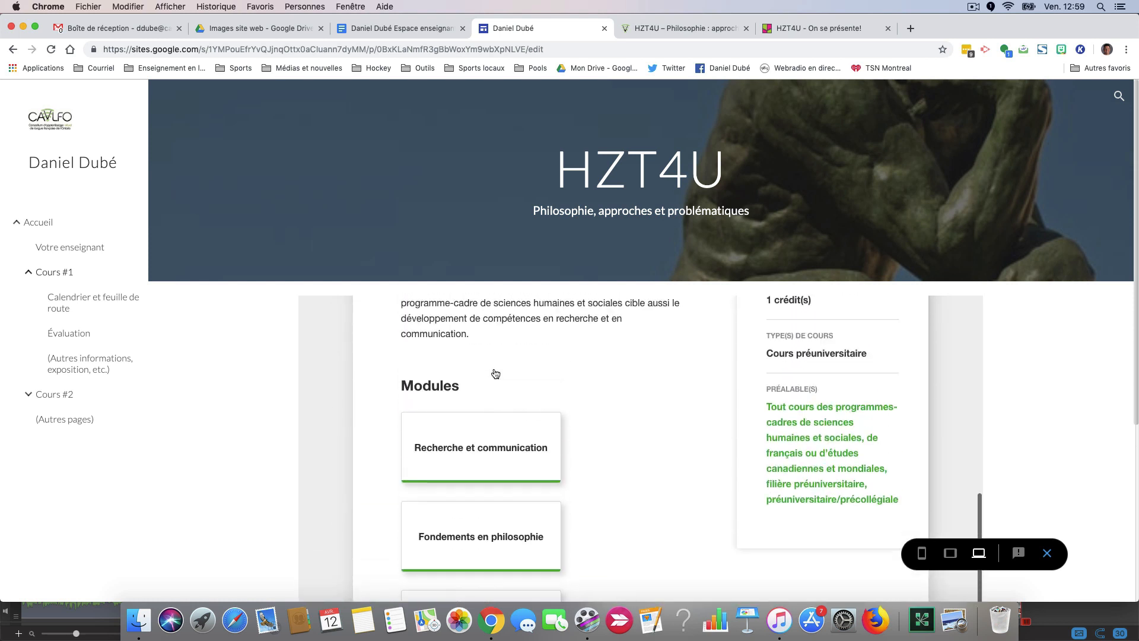
scroll(510, 376, up, 8)
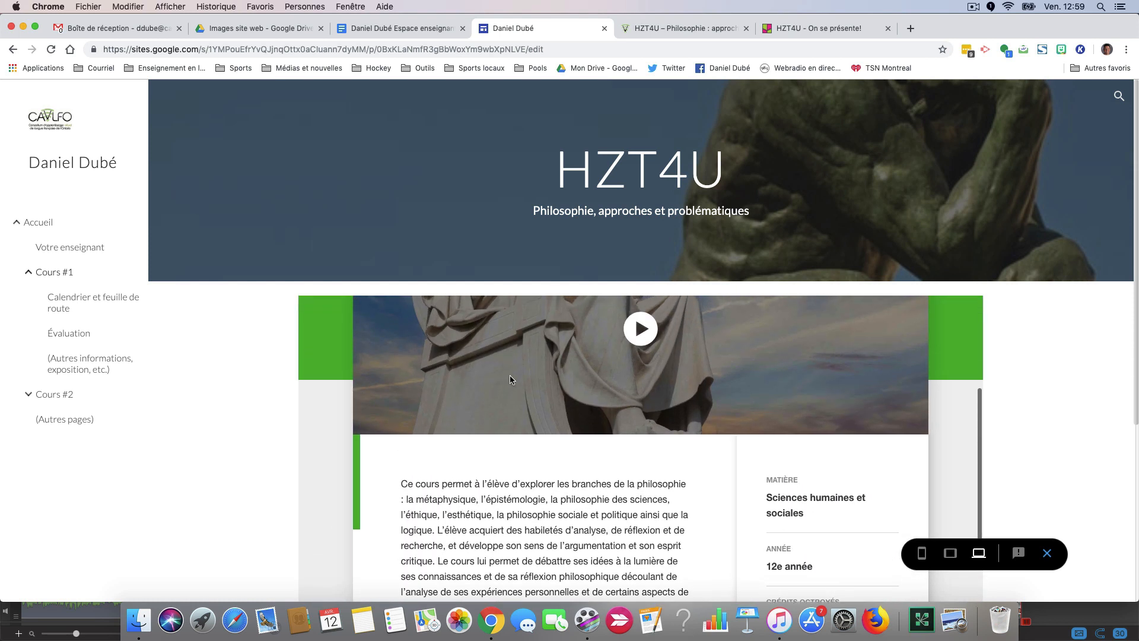
scroll(513, 379, up, 1)
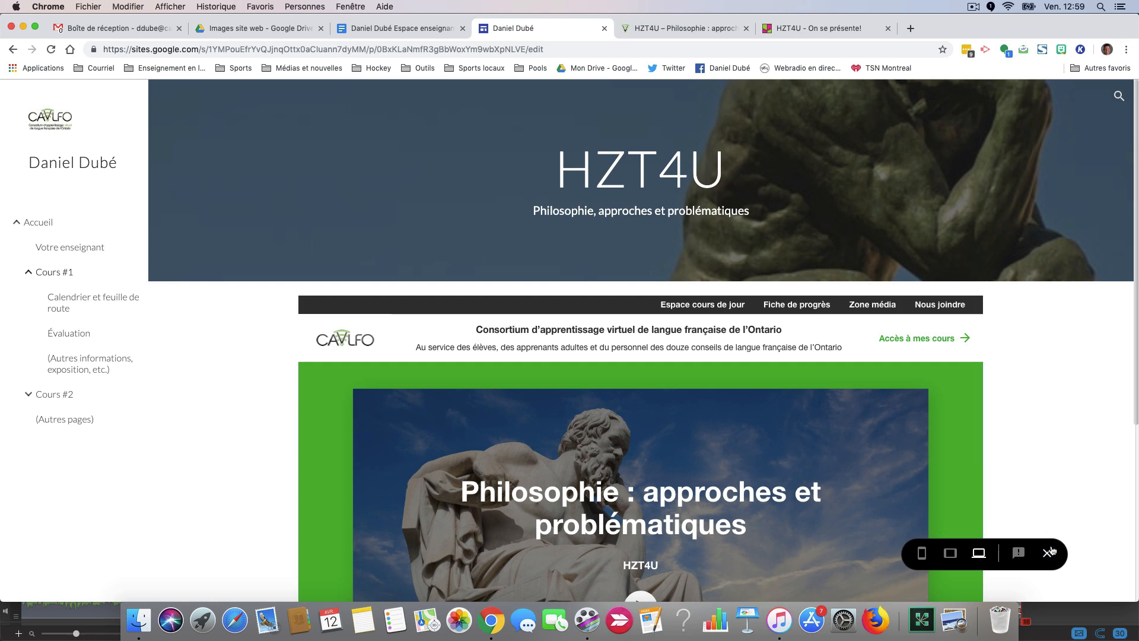
Check the HZT4U page at phone and tablet sizes, including the embedded course content, and leave the preview
click(921, 554)
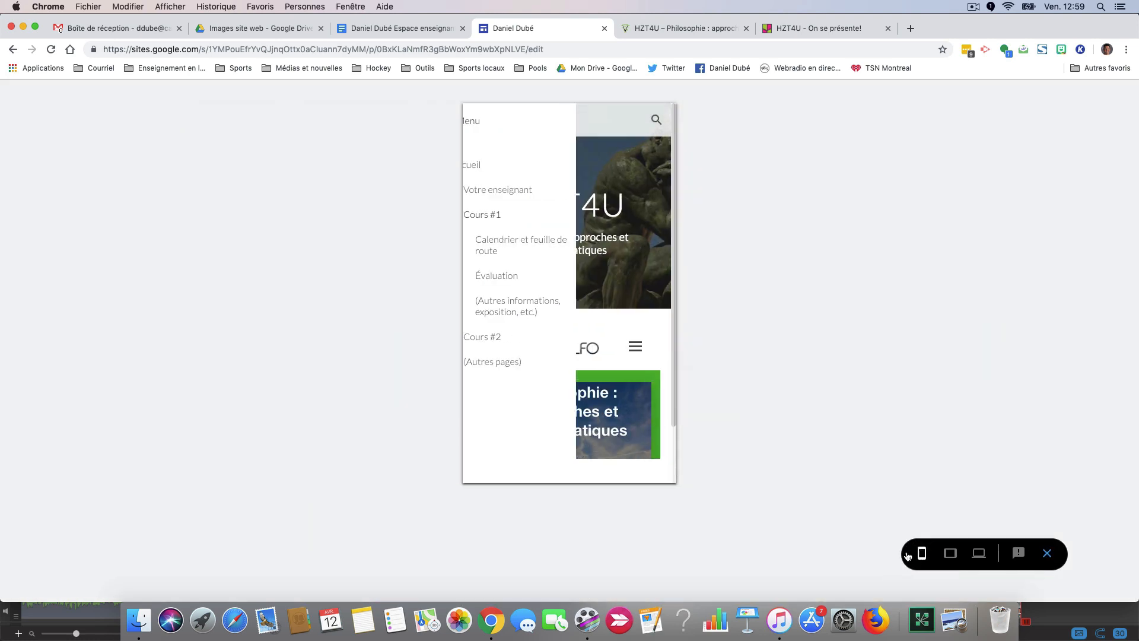
scroll(598, 429, down, 10)
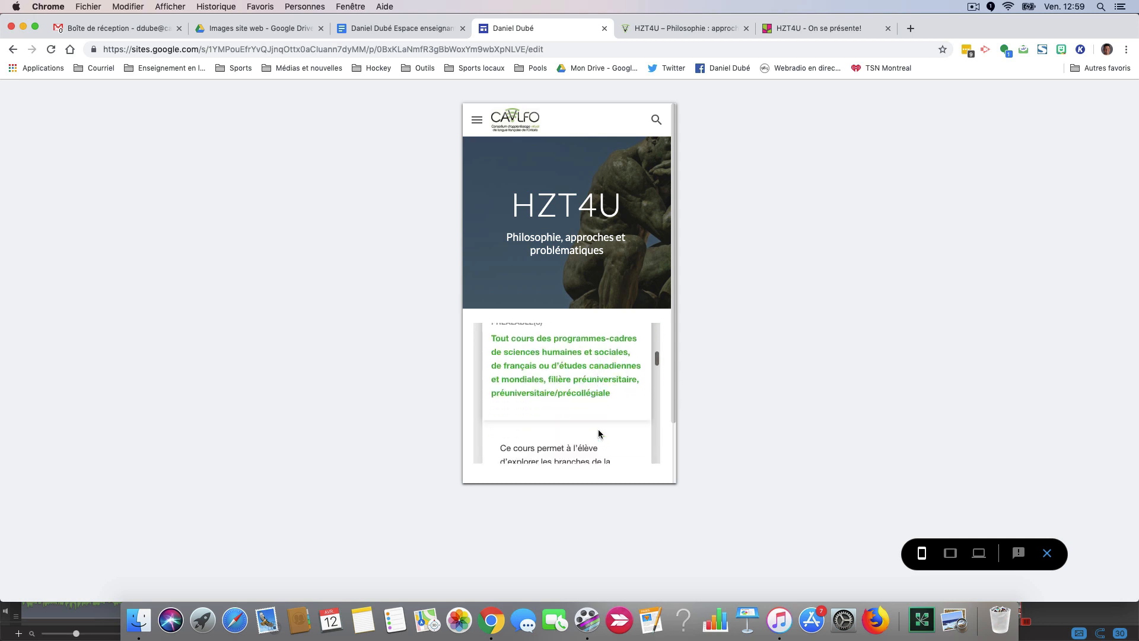
scroll(598, 434, down, 10)
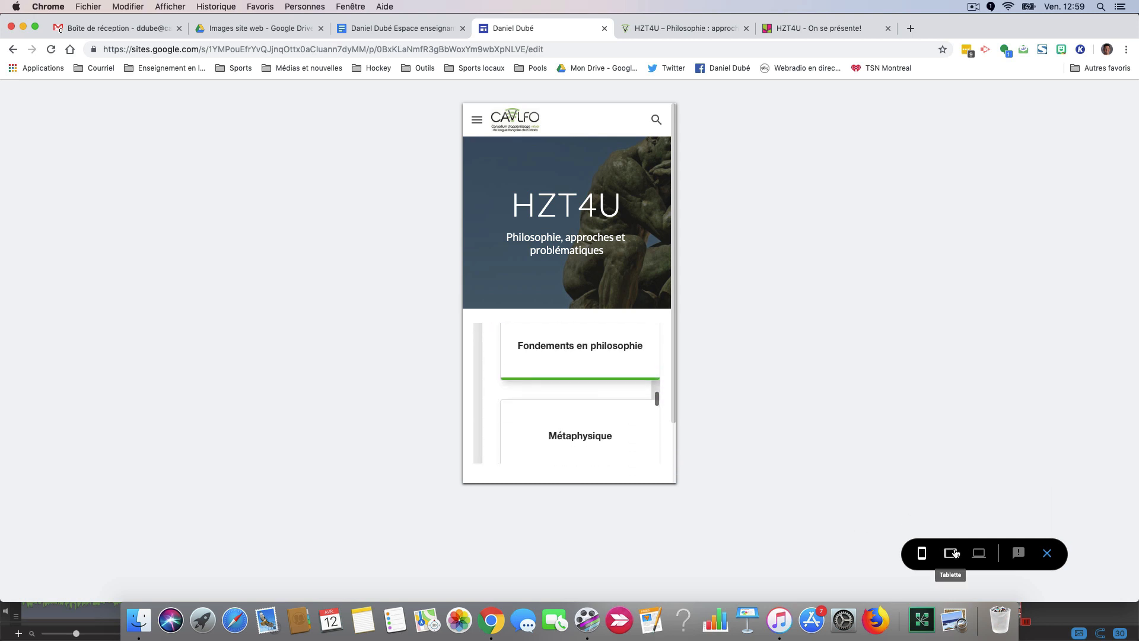
click(951, 553)
scroll(645, 475, up, 10)
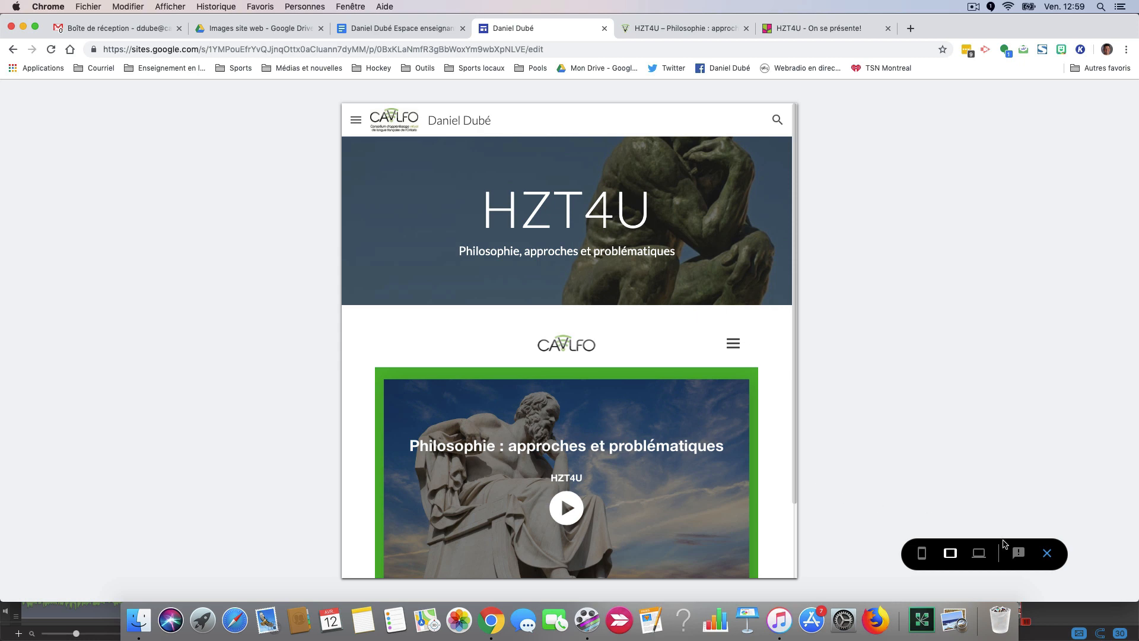
click(1048, 553)
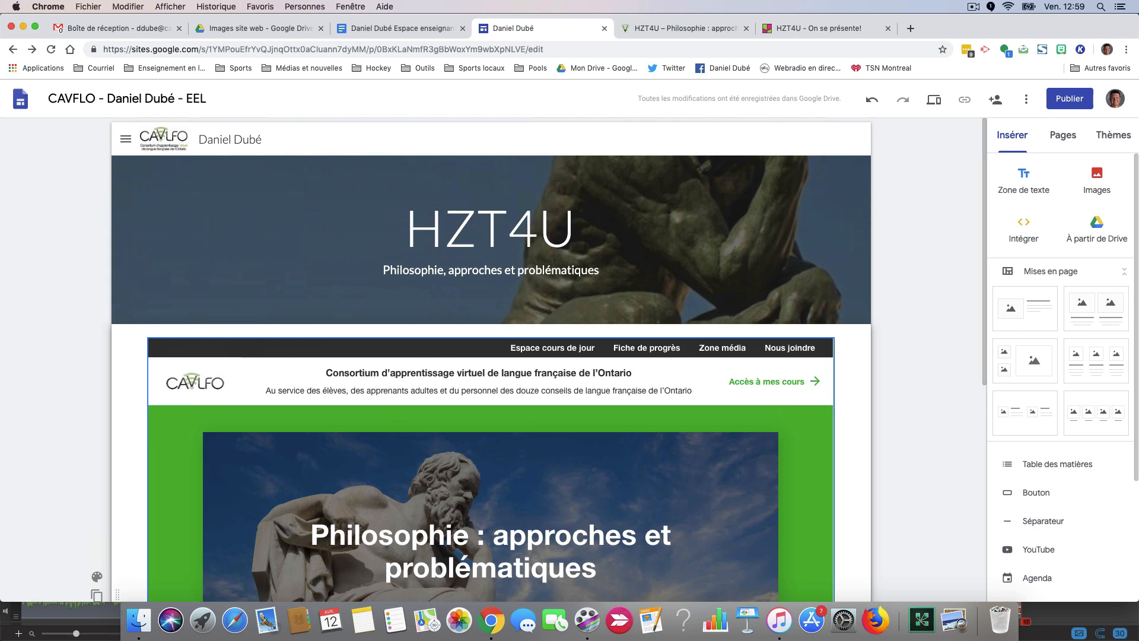
Open the Calendrier et feuille de route page under Cours #1 and import Le-Penseur-de-Rodin-630x405-C-Thinkstock.jpg as its banner image
click(125, 139)
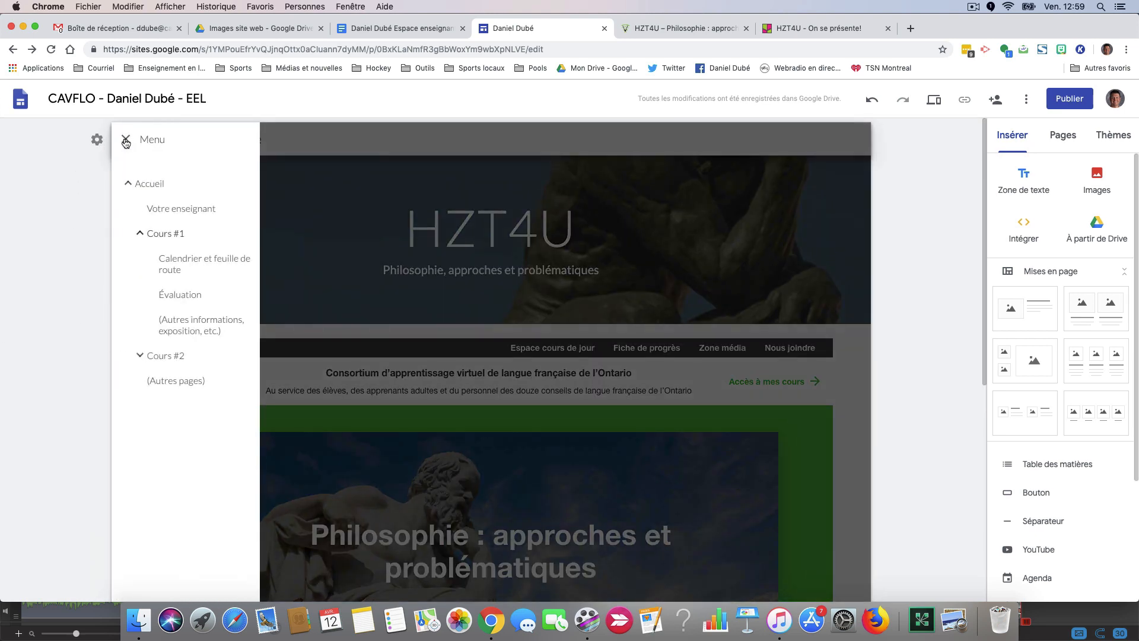
click(190, 263)
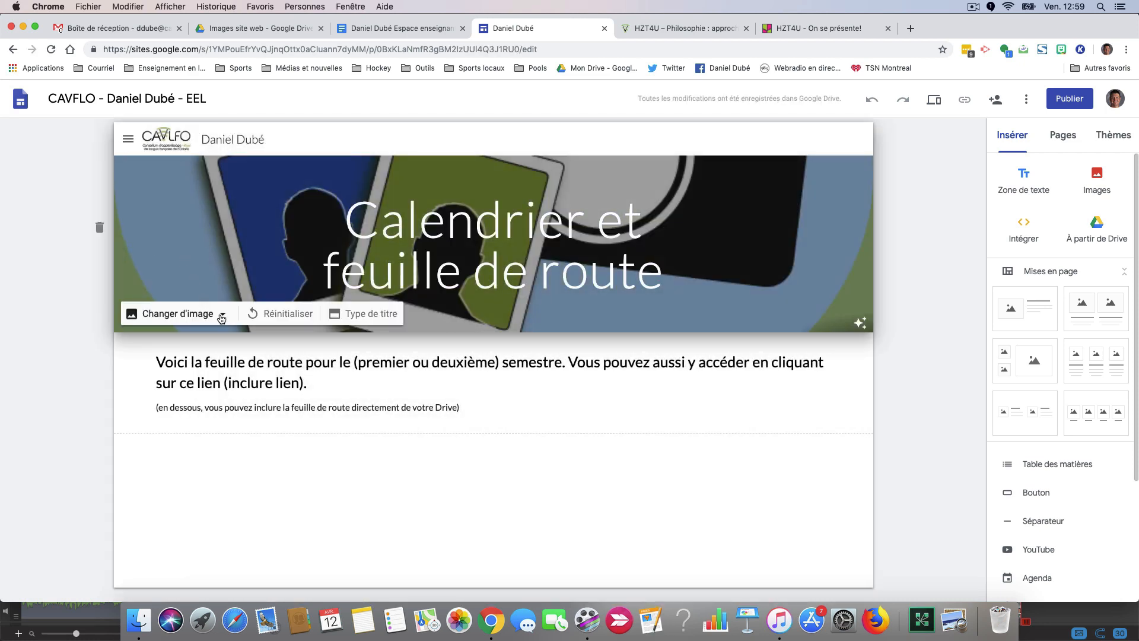
click(221, 318)
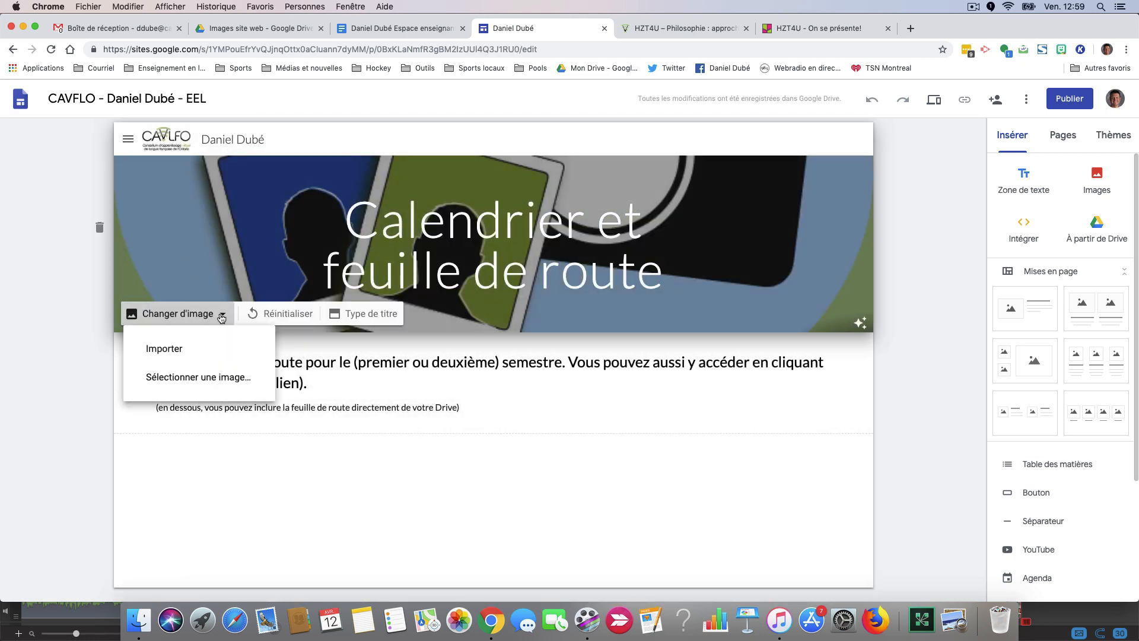
click(196, 356)
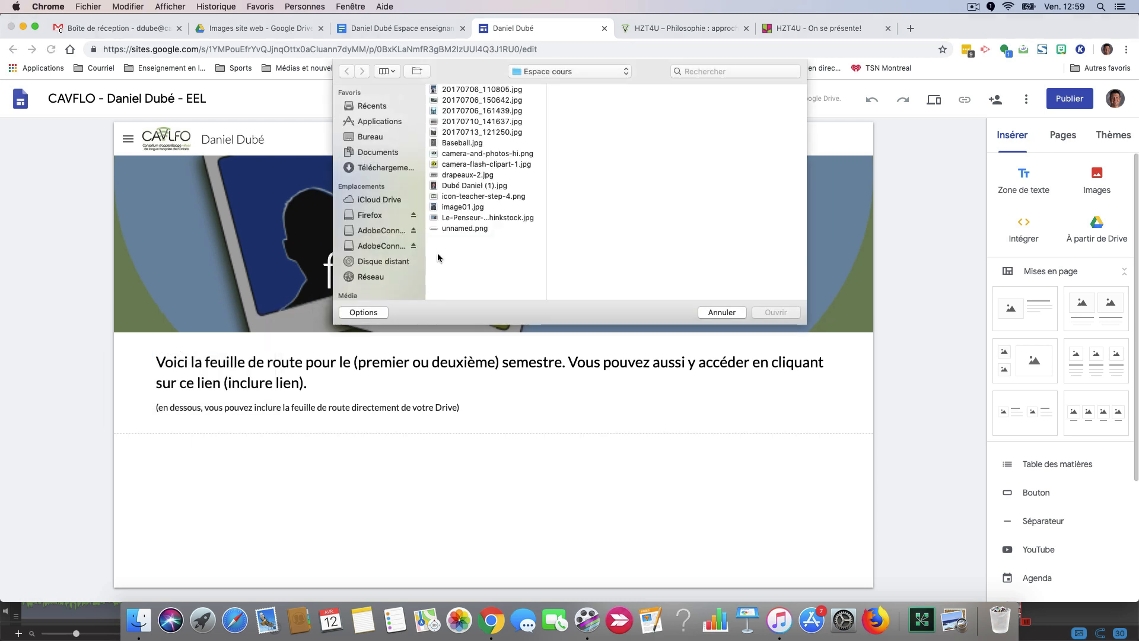
click(485, 218)
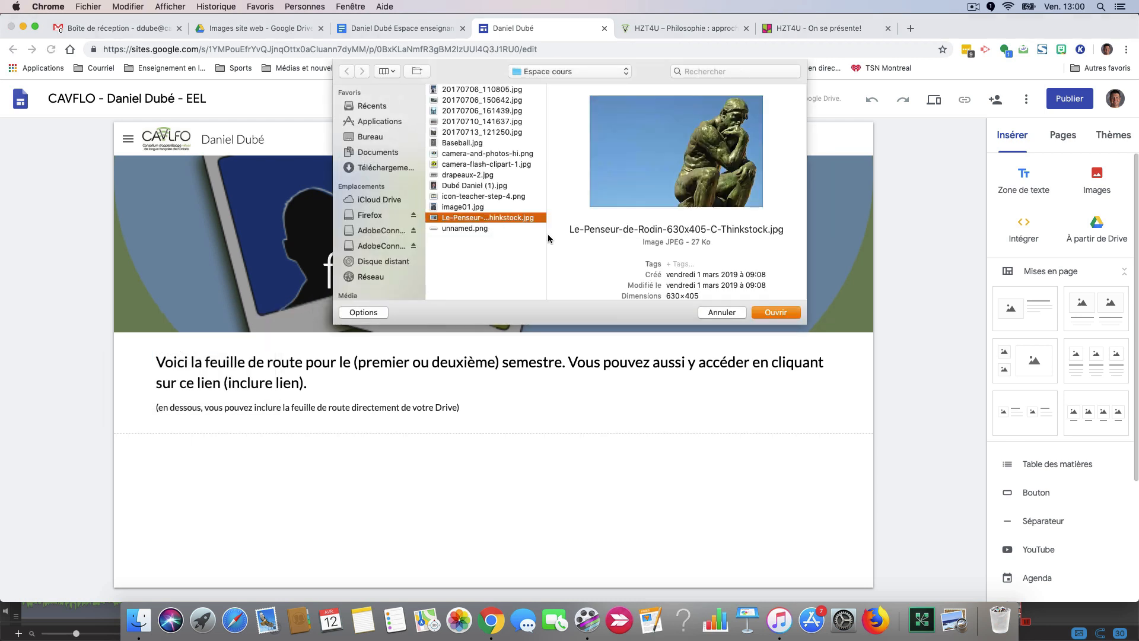
click(790, 317)
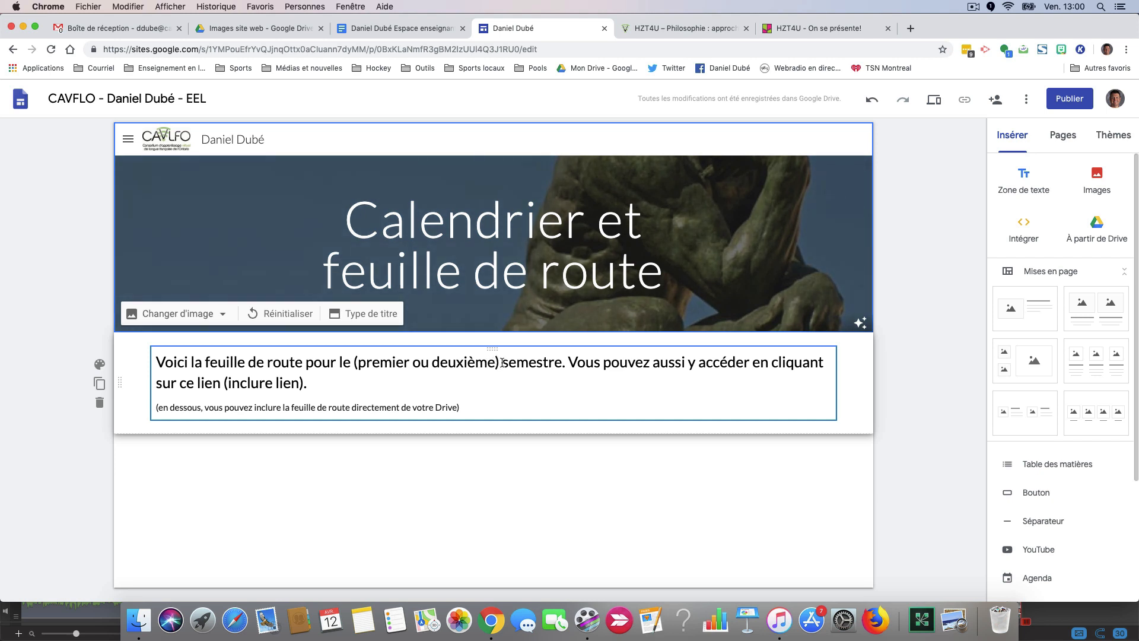
Reduce the semester choice in the introductory sentence to "premier semestre" and select the placeholder "(inclure lien)"
drag(503, 362, 413, 363)
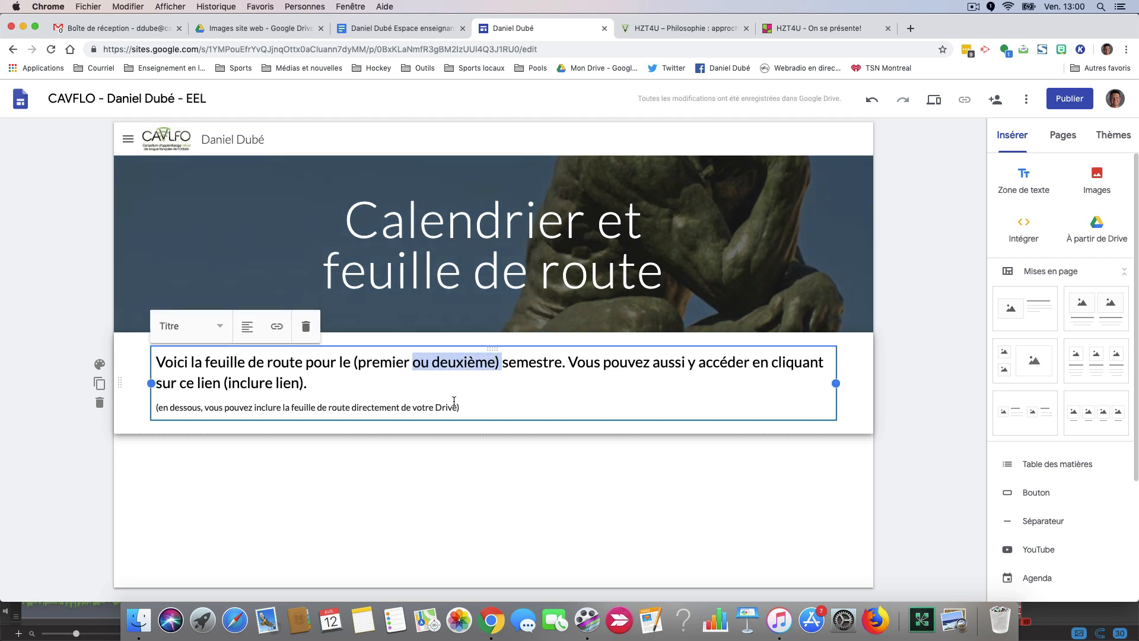
key(BackSpace)
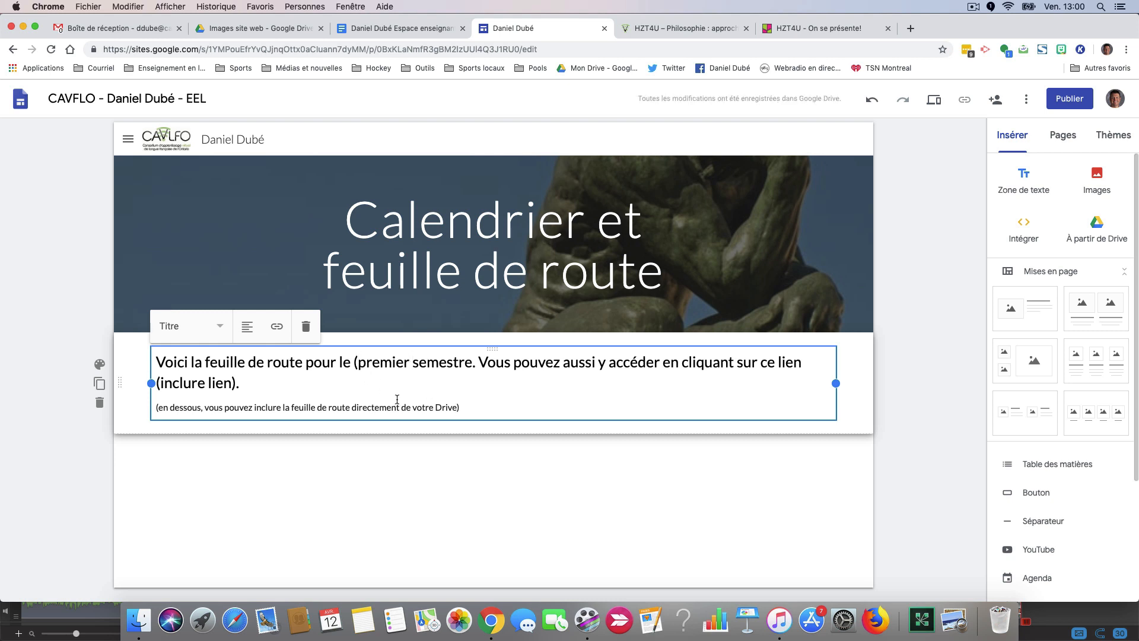
key(BackSpace)
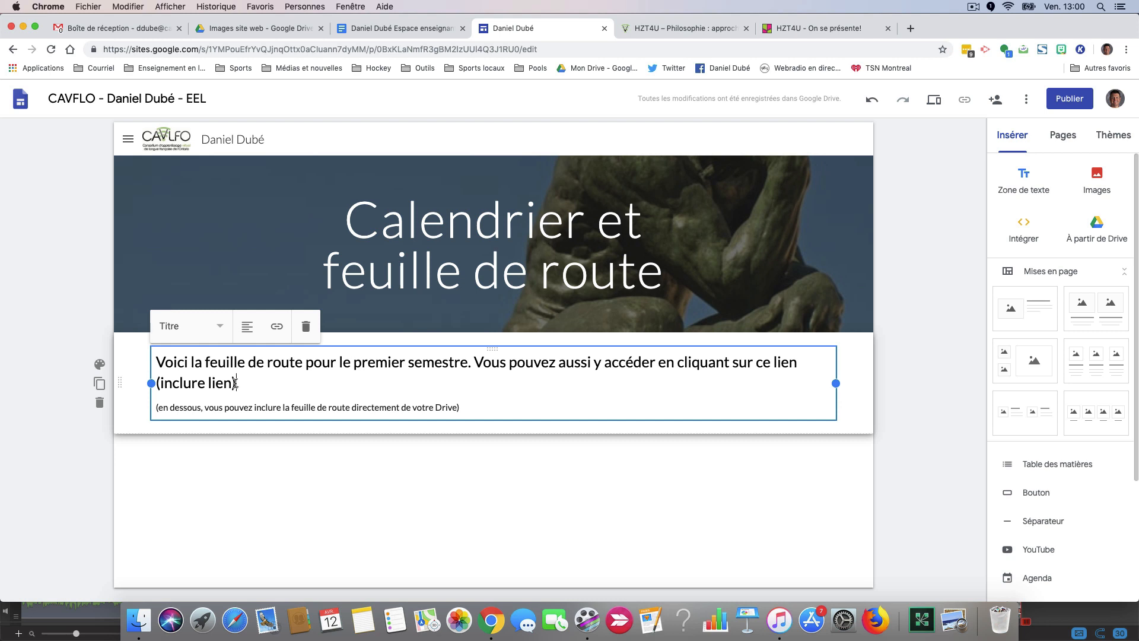
drag(236, 382, 151, 384)
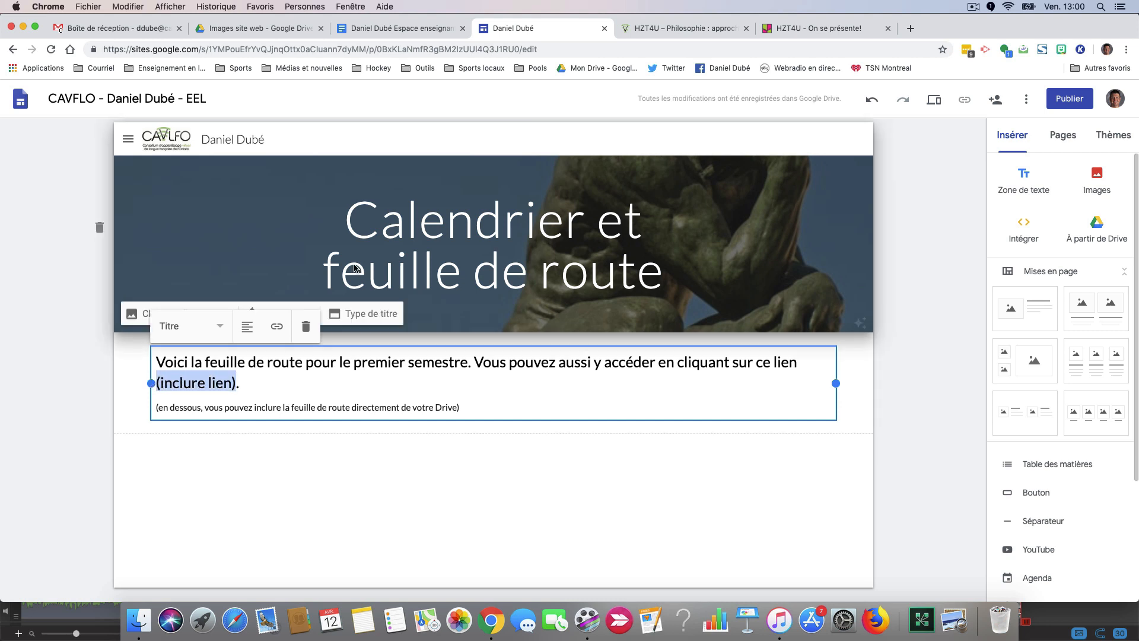
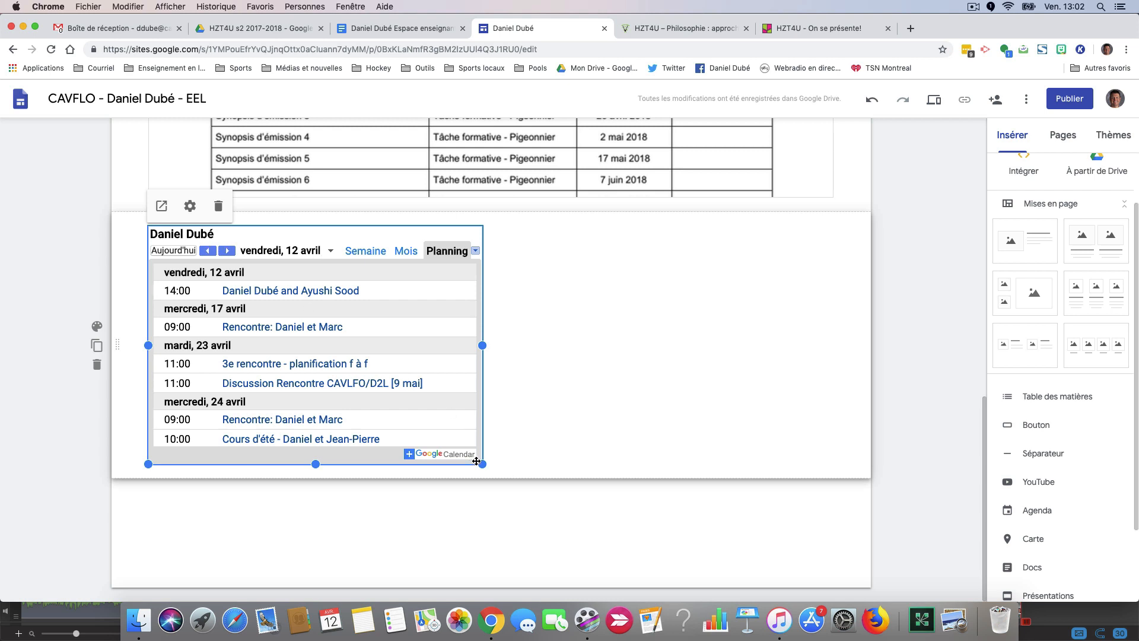
Enlarge the embedded calendar to the full content width, view its events, and delete the calendar's section from the page
drag(482, 464, 809, 557)
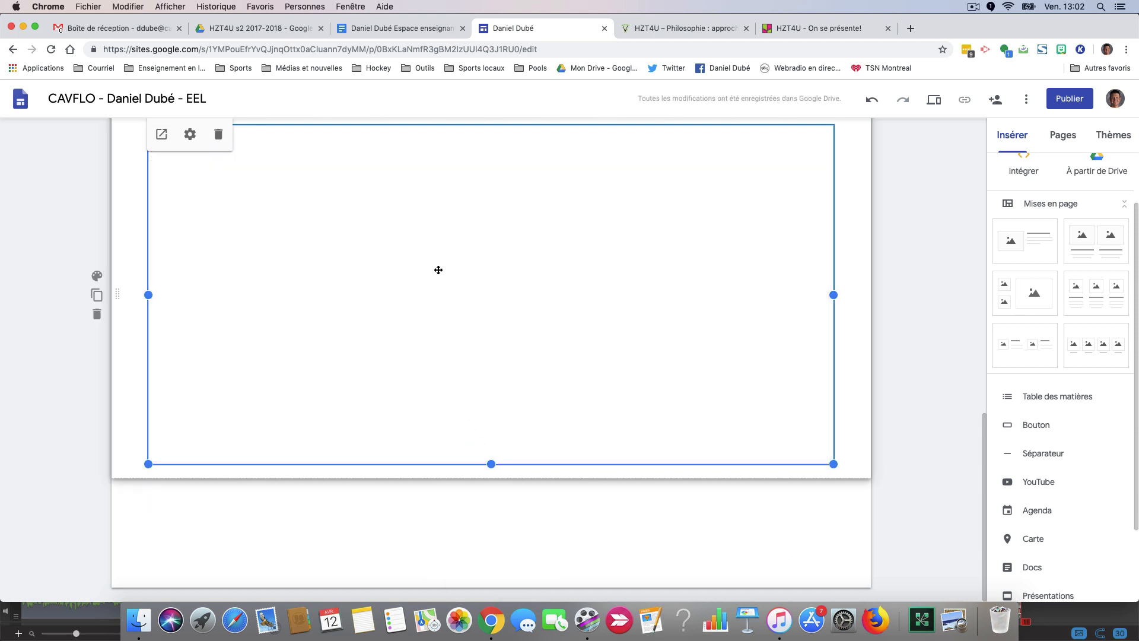
scroll(437, 271, up, 3)
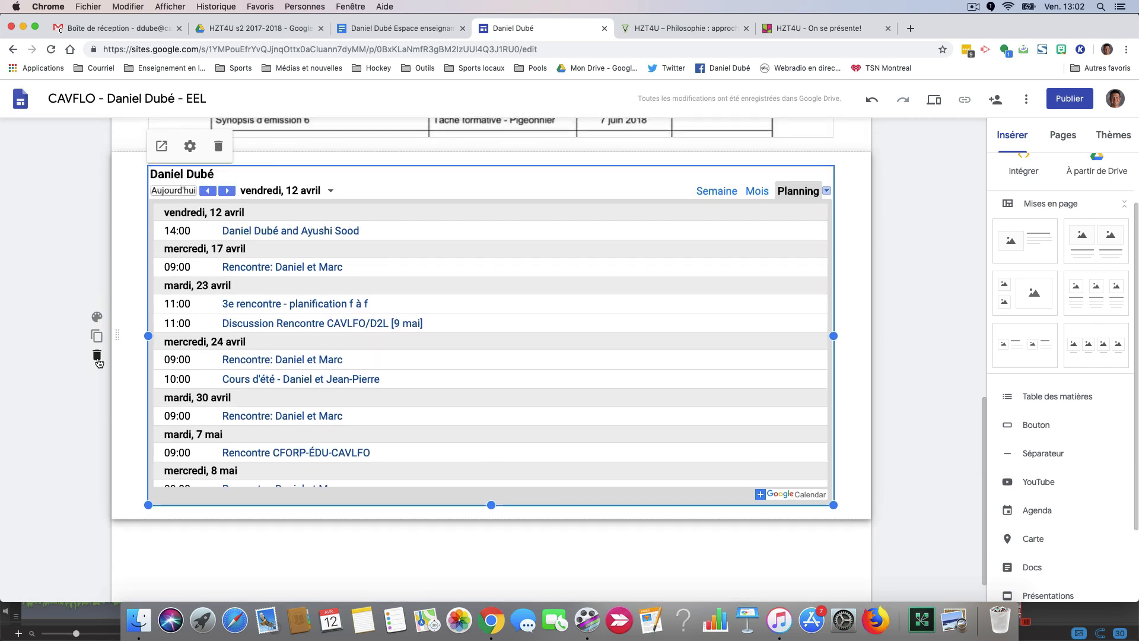
click(98, 361)
Review the Calendrier et feuille de route page, from the embedded route sheet up to the linked introductory sentence and banner
scroll(617, 442, down, 3)
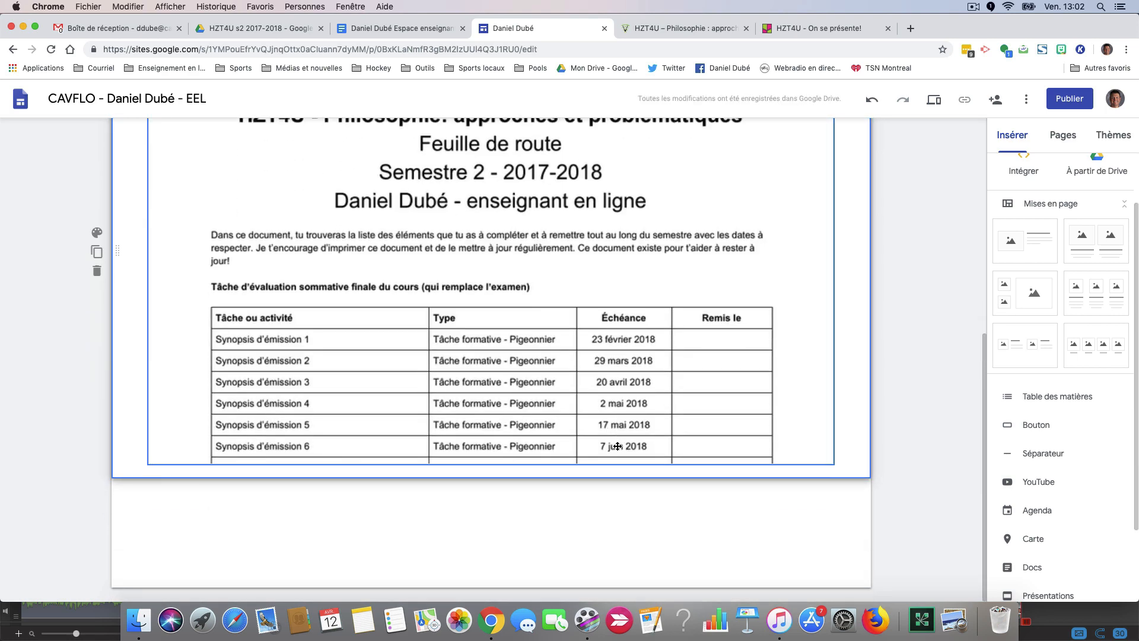
scroll(617, 446, up, 10)
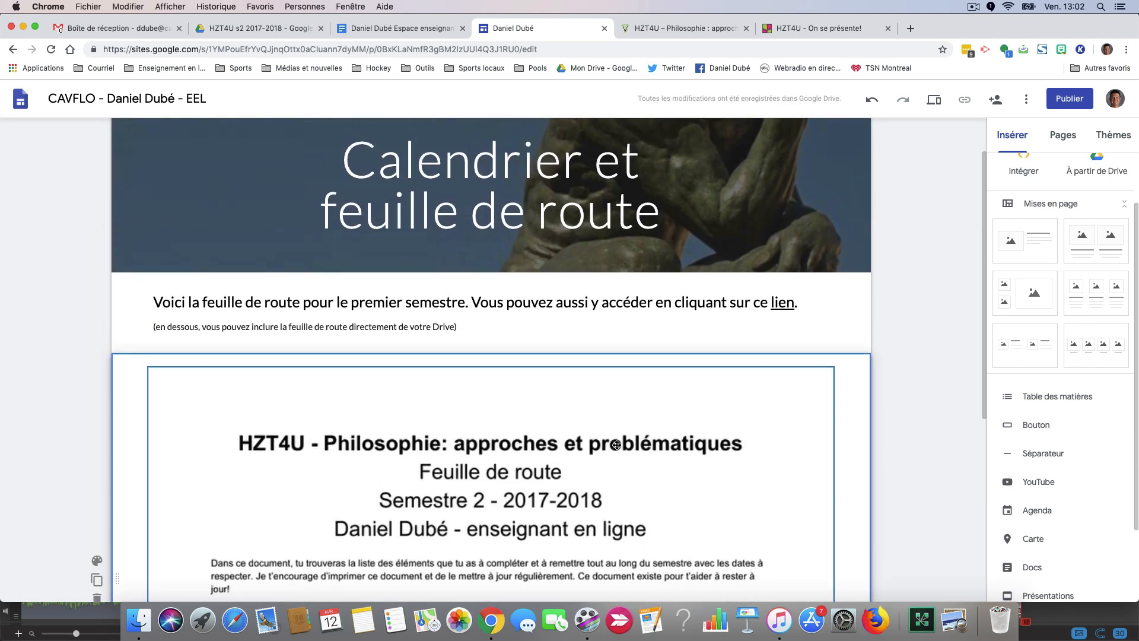
scroll(1135, 448, up, 3)
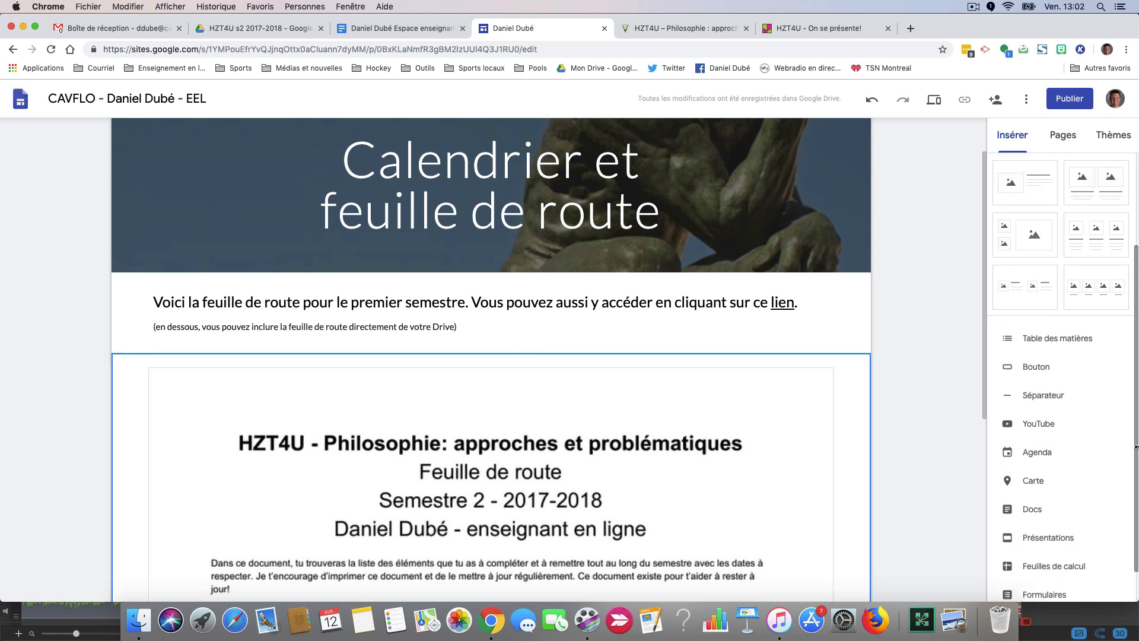
scroll(890, 412, up, 1)
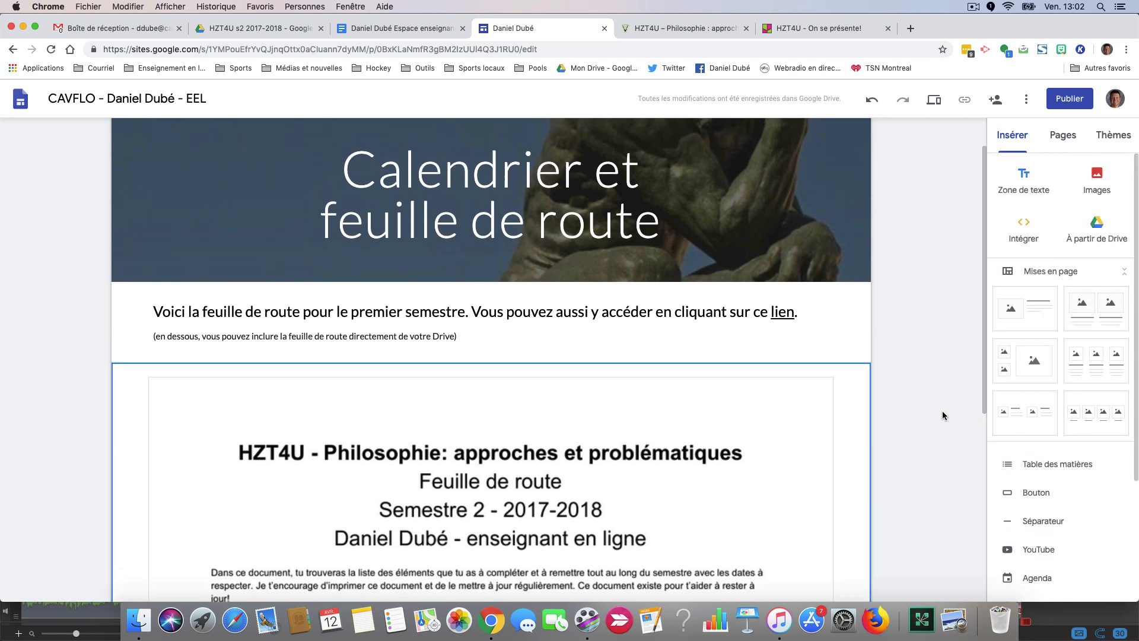
scroll(944, 413, down, 4)
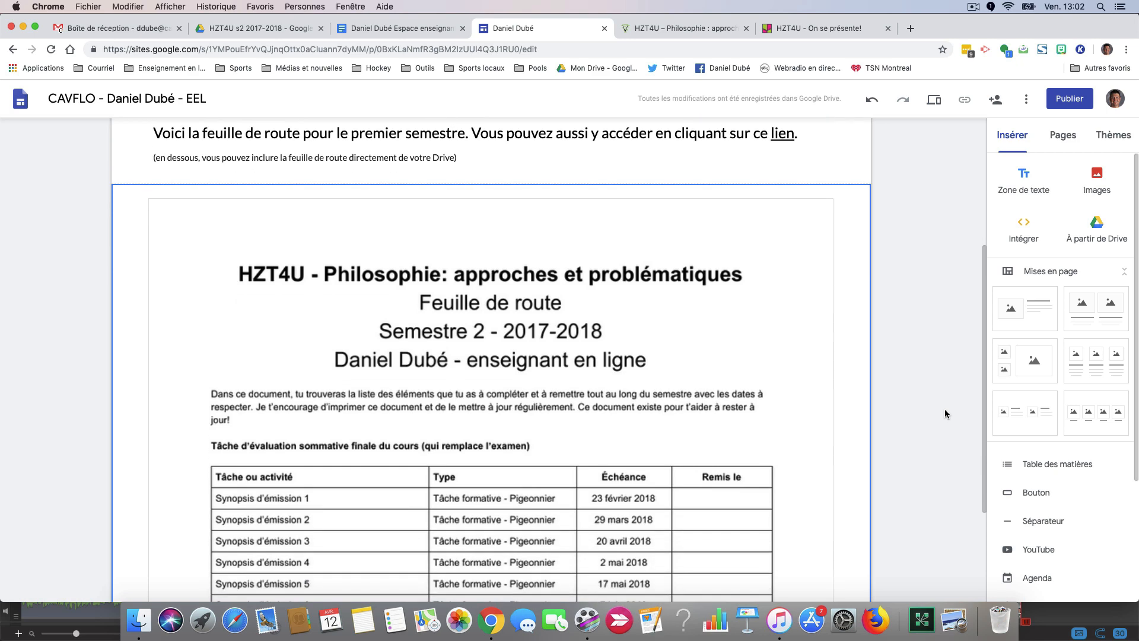
scroll(944, 413, up, 5)
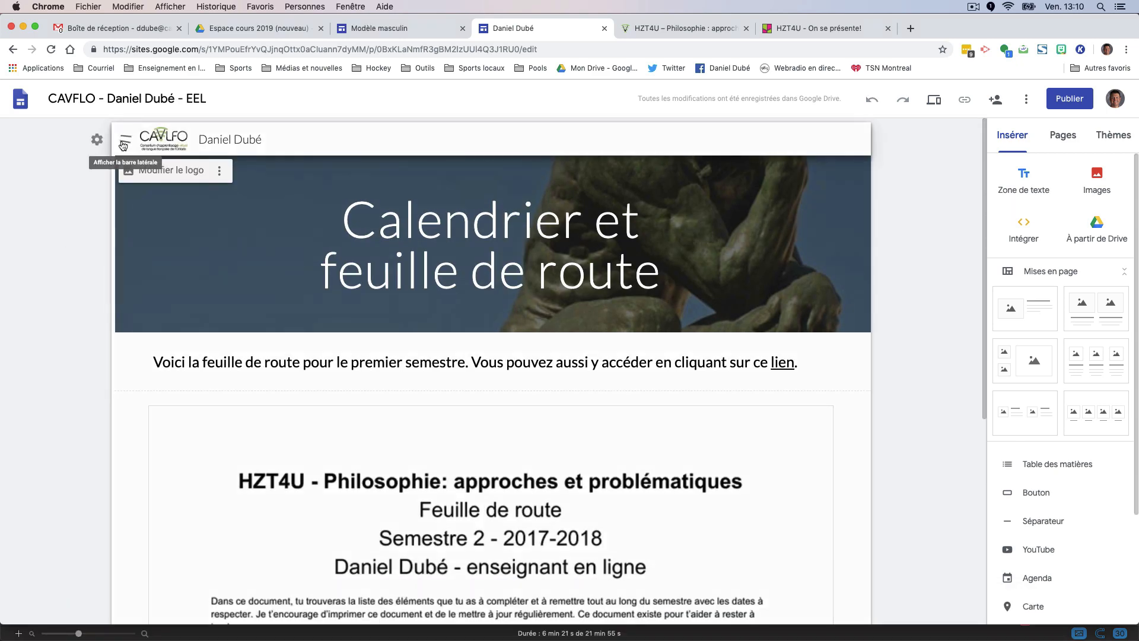
Open the Évaluation page under Cours #1 and examine its introductory text and embedded HH self-assessment grid
click(125, 140)
click(195, 299)
scroll(292, 353, down, 2)
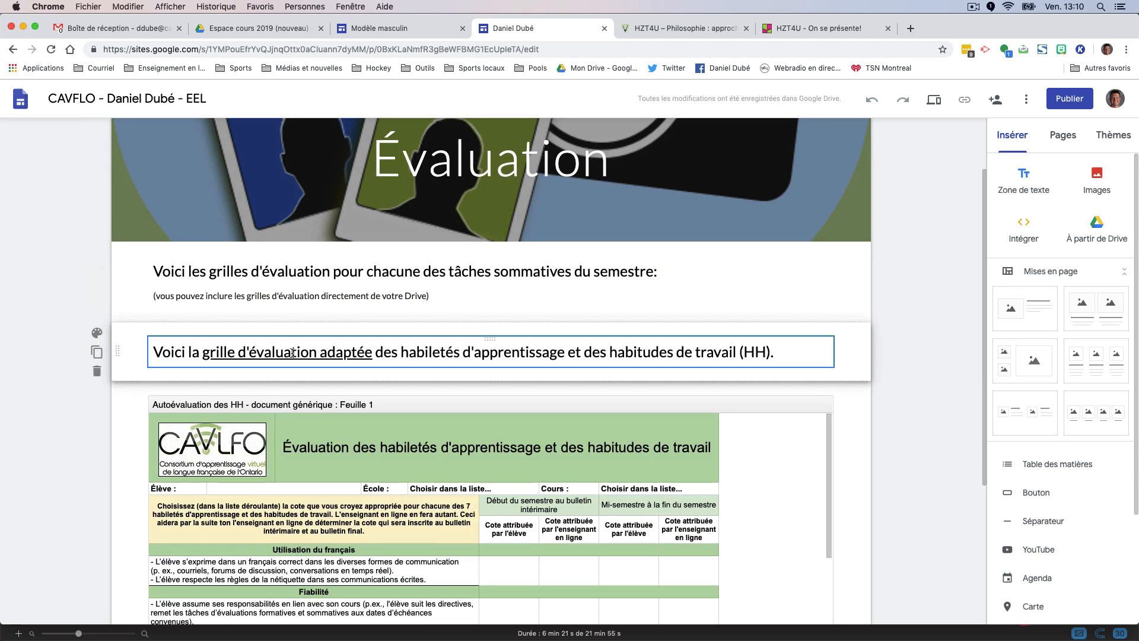
scroll(292, 352, down, 1)
scroll(292, 353, down, 1)
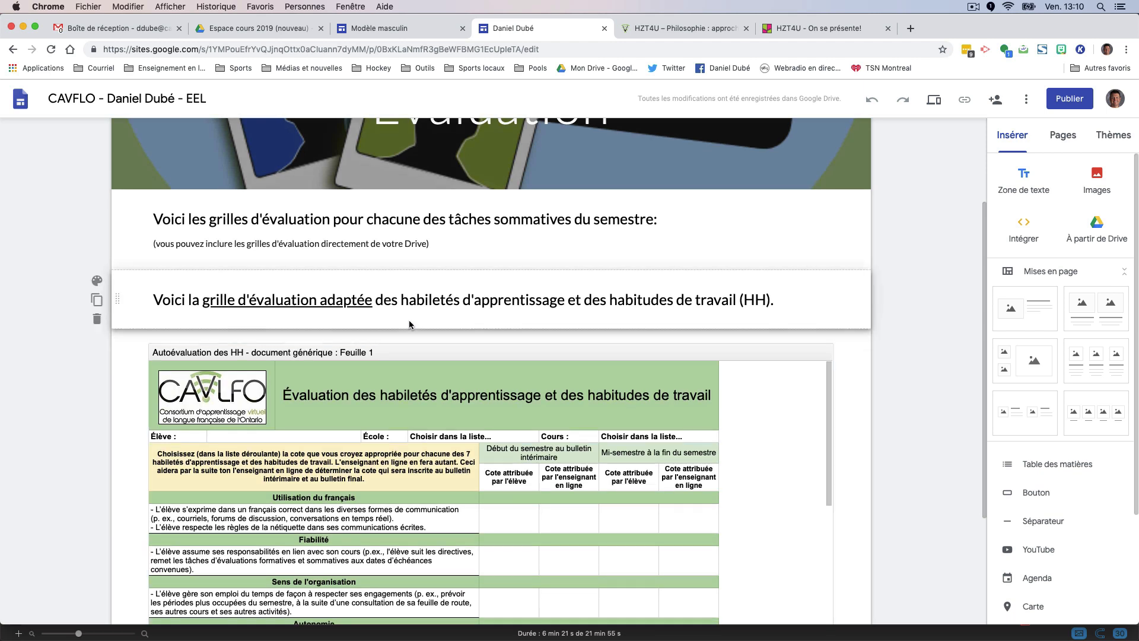
Delete the parenthetical note about including the grids from Drive, along with its empty line, beneath the summative-task sentence
scroll(409, 325, down, 5)
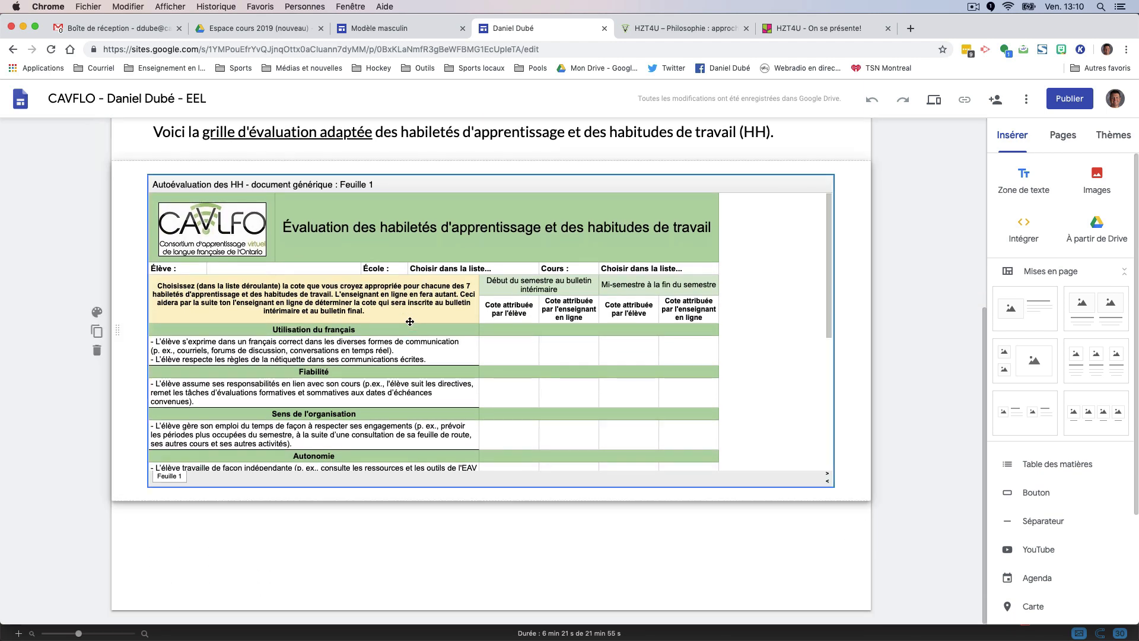
scroll(409, 321, up, 3)
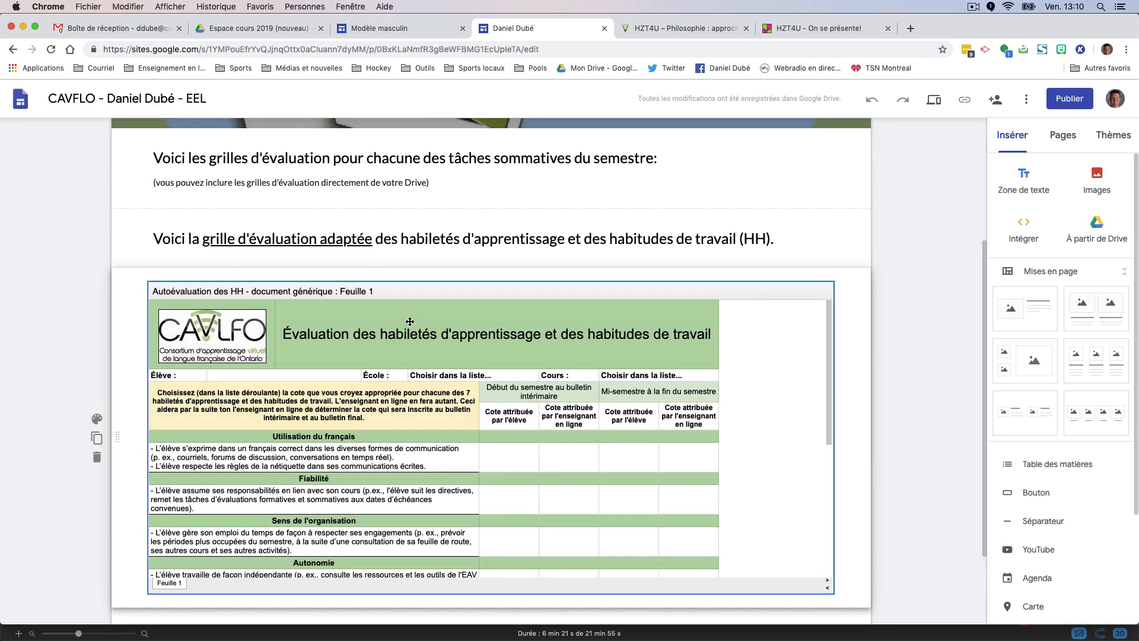
scroll(409, 321, up, 1)
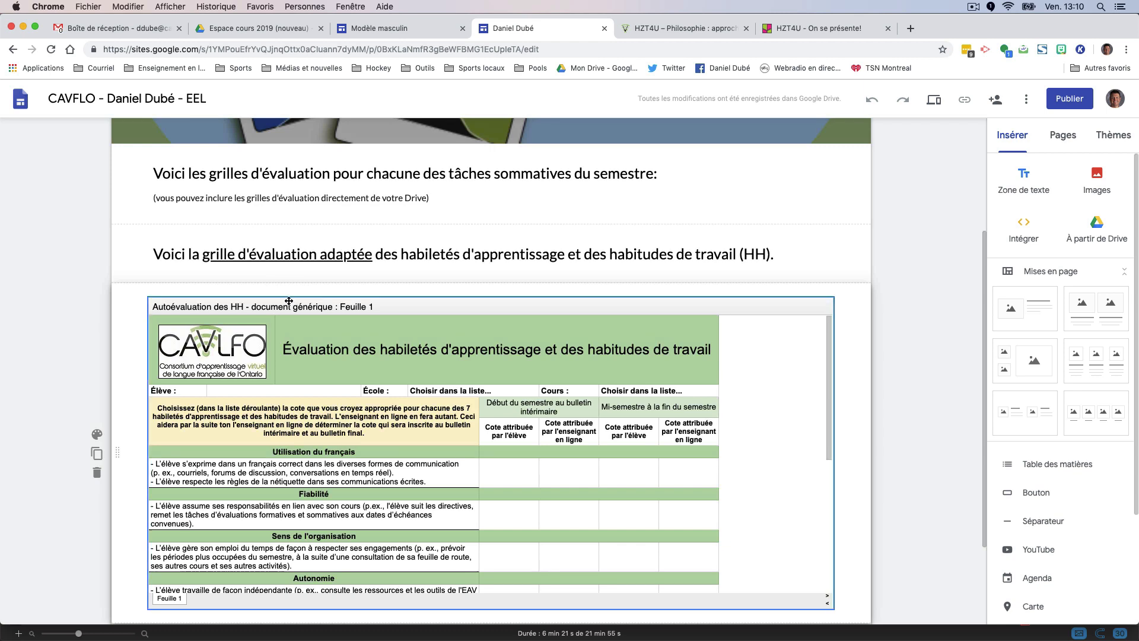
scroll(287, 299, up, 1)
triple_click(239, 228)
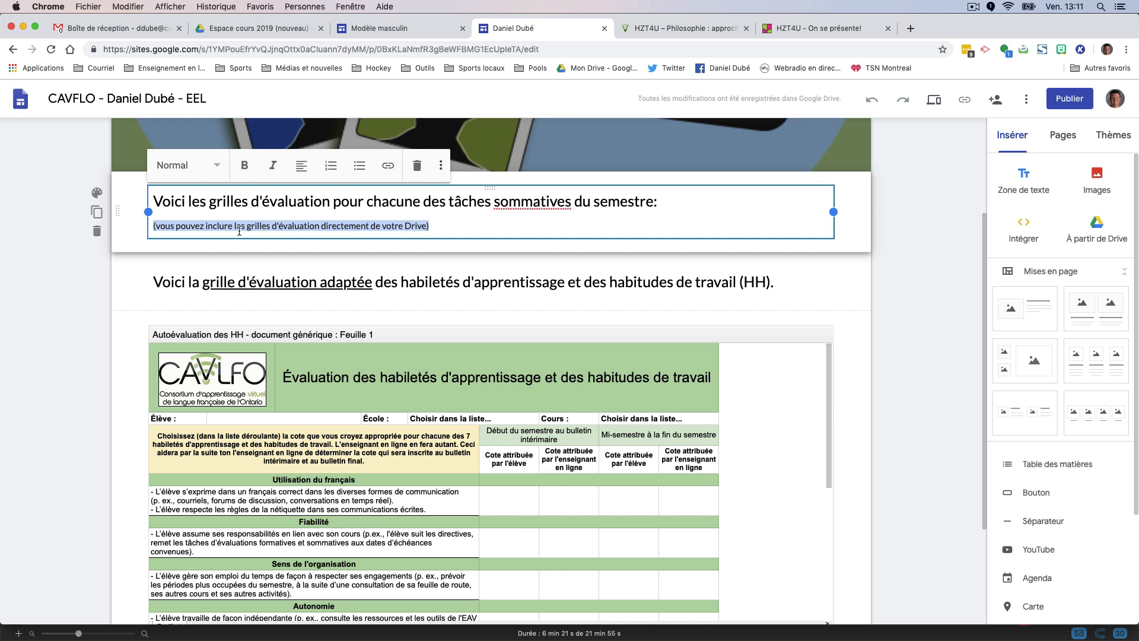
key(BackSpace)
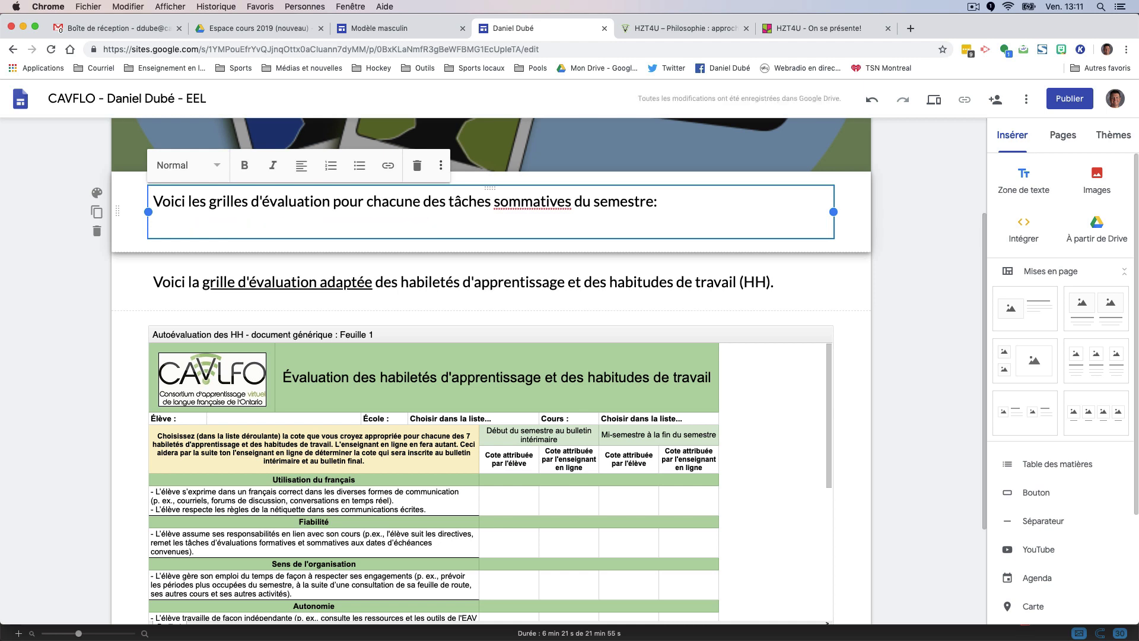
key(BackSpace)
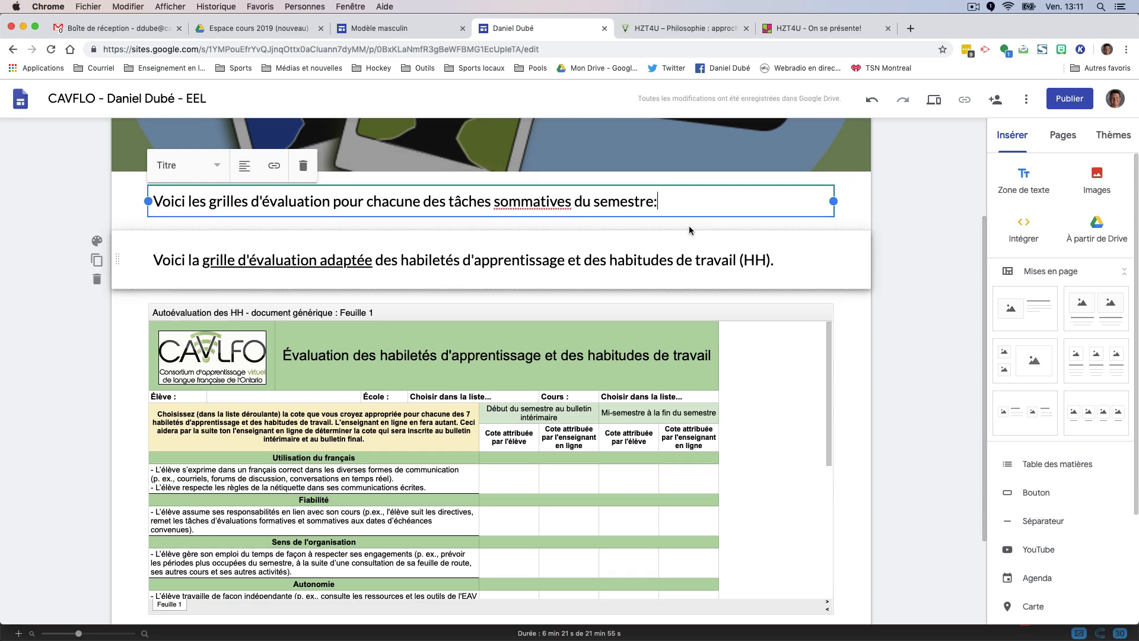
click(905, 207)
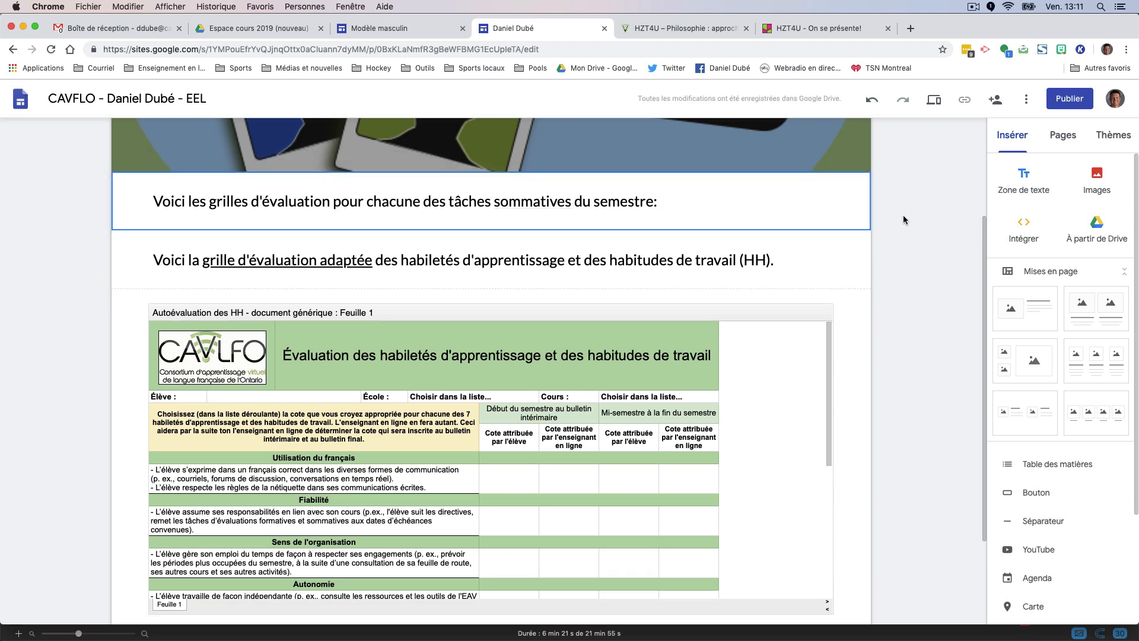
Insert the five HZT4U evaluation grids, including the final-task and module 5 ones, from the Drive folder Grilles HZT4U
click(1092, 233)
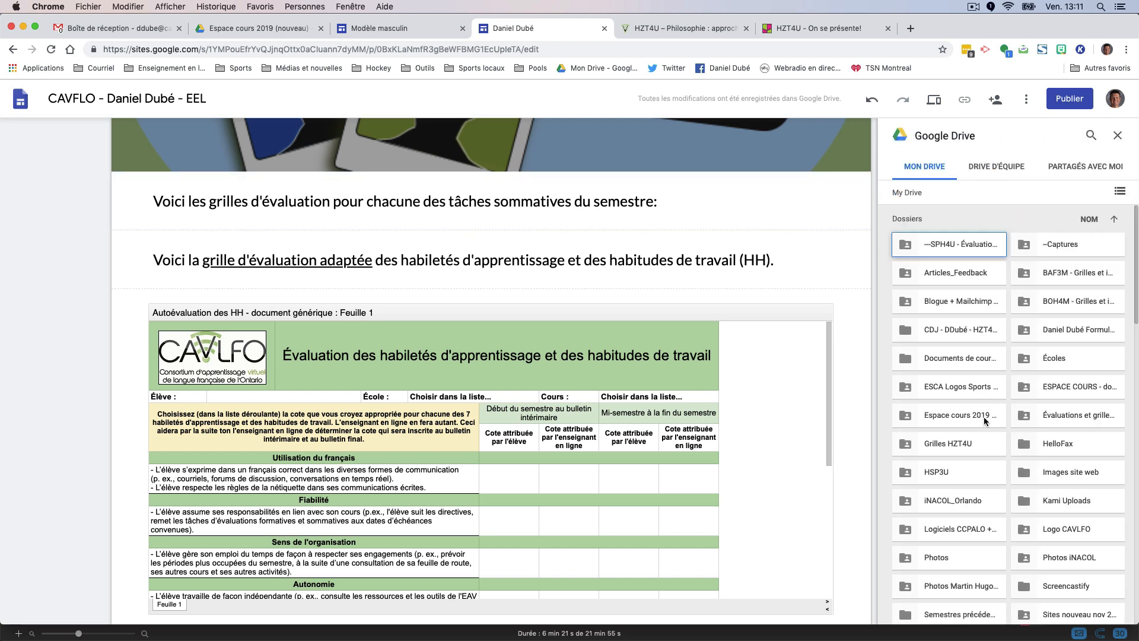
double_click(961, 443)
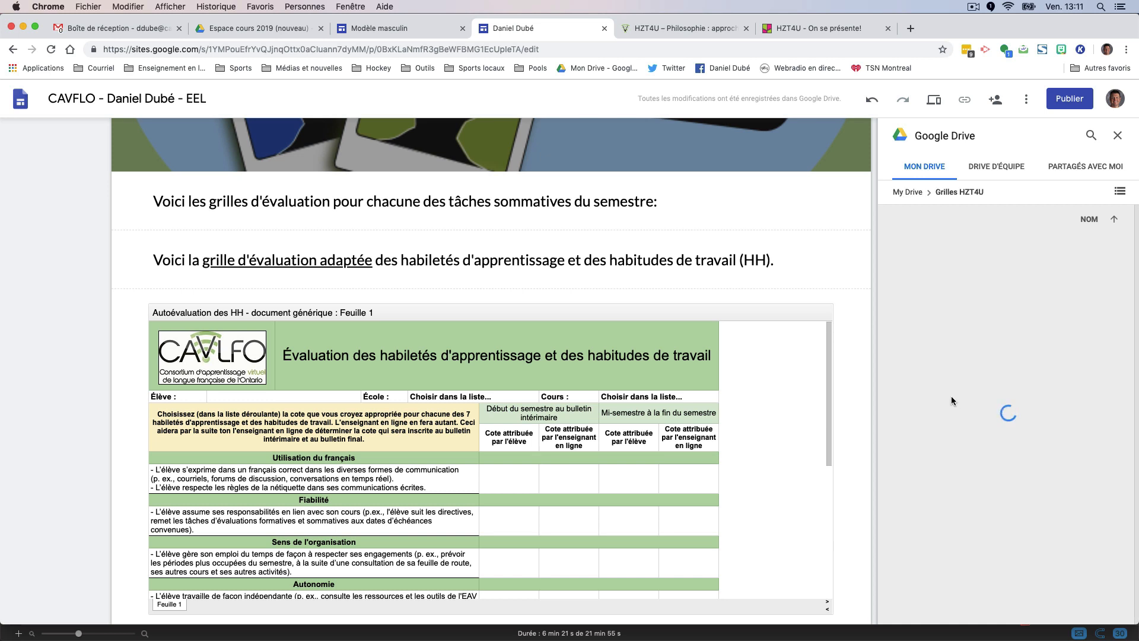
scroll(954, 376, down, 7)
scroll(954, 376, down, 1)
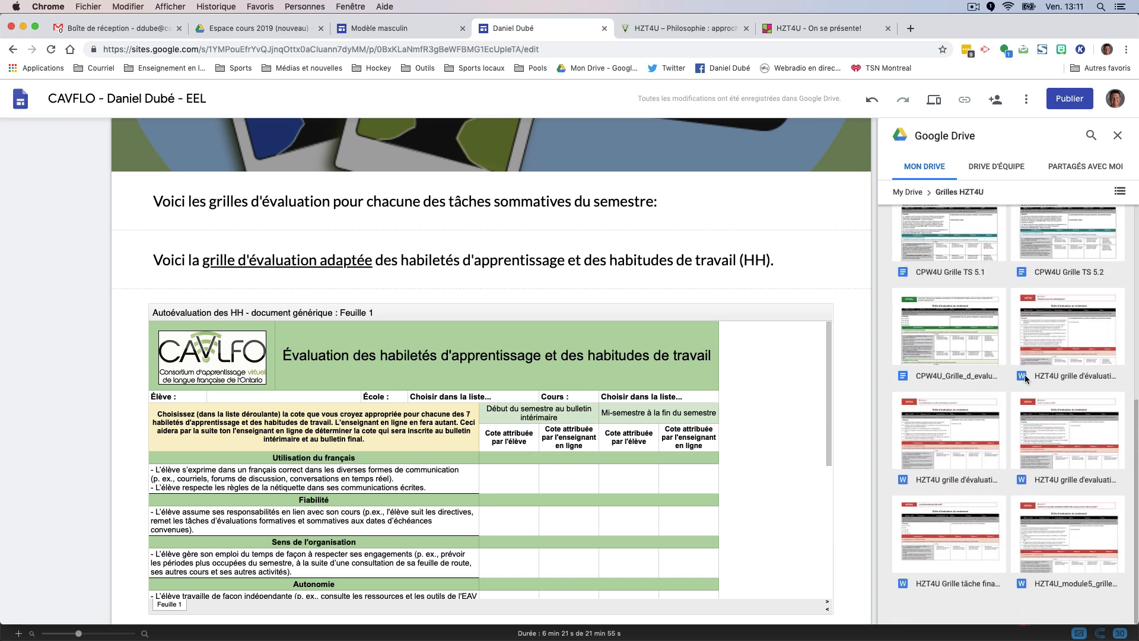
double_click(1043, 346)
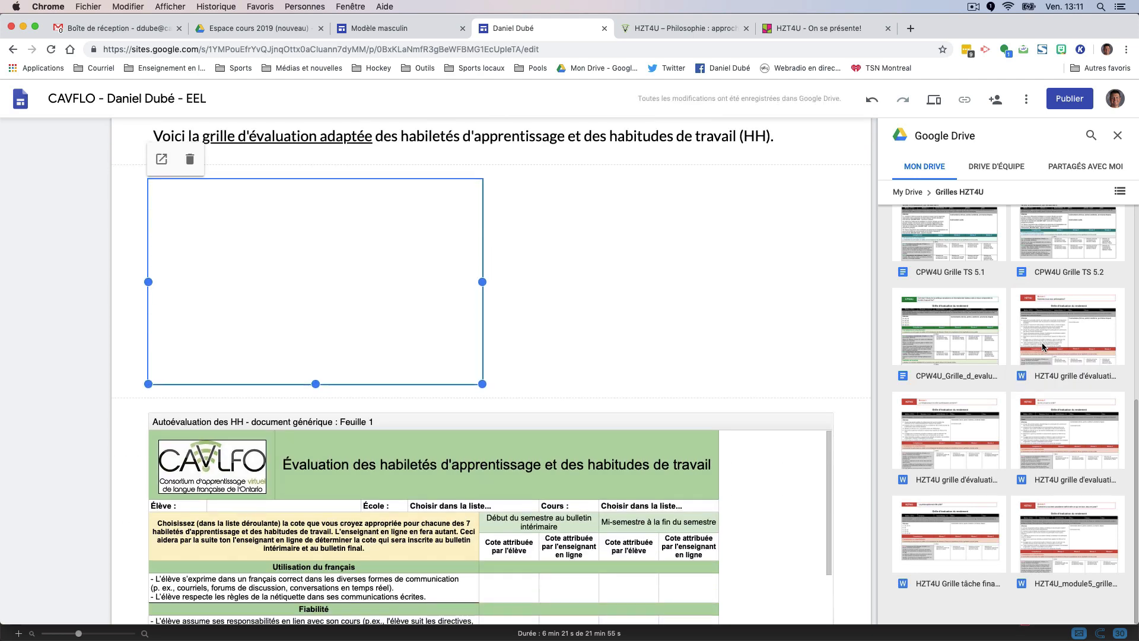
click(972, 431)
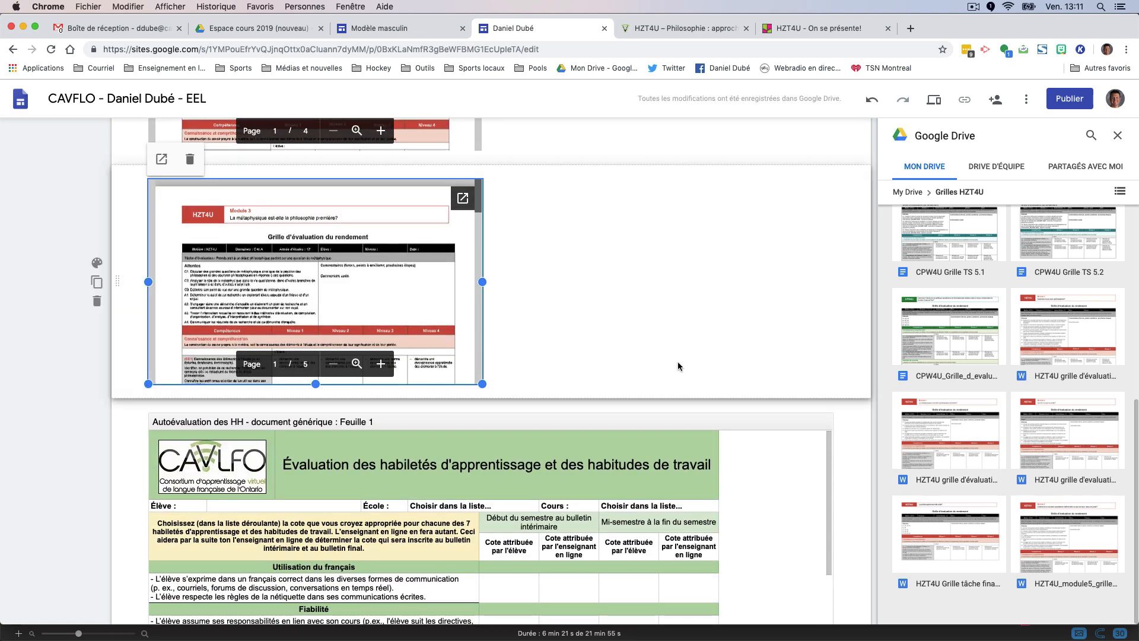
click(1037, 434)
click(970, 532)
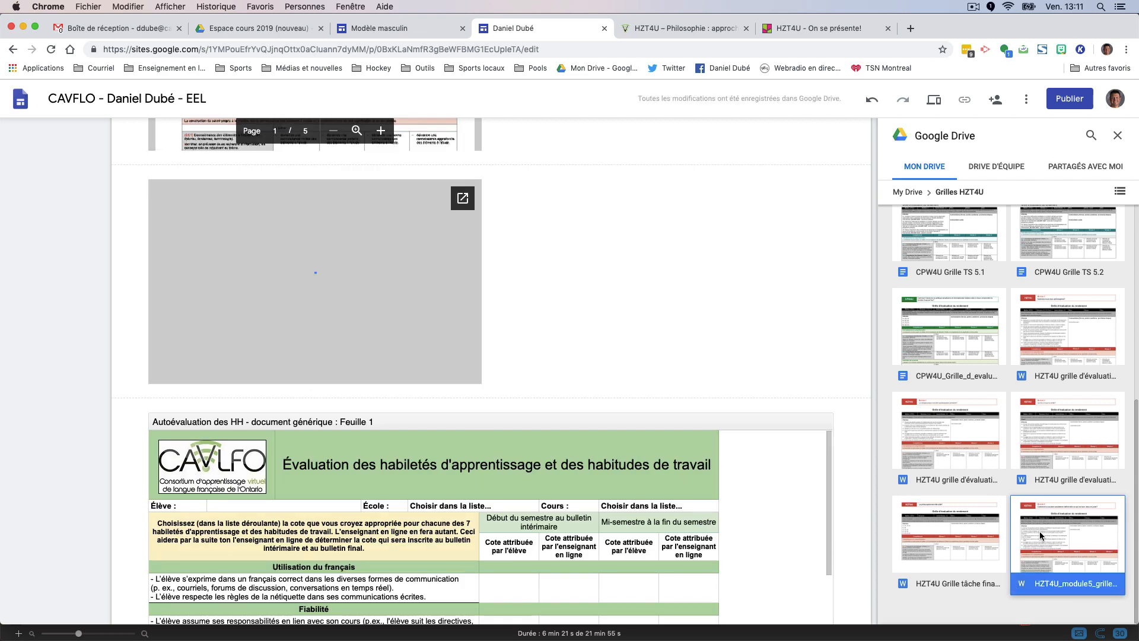
Place the Module 3 grid beside Module 2 and the "La philosophie est-elle utile?" grid beside Module 4
scroll(592, 362, up, 15)
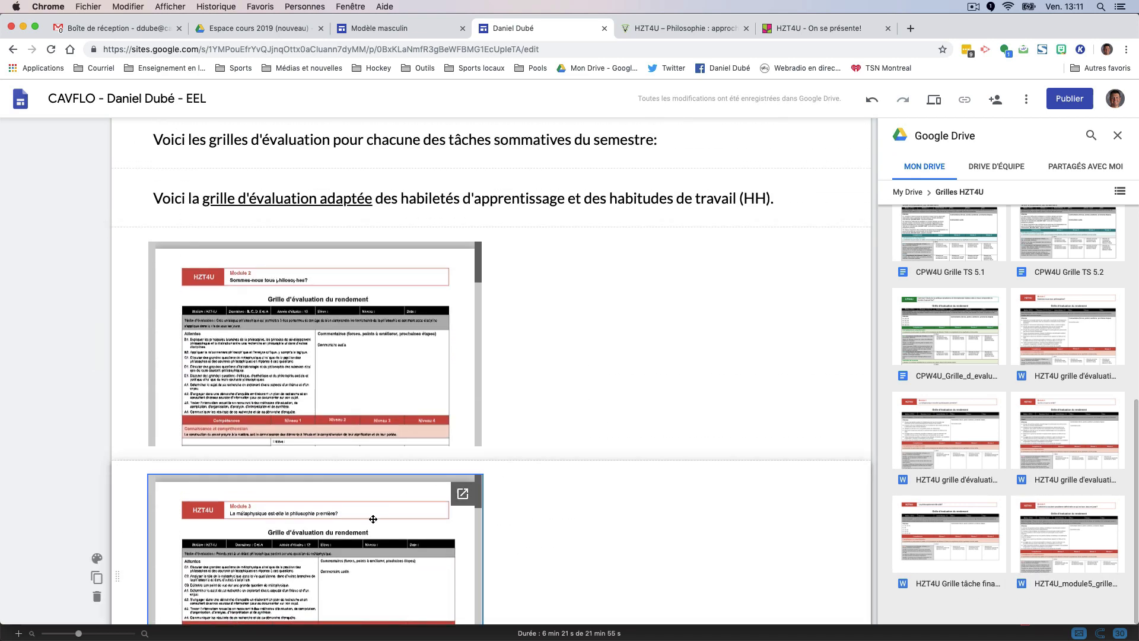
drag(457, 508, 579, 308)
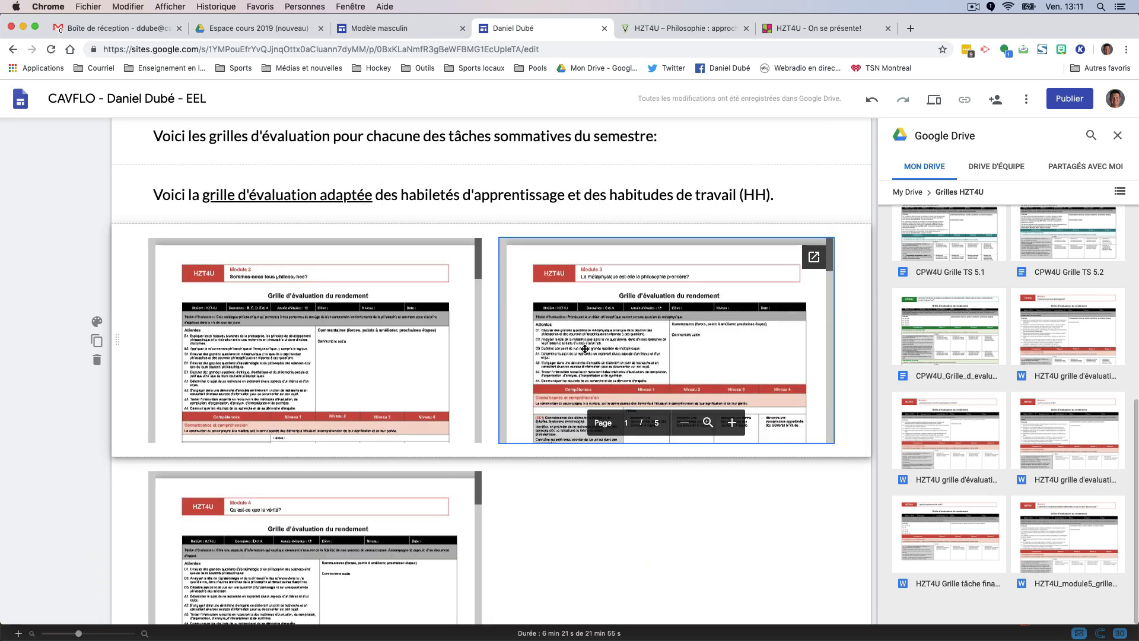
scroll(585, 348, down, 2)
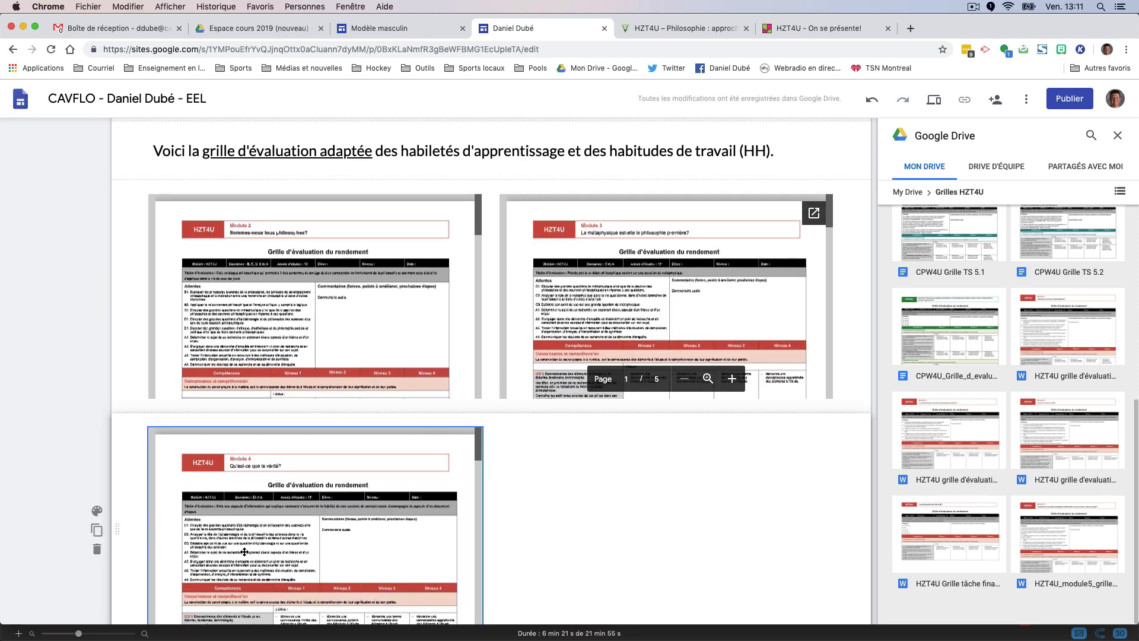
scroll(245, 552, down, 4)
drag(244, 551, 570, 330)
scroll(308, 385, down, 4)
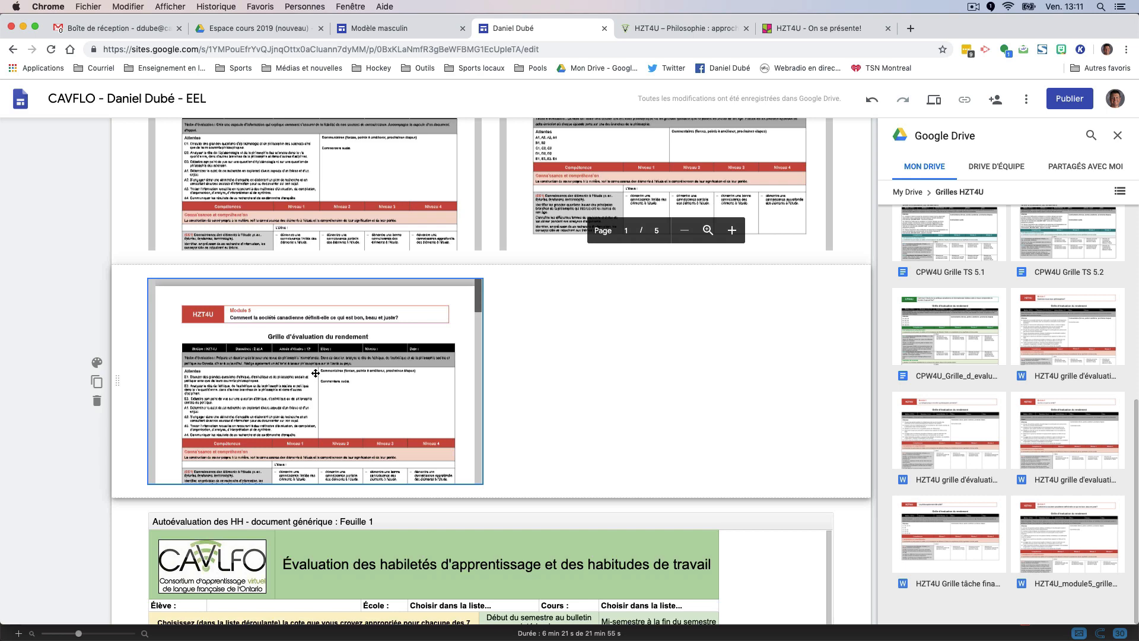
Put the Module 5 grid beside Module 4 and centre the "La philosophie est-elle utile?" grid alone in the row below
scroll(471, 371, up, 2)
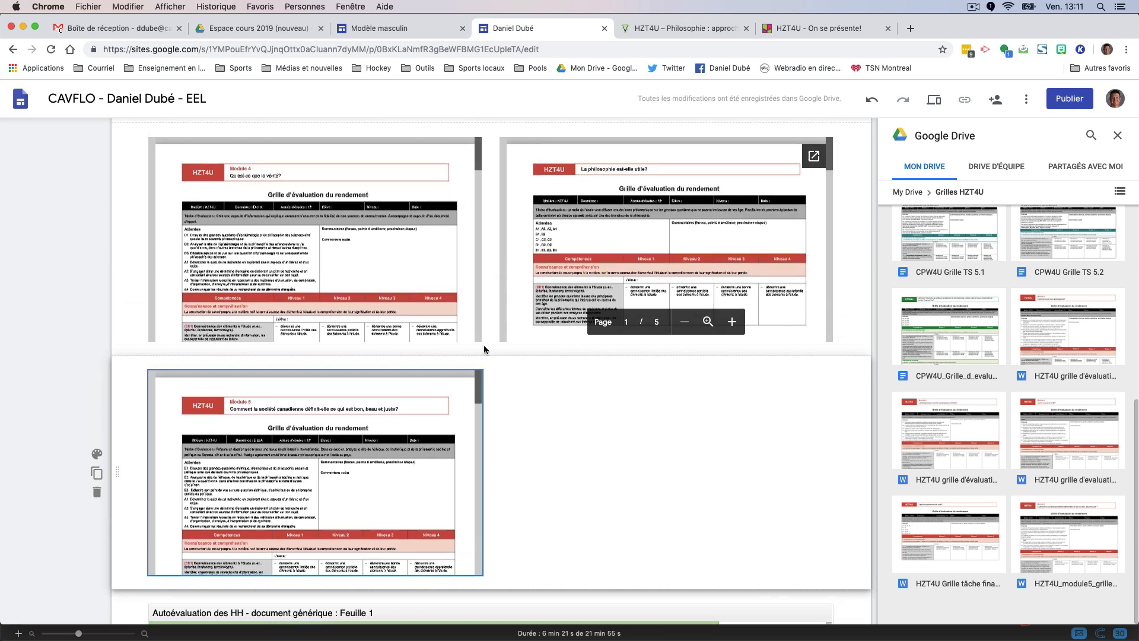
drag(561, 304, 568, 445)
scroll(472, 378, down, 1)
drag(471, 373, 590, 266)
drag(624, 420, 522, 425)
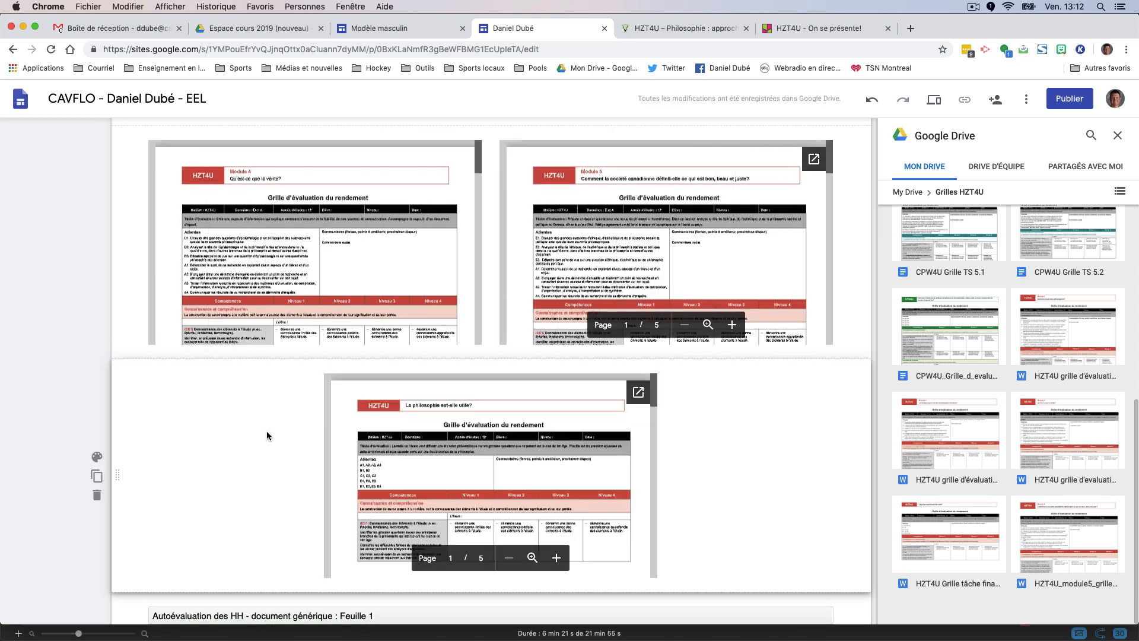
scroll(266, 436, down, 1)
scroll(266, 436, down, 2)
scroll(297, 427, up, 7)
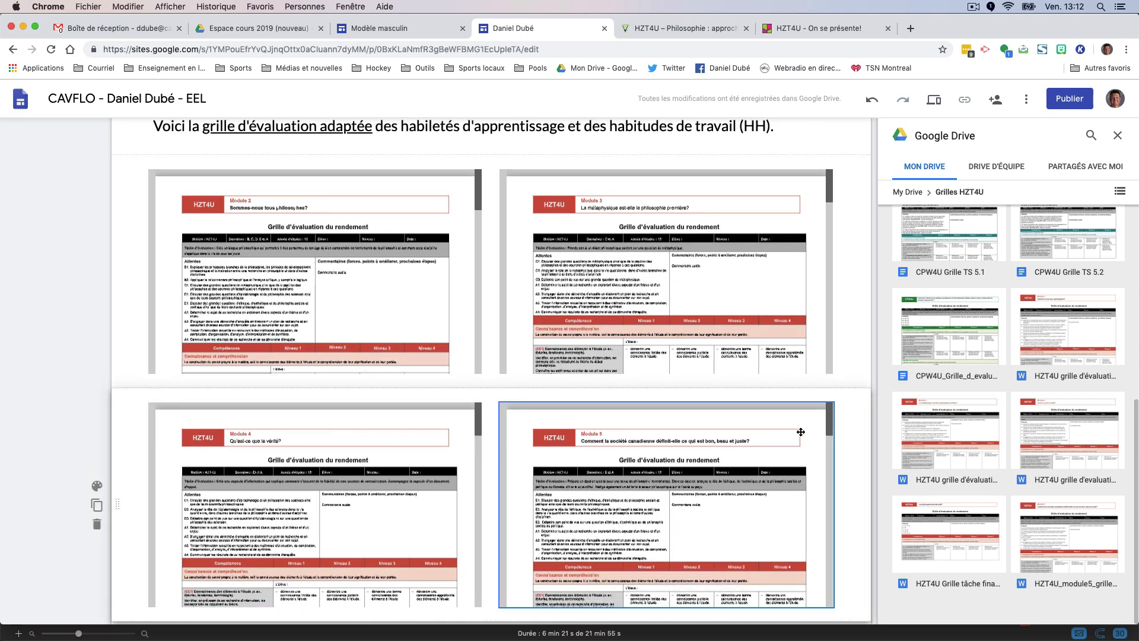
Open the embedded final-task grid in its own tab, look through its pages, and close it
scroll(688, 489, down, 3)
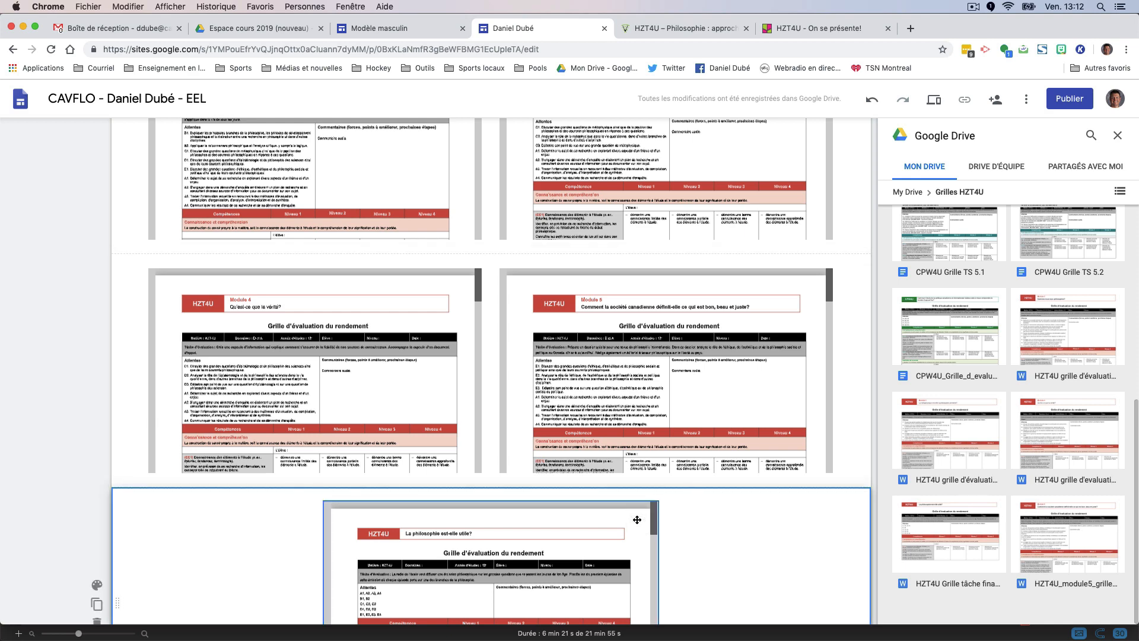
click(638, 520)
scroll(617, 540, down, 3)
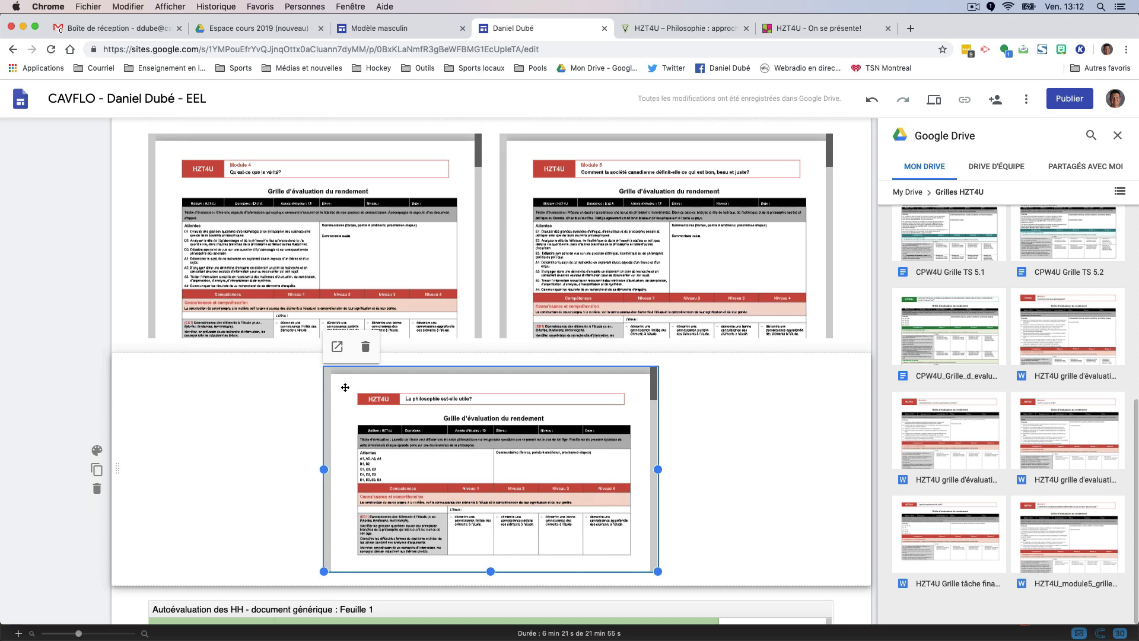
click(337, 347)
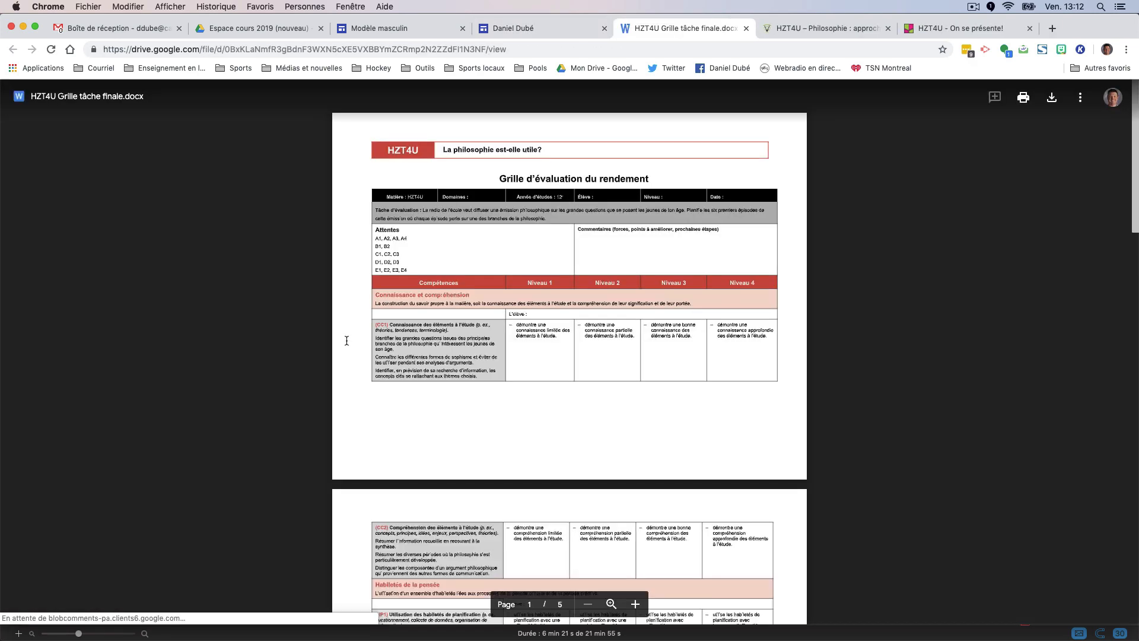
scroll(603, 376, down, 3)
scroll(603, 379, down, 2)
scroll(611, 373, up, 4)
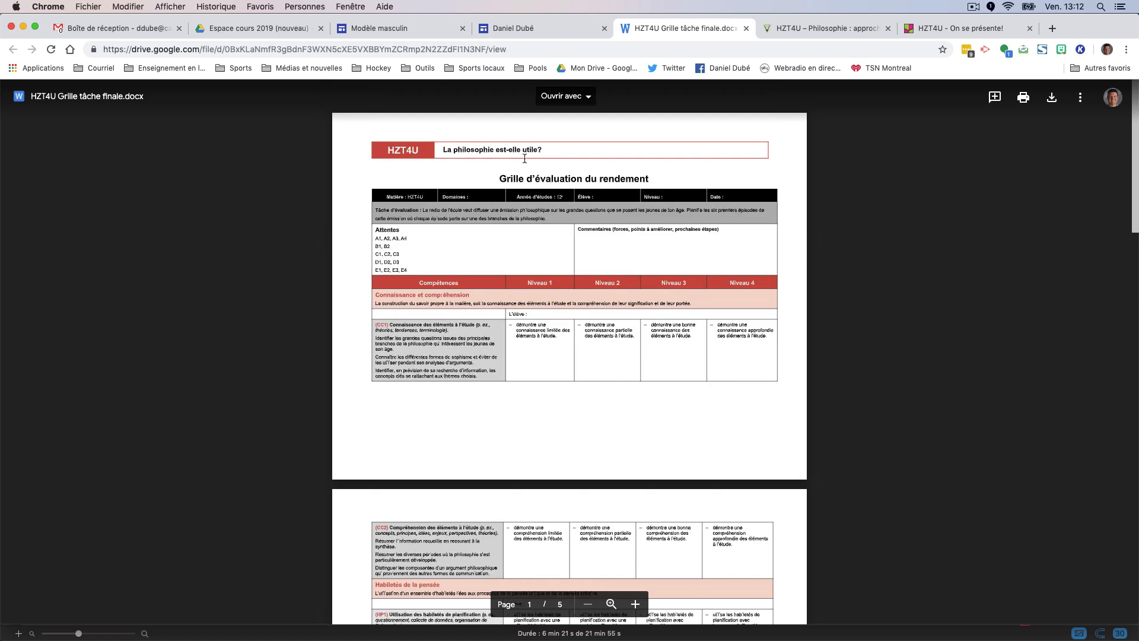
click(746, 28)
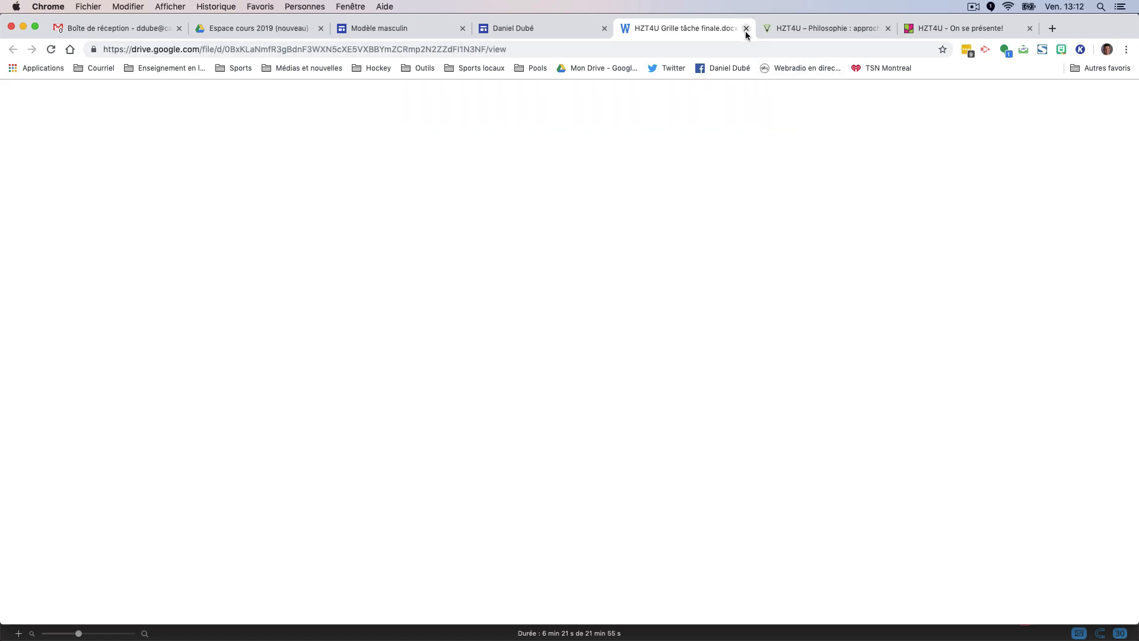
Move the "grille d'évaluation adaptée" sentence section below the HZT4U grids, directly above the HH self-assessment grid
scroll(623, 334, up, 5)
scroll(623, 334, up, 3)
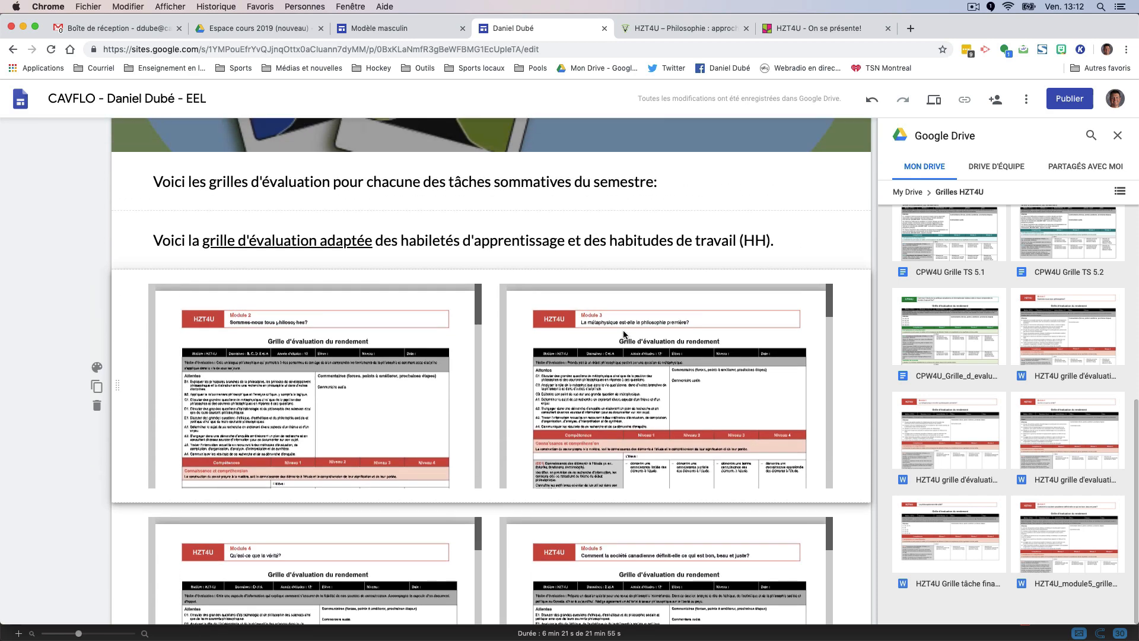
scroll(621, 333, up, 1)
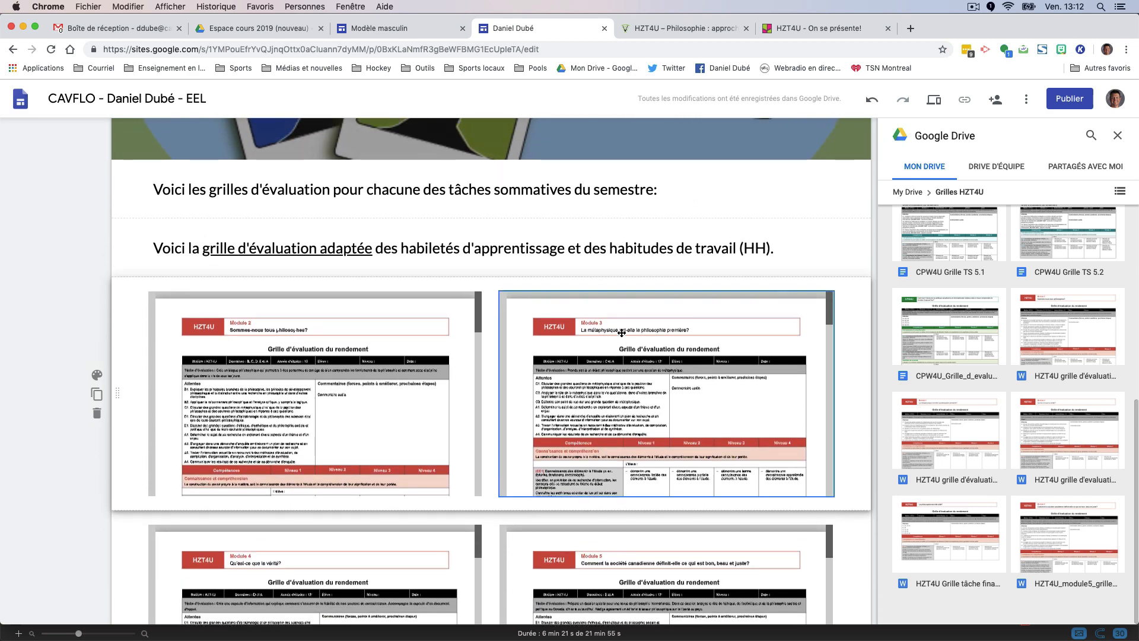
scroll(677, 410, up, 3)
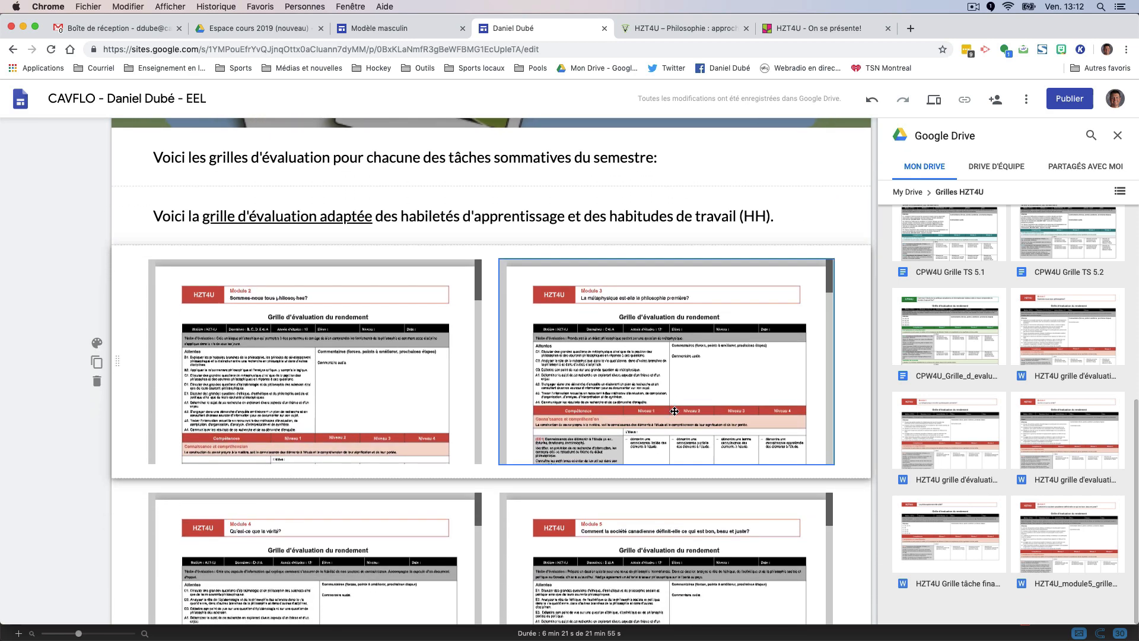
scroll(675, 410, down, 1)
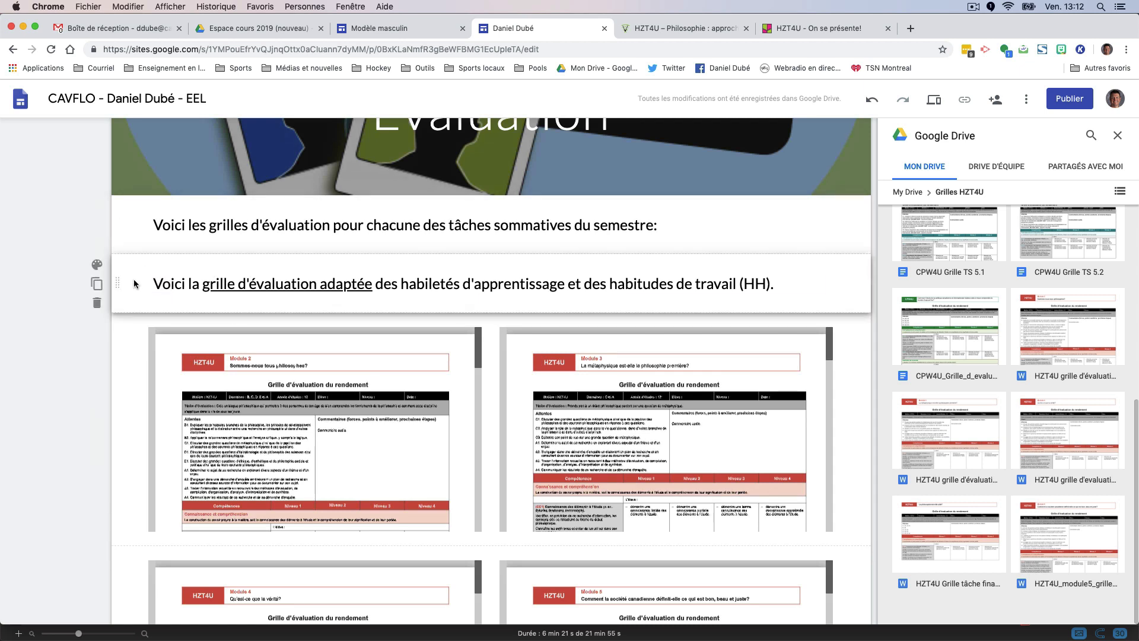
drag(124, 280, 135, 465)
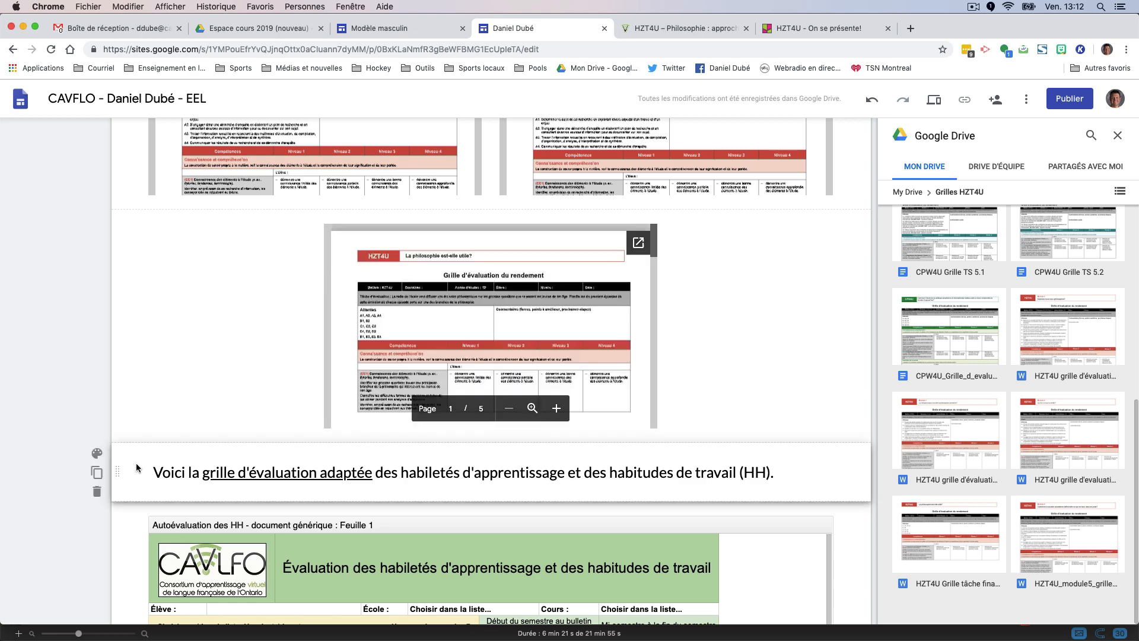
Replace the Évaluation banner image with the Le-Penseur picture uploaded from the Espace cours folder
scroll(488, 350, up, 10)
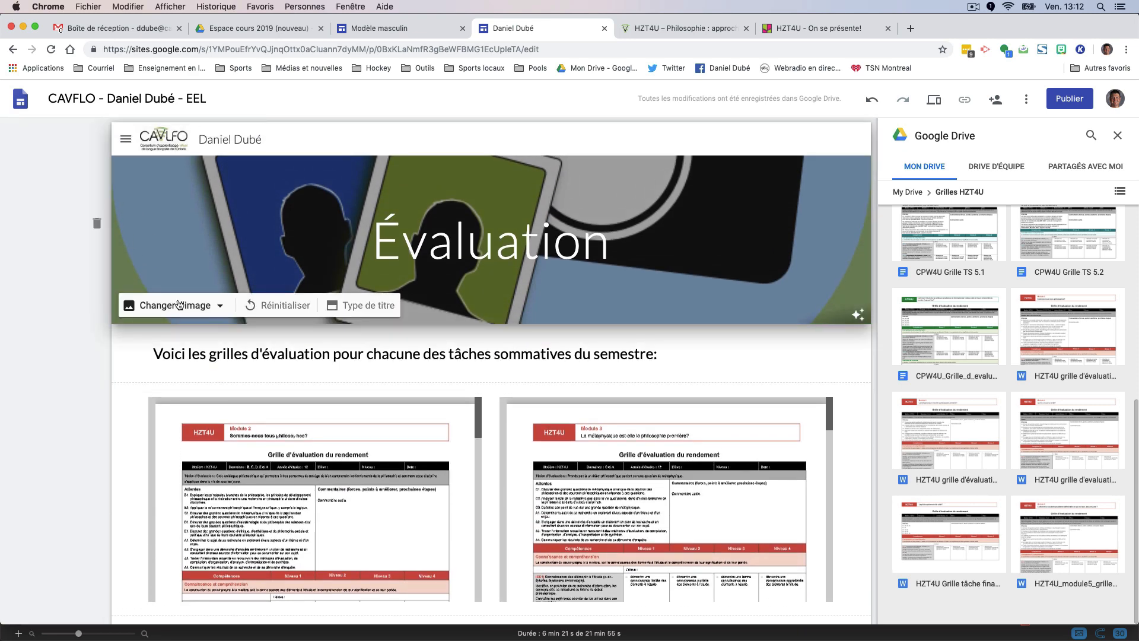
click(195, 304)
click(181, 344)
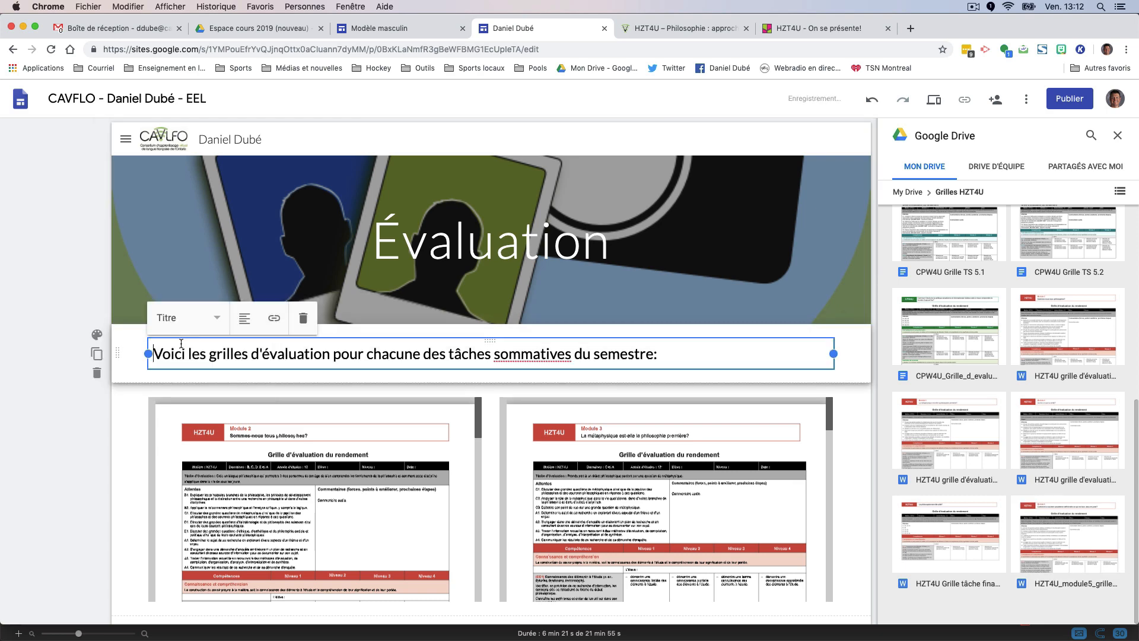
click(157, 265)
click(209, 306)
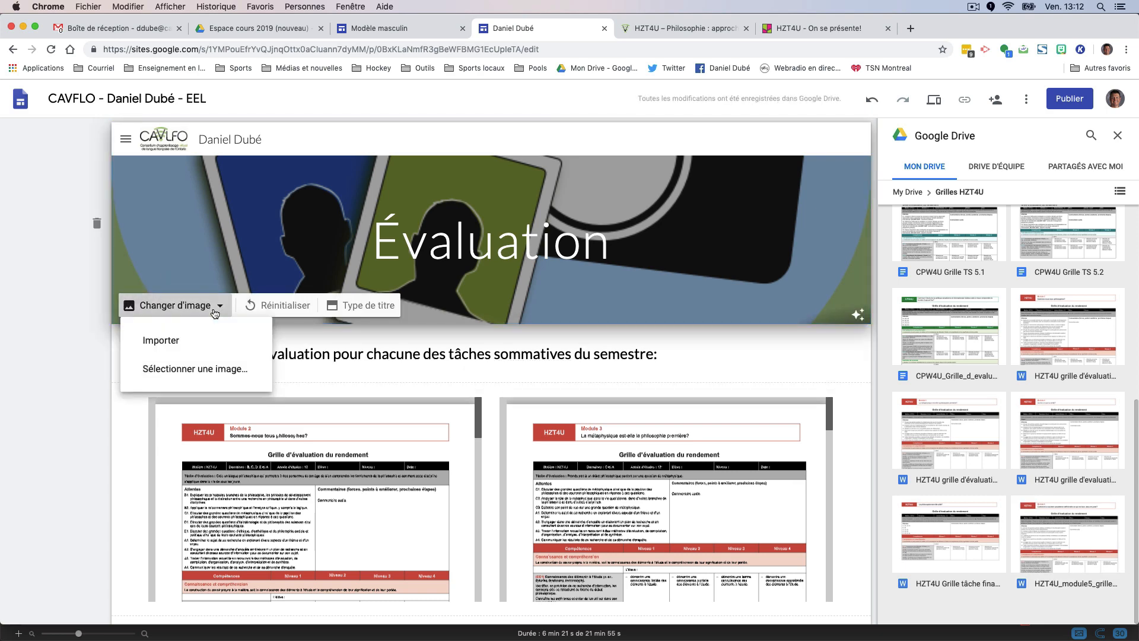
click(215, 332)
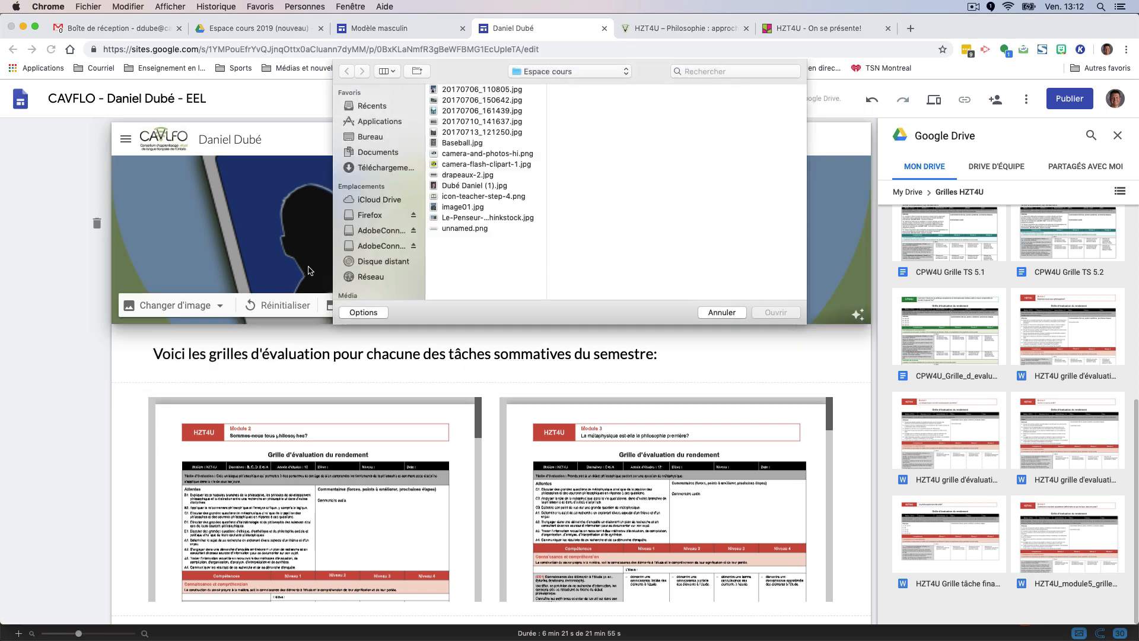
click(466, 218)
click(782, 312)
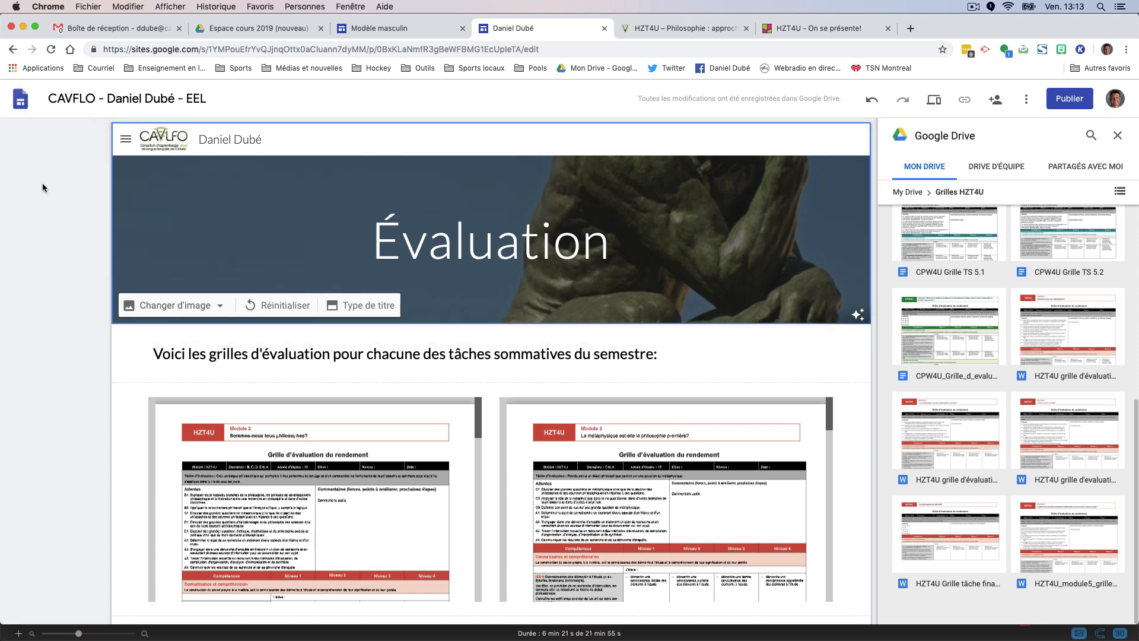
Open the "(Autres informations, exposition, etc.)" subpage of Cours #1 and replace its title with "Padlet HZT4U"
click(125, 140)
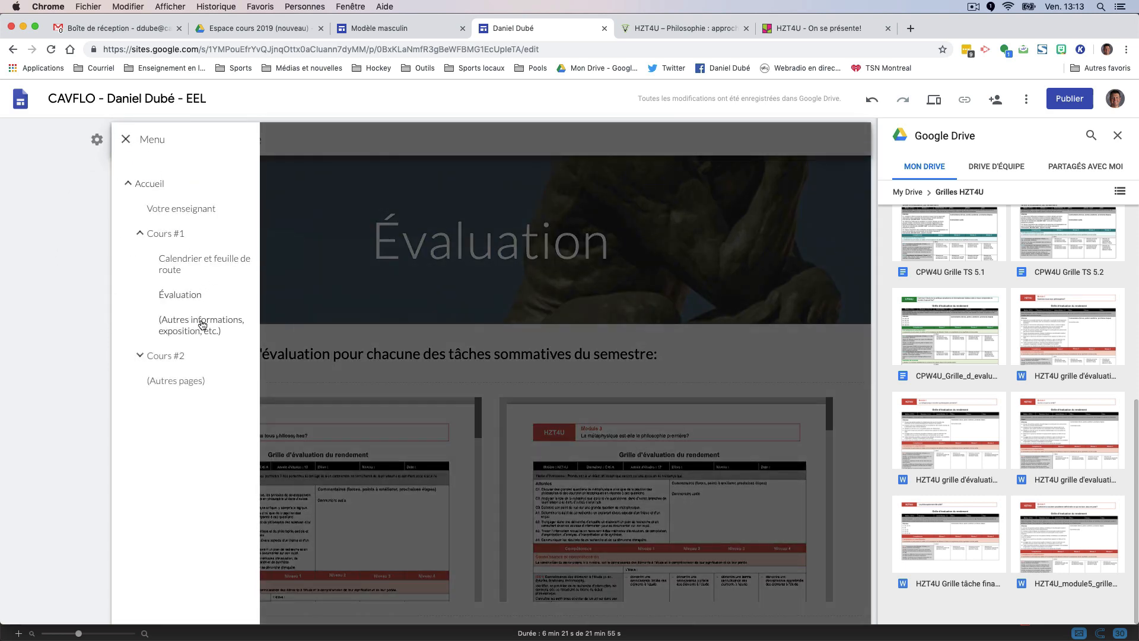
click(202, 323)
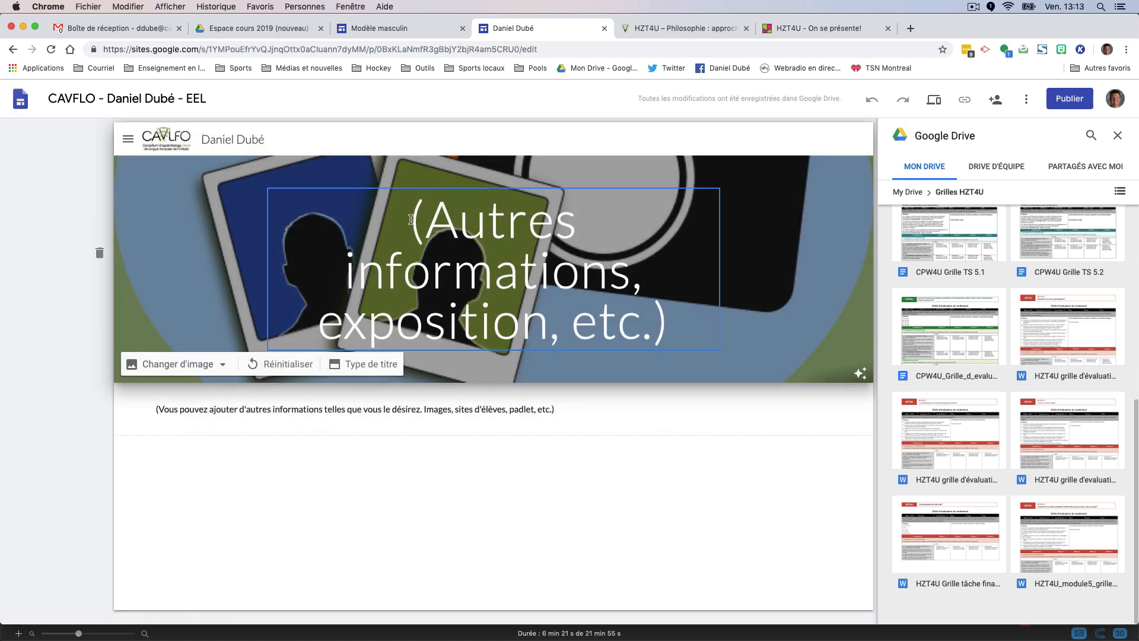
click(410, 220)
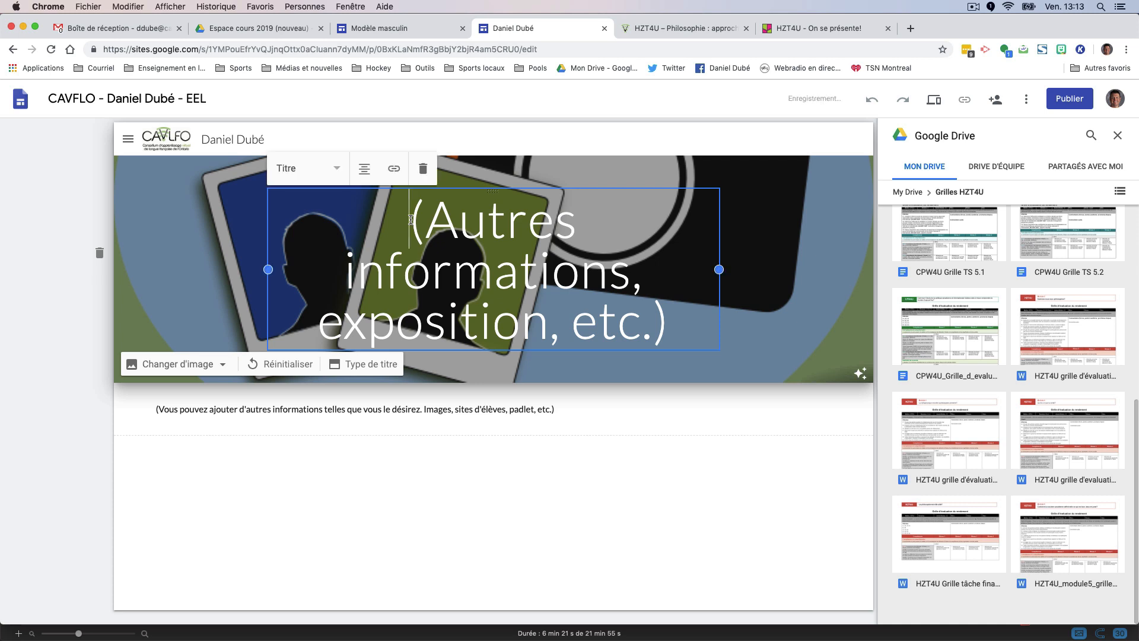
drag(411, 220, 665, 315)
text(Pa)
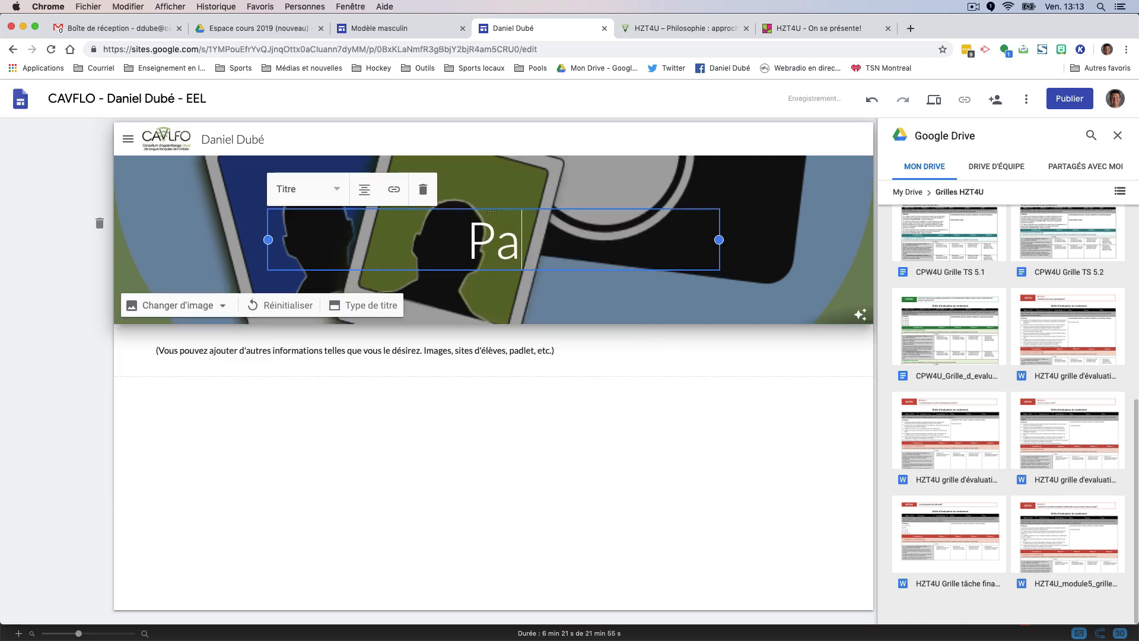
text(dlet HZT)
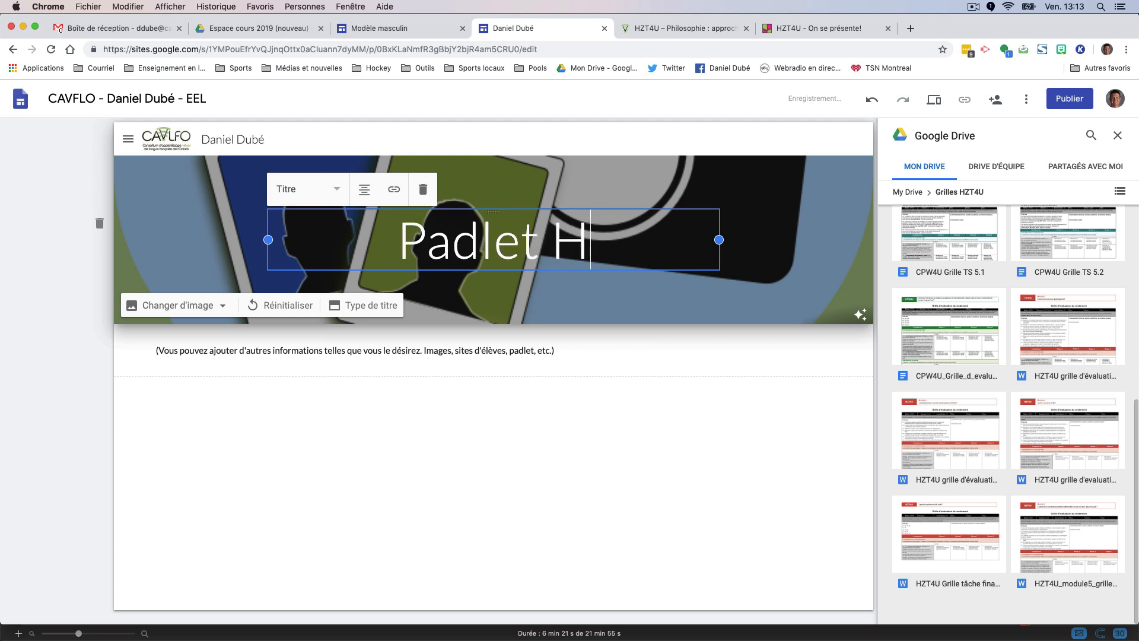
text(4U)
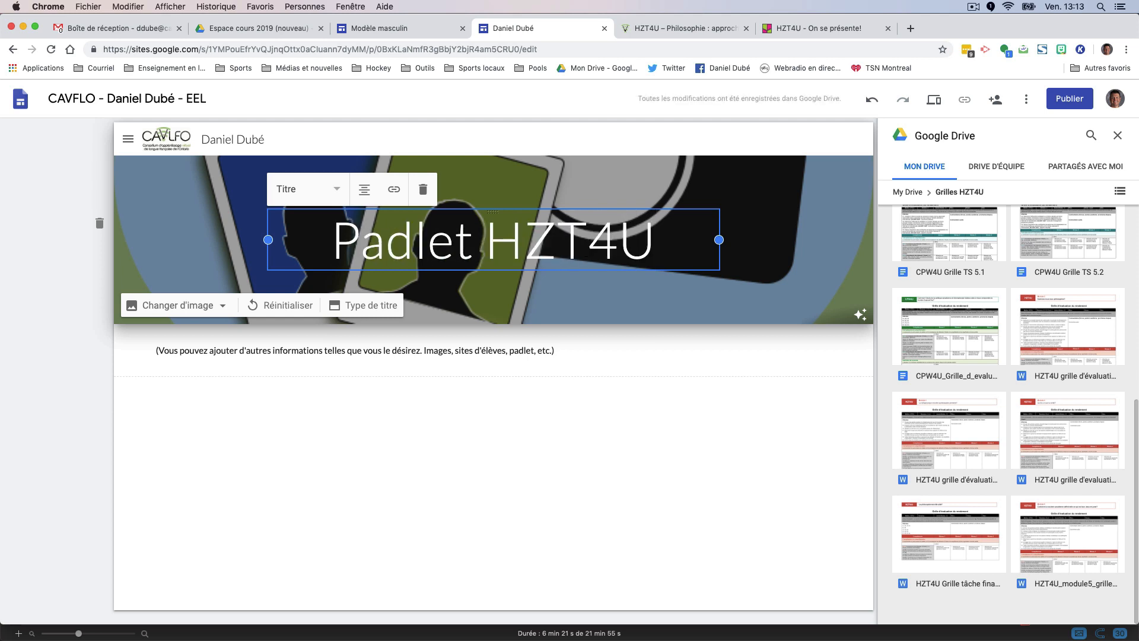
Add a second line "Discussion de classe" under the Padlet HZT4U title and format it in the smaller Titre style
key(Return)
text(Discussion)
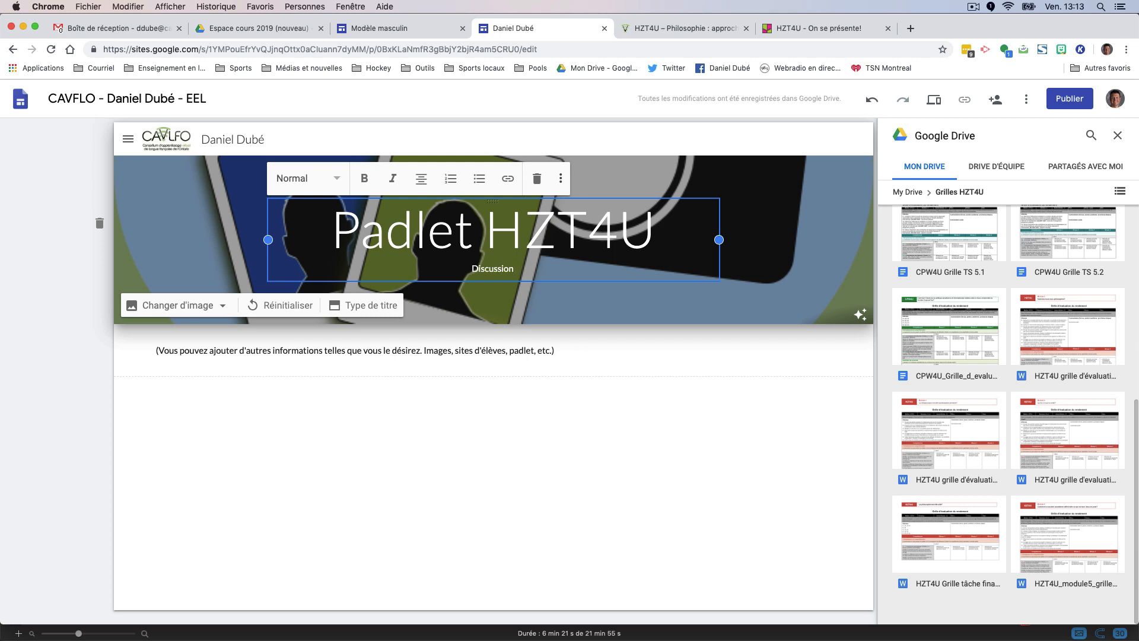
text( de ck)
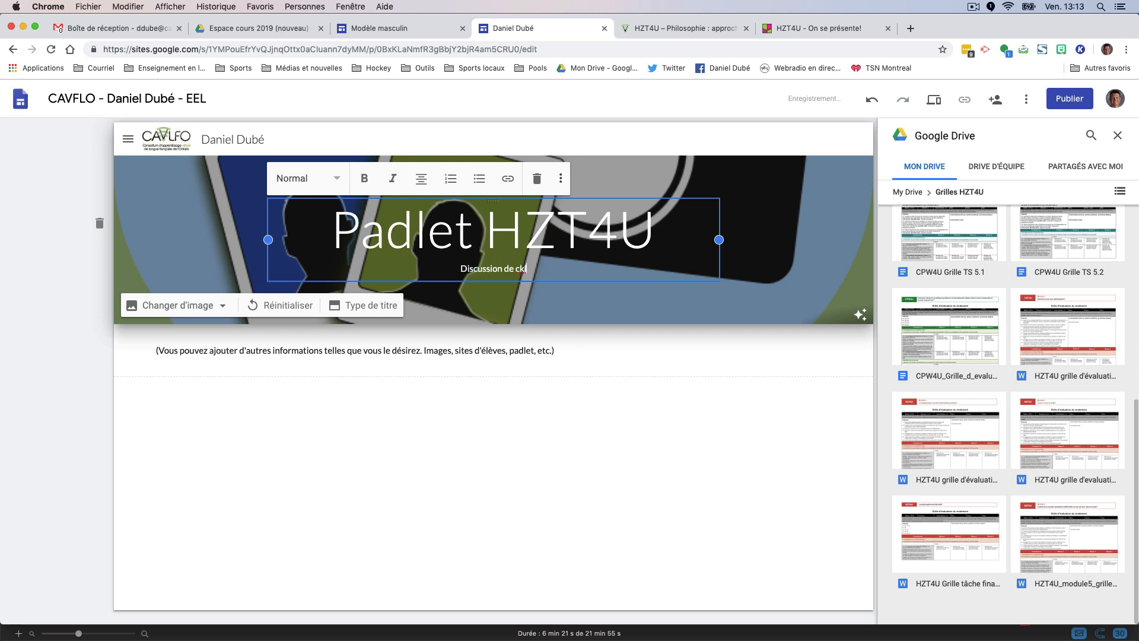
key(BackSpace)
text(lasse)
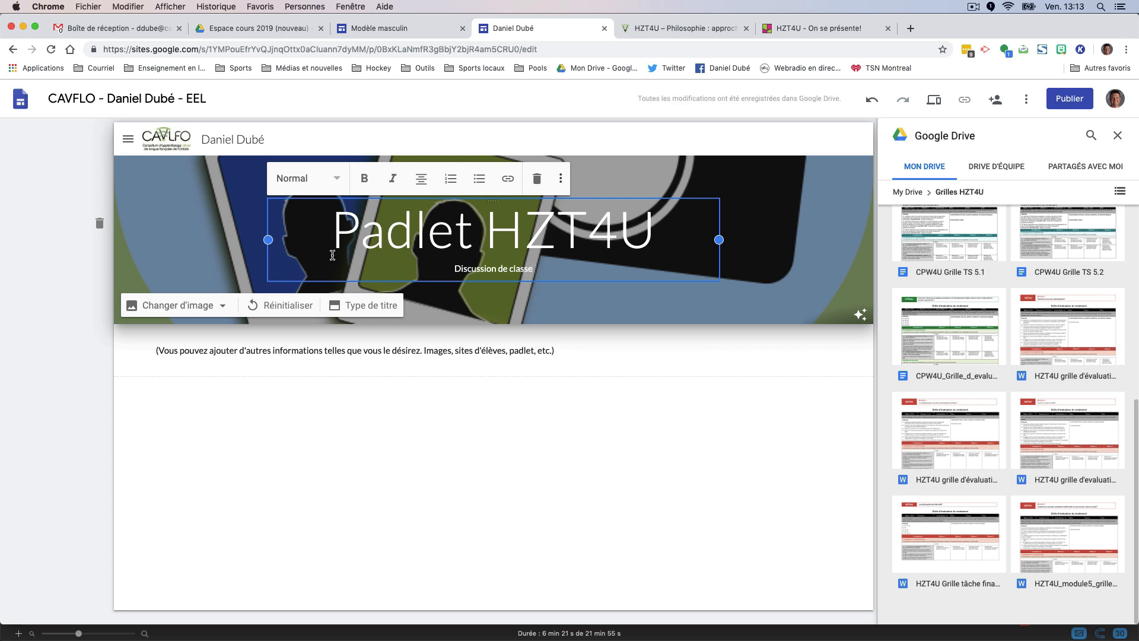
triple_click(478, 268)
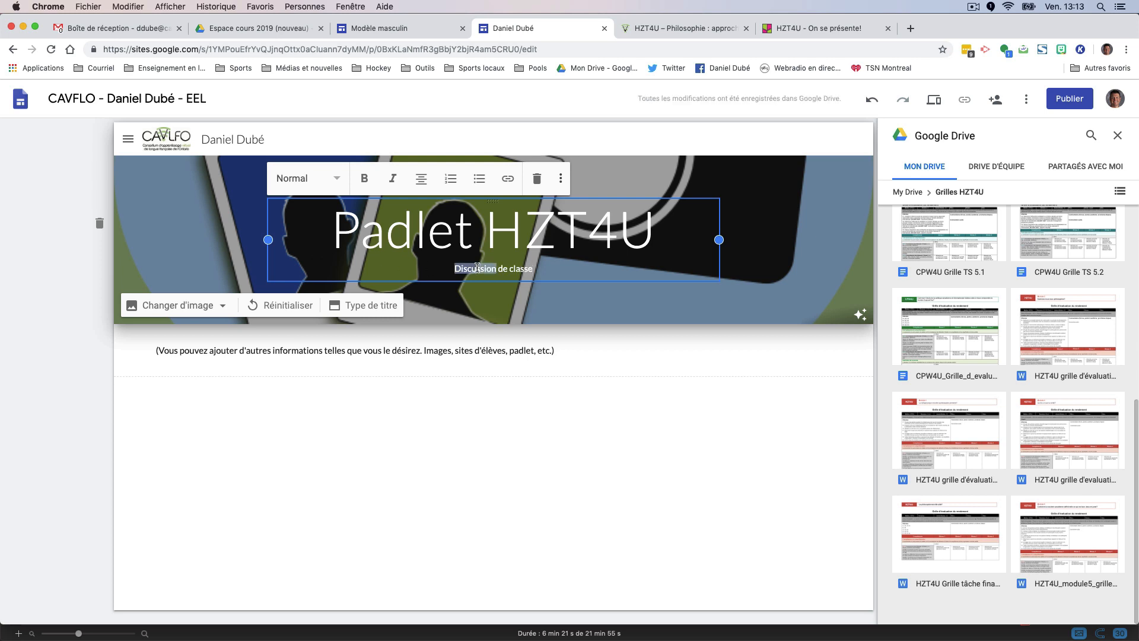
click(337, 180)
click(294, 226)
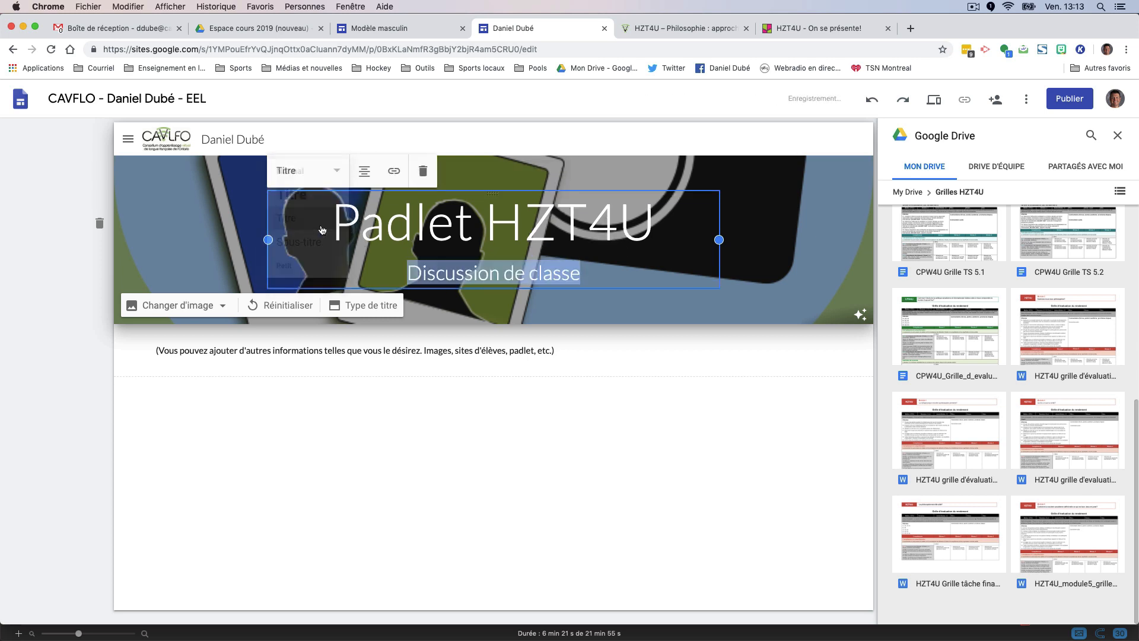
click(480, 305)
Replace the Padlet HZT4U banner image with the Le-Penseur picture uploaded from the Espace cours folder
click(171, 307)
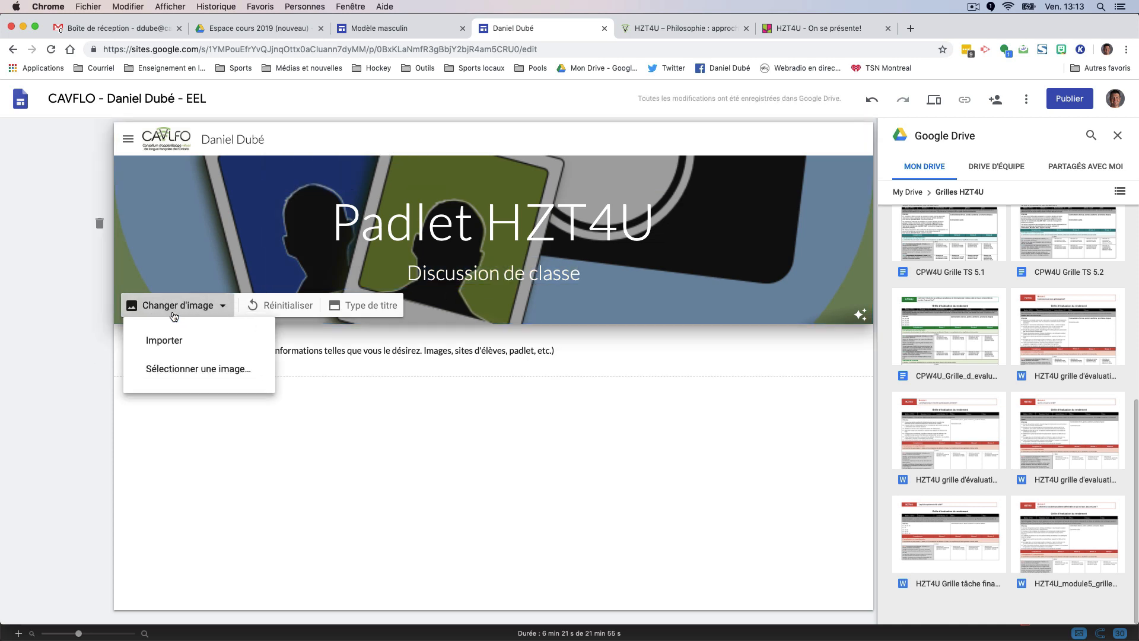
click(181, 347)
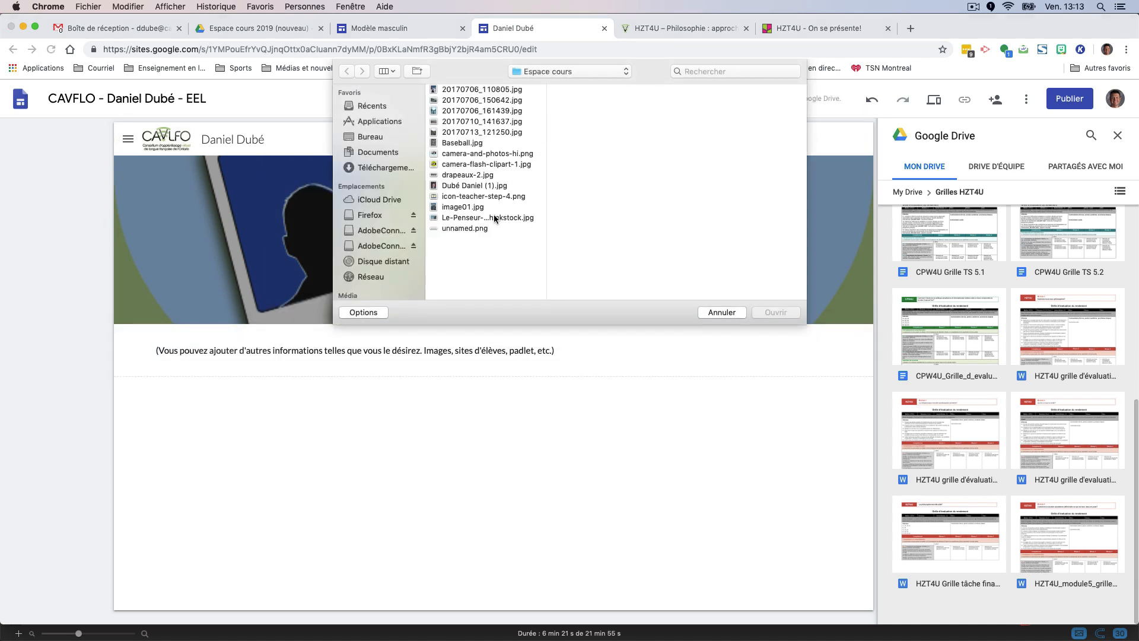
click(495, 217)
click(771, 313)
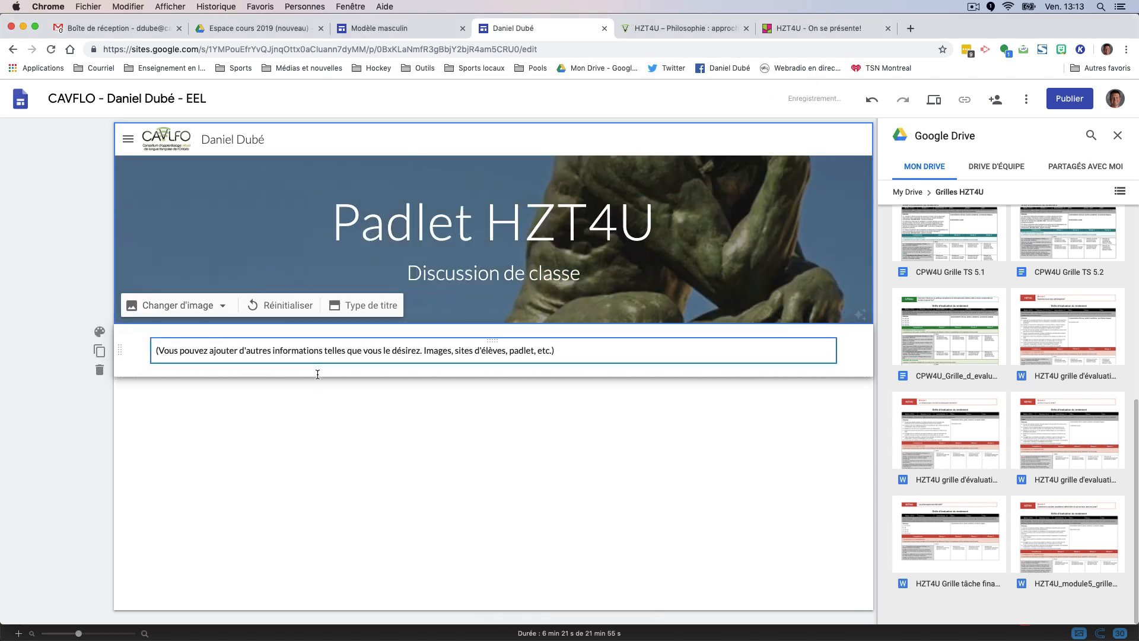
Delete the placeholder text section below the banner and close the Google Drive file browser
click(178, 352)
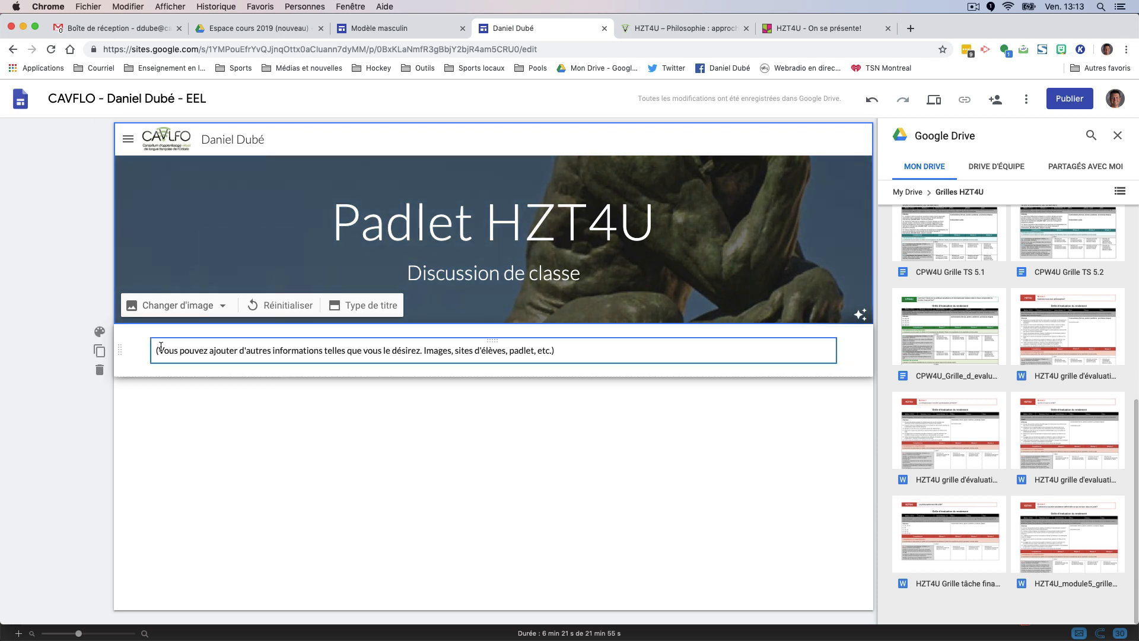
click(98, 375)
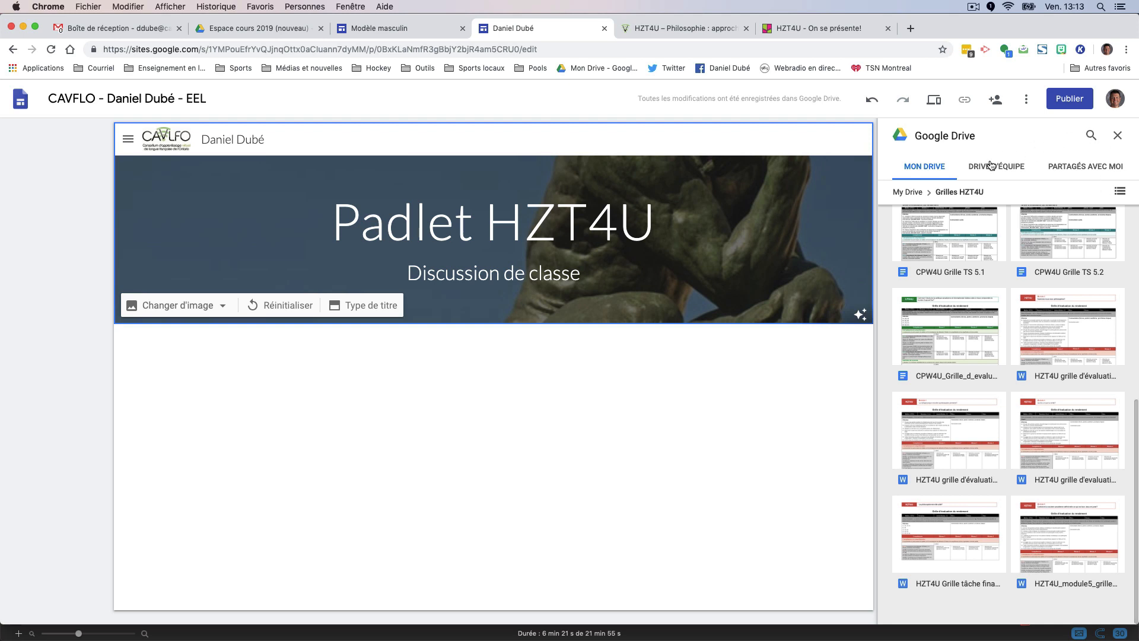
click(1118, 137)
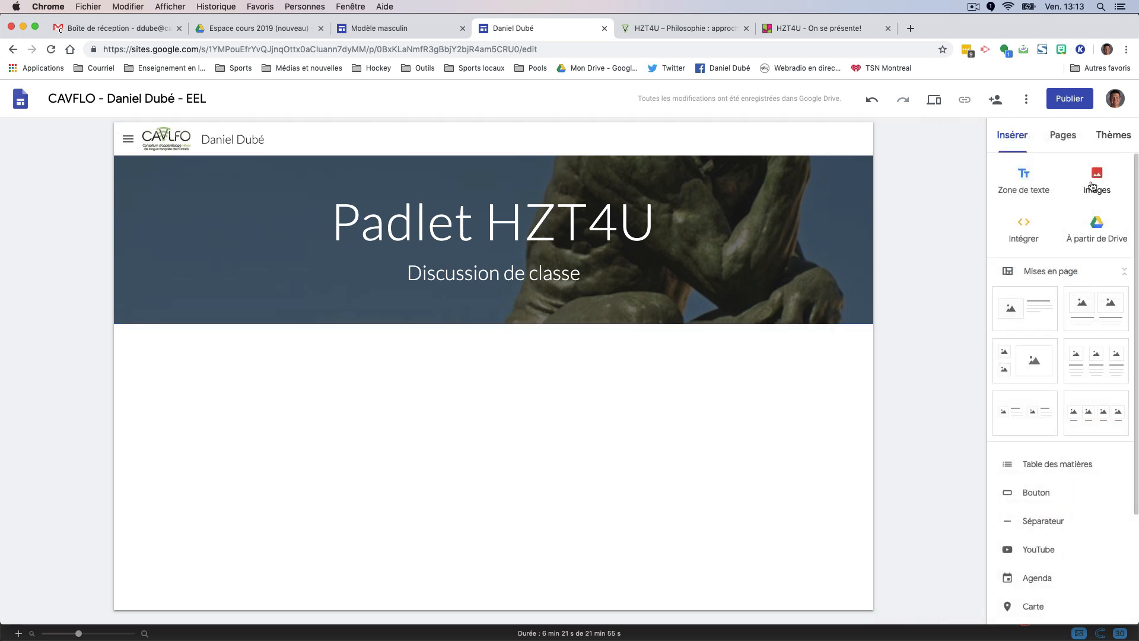
Start embedding by code on the page, switch to the "HZT4U - On se présente!" padlet and copy its full HTML embed code
click(1025, 242)
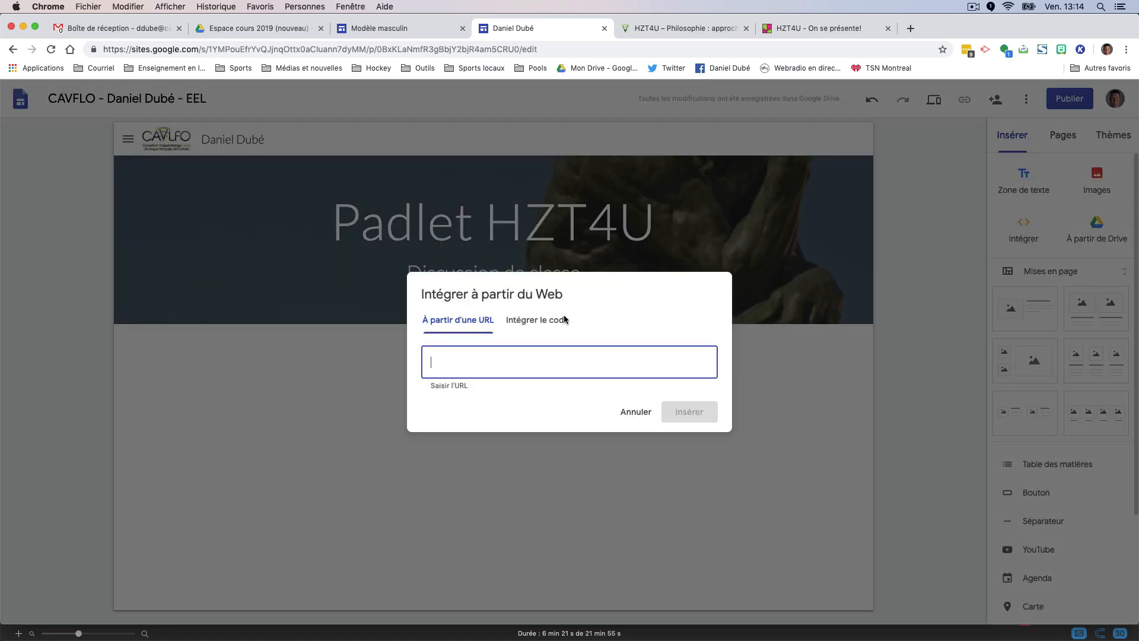
click(539, 324)
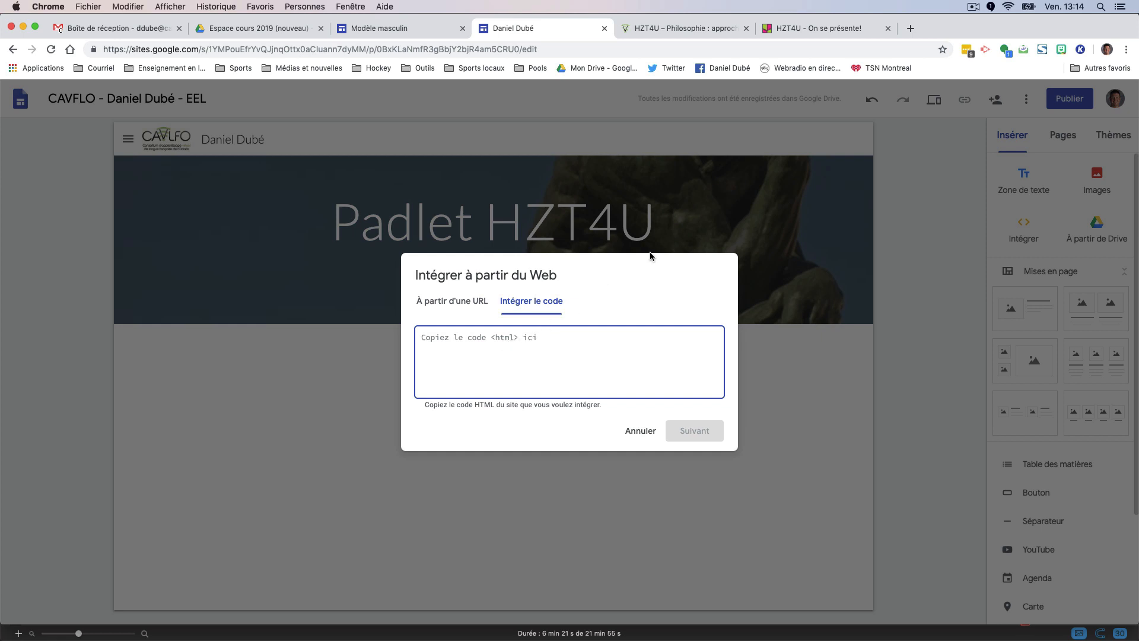
click(831, 31)
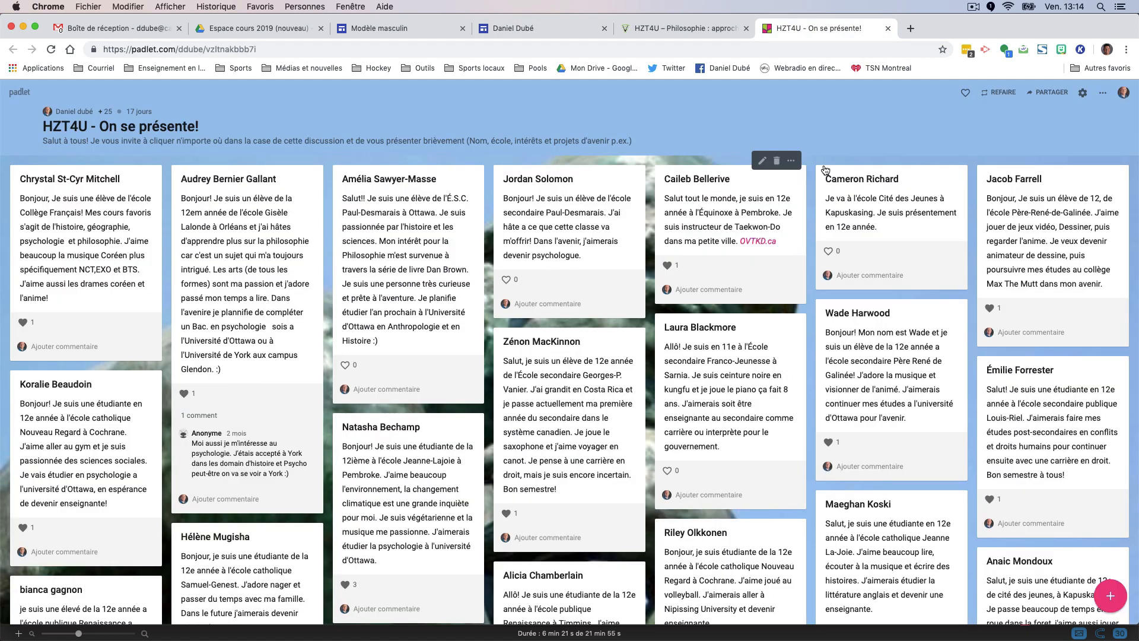
click(1059, 98)
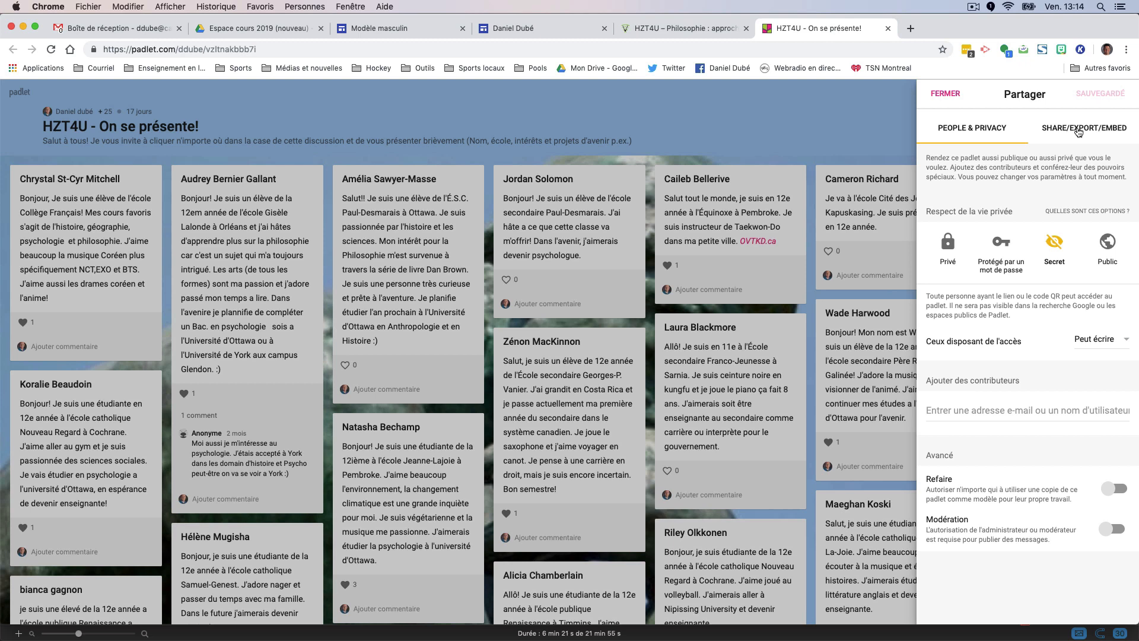
click(1079, 132)
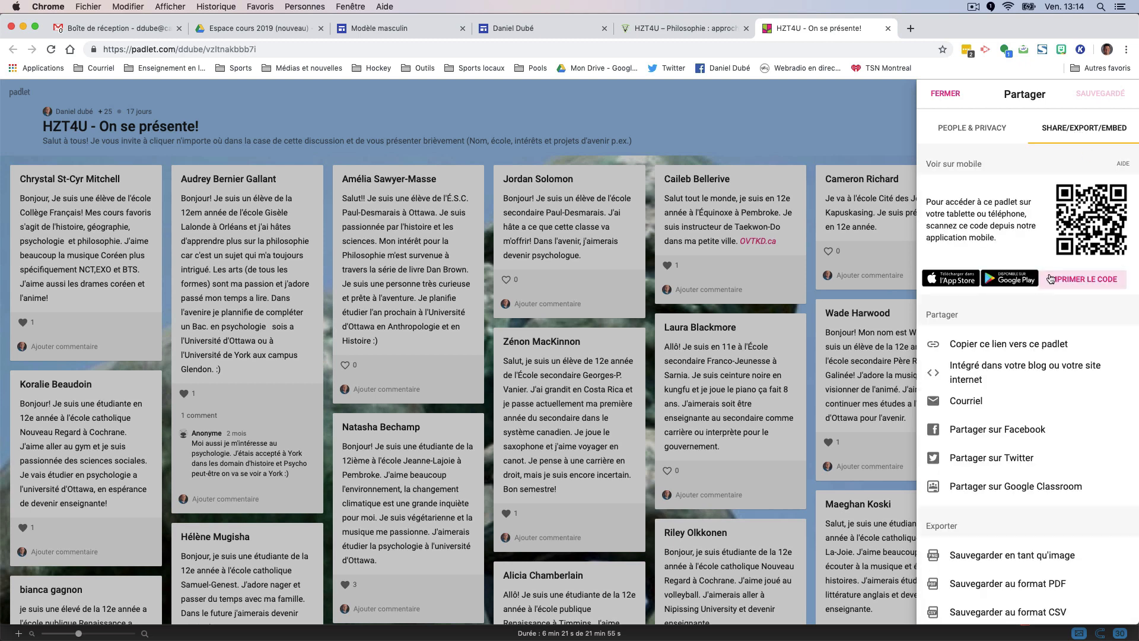
scroll(1008, 279, down, 2)
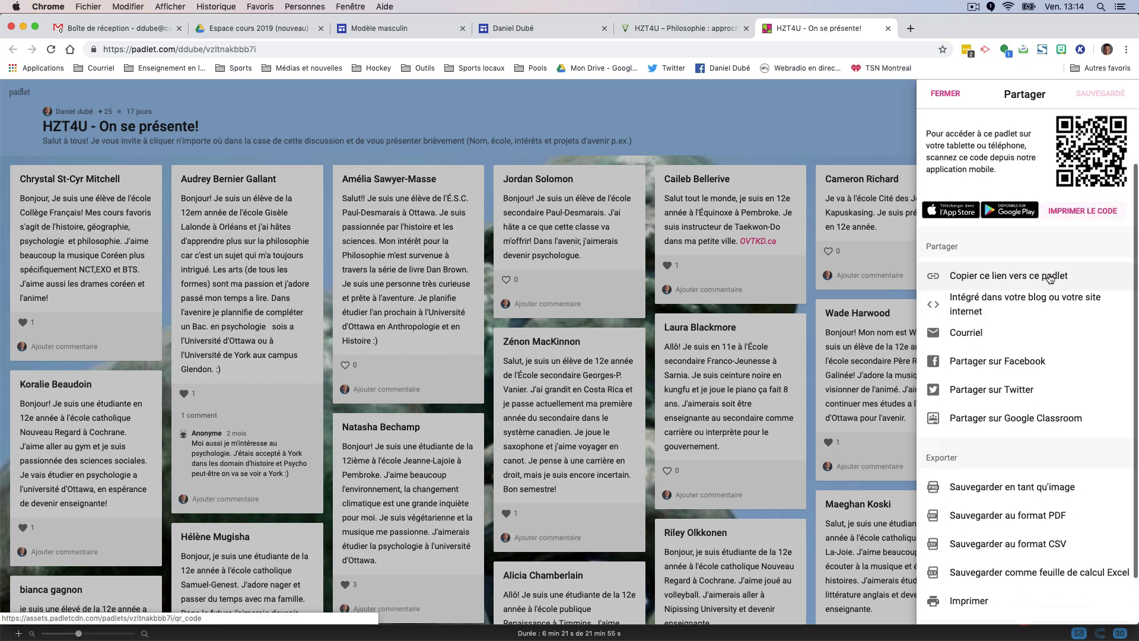
click(978, 300)
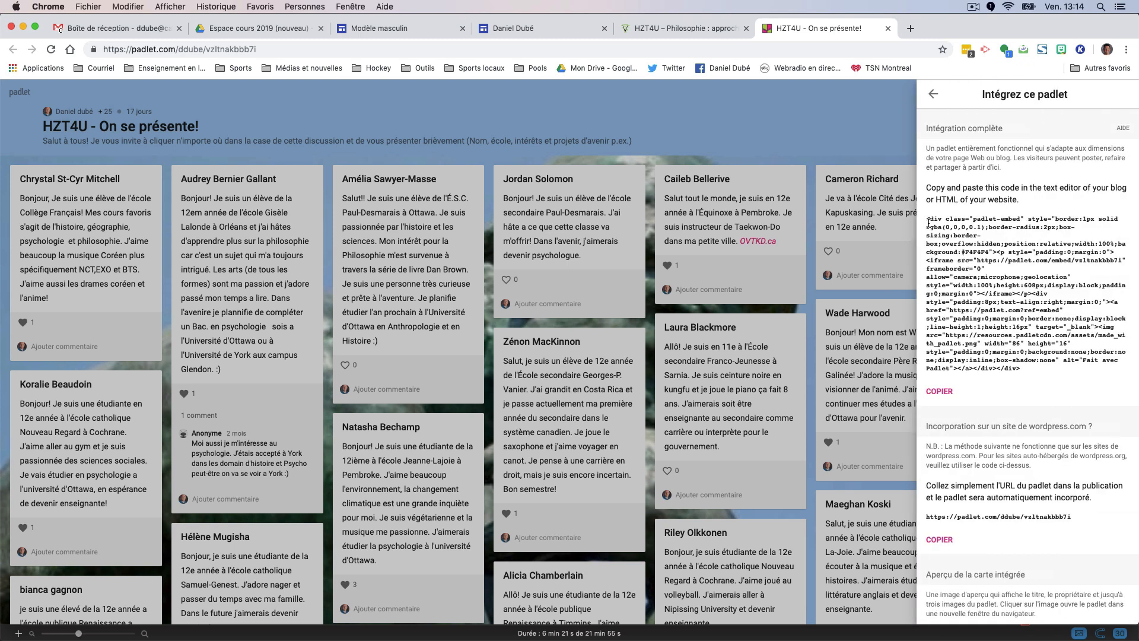
drag(929, 219, 1047, 369)
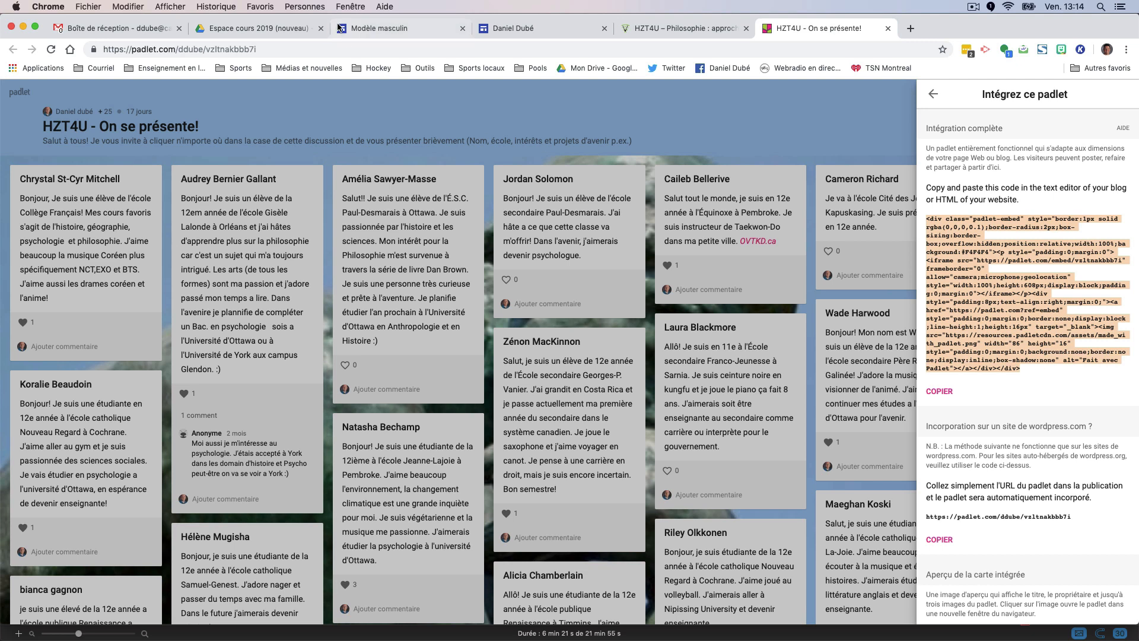
click(939, 391)
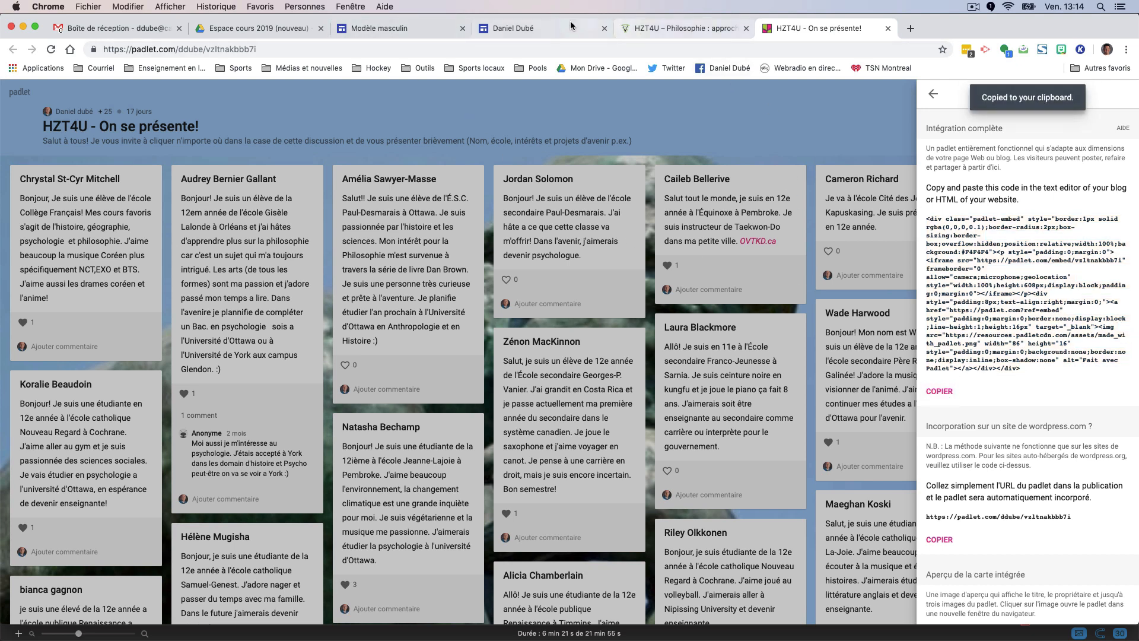
Return to the site editor, paste the copied padlet code into the embed dialog and insert it below the banner
click(555, 27)
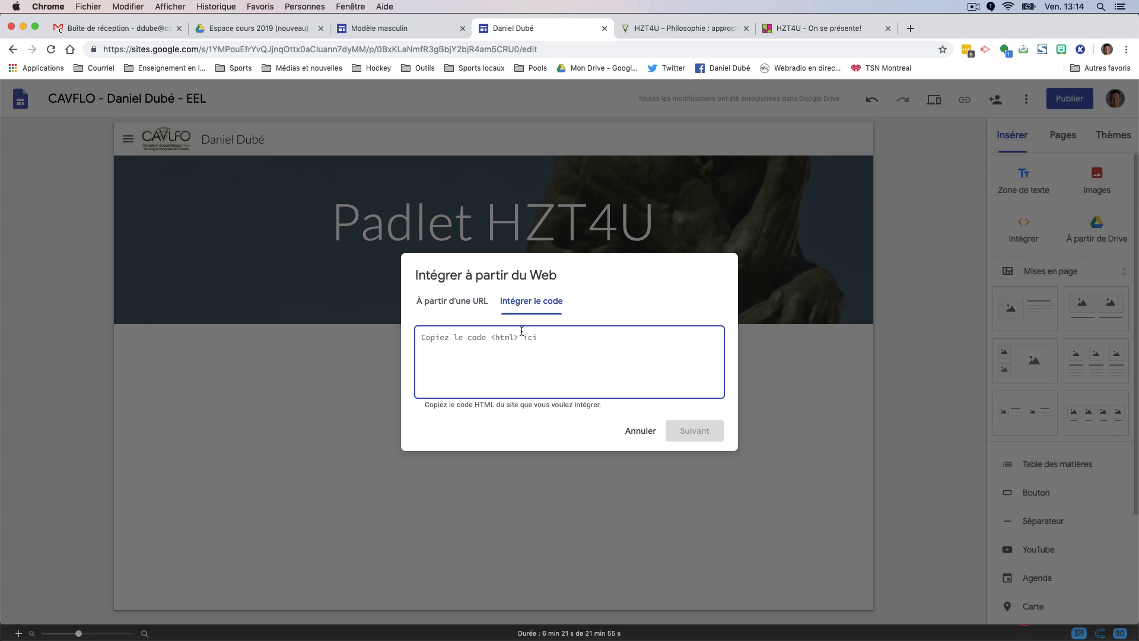
key(super+v)
scroll(521, 338, up, 5)
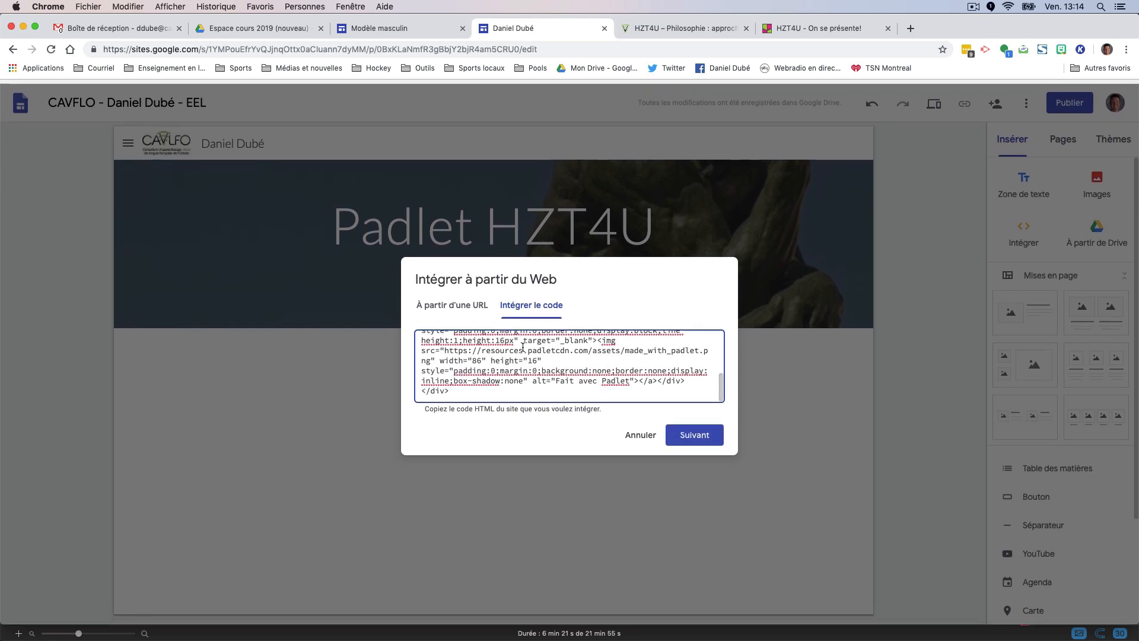
scroll(523, 356, down, 5)
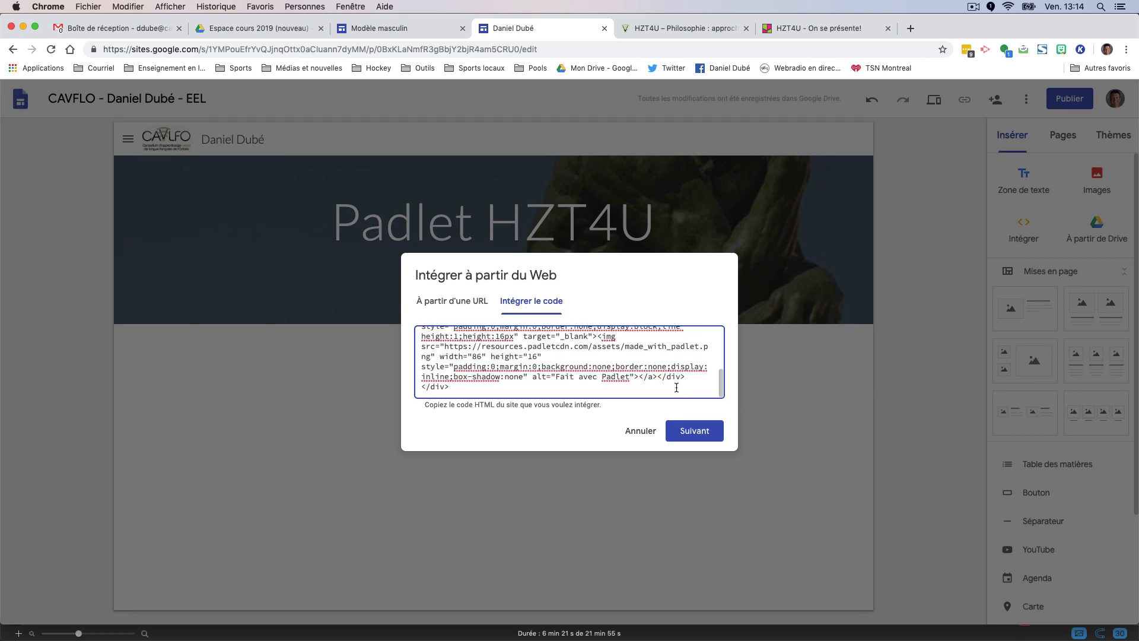
click(698, 431)
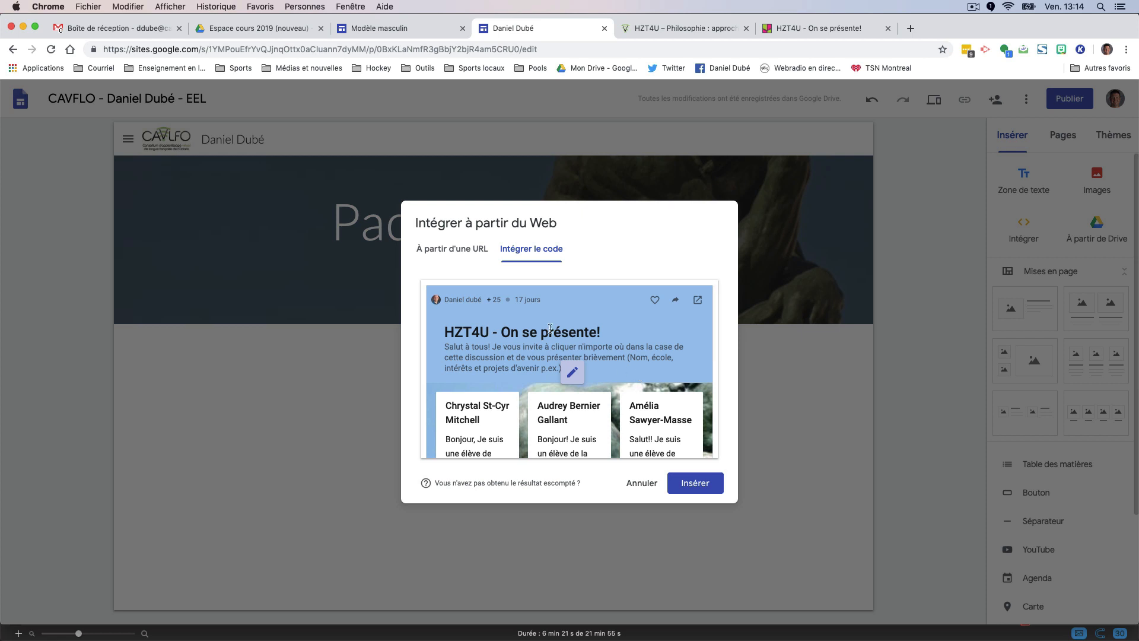
mouse_move(558, 479)
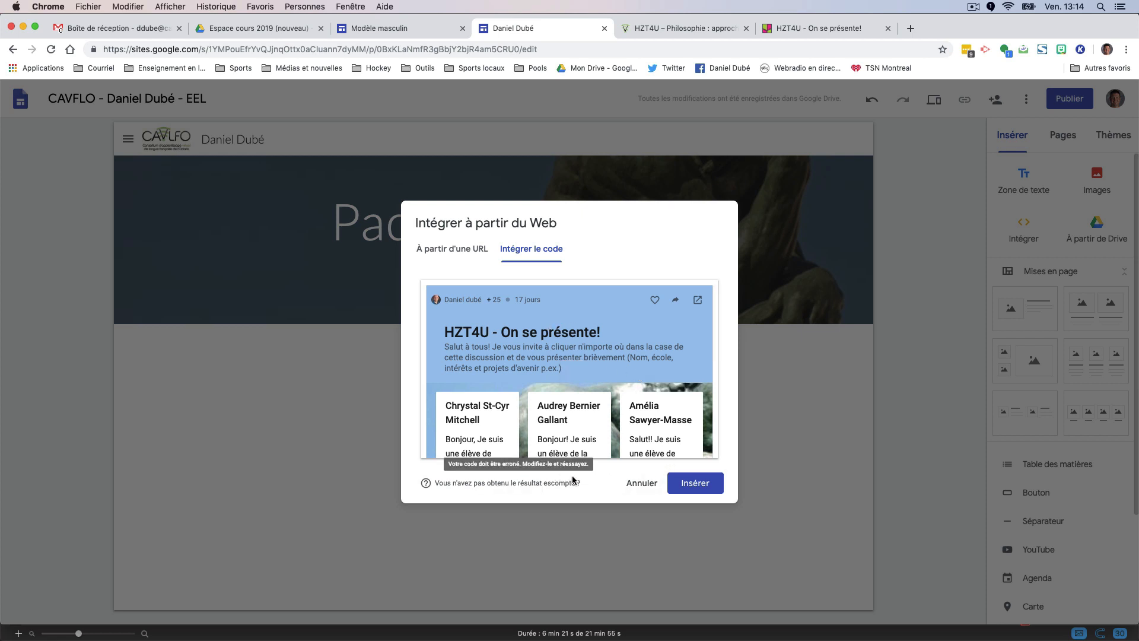
click(692, 487)
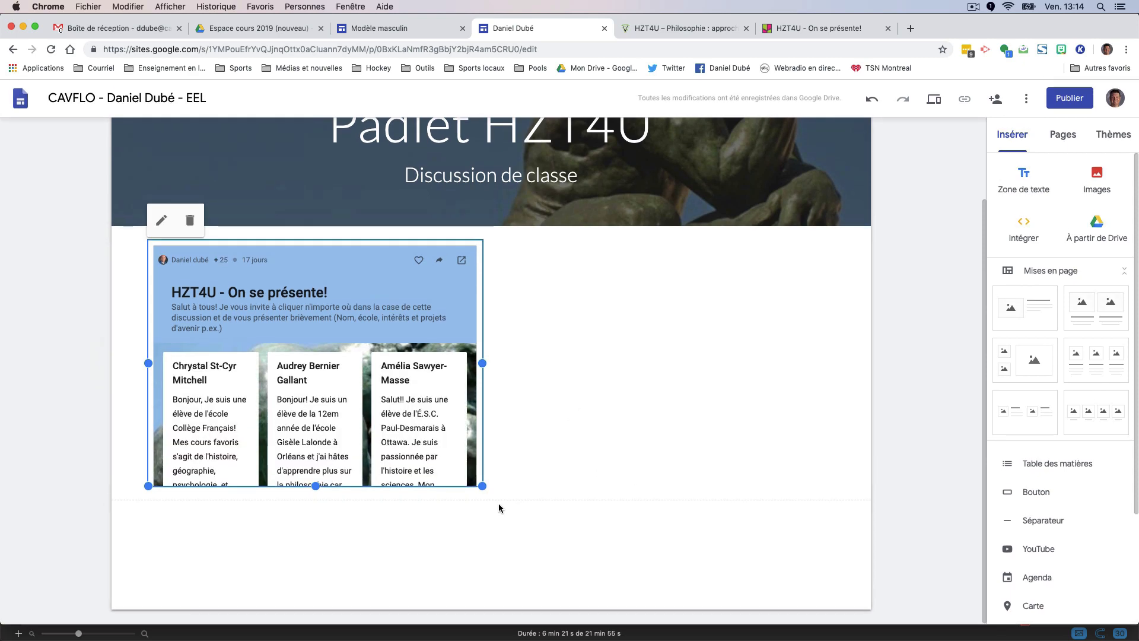
Enlarge the embedded padlet in height and width so it spans the full content width of the page
drag(485, 485, 833, 634)
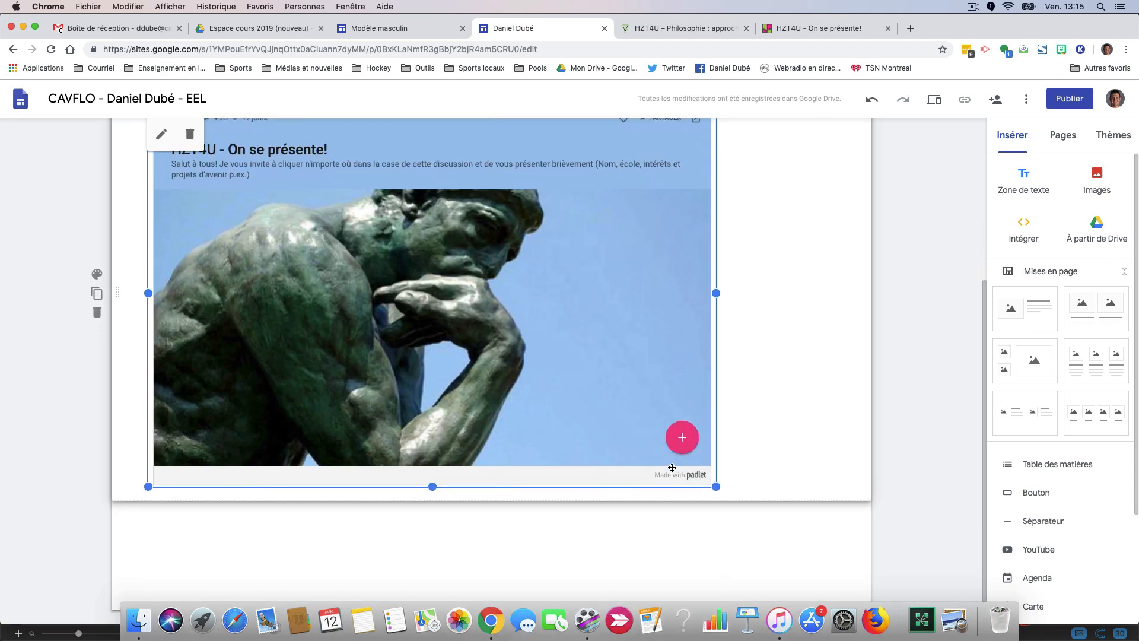
drag(716, 486, 835, 528)
scroll(658, 386, up, 4)
scroll(660, 385, up, 1)
scroll(659, 385, down, 3)
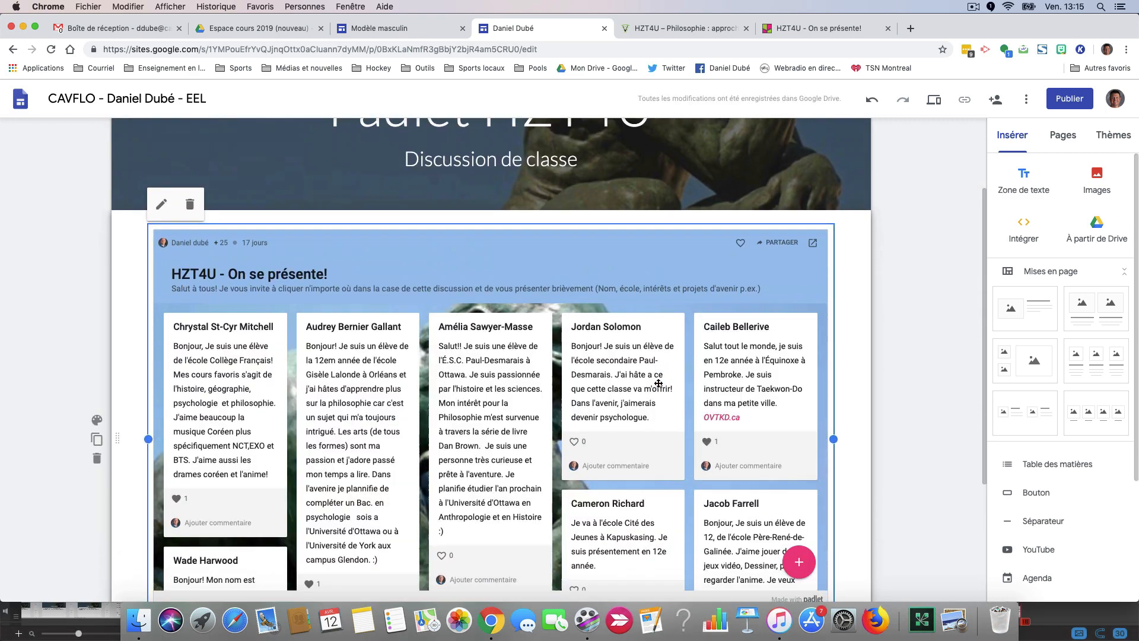
scroll(658, 383, up, 2)
scroll(658, 383, up, 2)
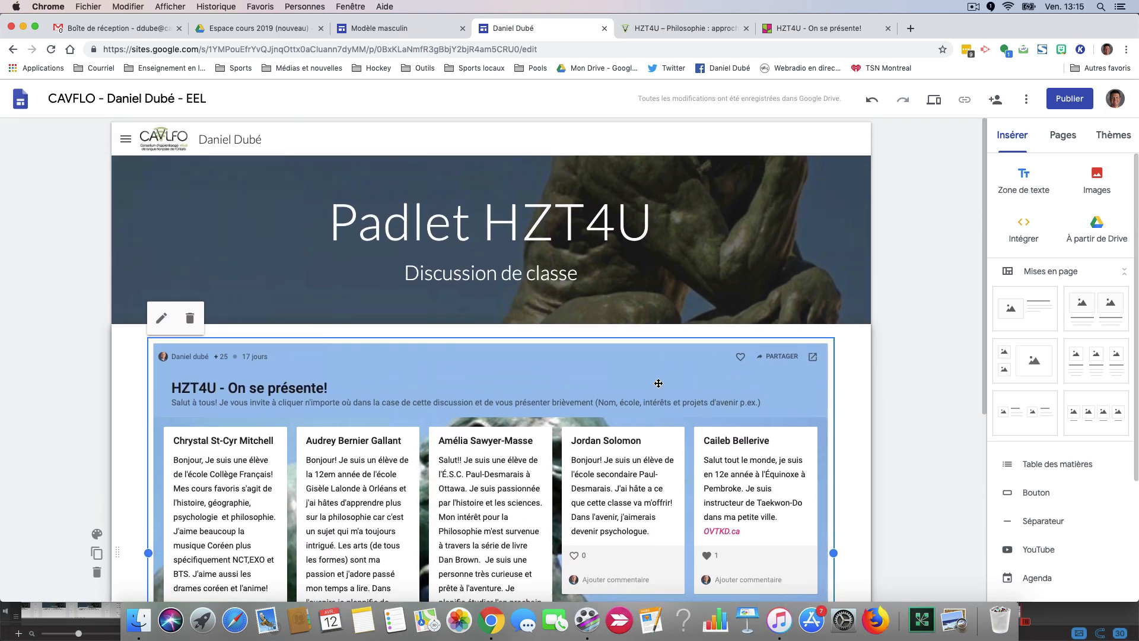
Preview the Padlet HZT4U page in phone and large-screen layouts, check the embedded padlet in each, and exit the preview
click(930, 100)
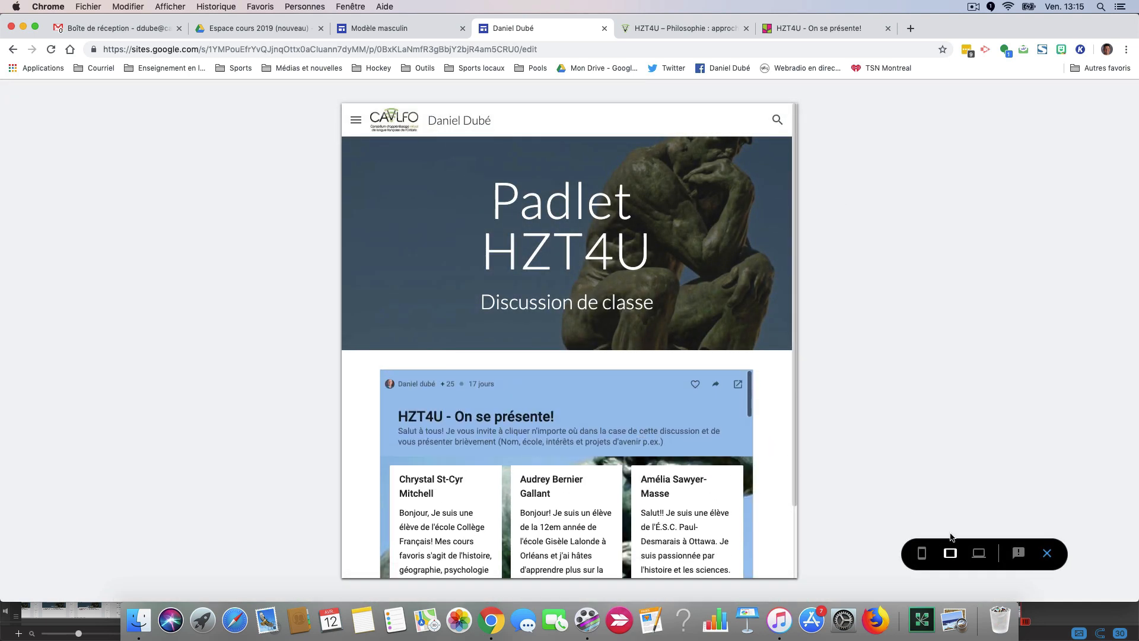
click(924, 552)
scroll(594, 414, down, 5)
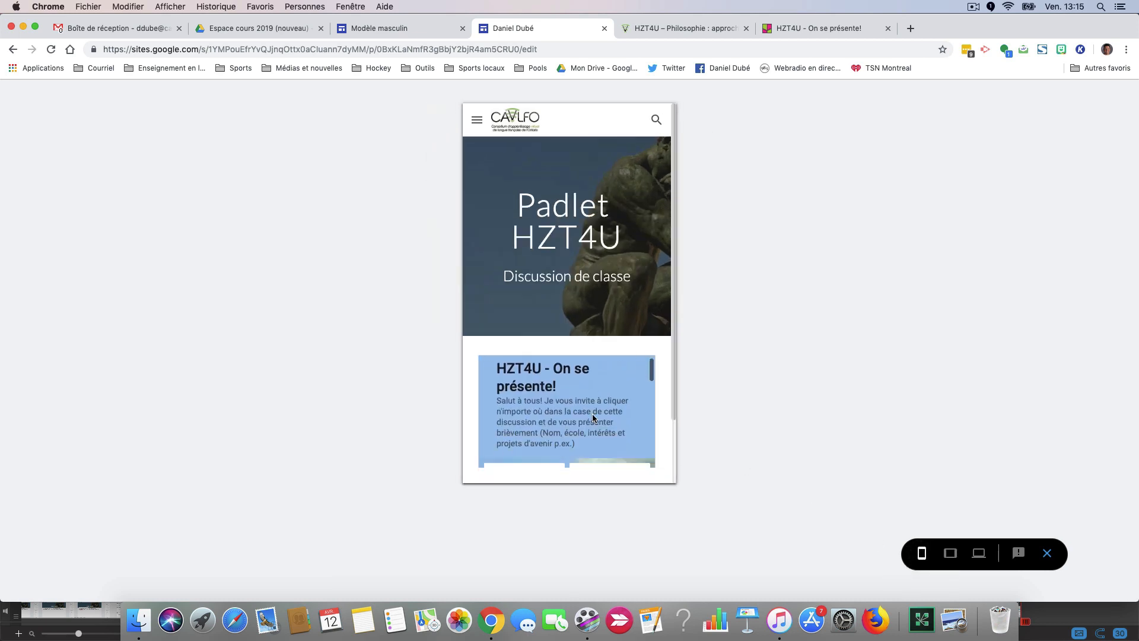
scroll(593, 414, down, 10)
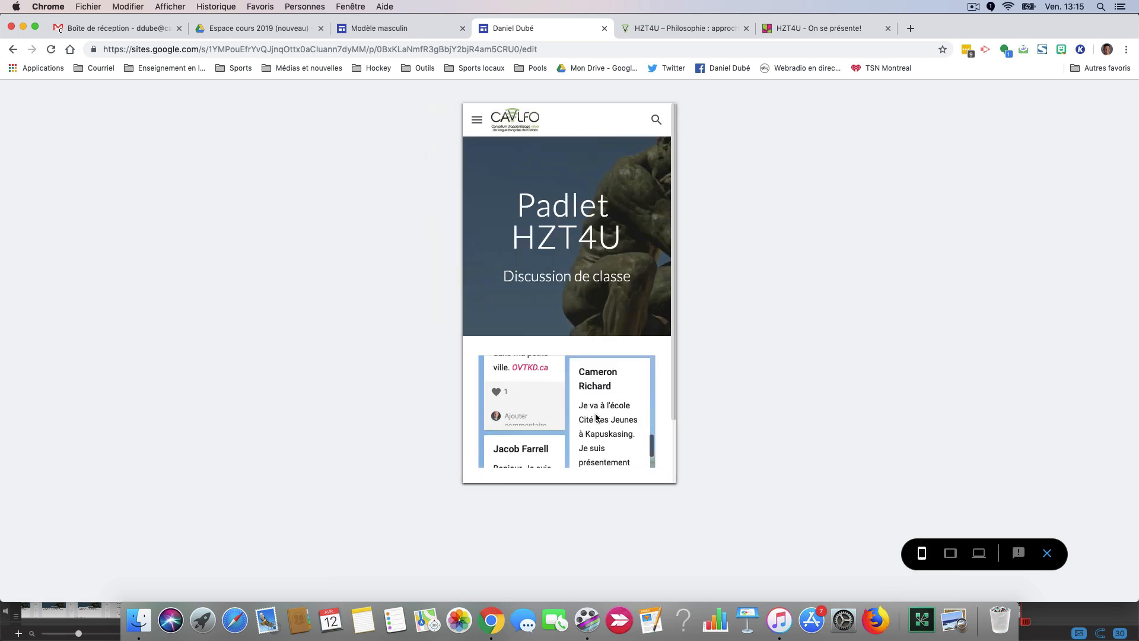
click(979, 553)
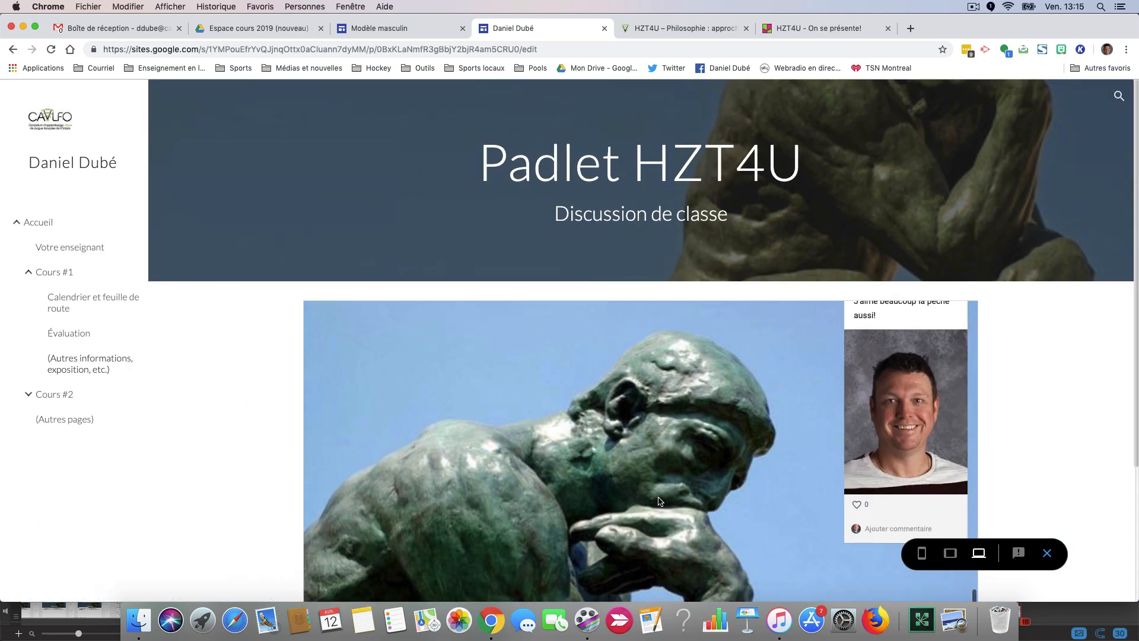
scroll(660, 502, down, 5)
scroll(600, 313, up, 10)
scroll(600, 311, up, 1)
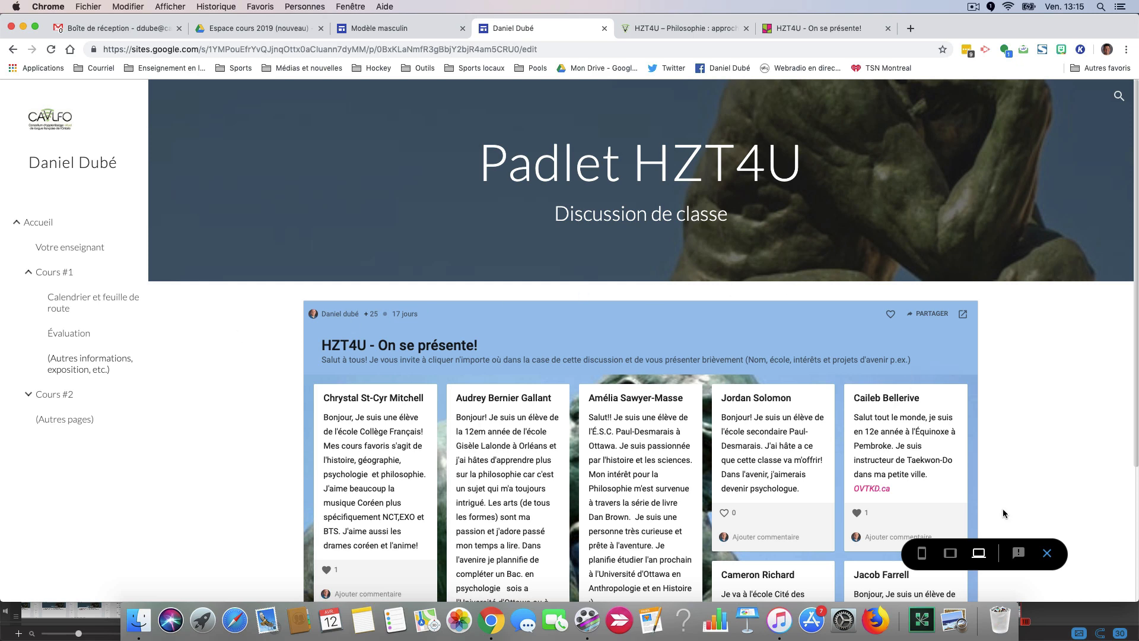
click(1047, 553)
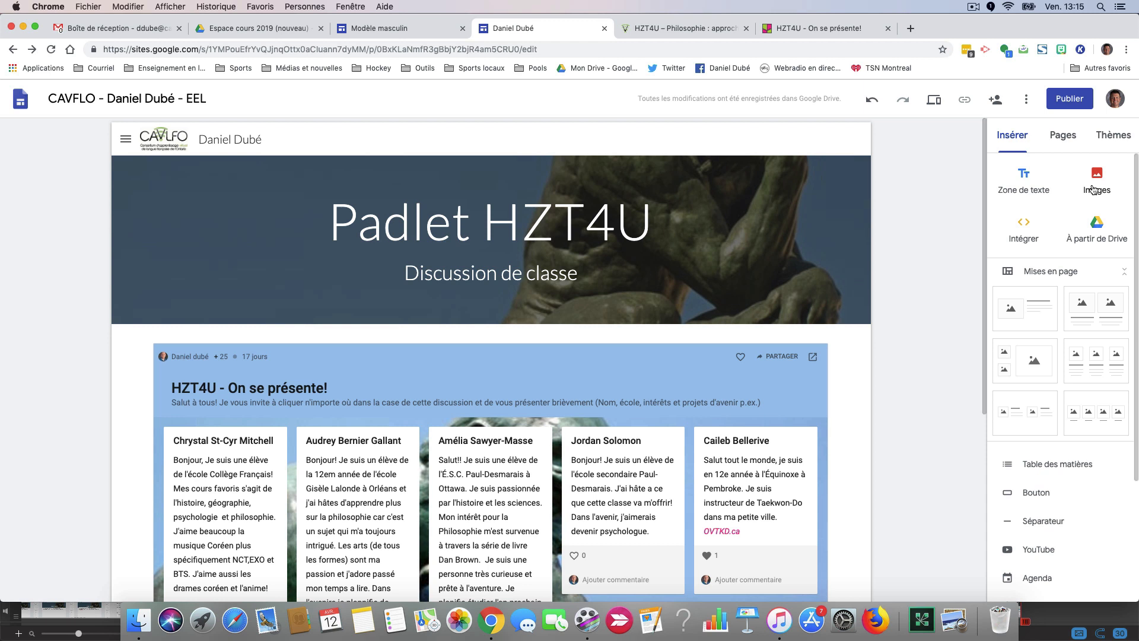
Rename the Cours #1 page as HZT4U in its page properties
click(1059, 136)
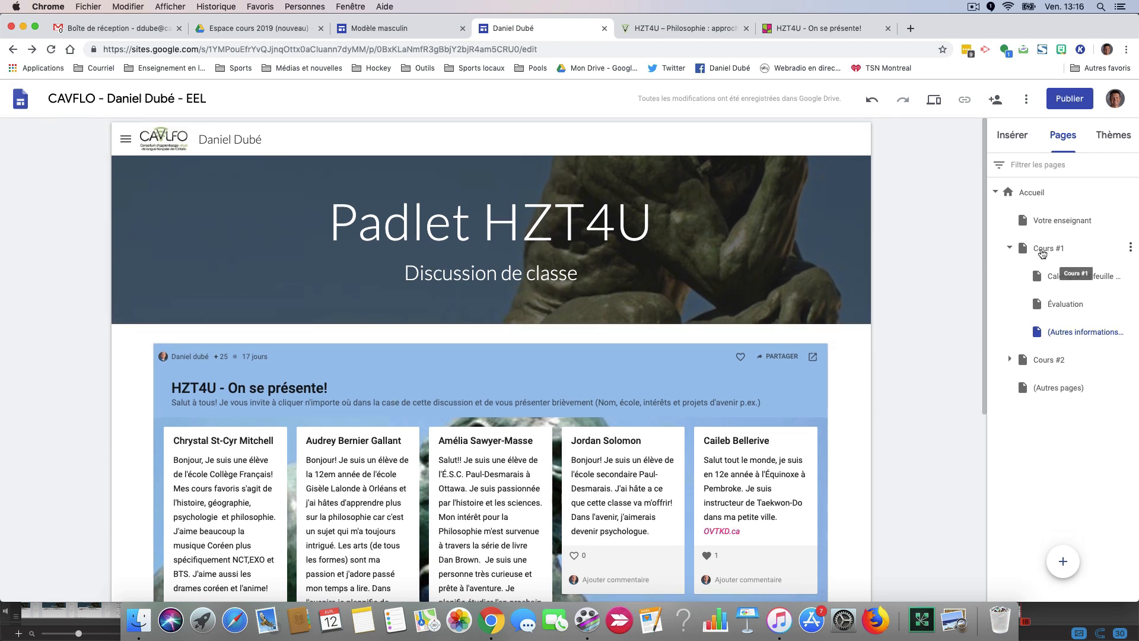
click(1042, 253)
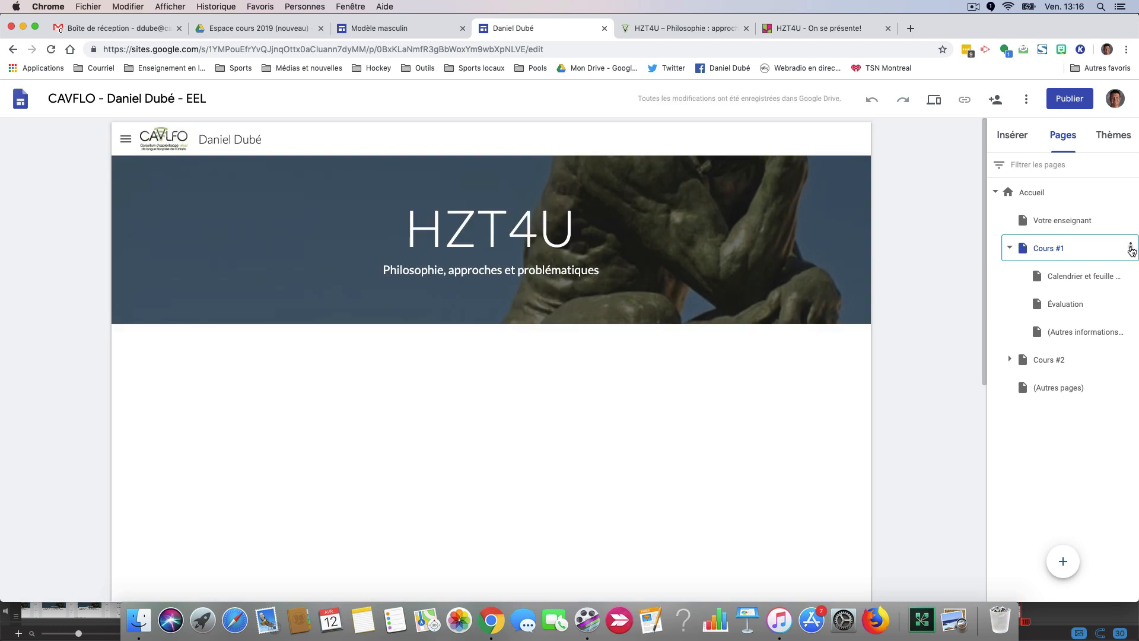
click(1130, 248)
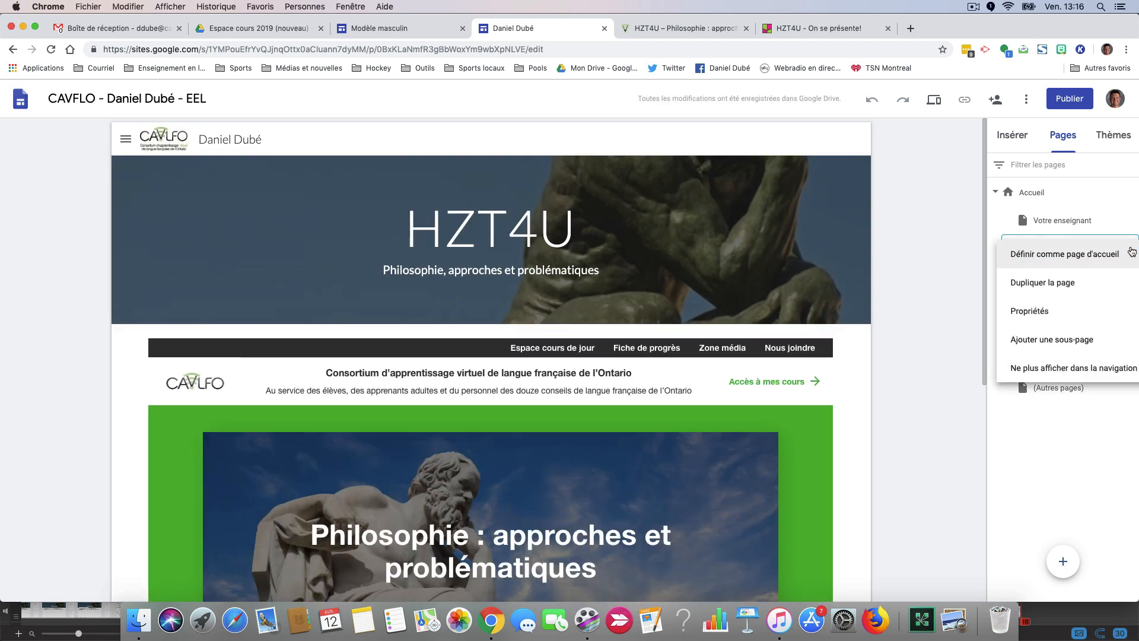
click(1067, 311)
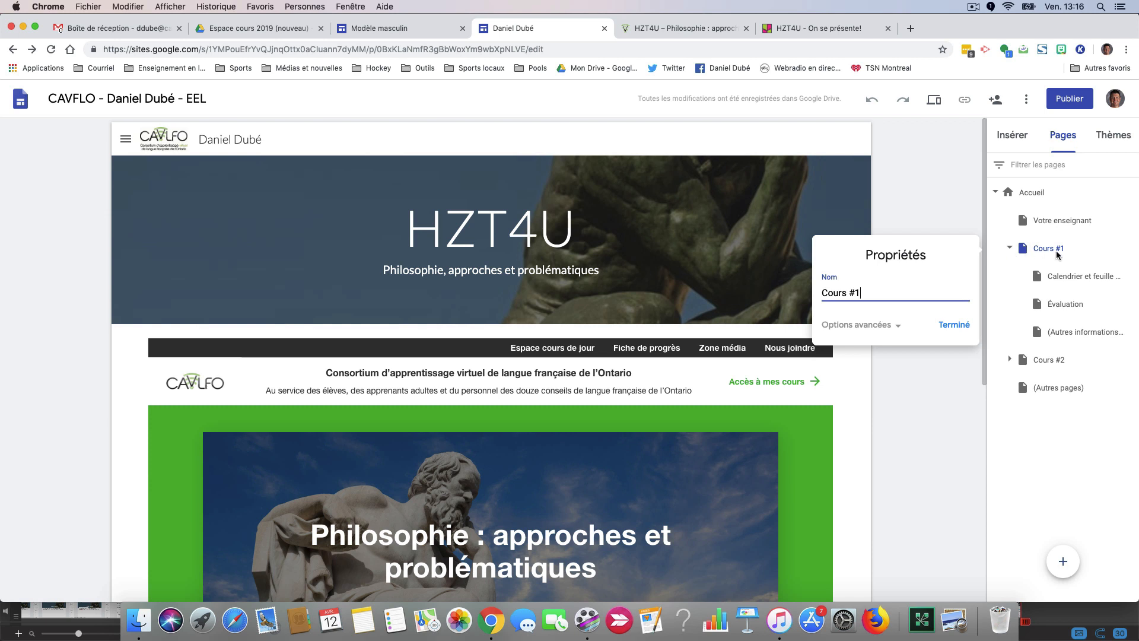
drag(859, 291, 805, 293)
text(HZT4U)
click(951, 325)
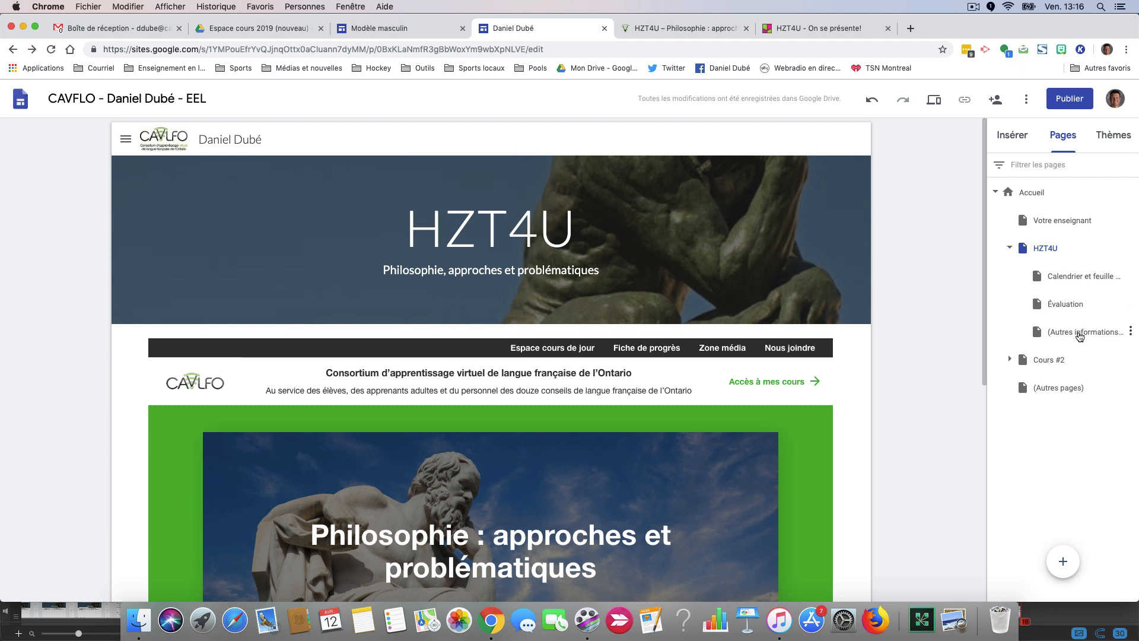
Rename the (Autres informations, exposition, etc.) subpage under HZT4U as Padlet HZT4U
click(1130, 334)
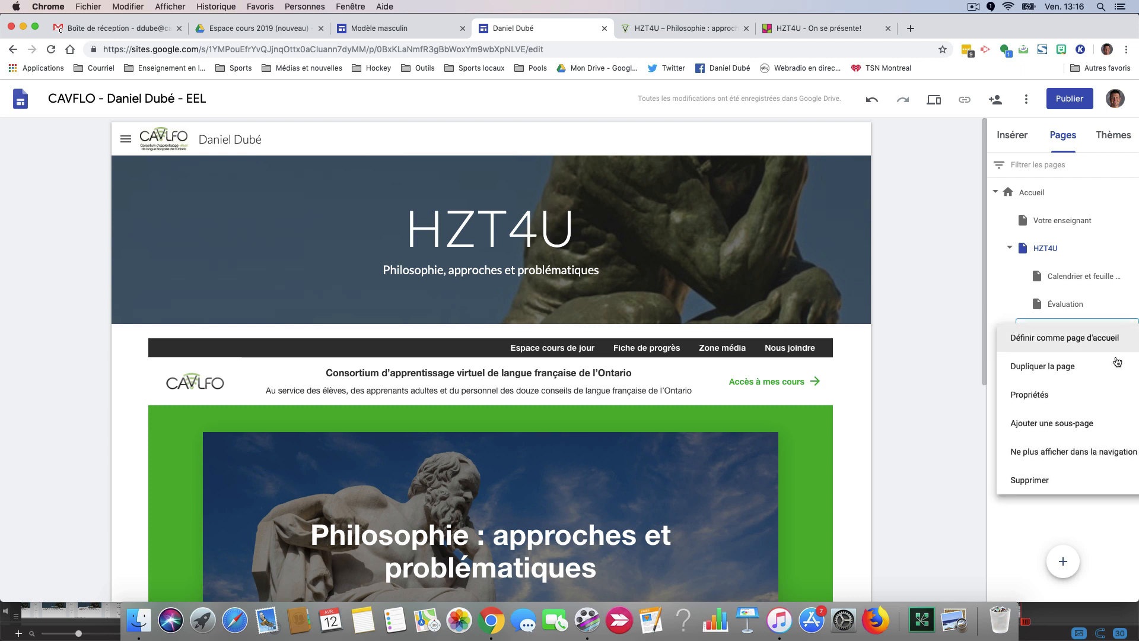
click(1050, 394)
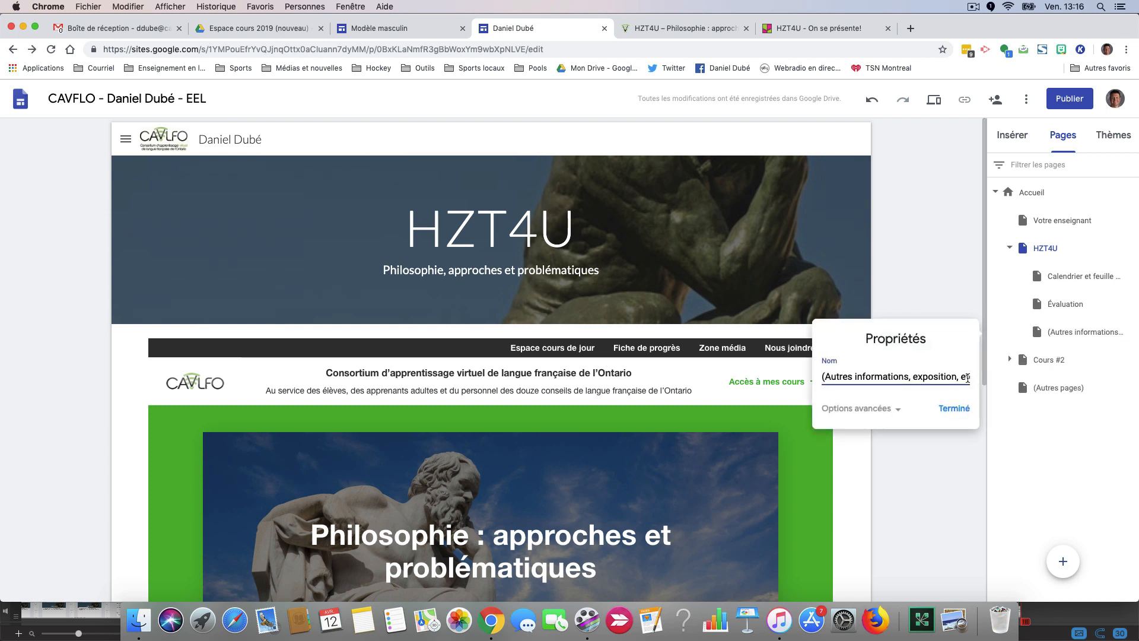
triple_click(923, 374)
key(BackSpace)
text(Padlet HZT4U)
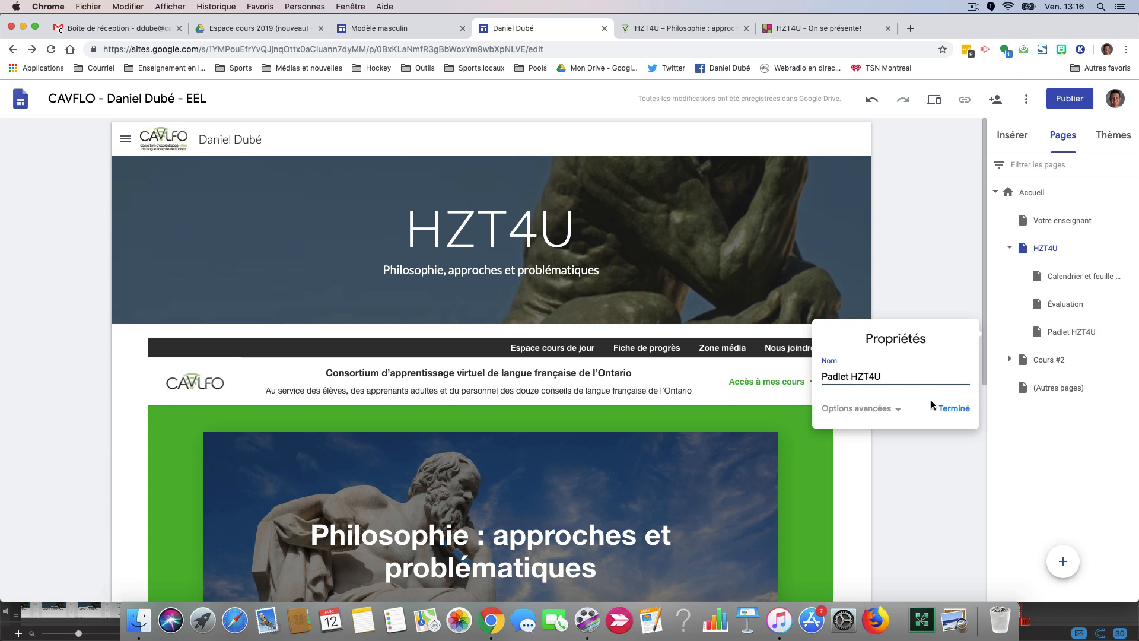
click(949, 406)
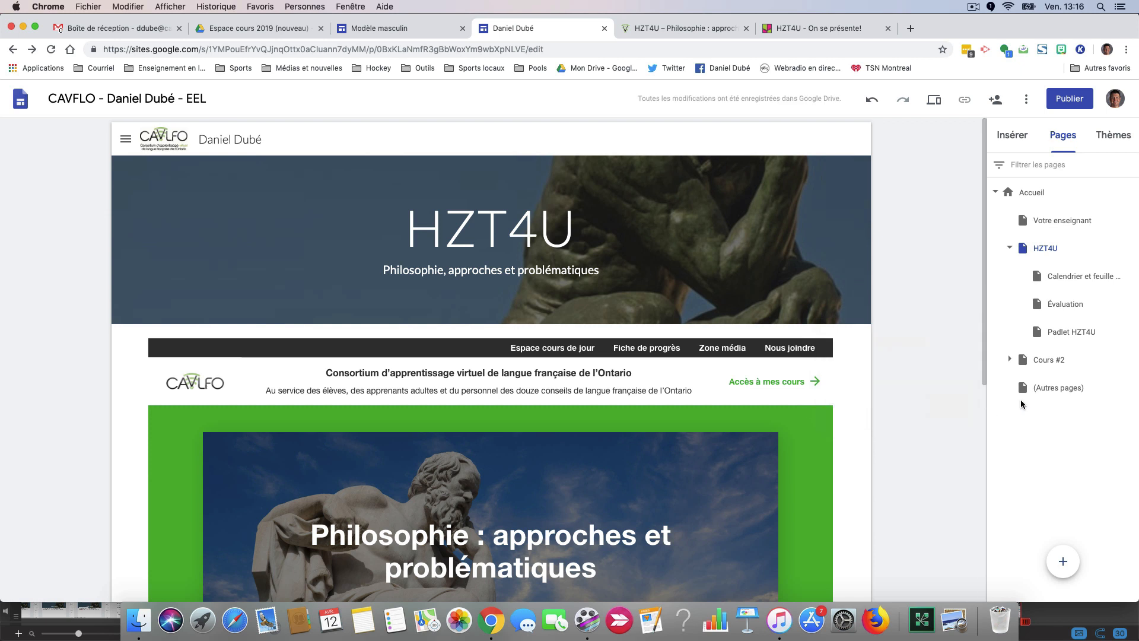
Add a new subpage named Exposition under the HZT4U page
mouse_move(1133, 249)
click(1130, 248)
click(1079, 339)
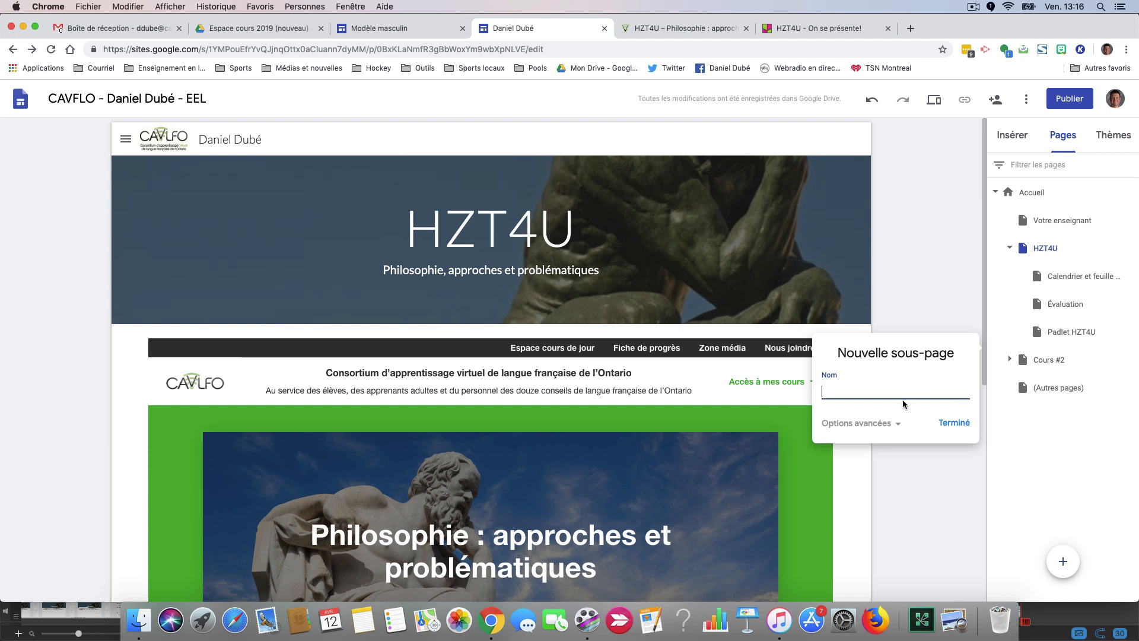
text(Exposition)
click(954, 422)
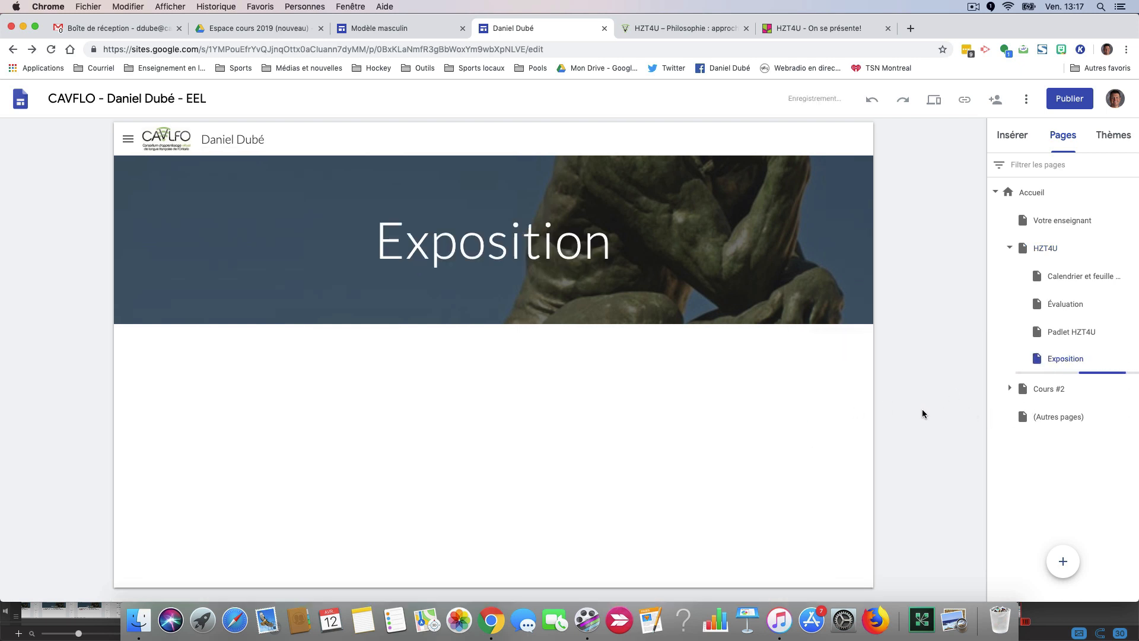
mouse_move(796, 302)
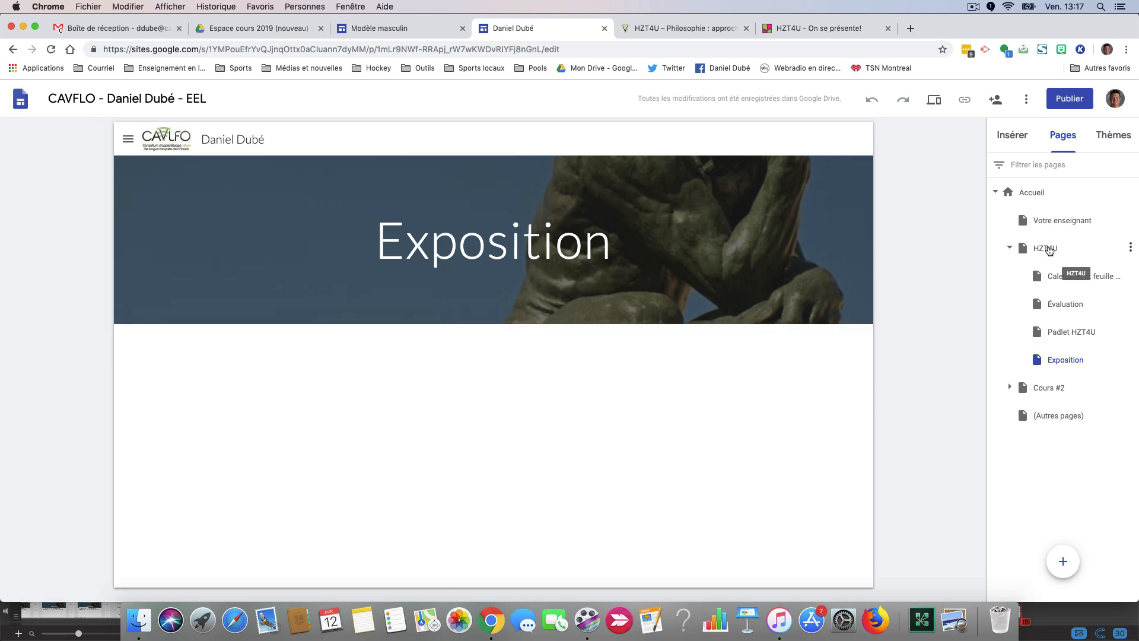
mouse_move(734, 211)
Add a subpage named HSP3U under Accueil and move it between the HZT4U pages and Cours #2
click(1041, 196)
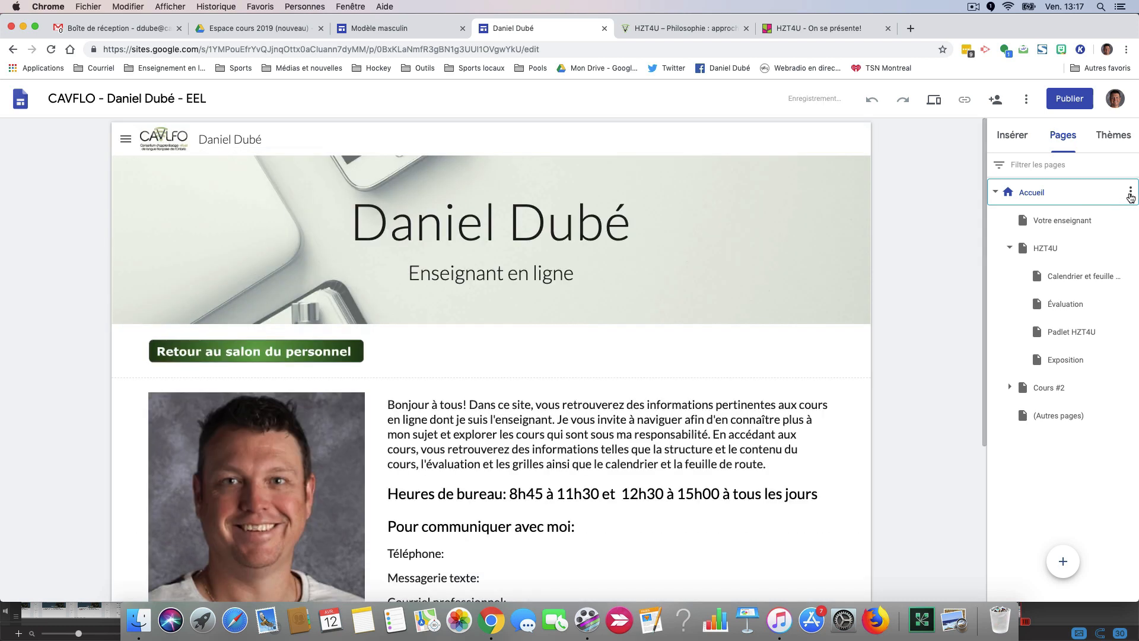
click(1130, 194)
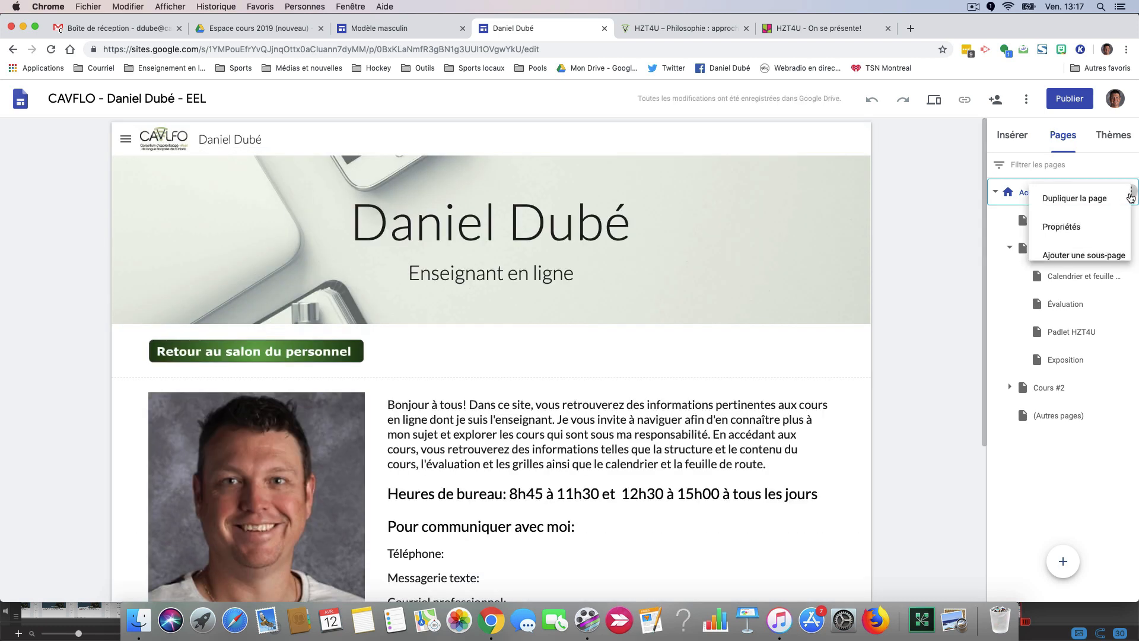
click(1101, 262)
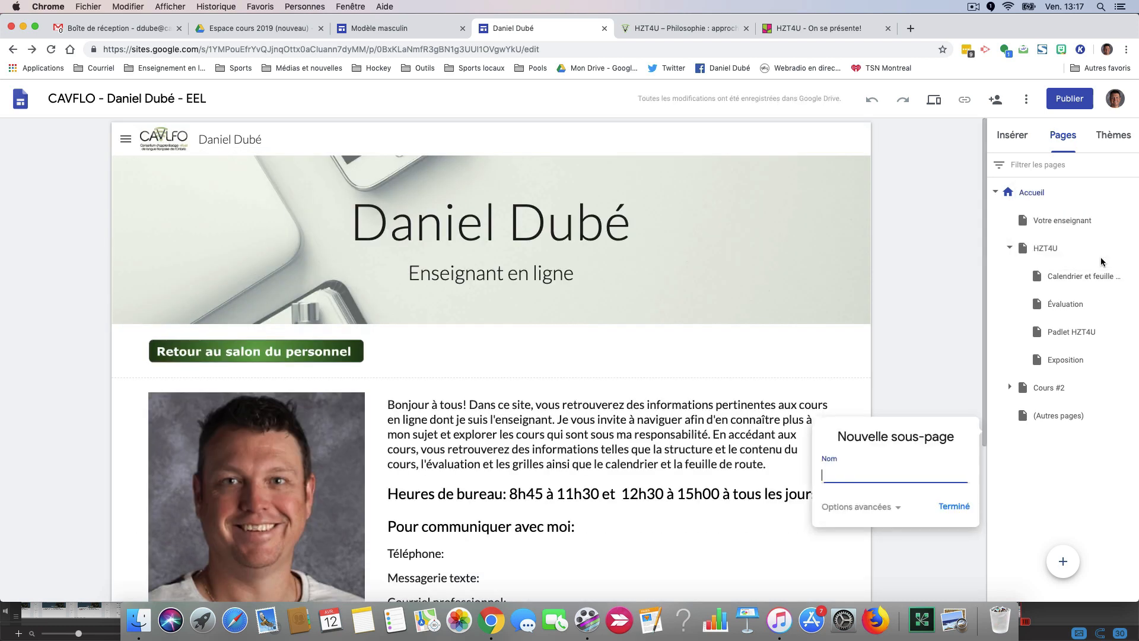
text(HSP3U)
click(954, 506)
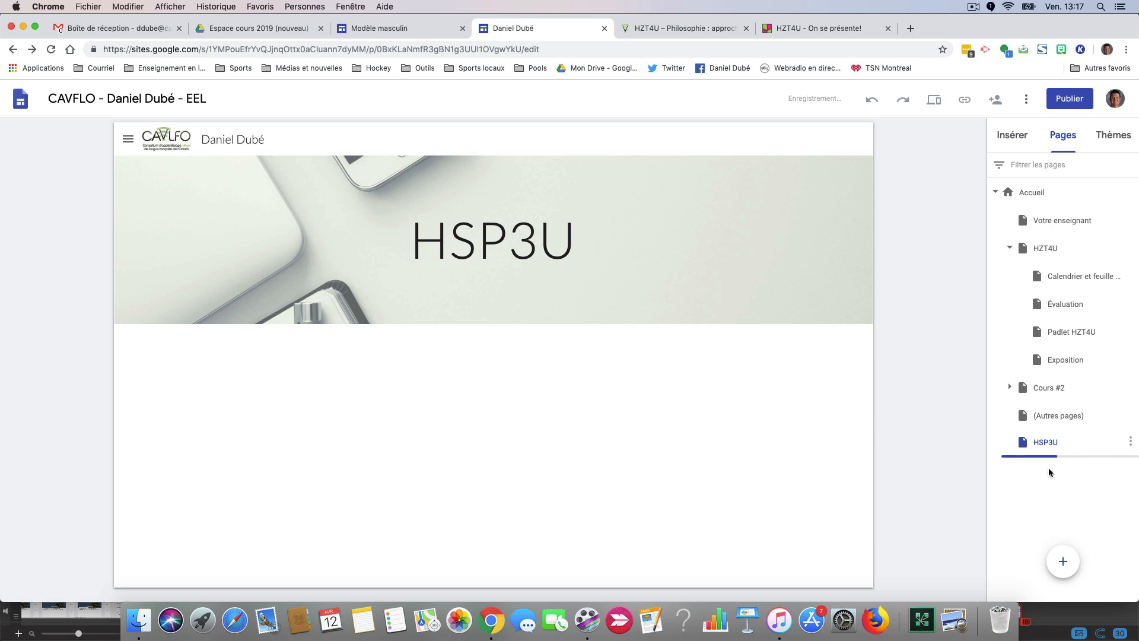
drag(1028, 447, 1017, 384)
click(1047, 389)
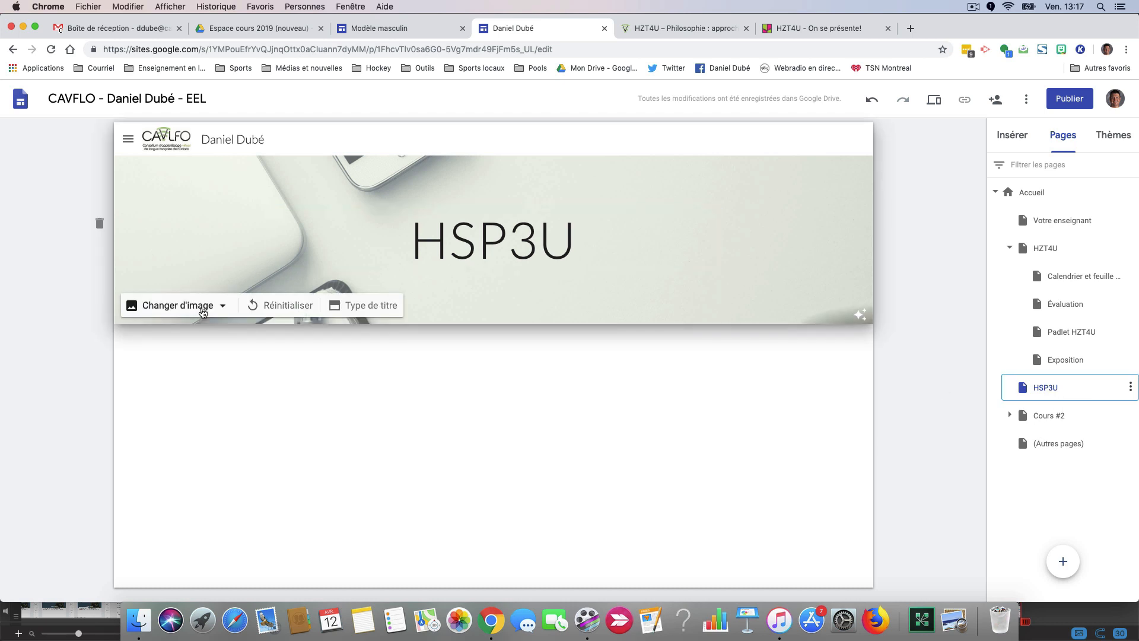
Replace the HSP3U page's banner image with the uploaded file drapeaux-2.jpg
click(218, 307)
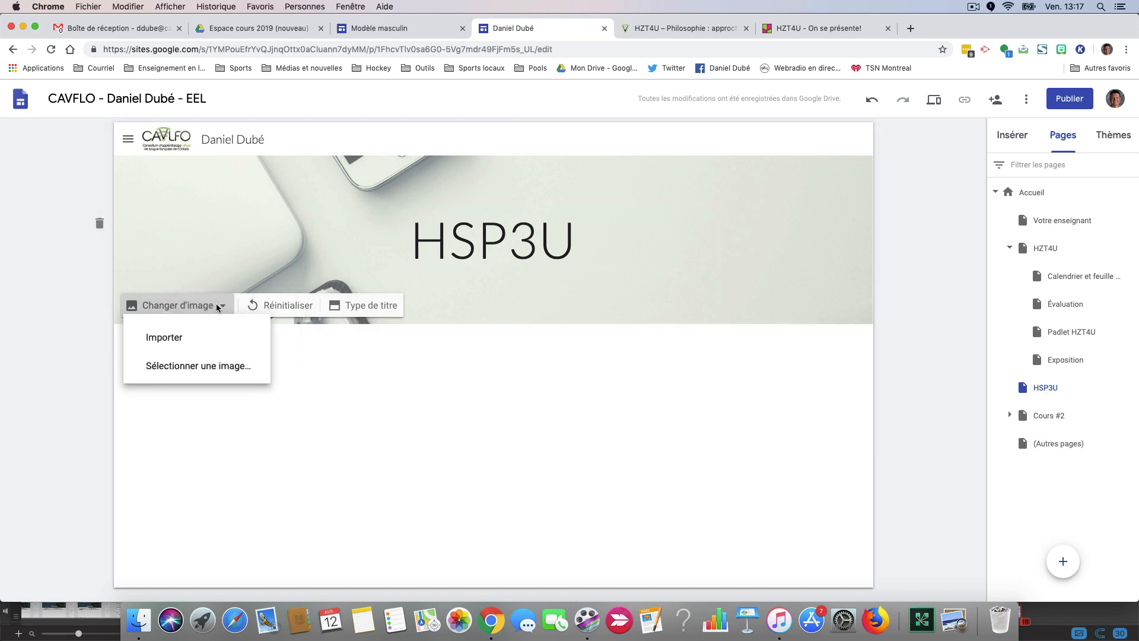
click(183, 341)
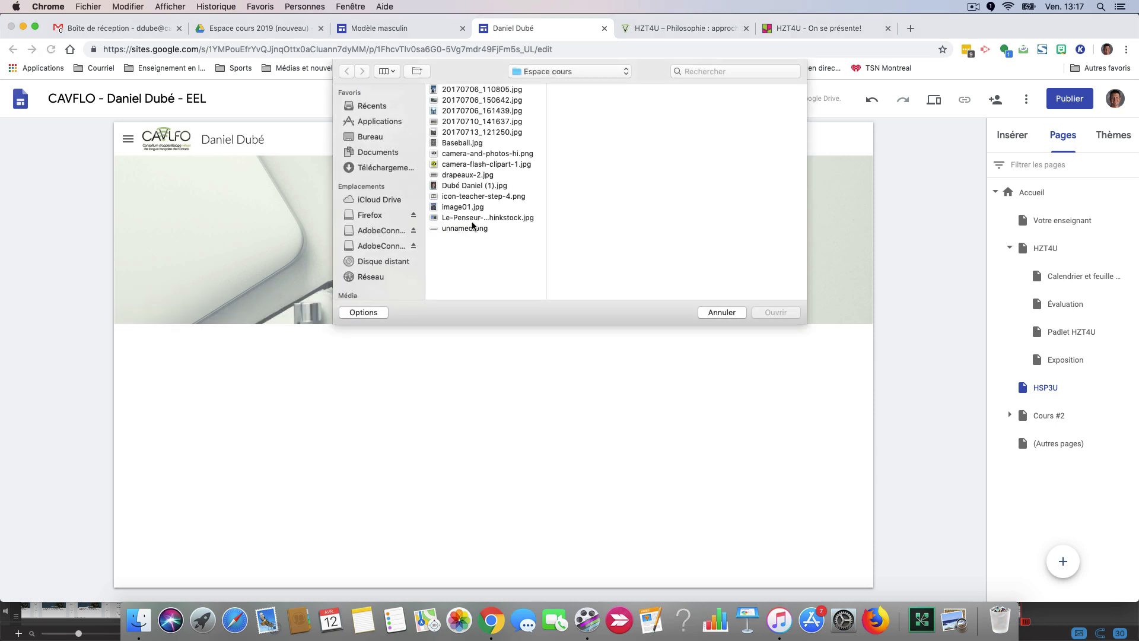
click(467, 176)
click(767, 312)
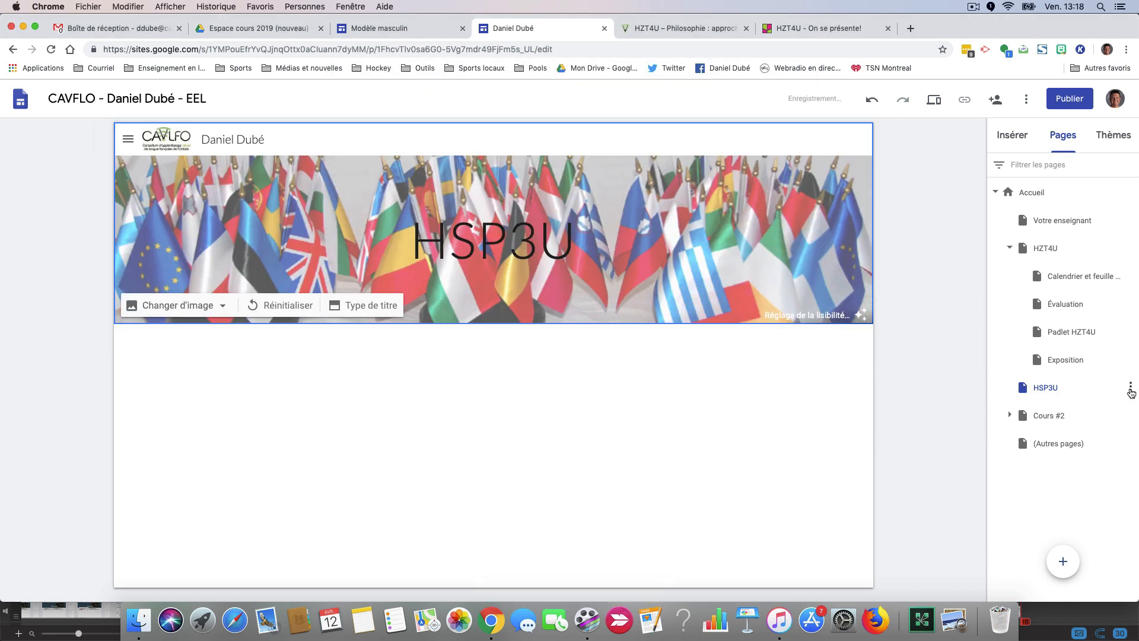
Add a subpage named Calendrier et feuille de route under the HSP3U page
click(1130, 386)
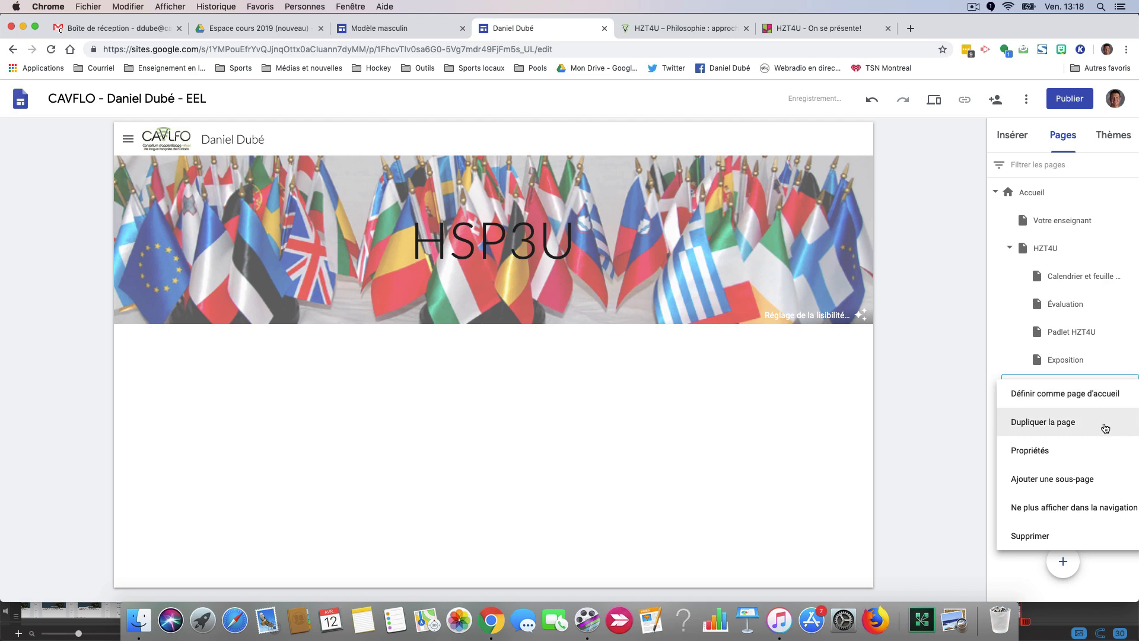
click(1034, 481)
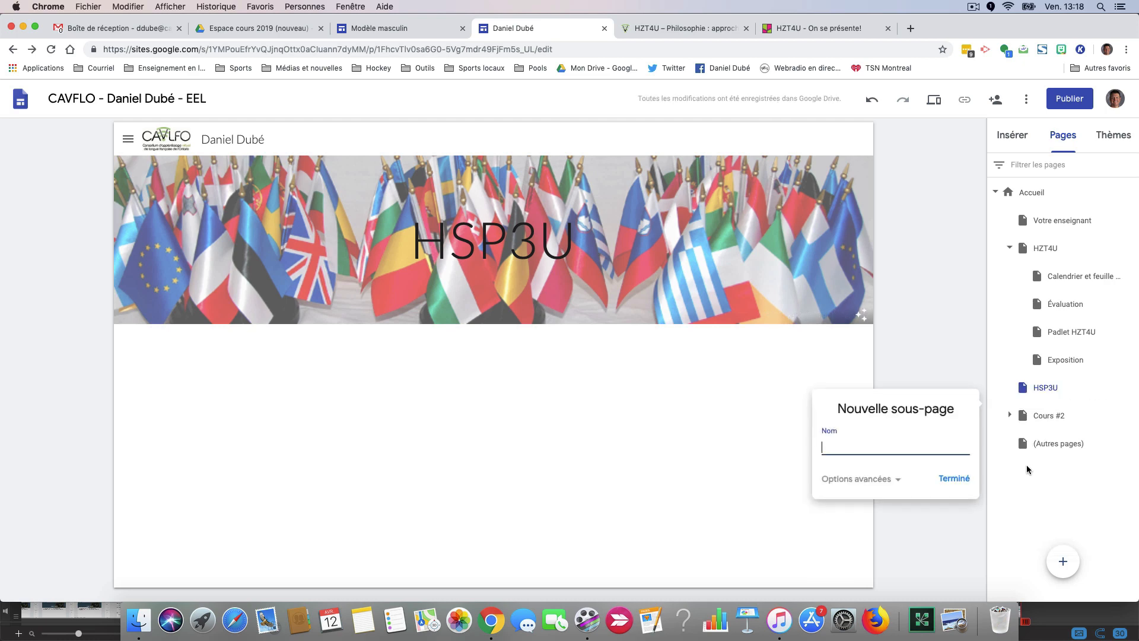
text(Calendrier et feuille de route)
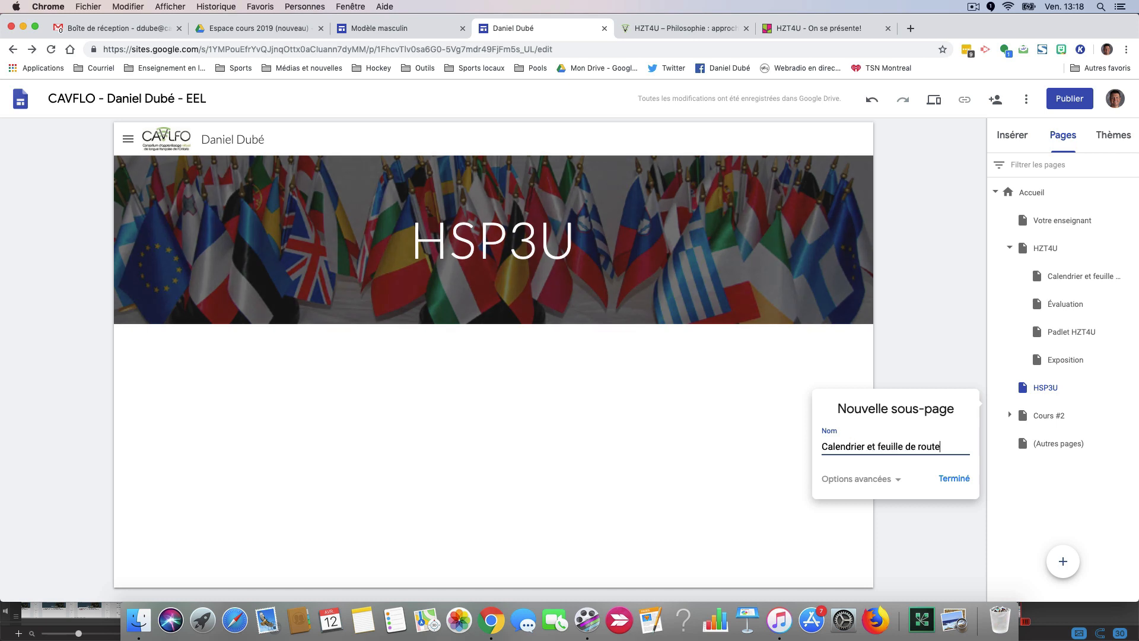
click(954, 479)
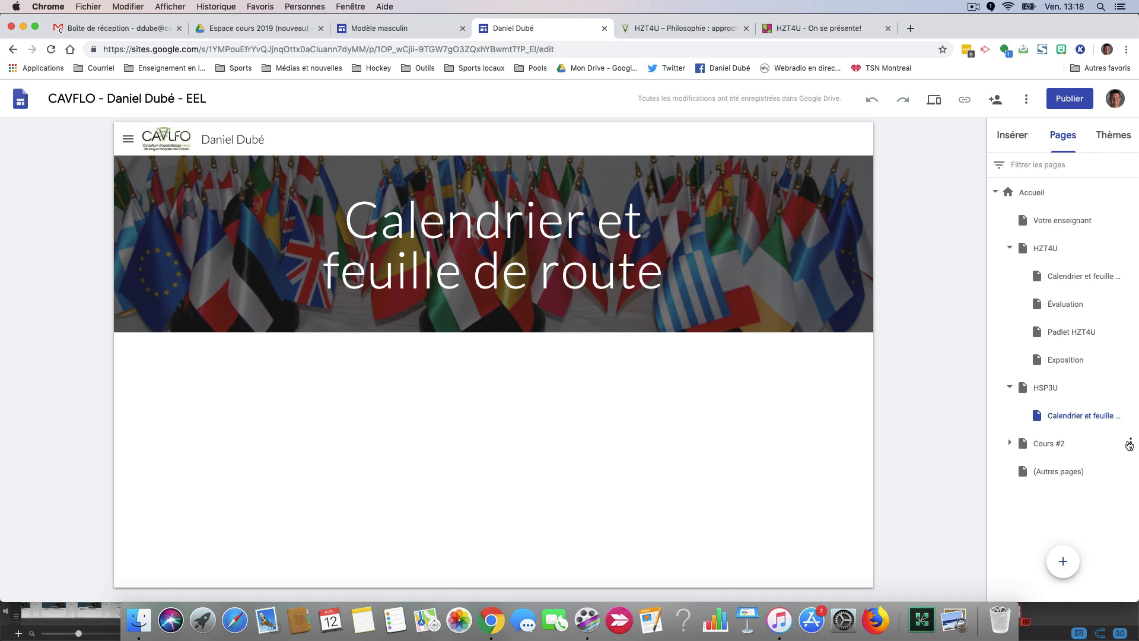
Open the (Autres pages) page, and load the teacher's bookmarked published site in the Modèle masculin tab to view its Twitter page
click(1044, 473)
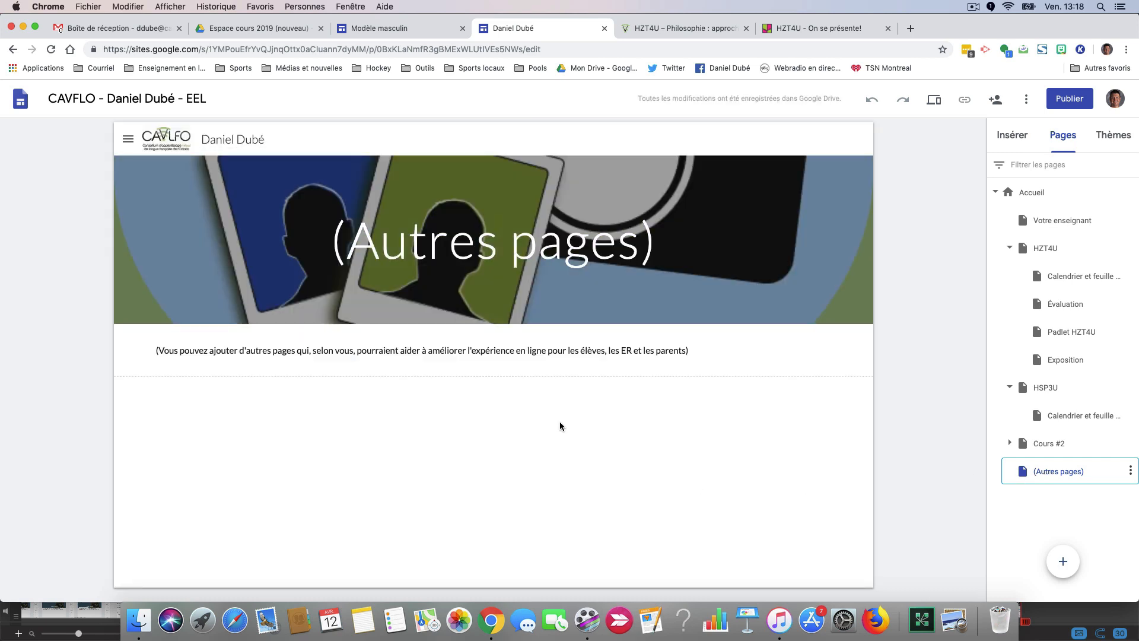
click(156, 70)
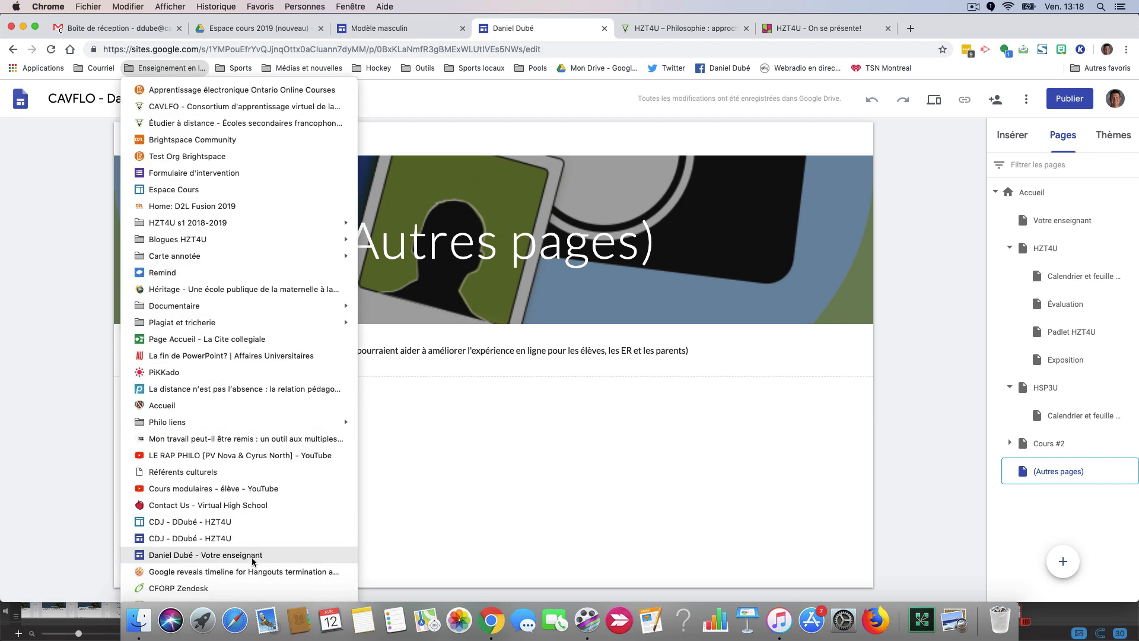
click(357, 29)
click(357, 29)
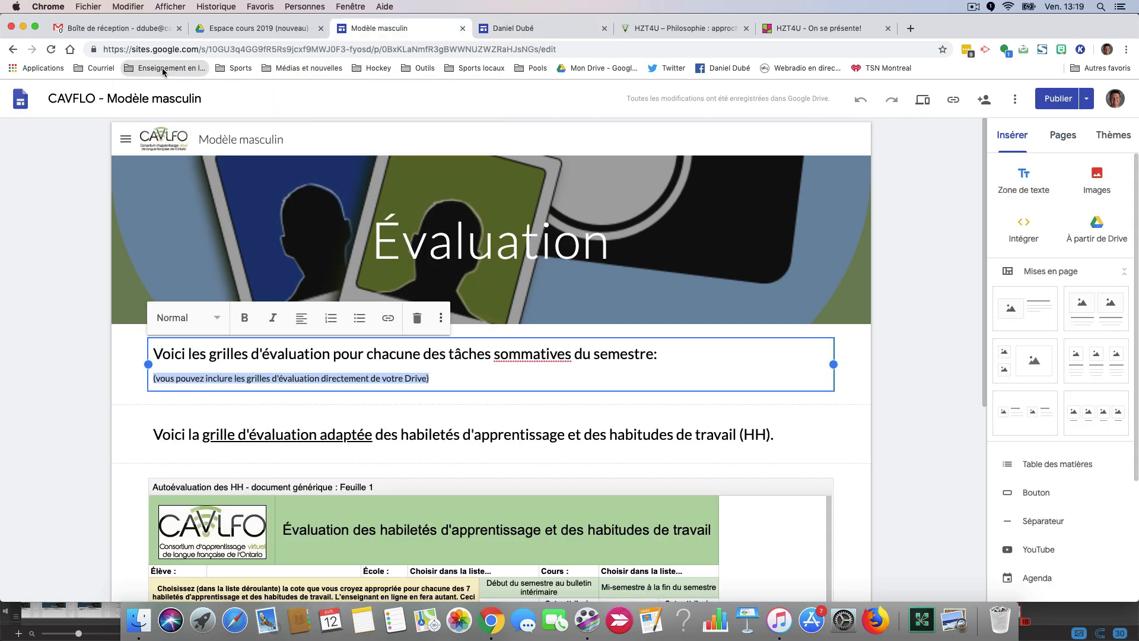
click(165, 70)
click(248, 549)
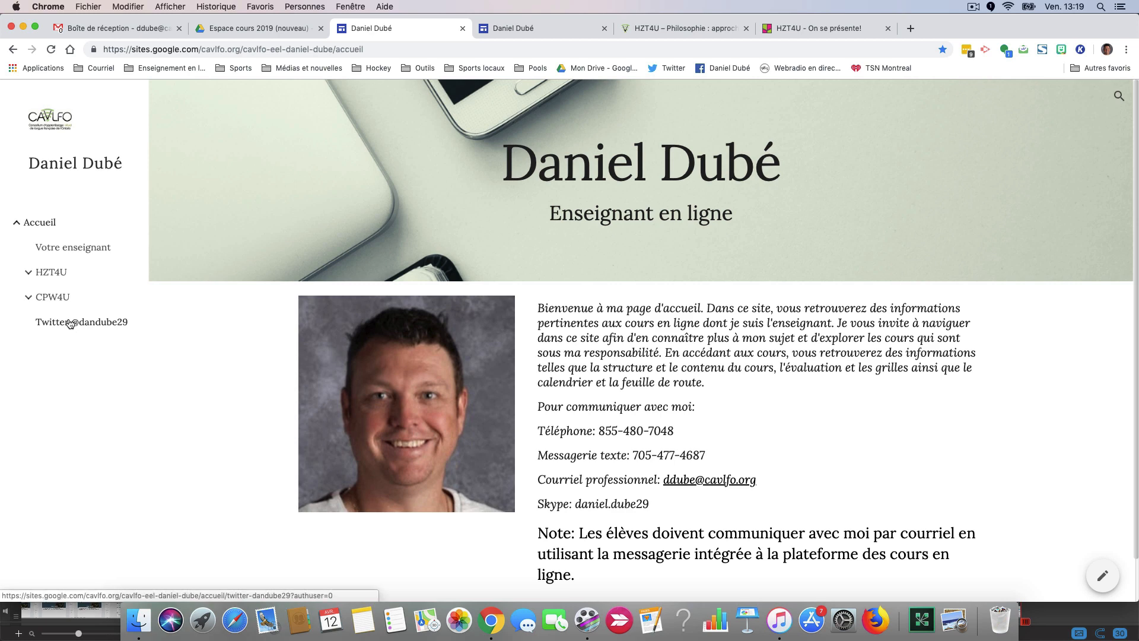
click(70, 323)
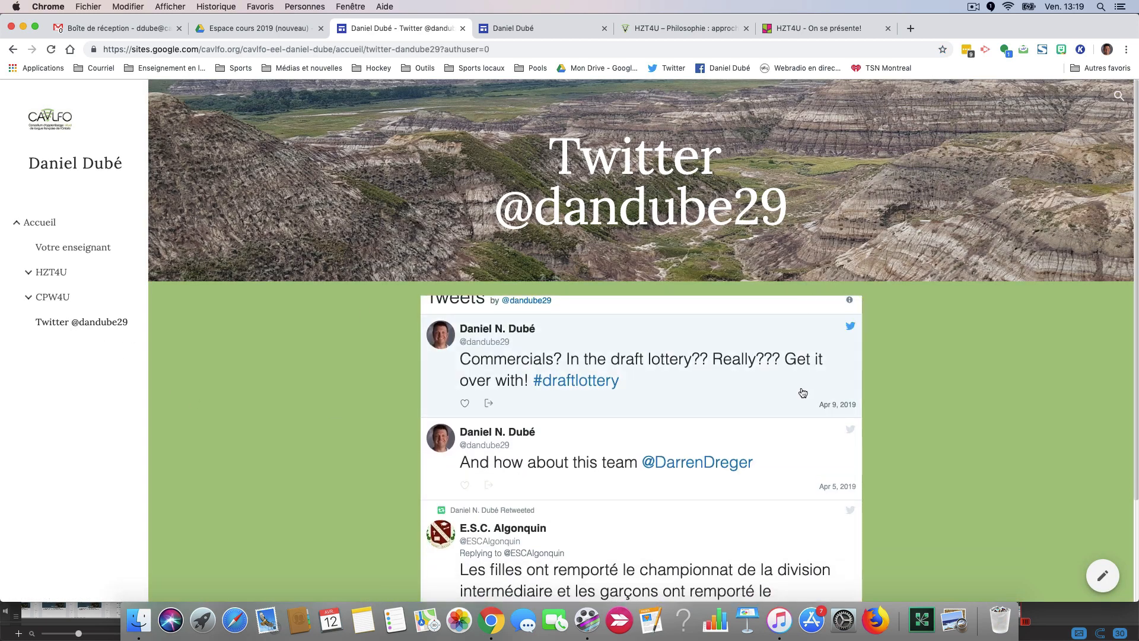
Look through the embedded tweets on the published site's Twitter page, and close that site to return to the template editor
scroll(992, 425, down, 3)
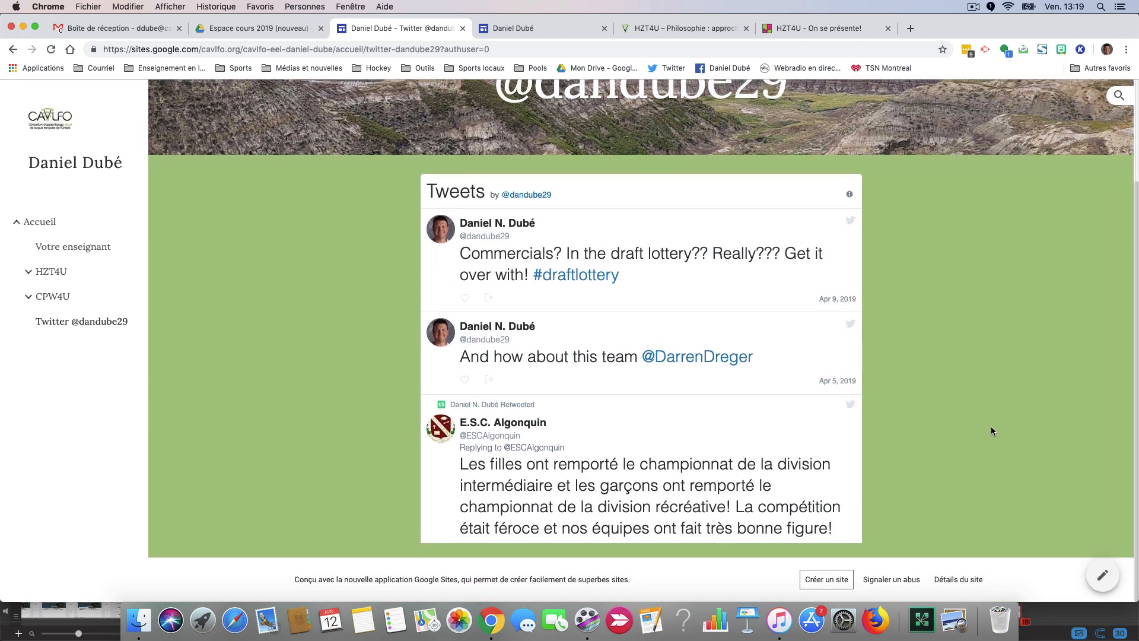
scroll(739, 432, down, 4)
scroll(741, 431, up, 6)
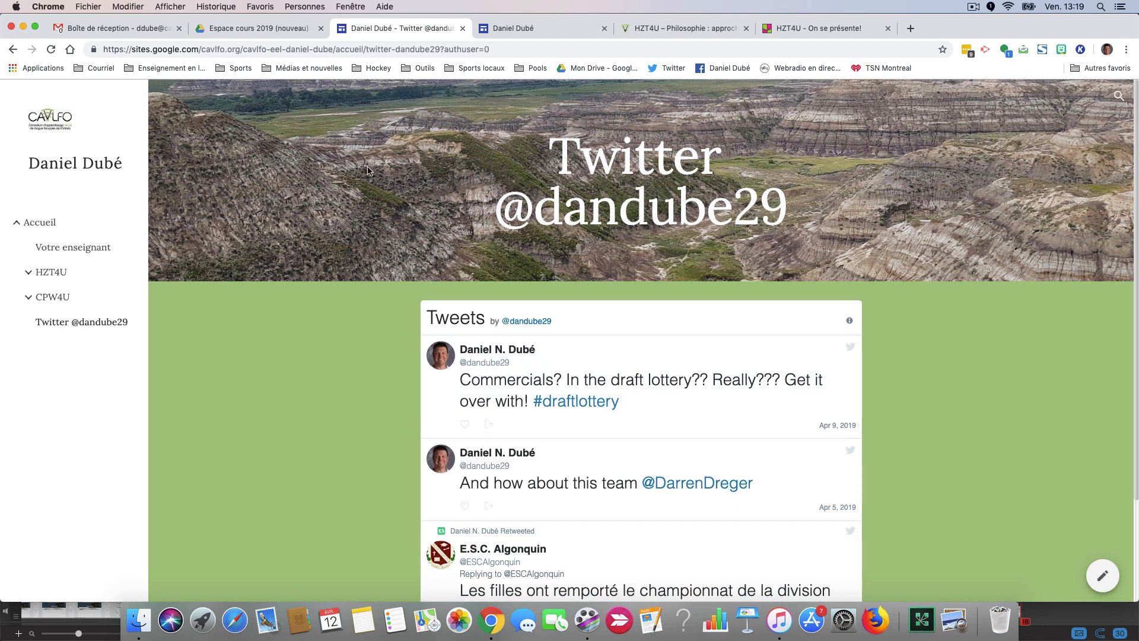
click(463, 29)
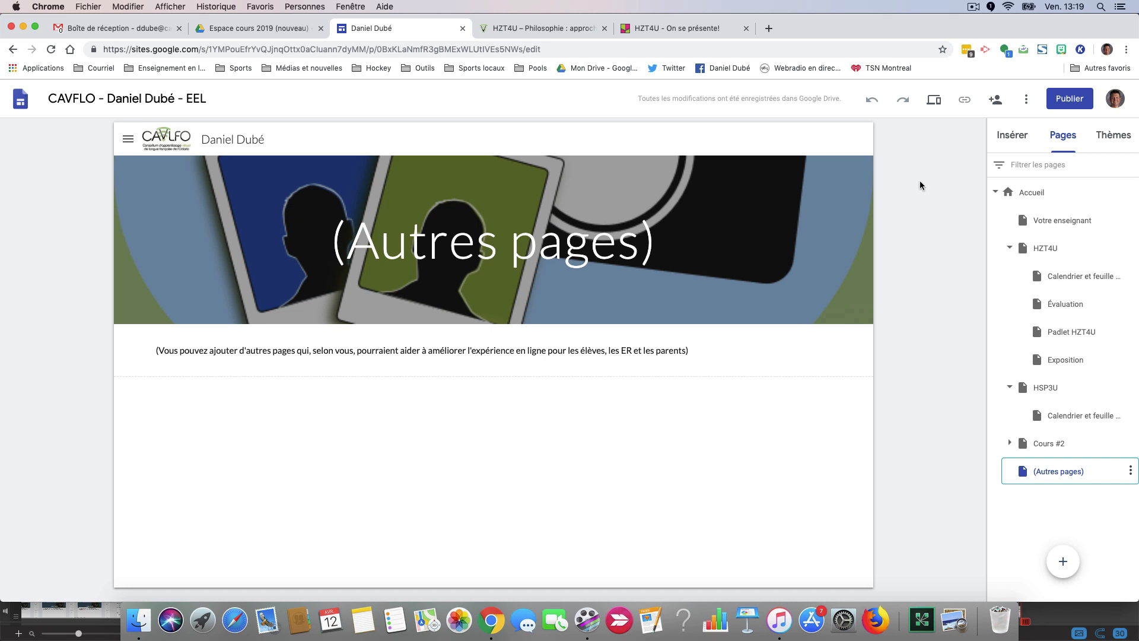
Publish the site with a web address made of the teacher's hyphenated full name followed by 1
click(1068, 101)
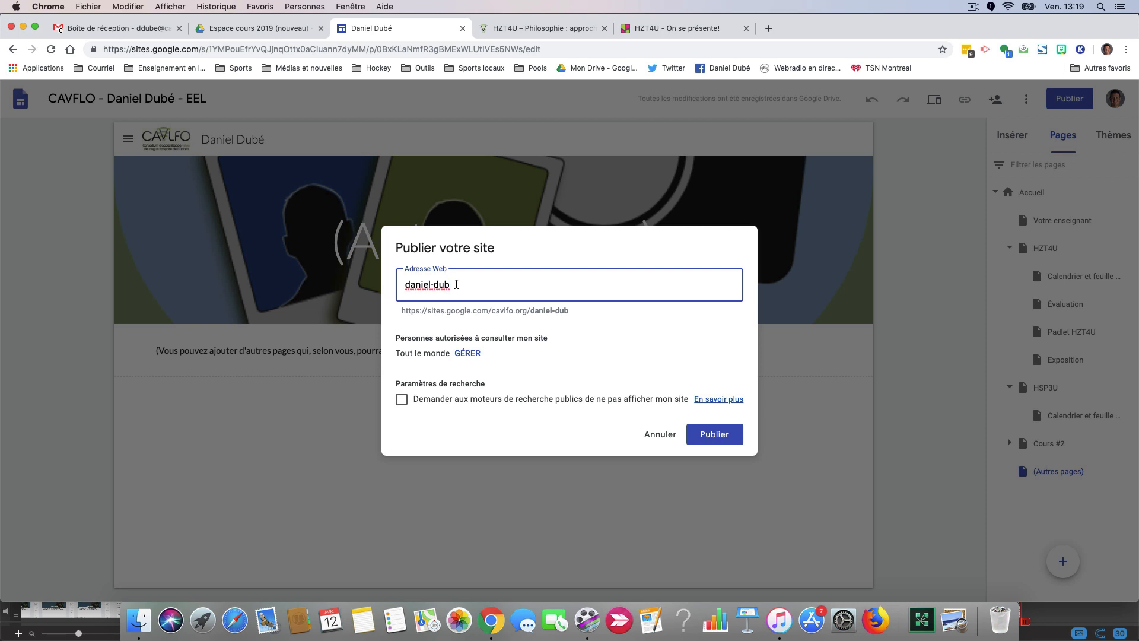
text(e)
text(1)
drag(403, 312, 580, 315)
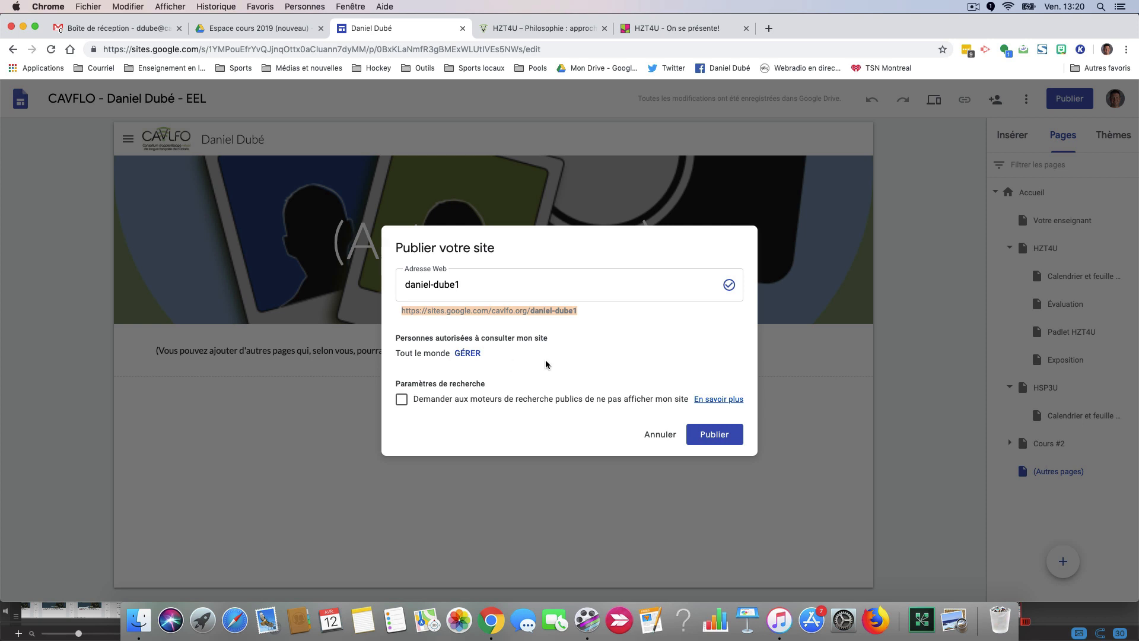
click(600, 353)
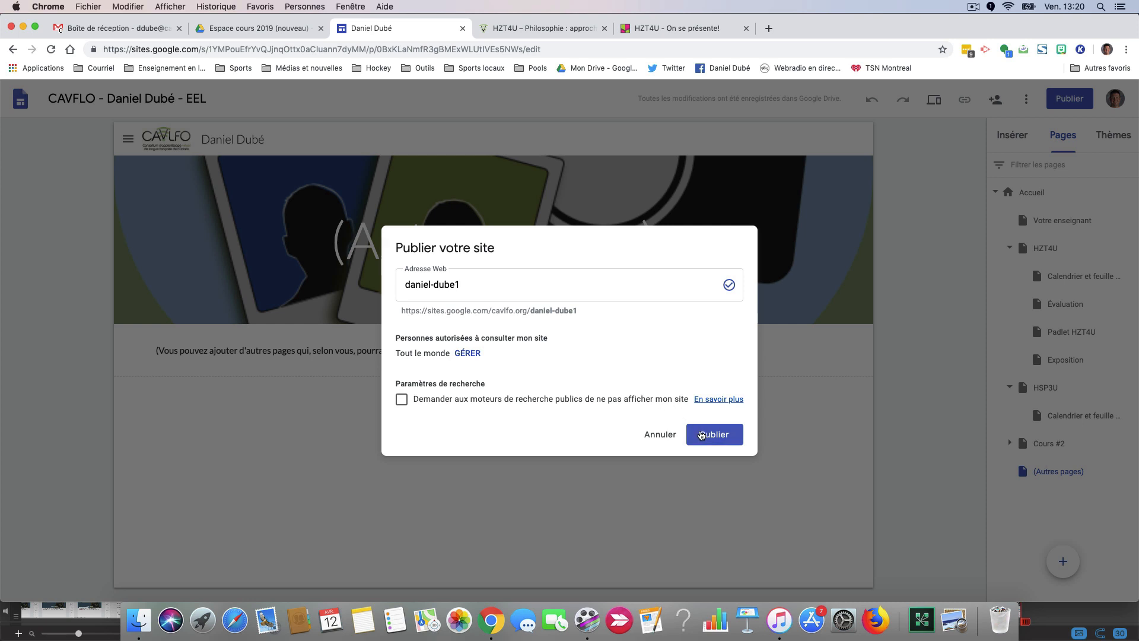
click(701, 434)
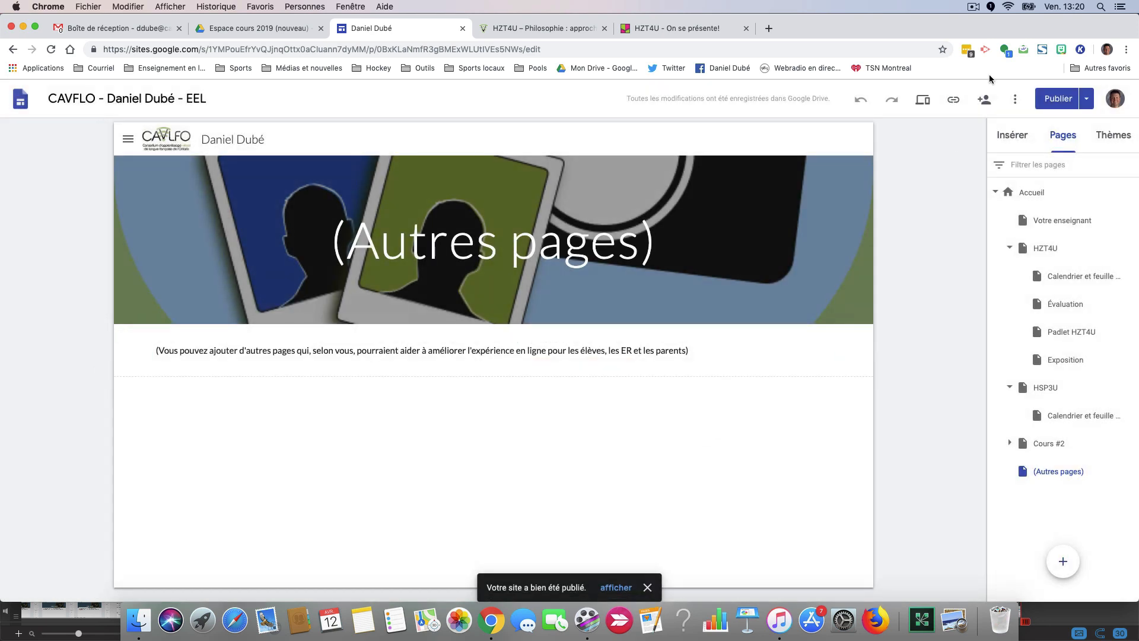
Open the published site and review its Accueil and Votre enseignant pages, including the biography
click(1086, 99)
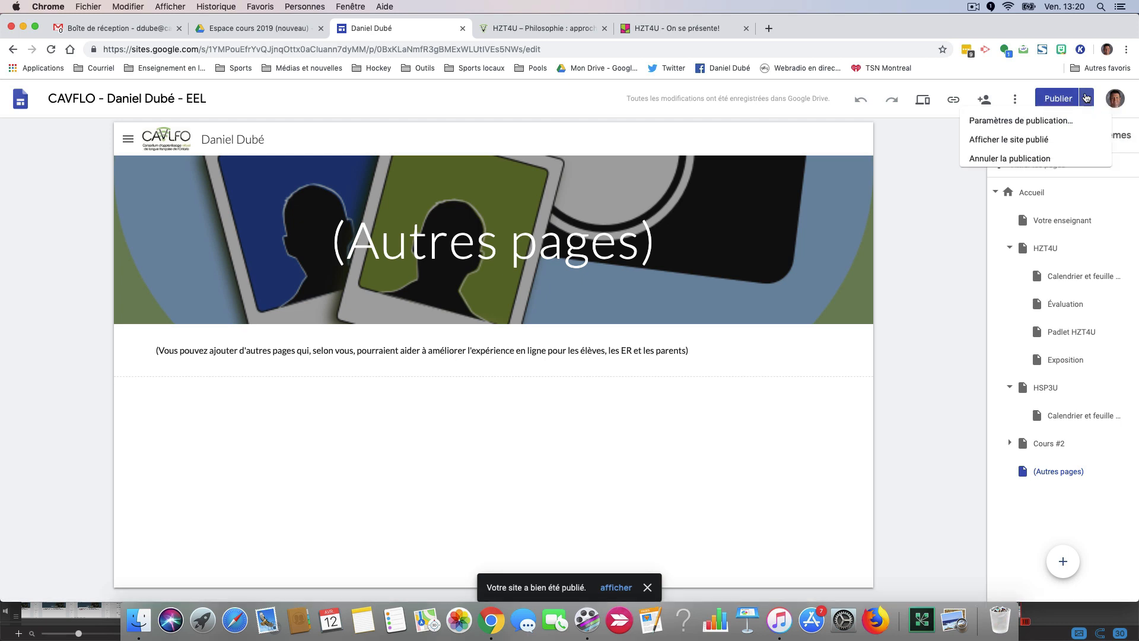
click(995, 143)
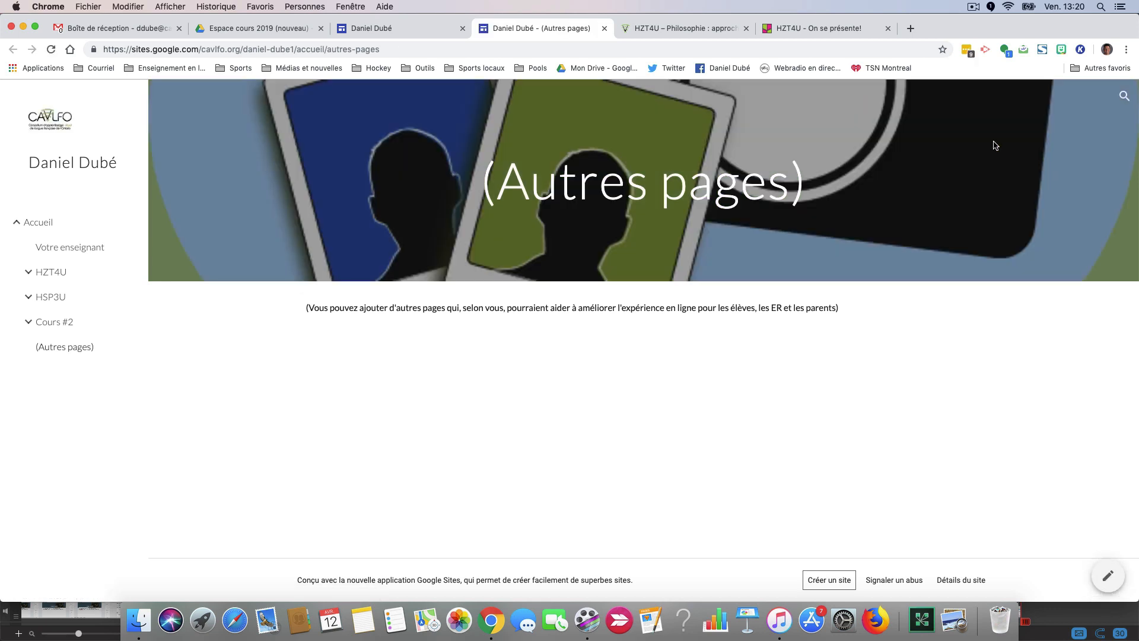
click(39, 224)
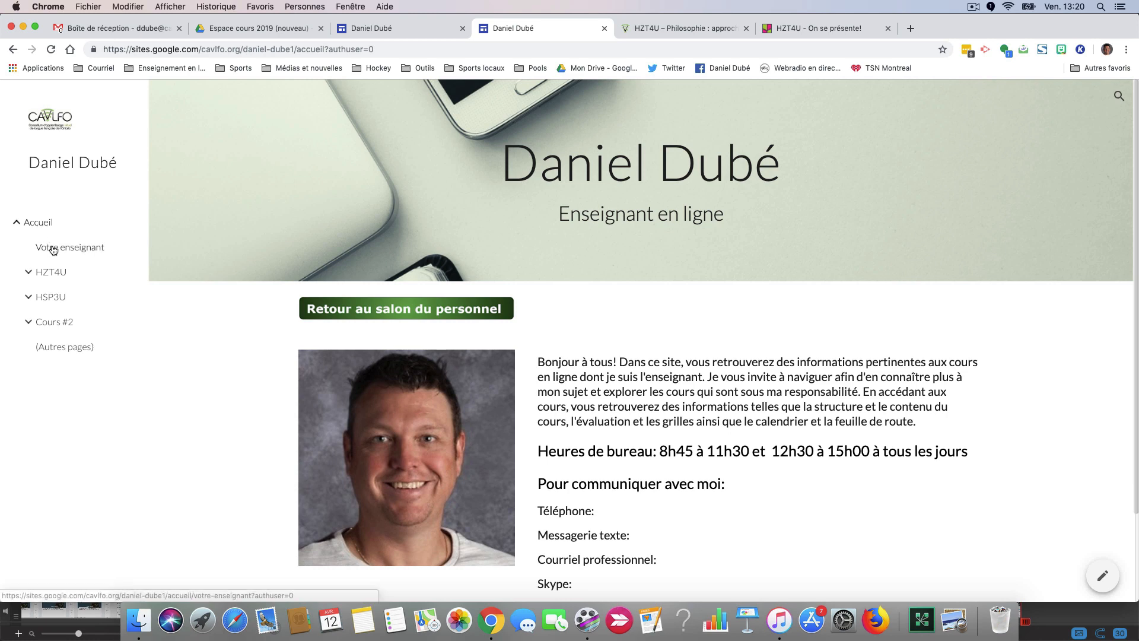
click(54, 249)
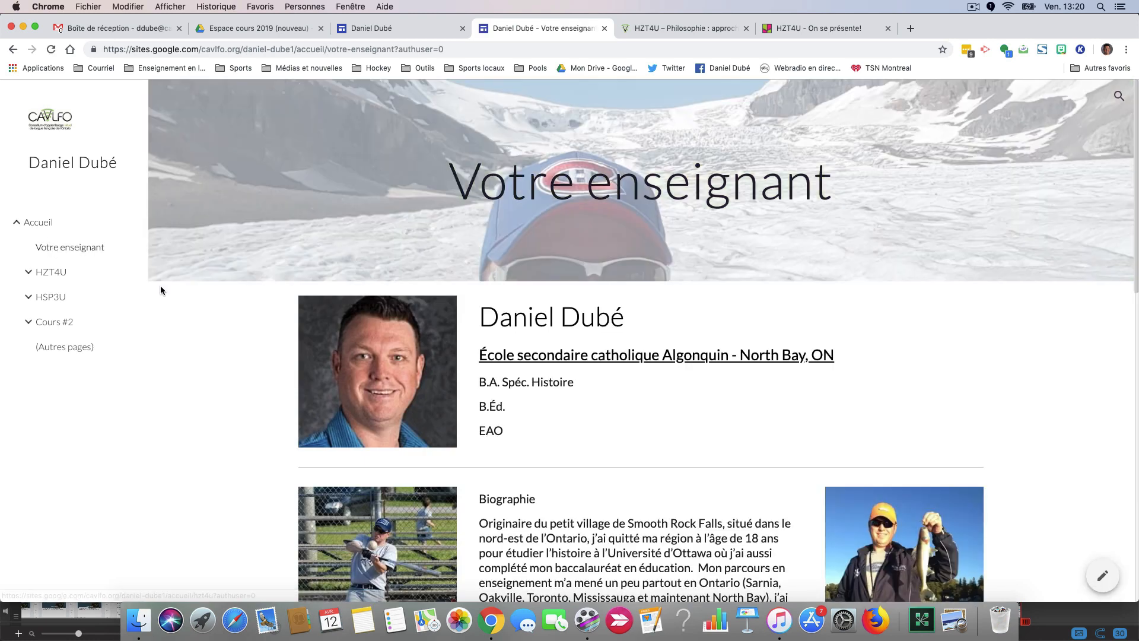
scroll(161, 286, down, 8)
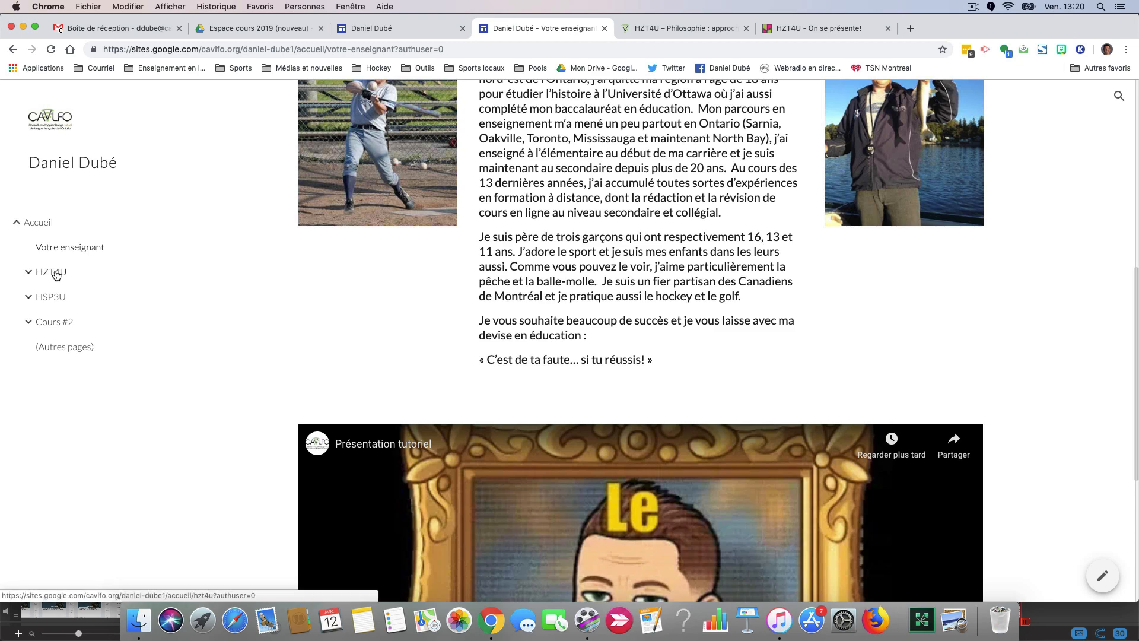
Review the published HZT4U, HSP3U, Cours #2 and (Autres pages) pages
click(54, 275)
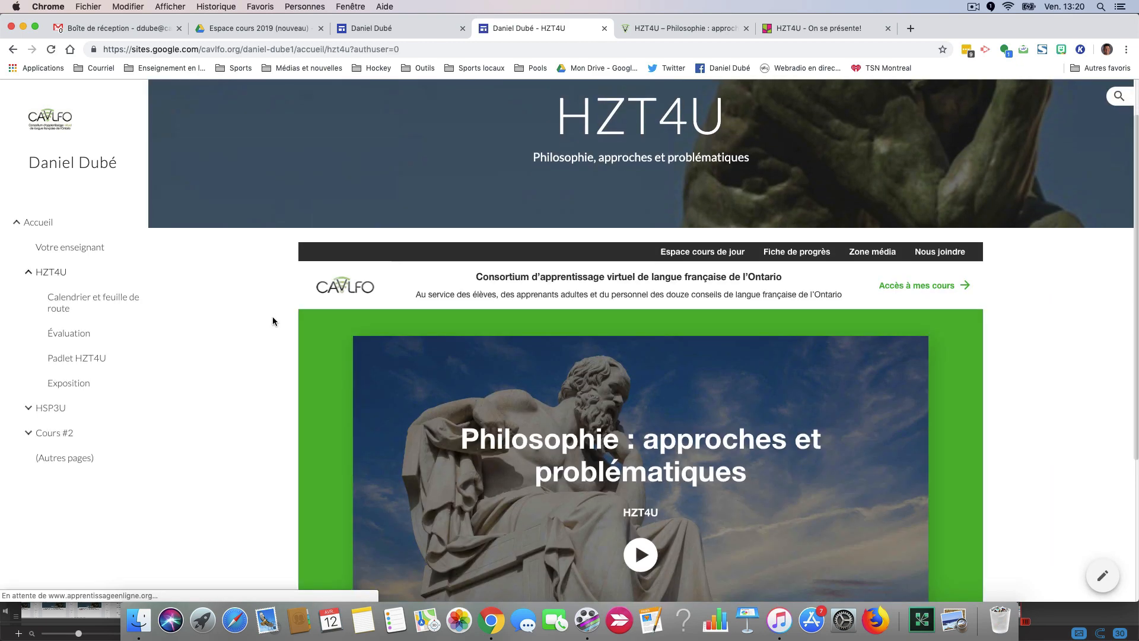
scroll(272, 317, down, 5)
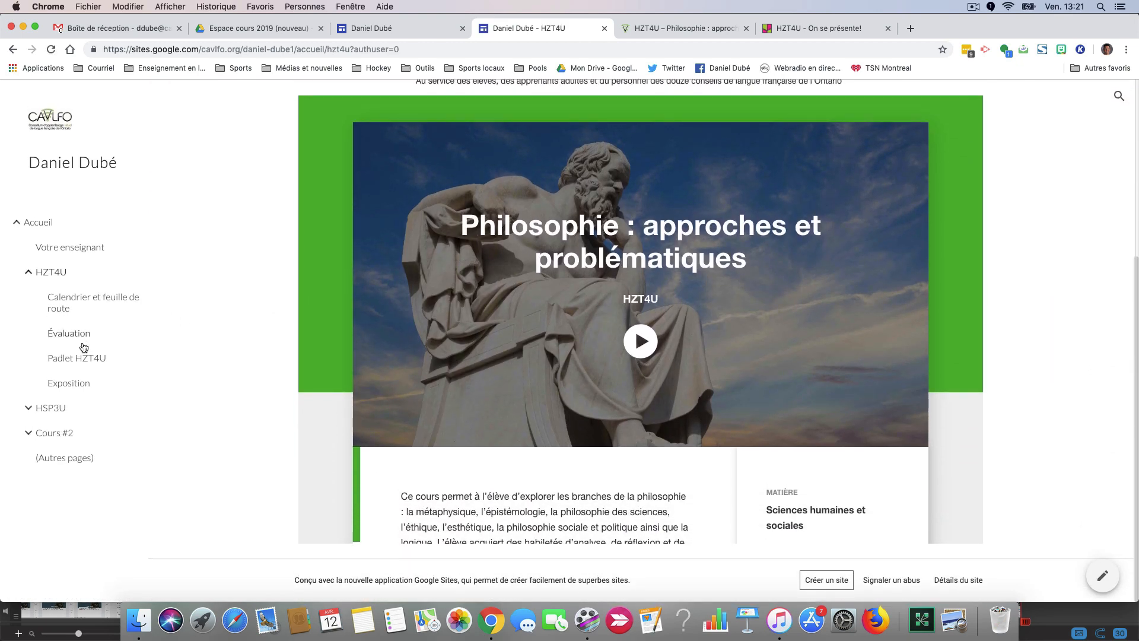
click(53, 406)
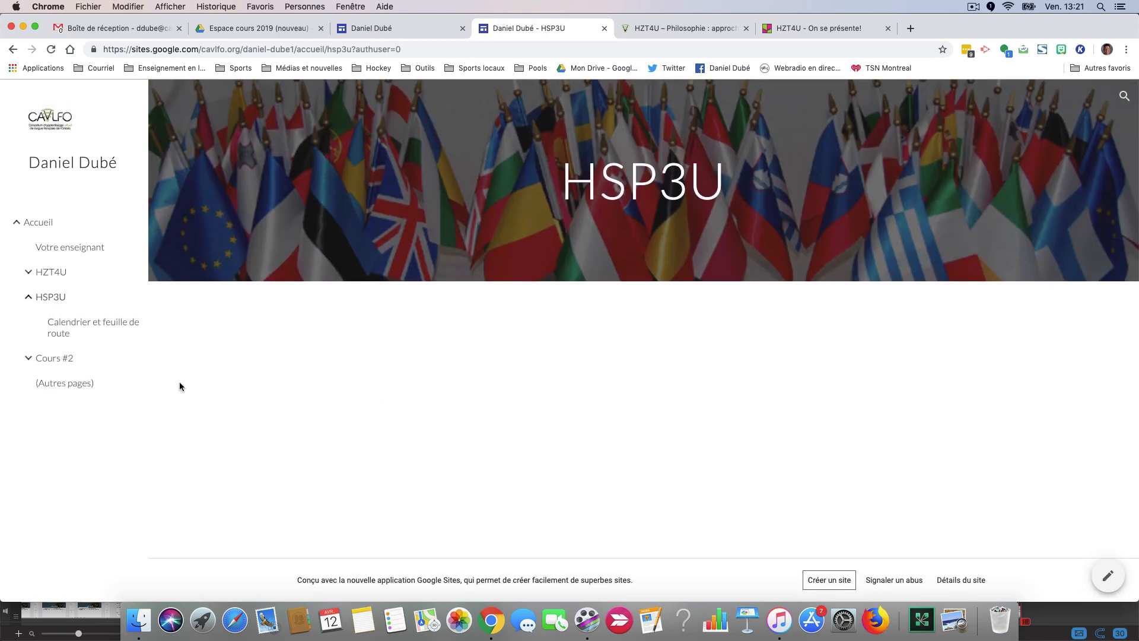
click(48, 357)
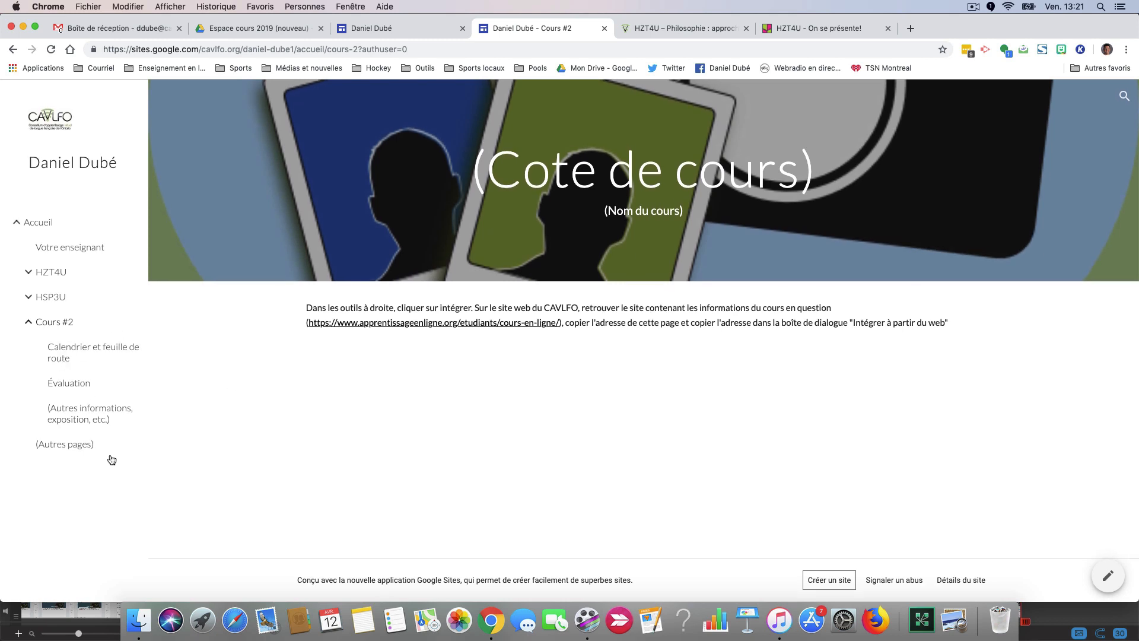
click(65, 444)
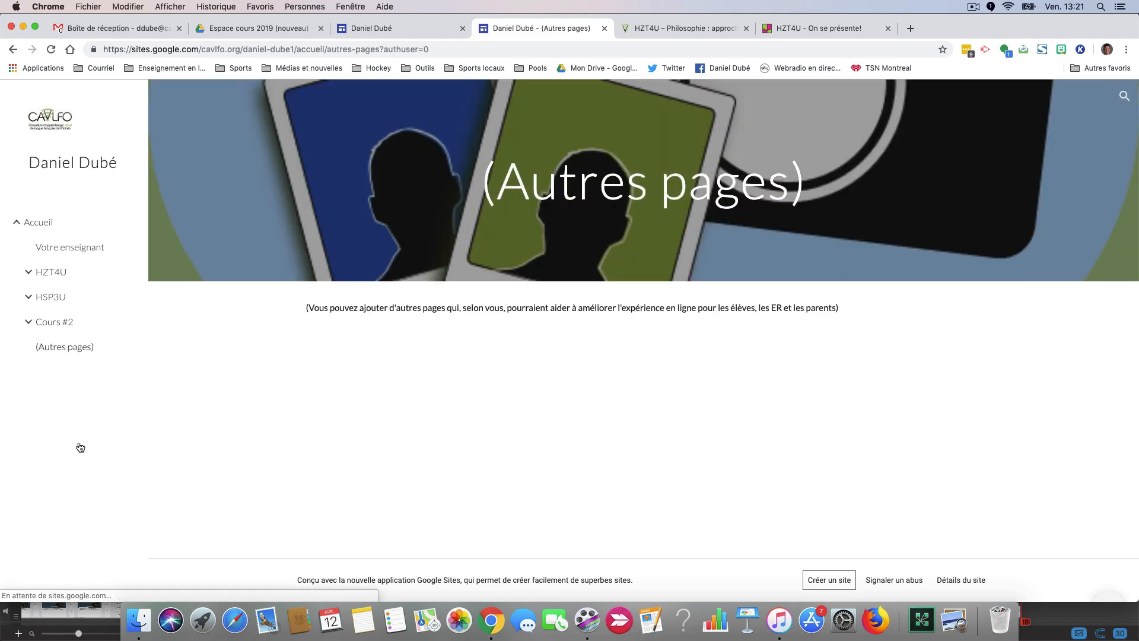